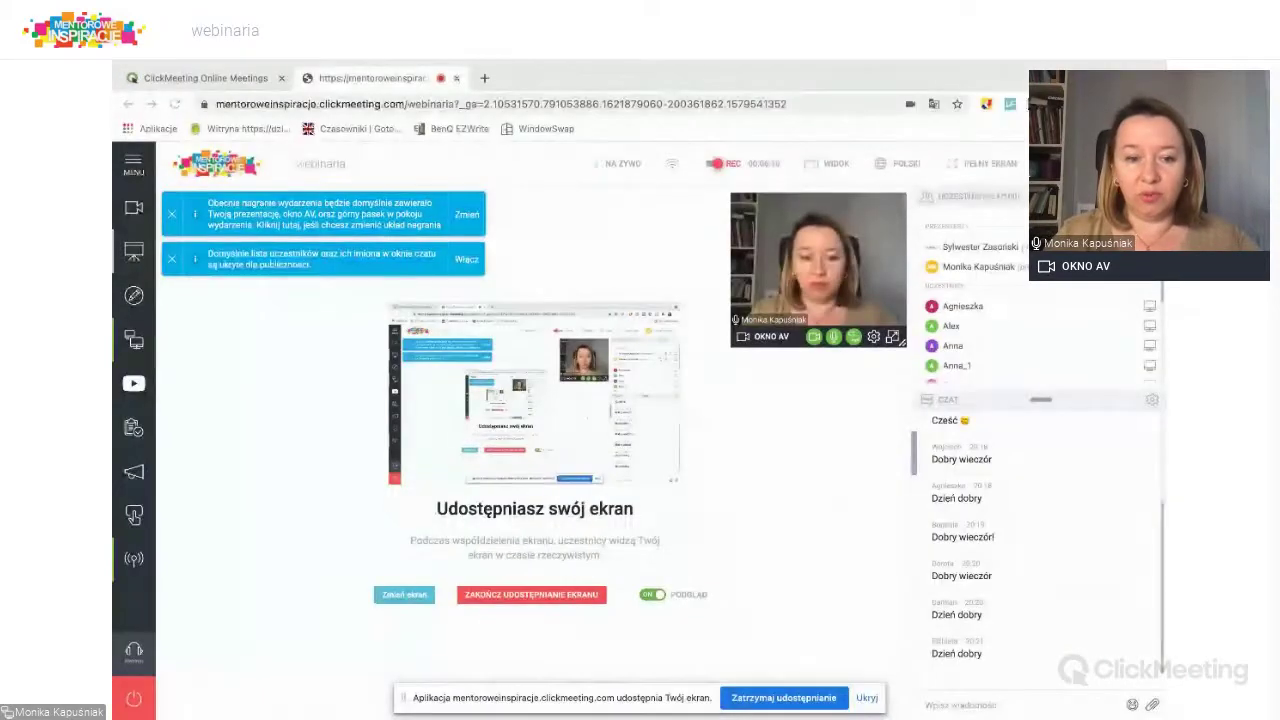
Step: Switch the shared screen from ClickMeeting to Safari's TeacherMade My Worksheets page
click(280, 693)
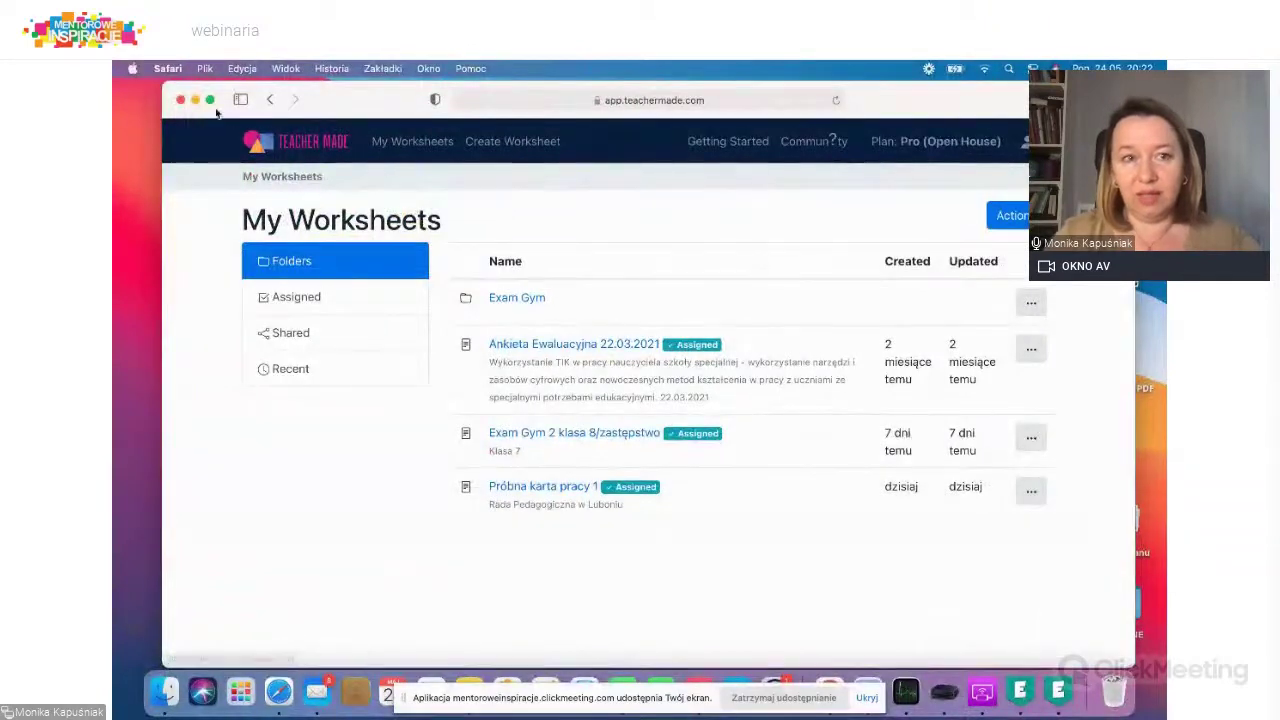
Step: Make the Safari window full screen and reload the My Worksheets list
click(210, 99)
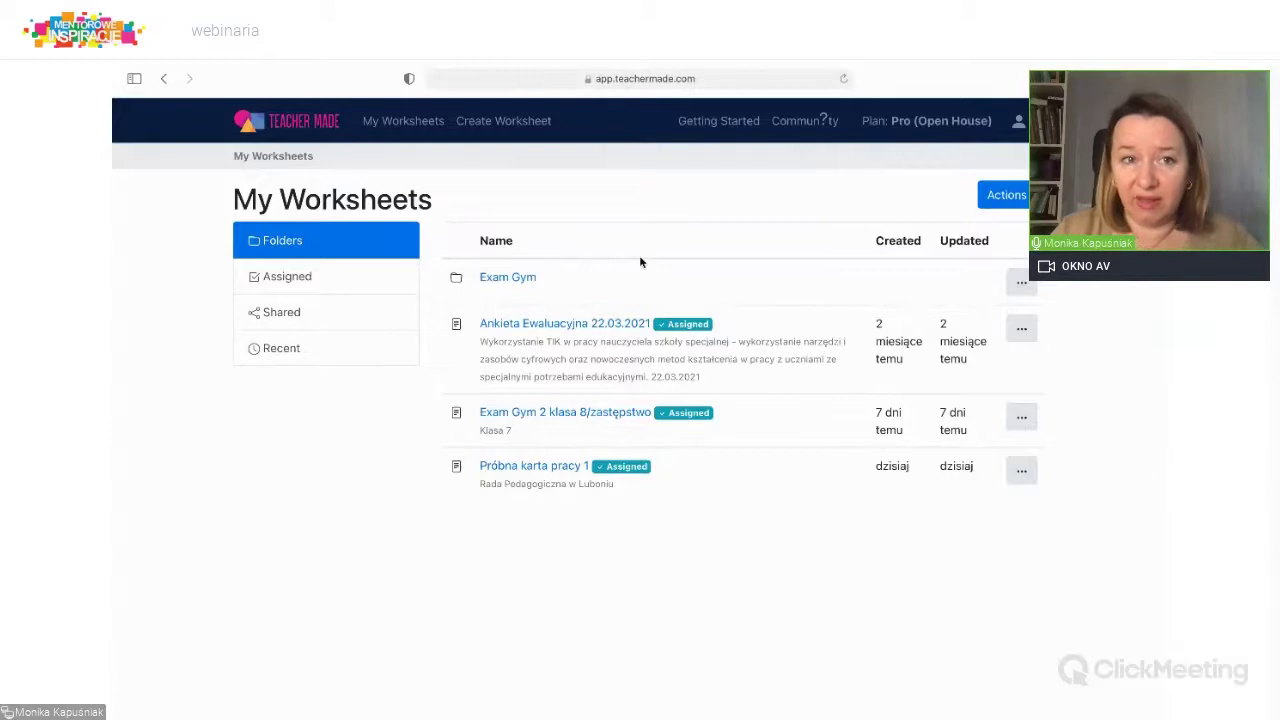
click(388, 122)
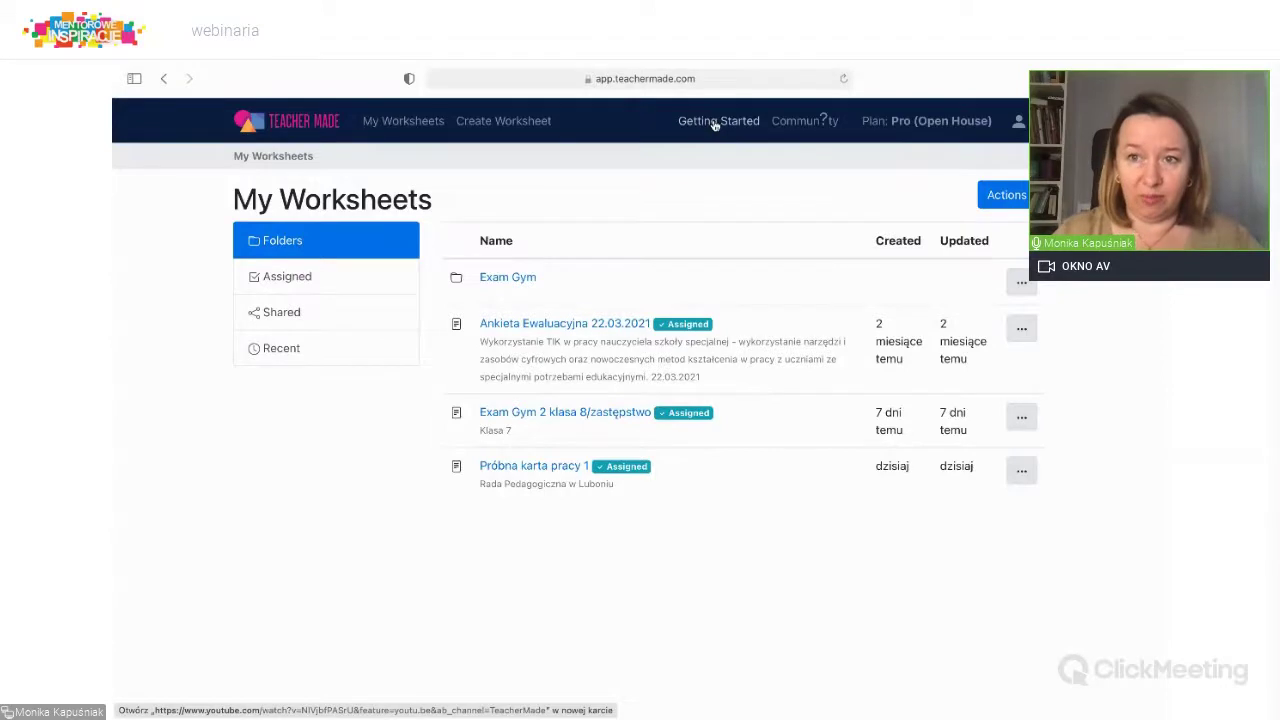
click(1018, 120)
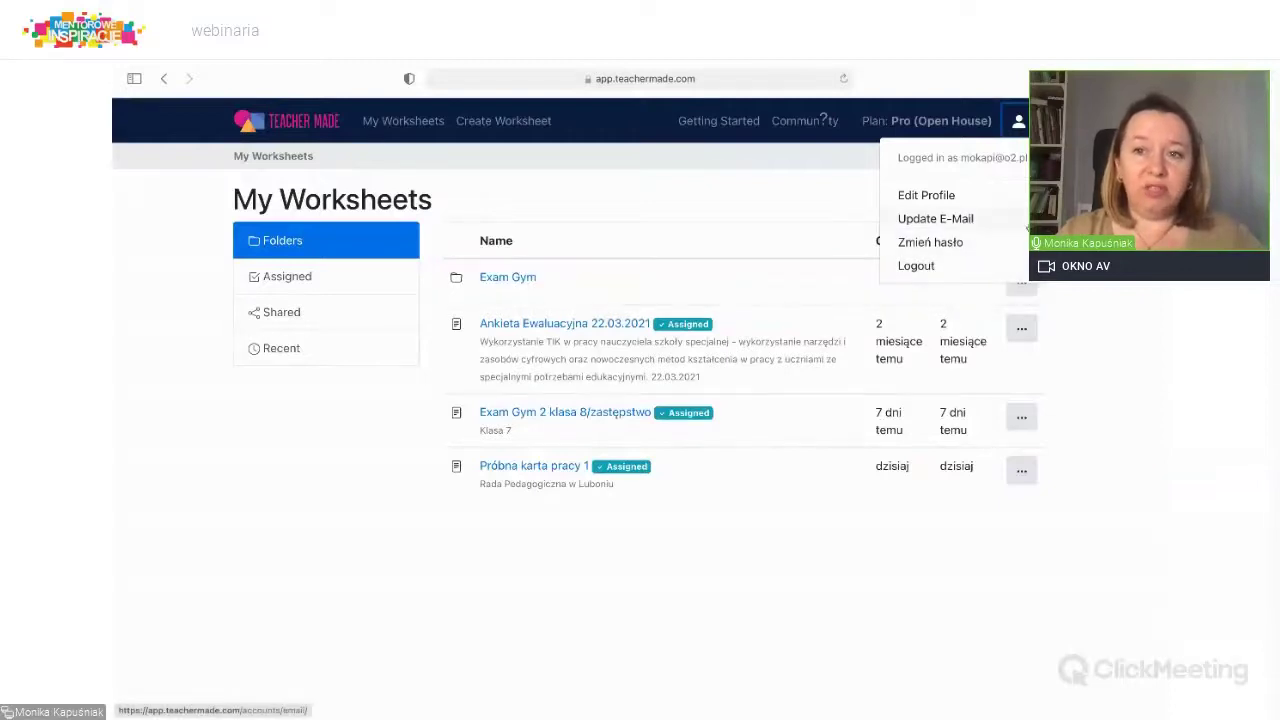
key(Escape)
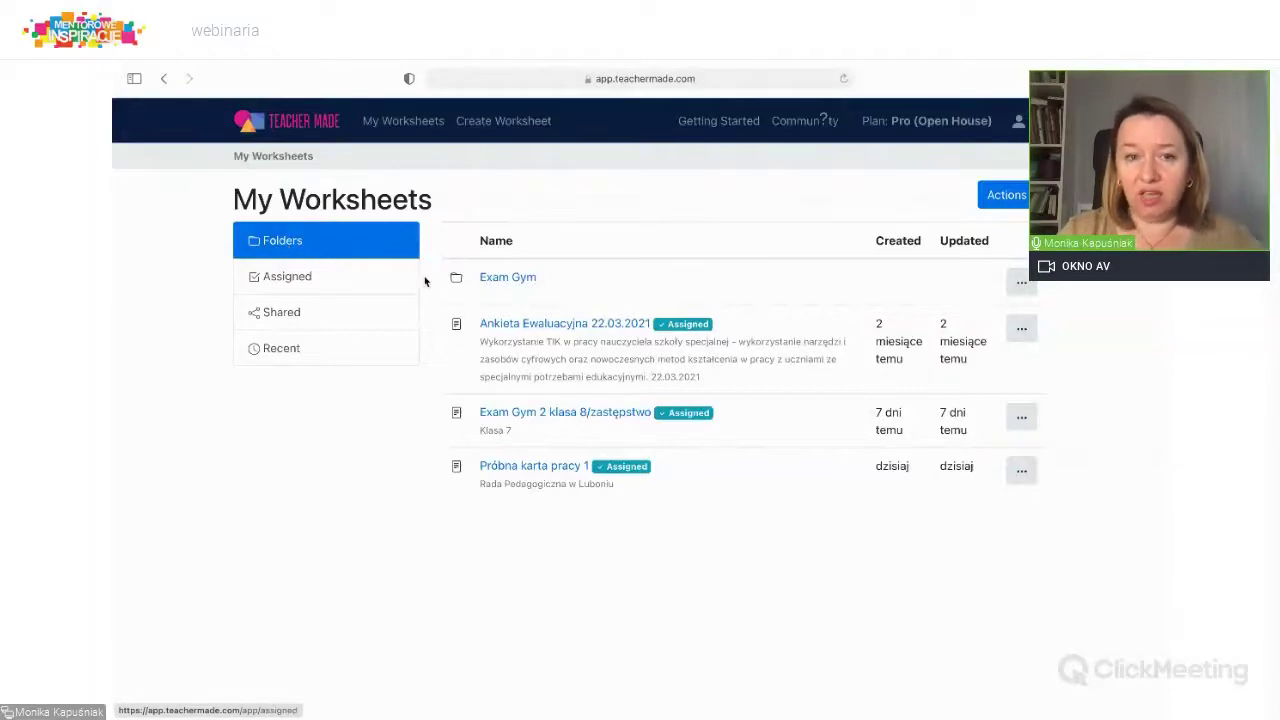
Step: Browse the Exam Gym folder's worksheets, then switch to the Assigned worksheets list
click(513, 283)
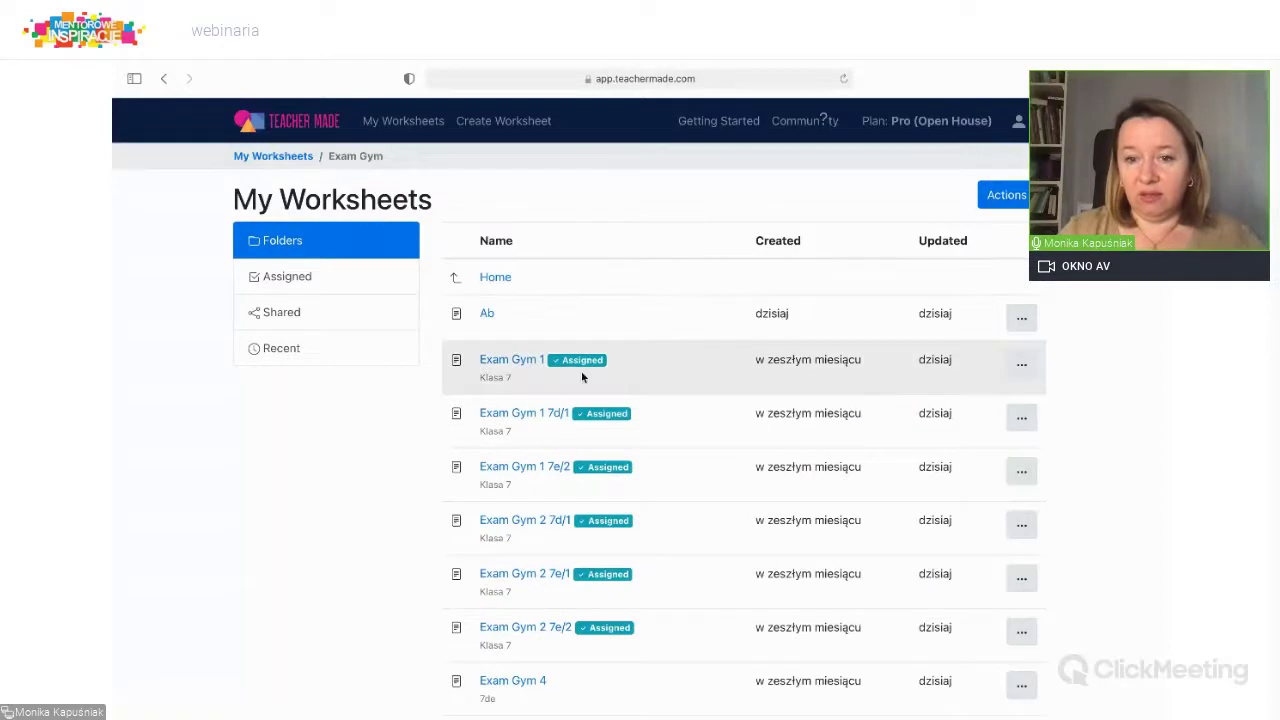
scroll(581, 373, down, 3)
scroll(581, 373, down, 5)
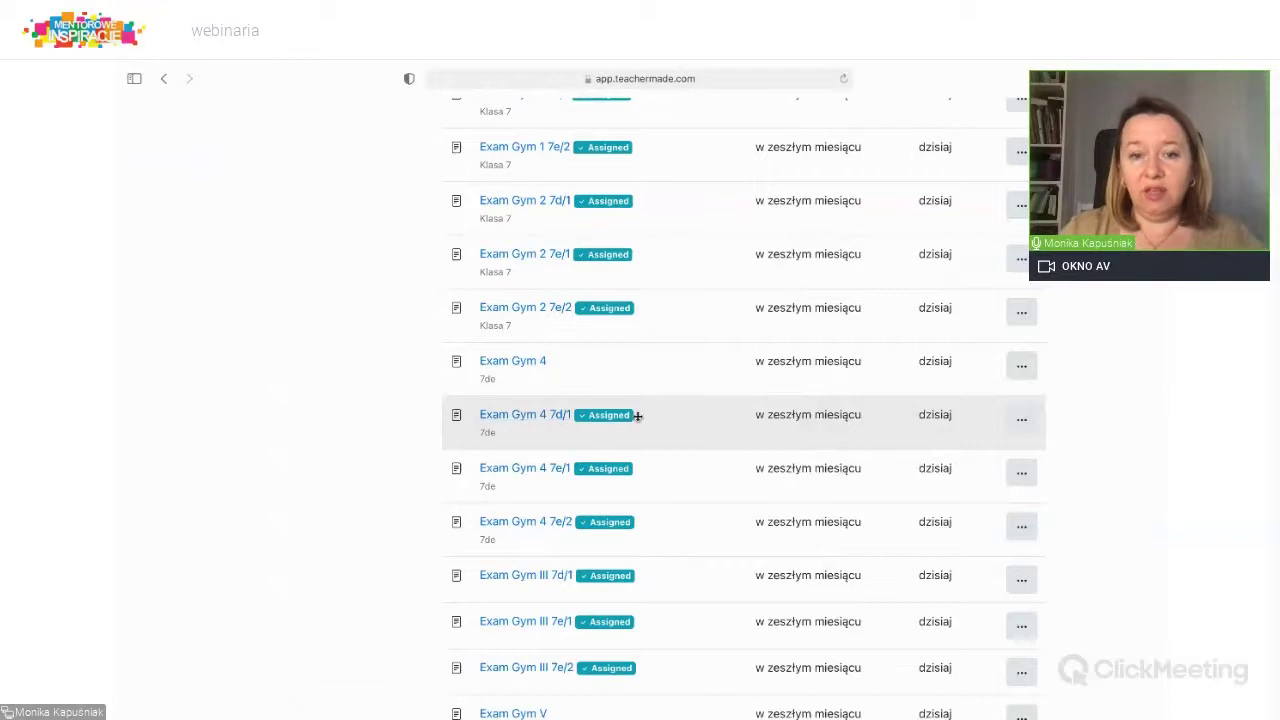
scroll(637, 414, up, 4)
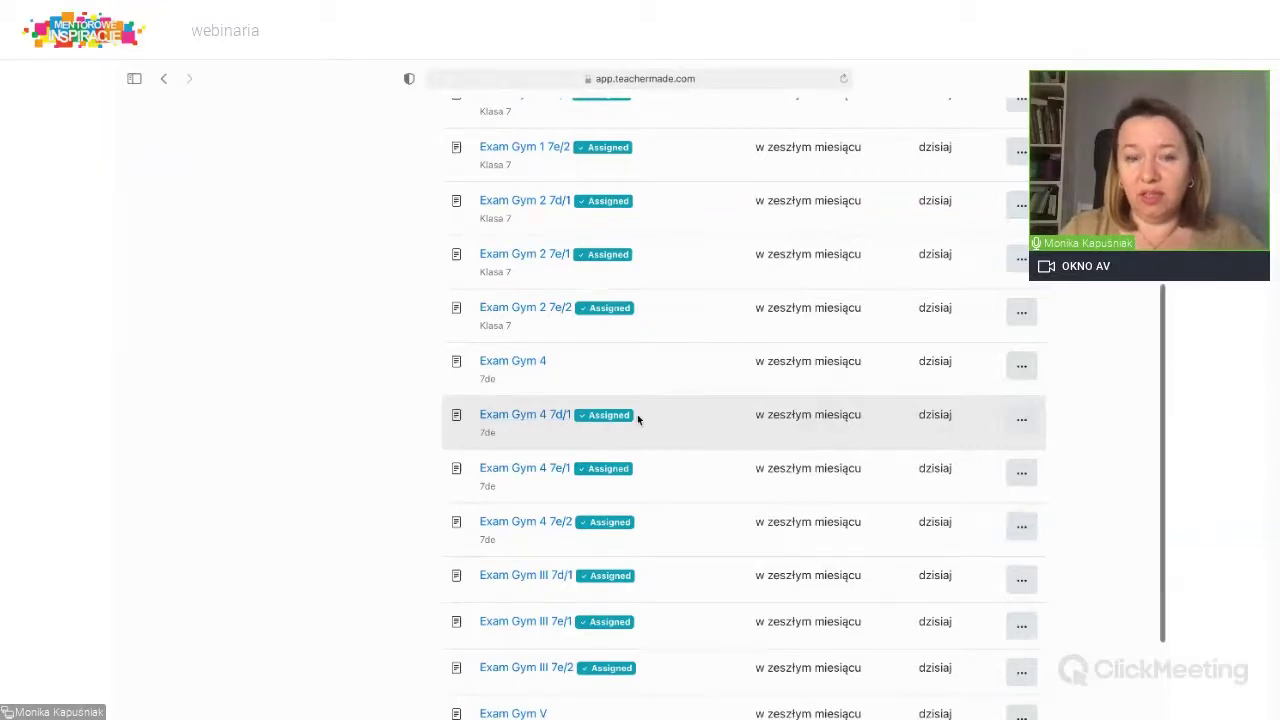
scroll(637, 415, up, 2)
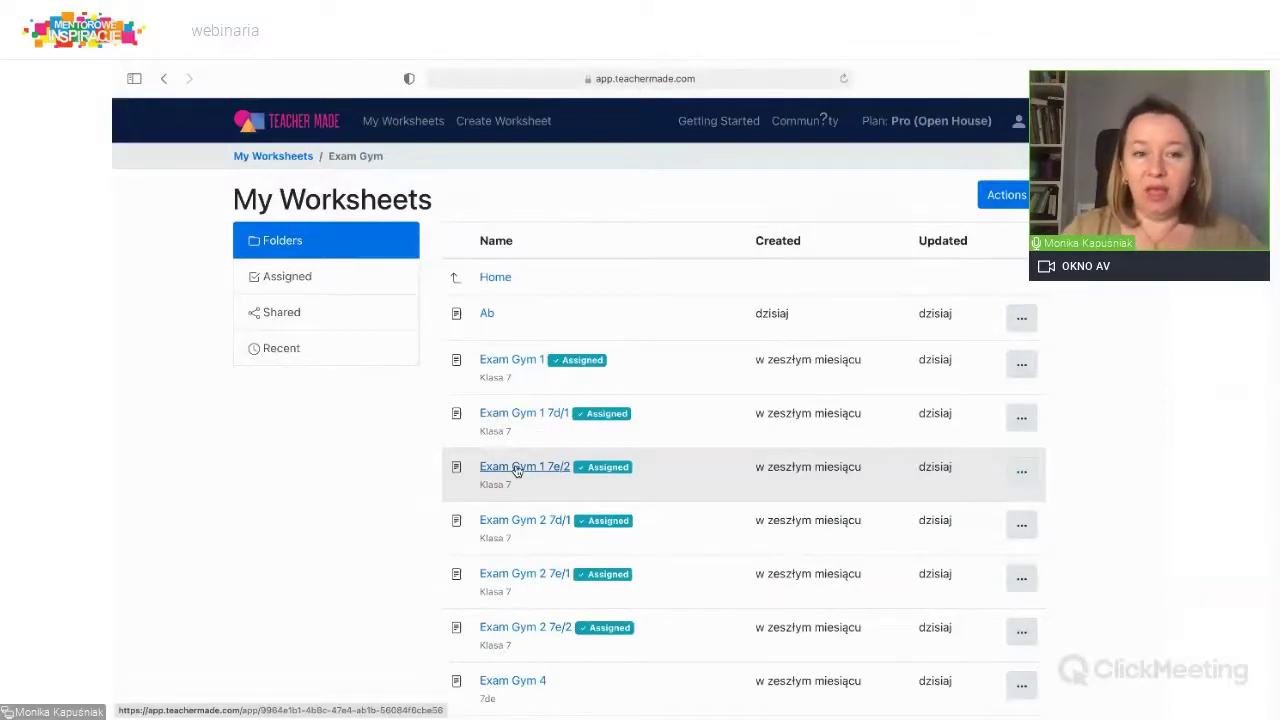
click(299, 279)
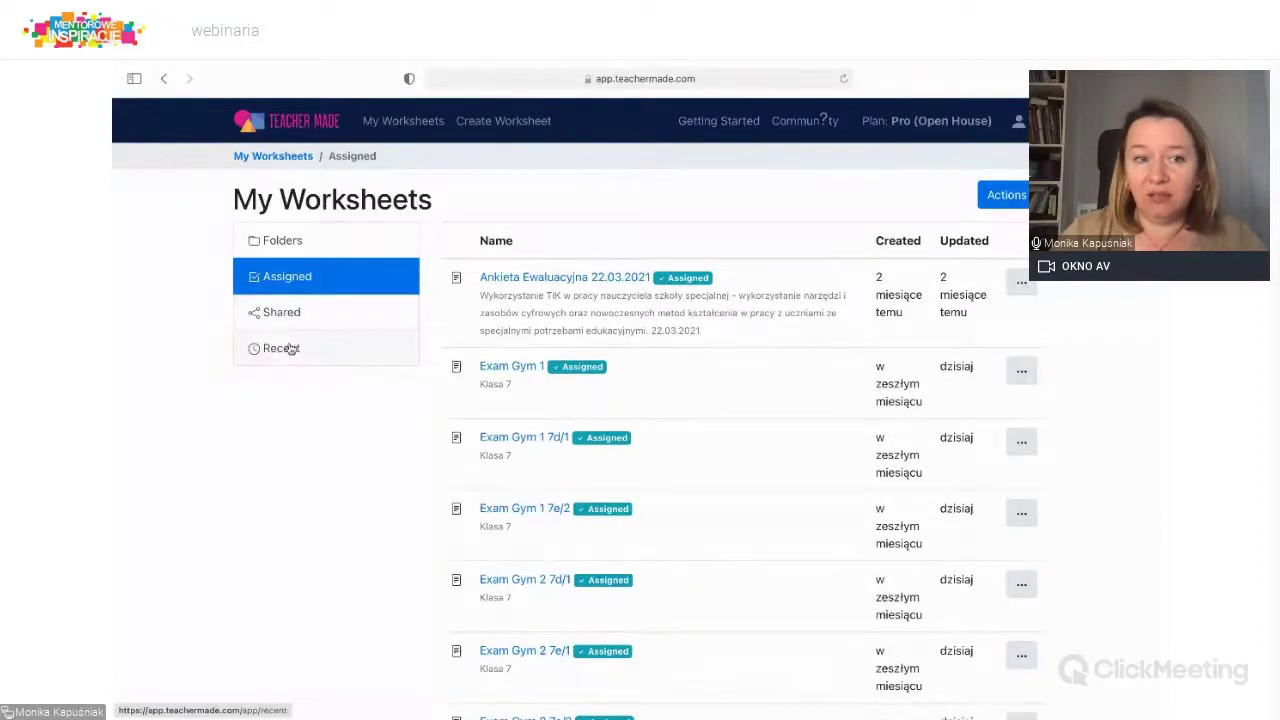
Step: Show the Recent worksheets list and open the Actions dropdown
click(291, 351)
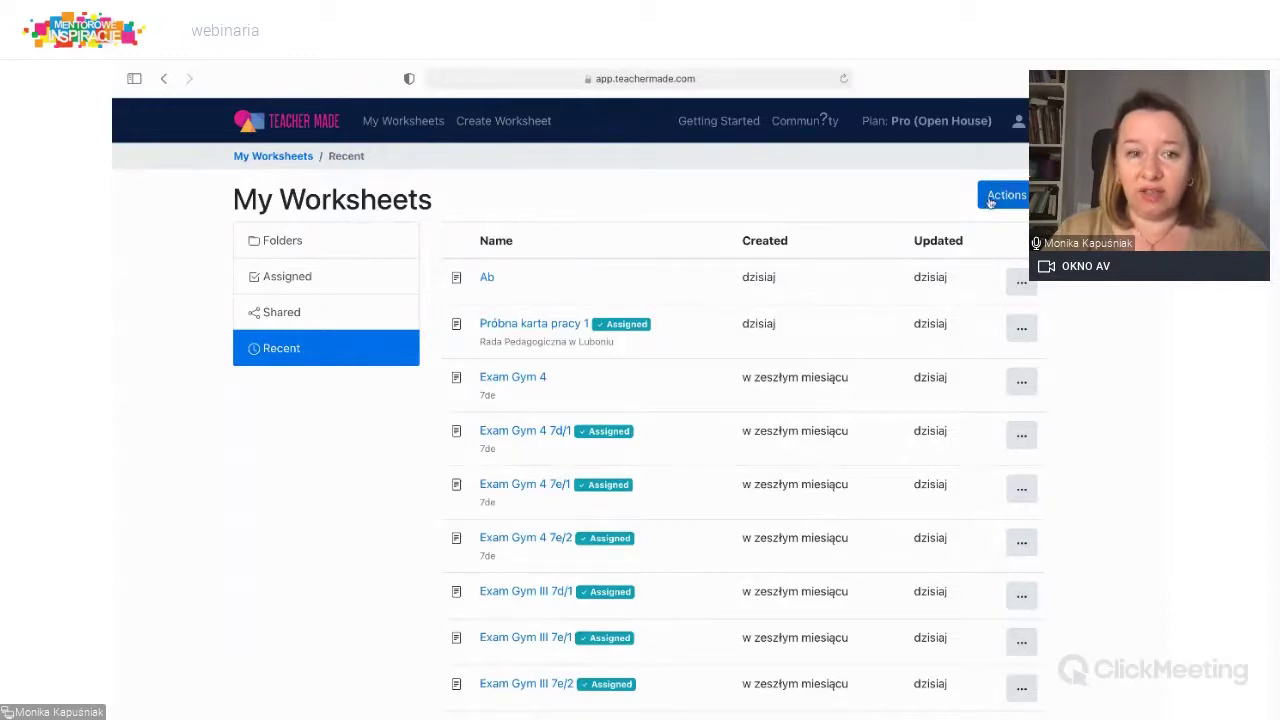
click(1005, 195)
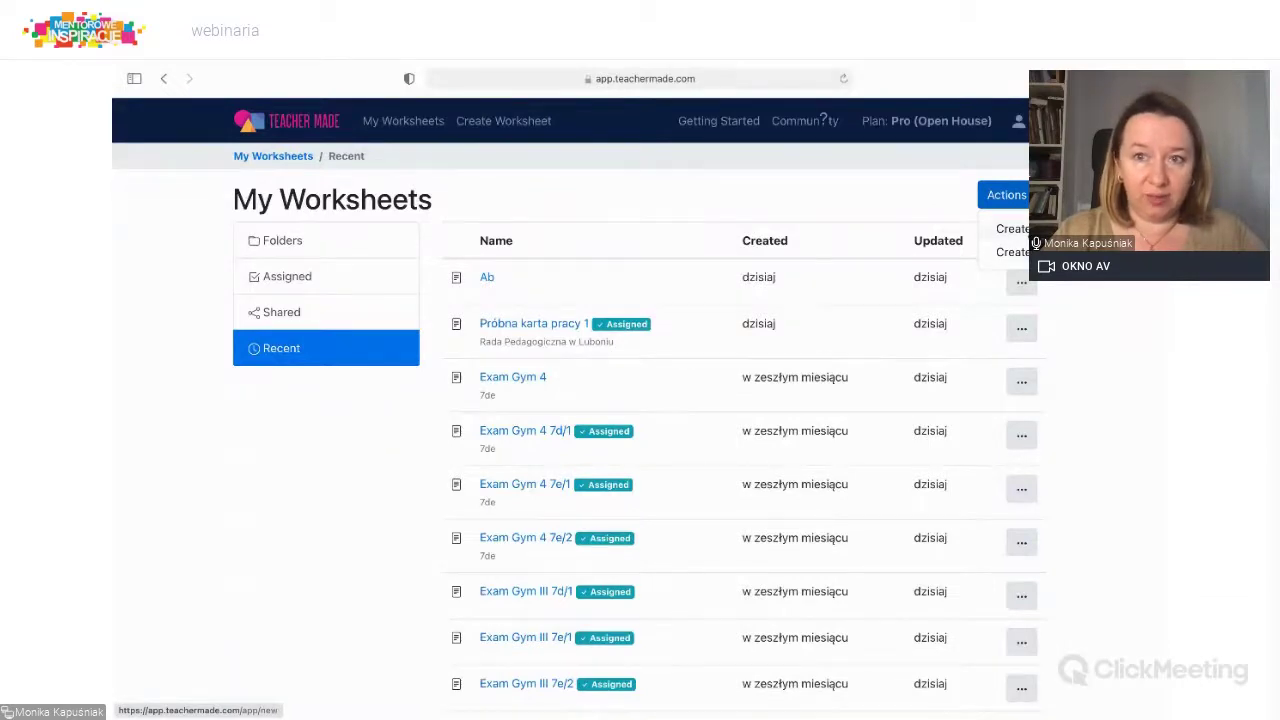
Step: Start a new worksheet titled 'Karta pracy Mentorowe Inspiracje'
click(1012, 252)
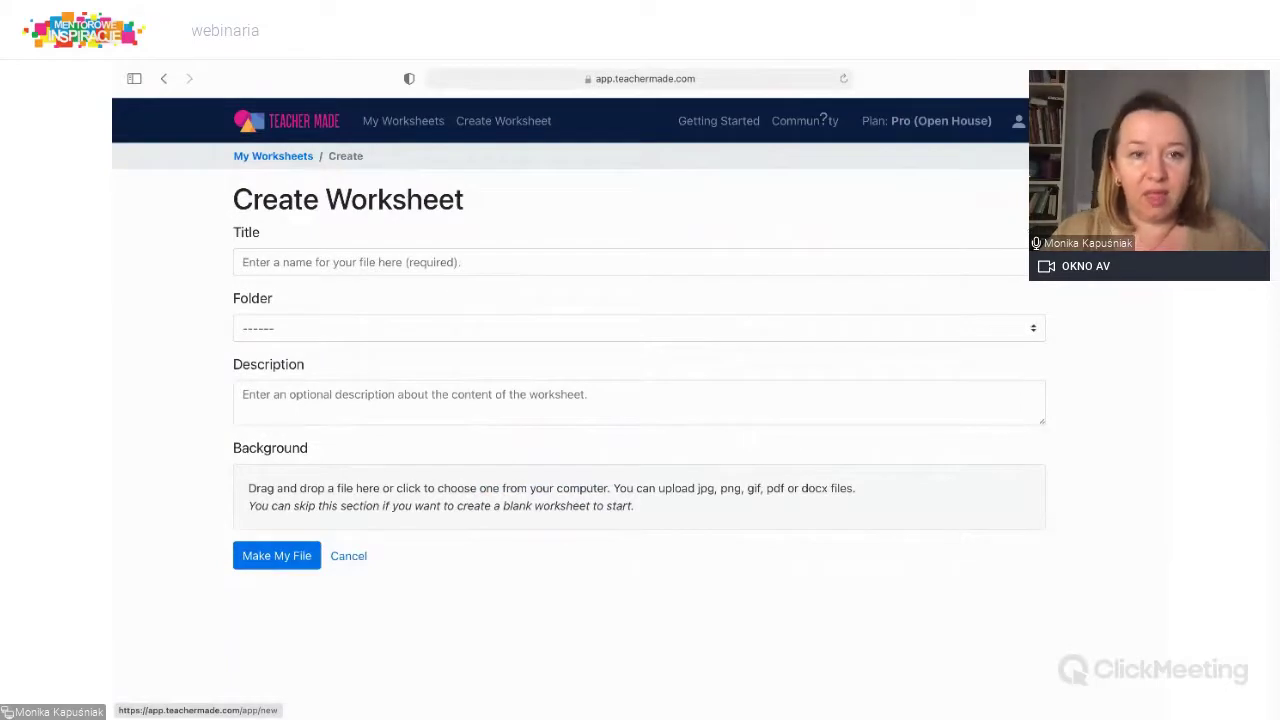
click(244, 265)
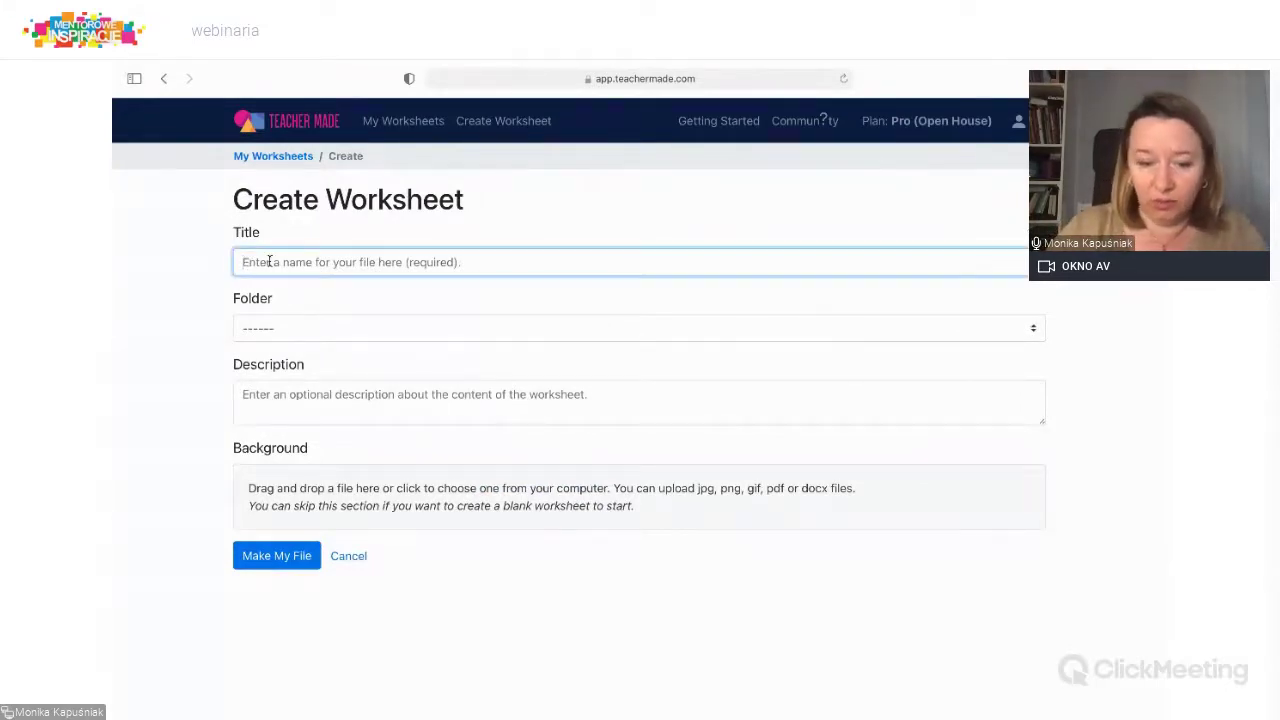
text(Karta p)
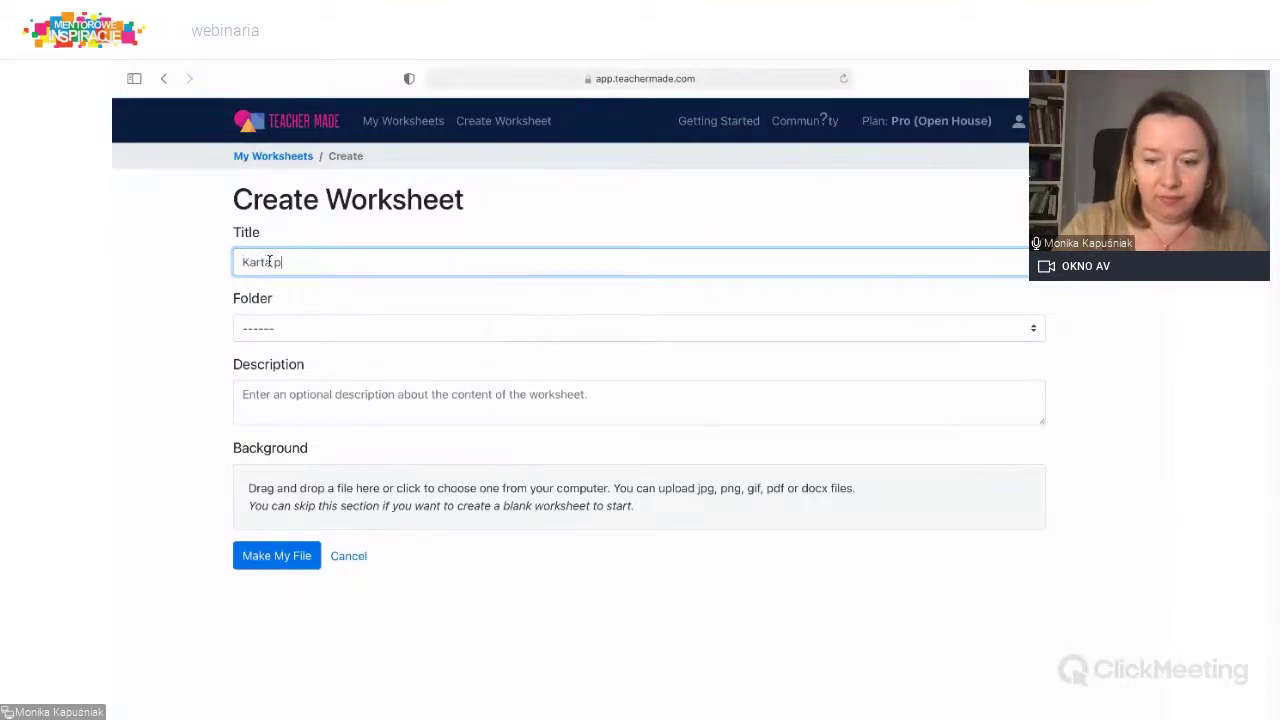
text(racy M)
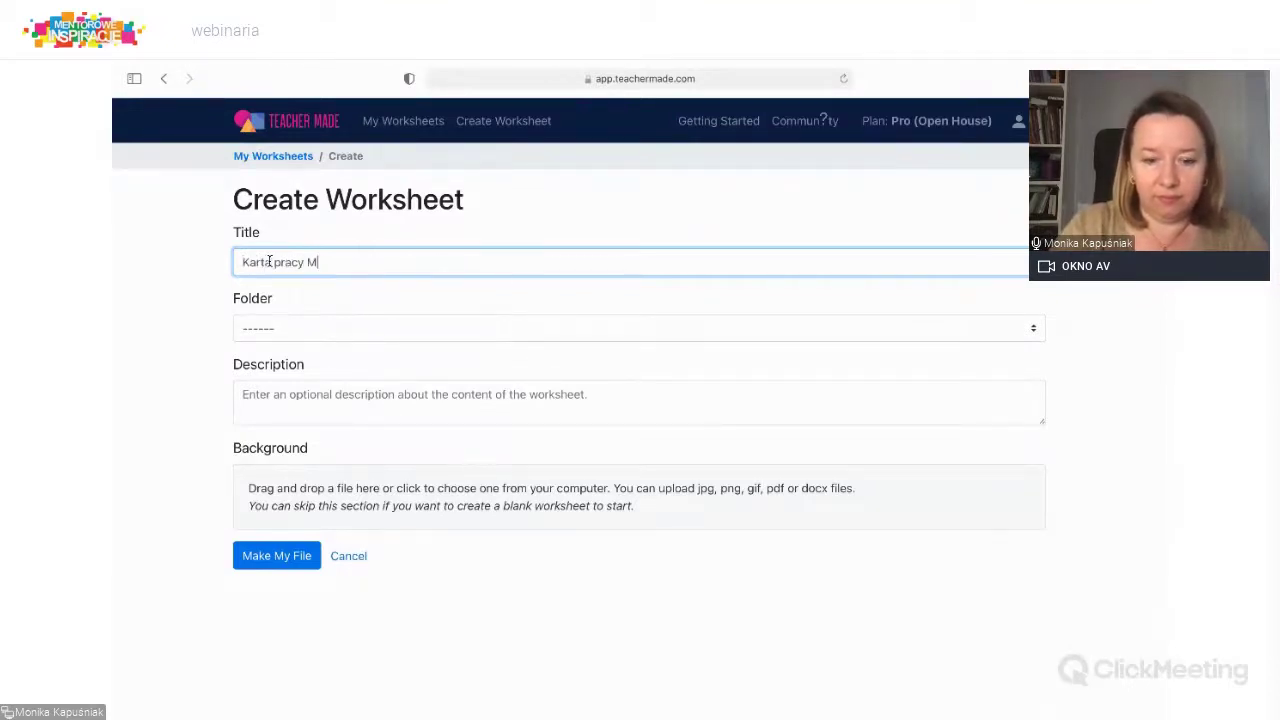
text(ento)
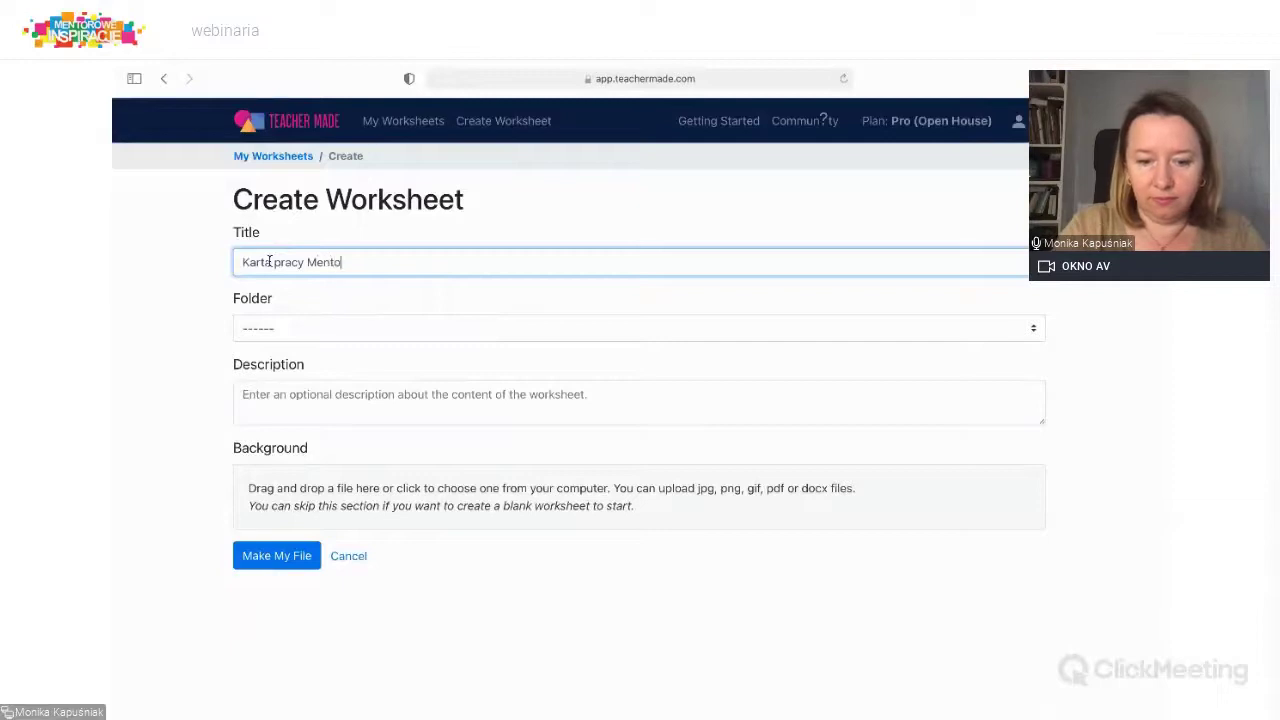
text(rowe )
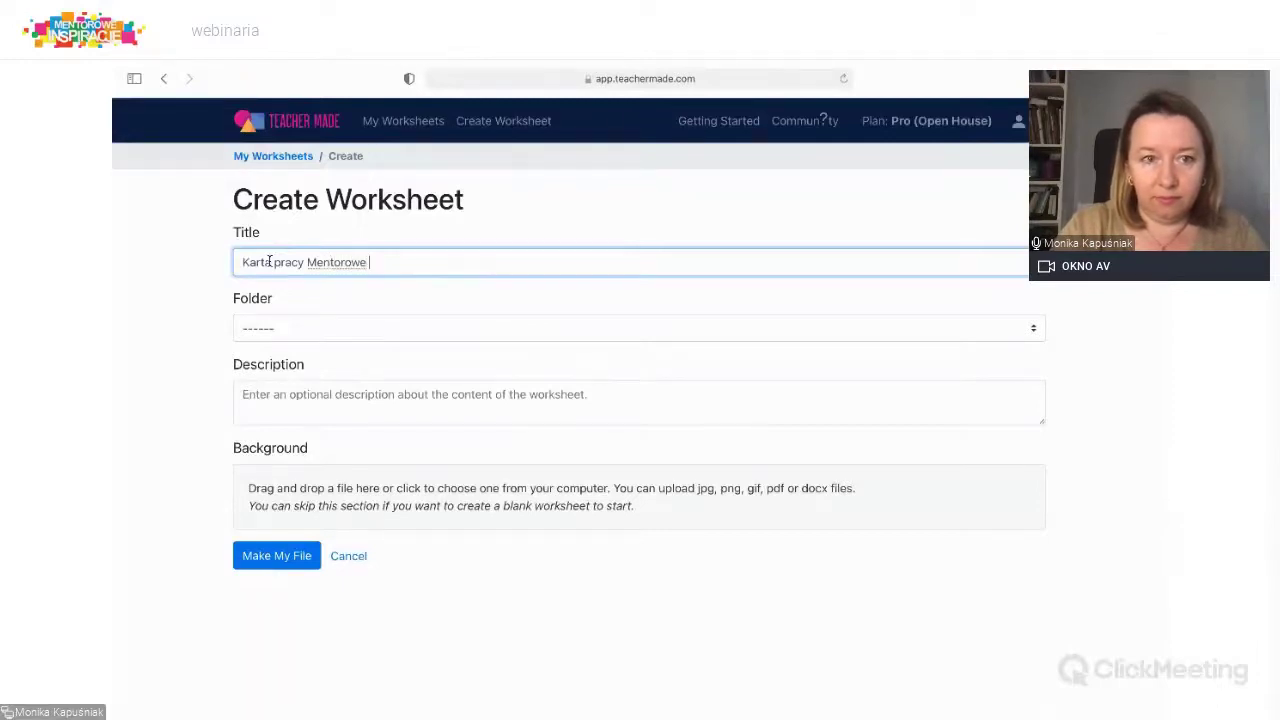
text(Inspiracje)
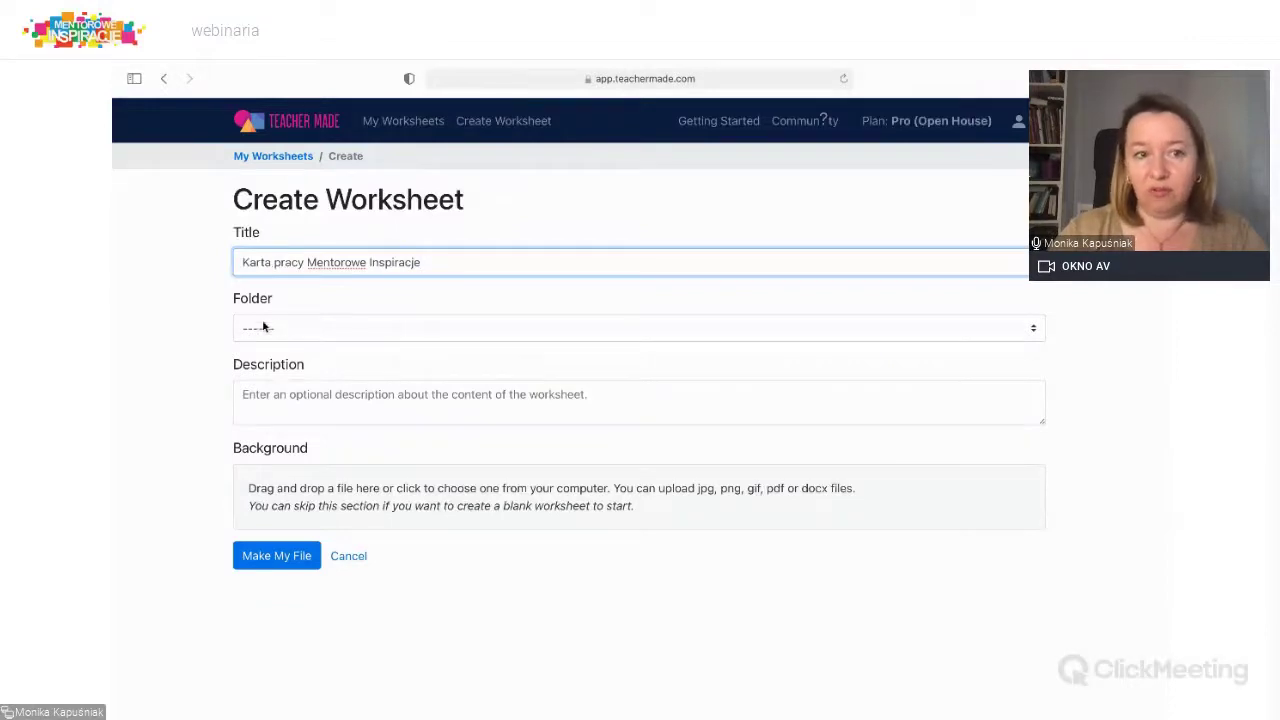
Step: Leave the folder unset, add the description 'Karta próbna', and choose a background file
click(298, 335)
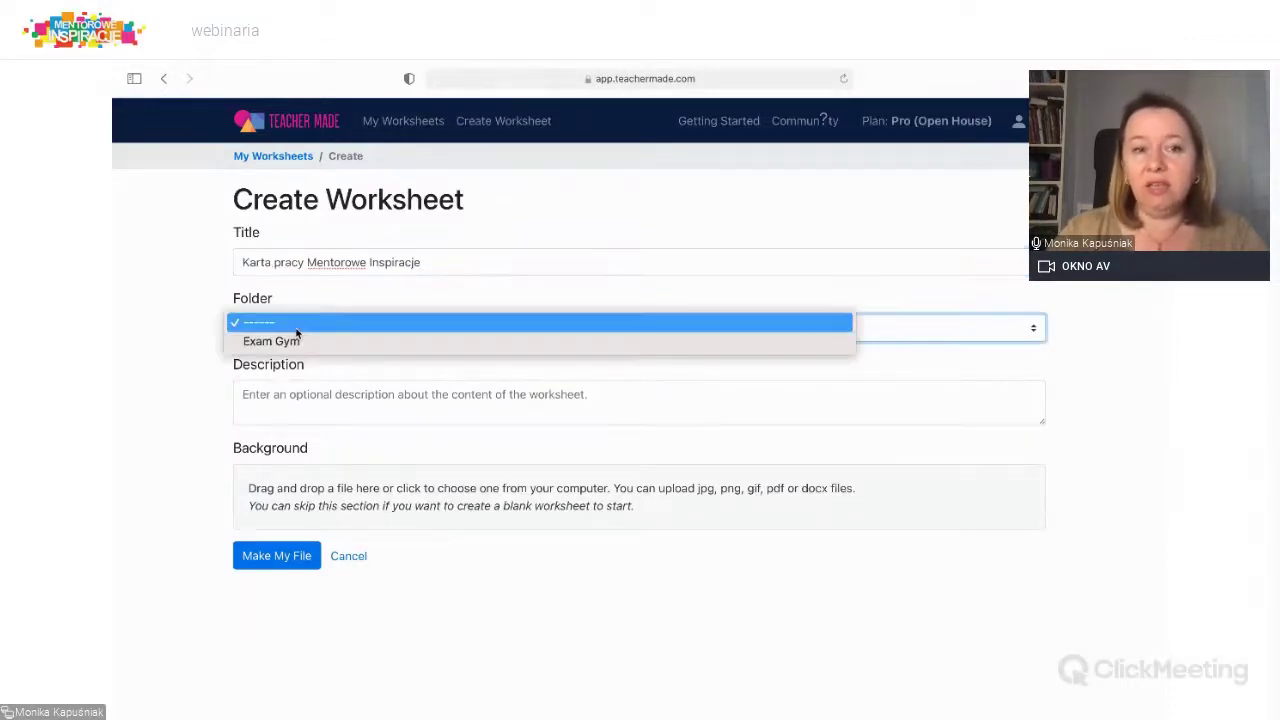
click(288, 323)
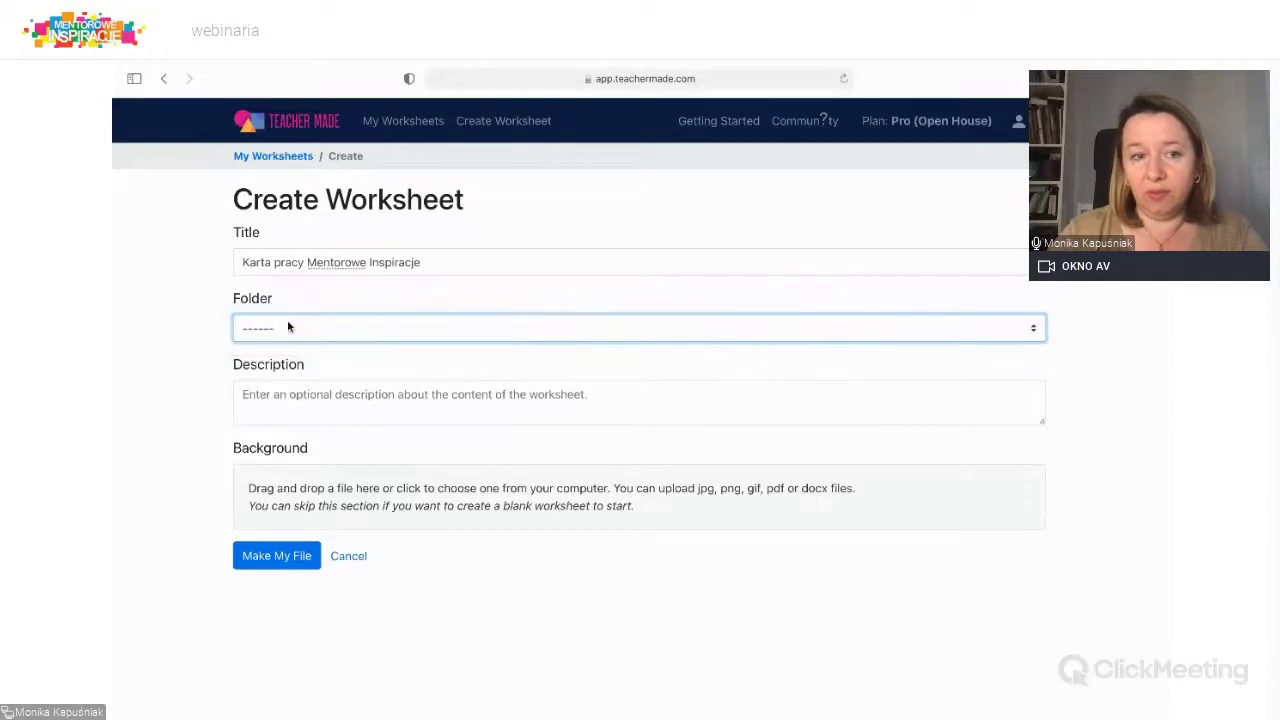
click(246, 394)
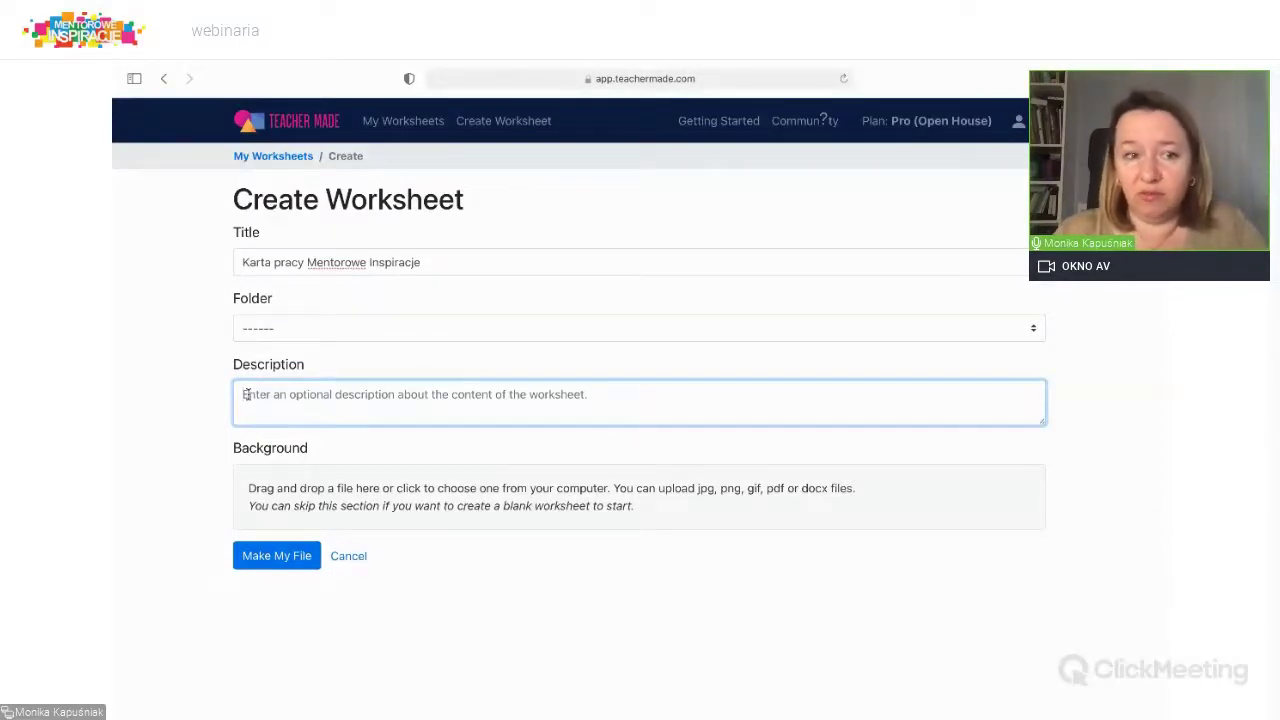
text(Karta pr)
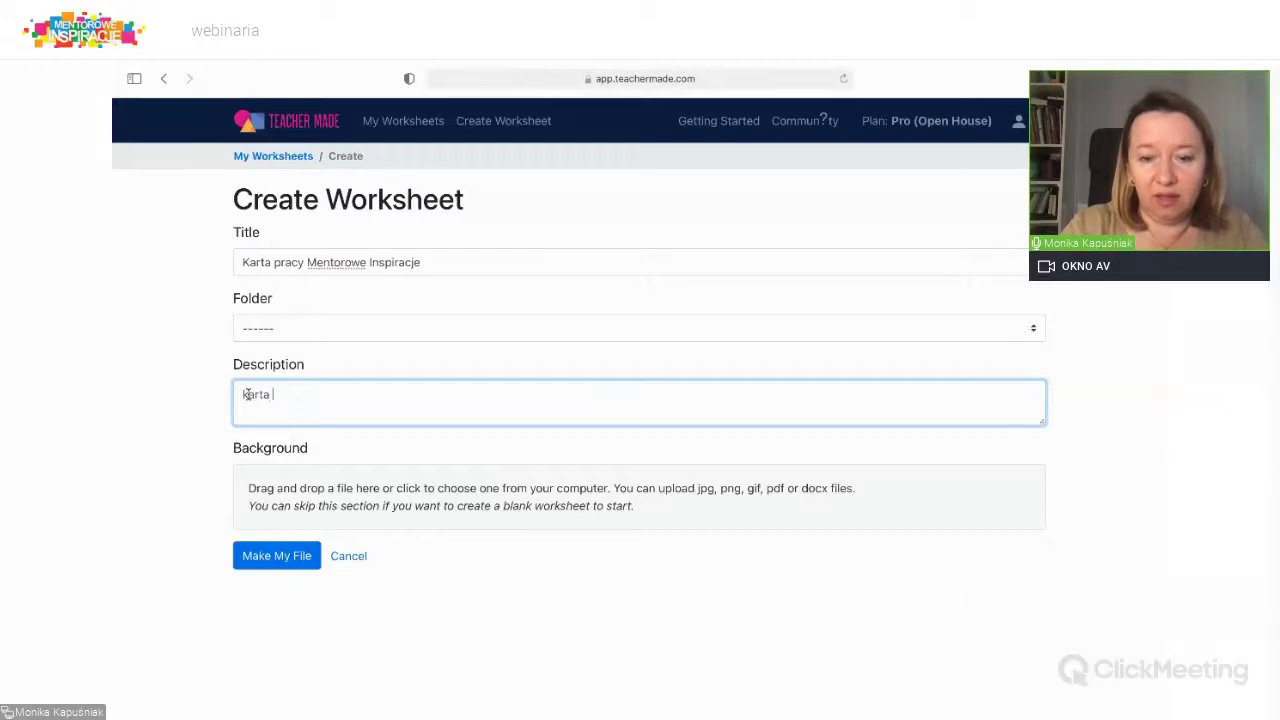
text(óbna)
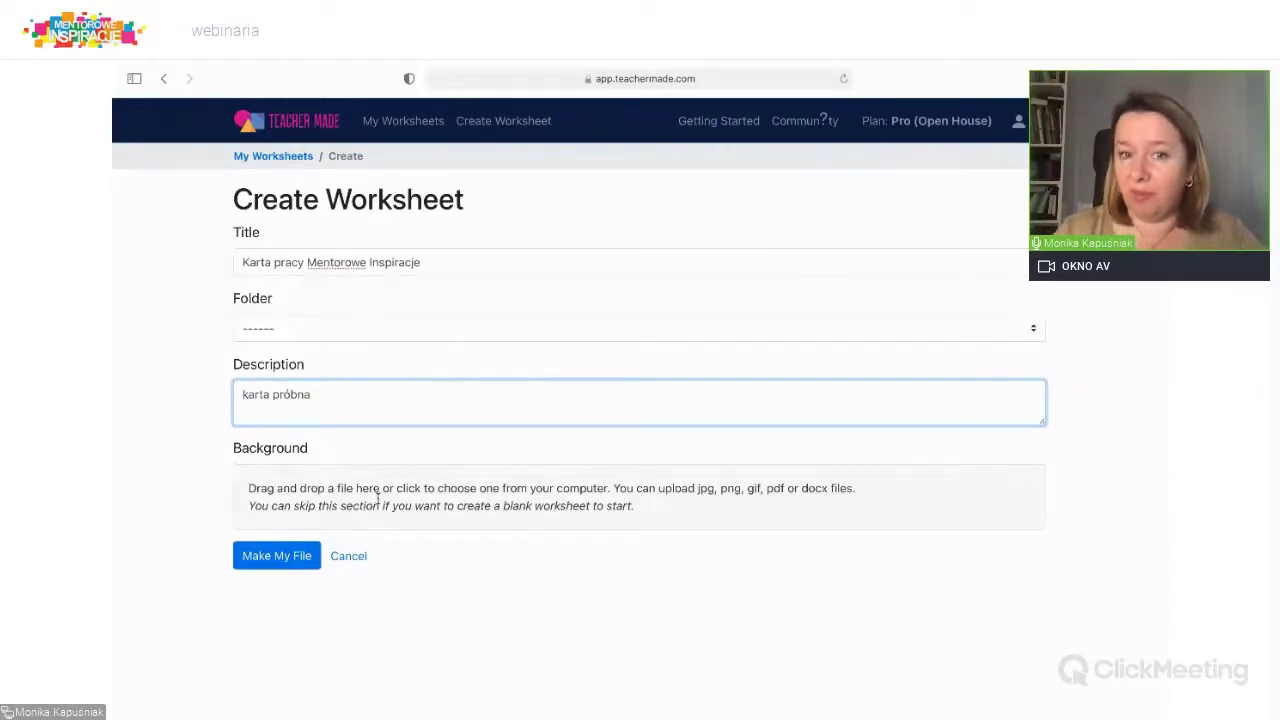
click(376, 491)
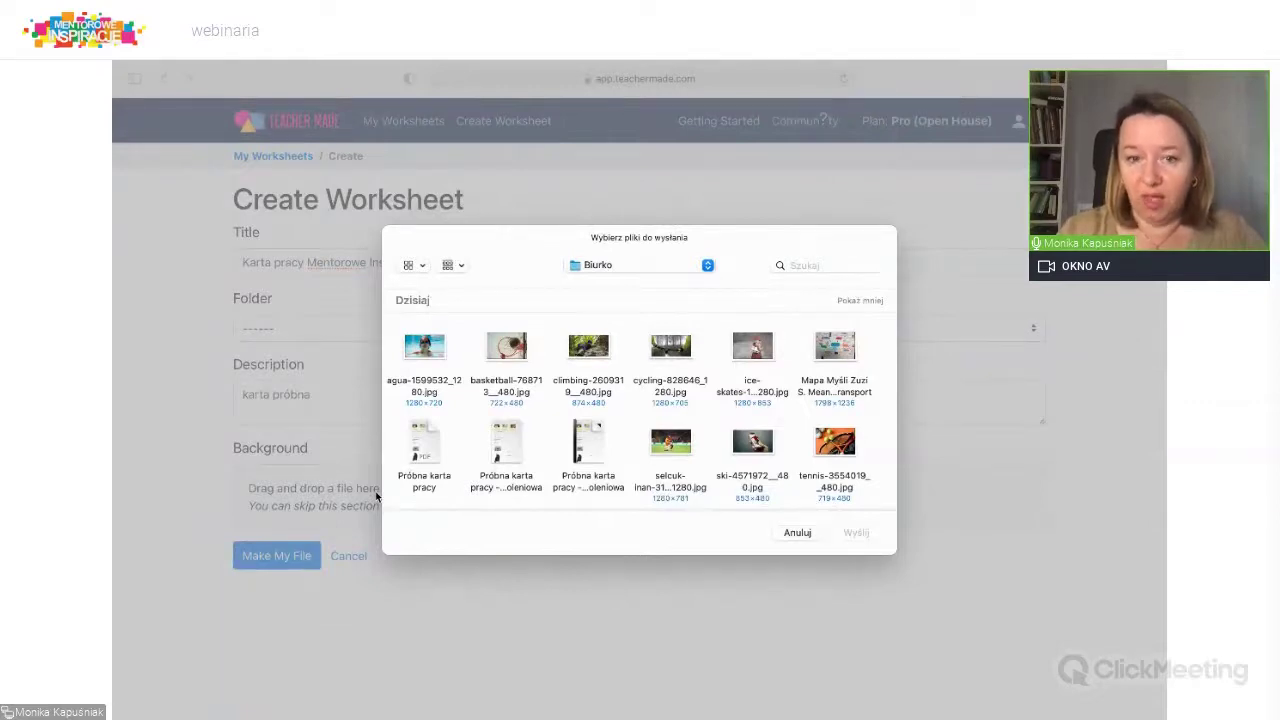
Step: Upload the third 'Próbna karta pracy' file from Biurko as the worksheet background
mouse_move(600, 455)
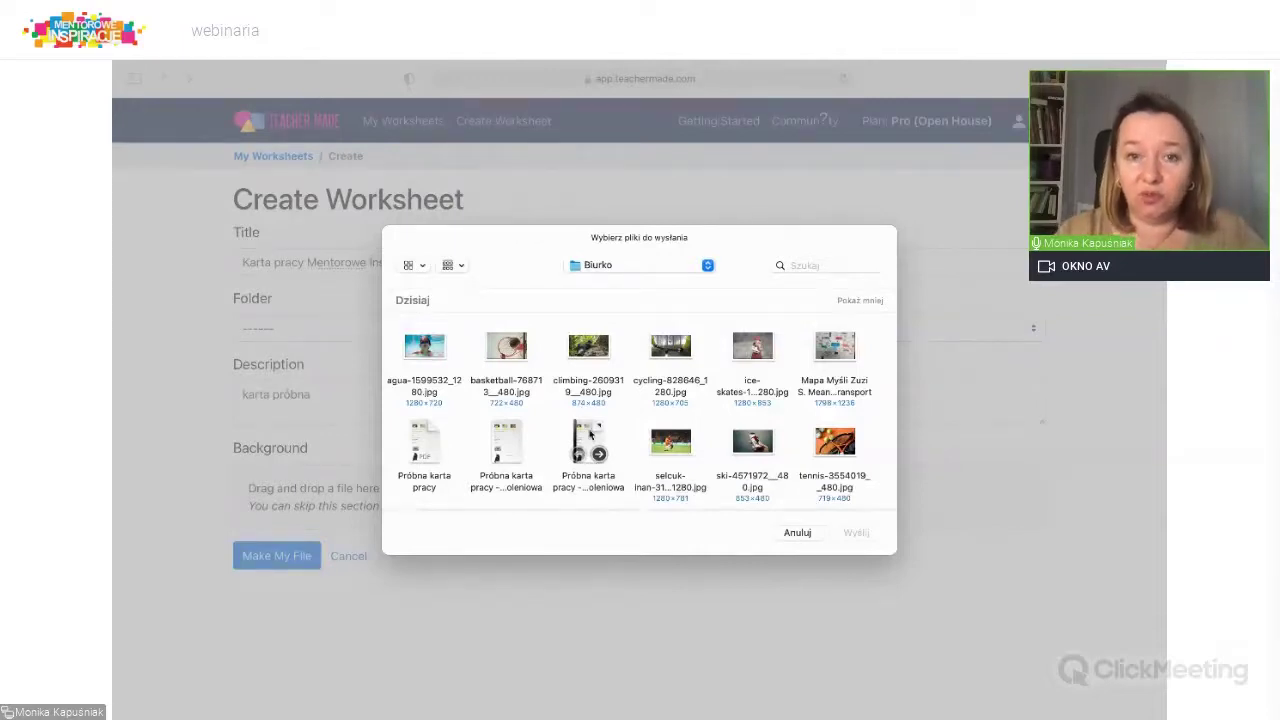
click(590, 432)
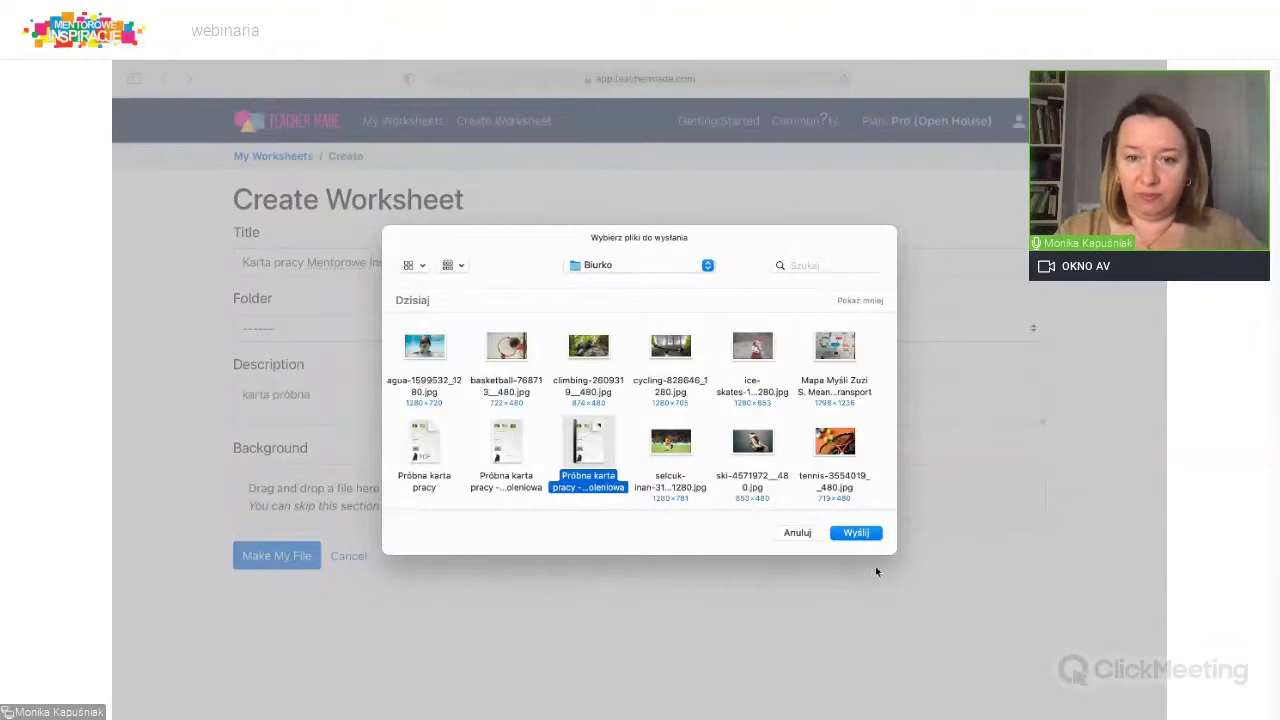
click(855, 533)
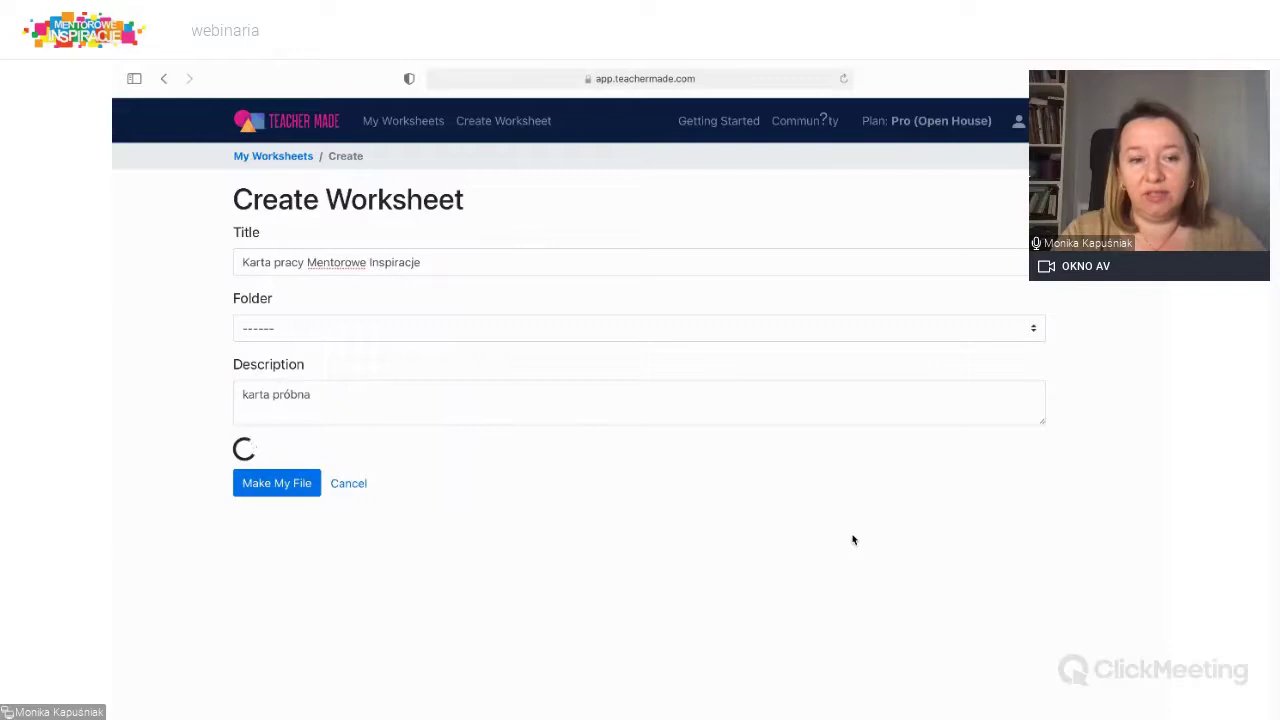
mouse_move(1058, 66)
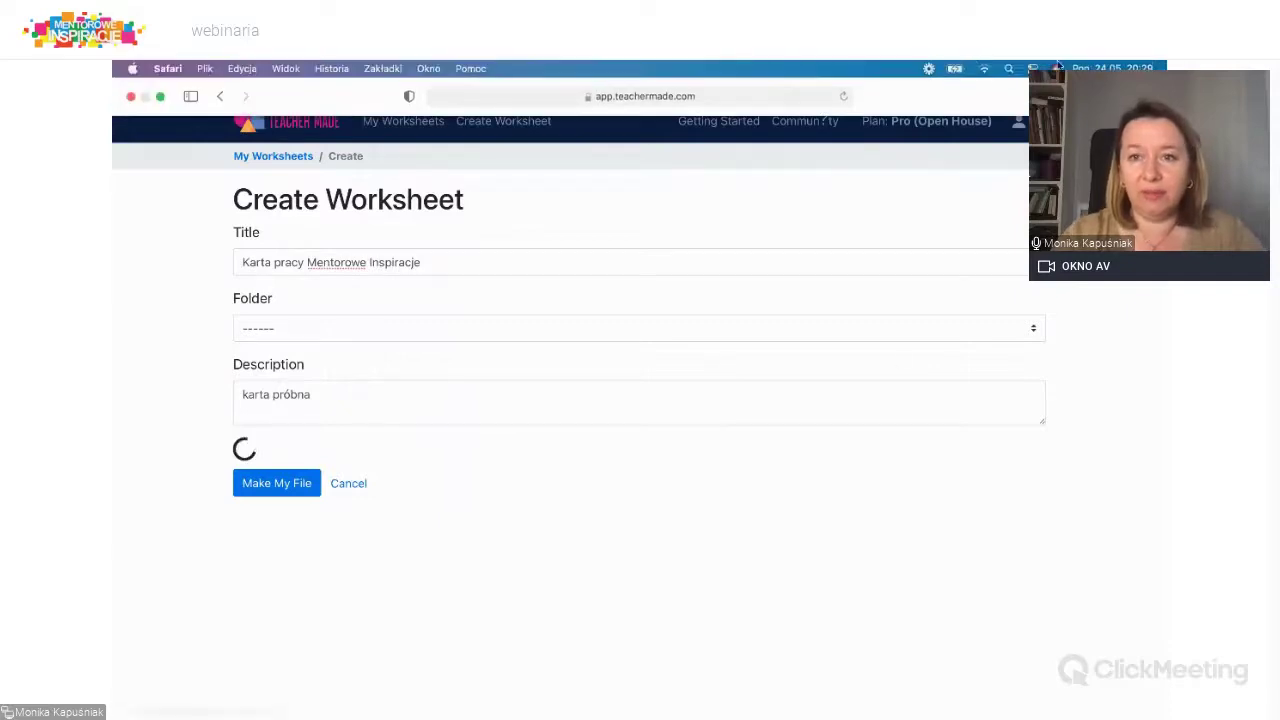
click(984, 70)
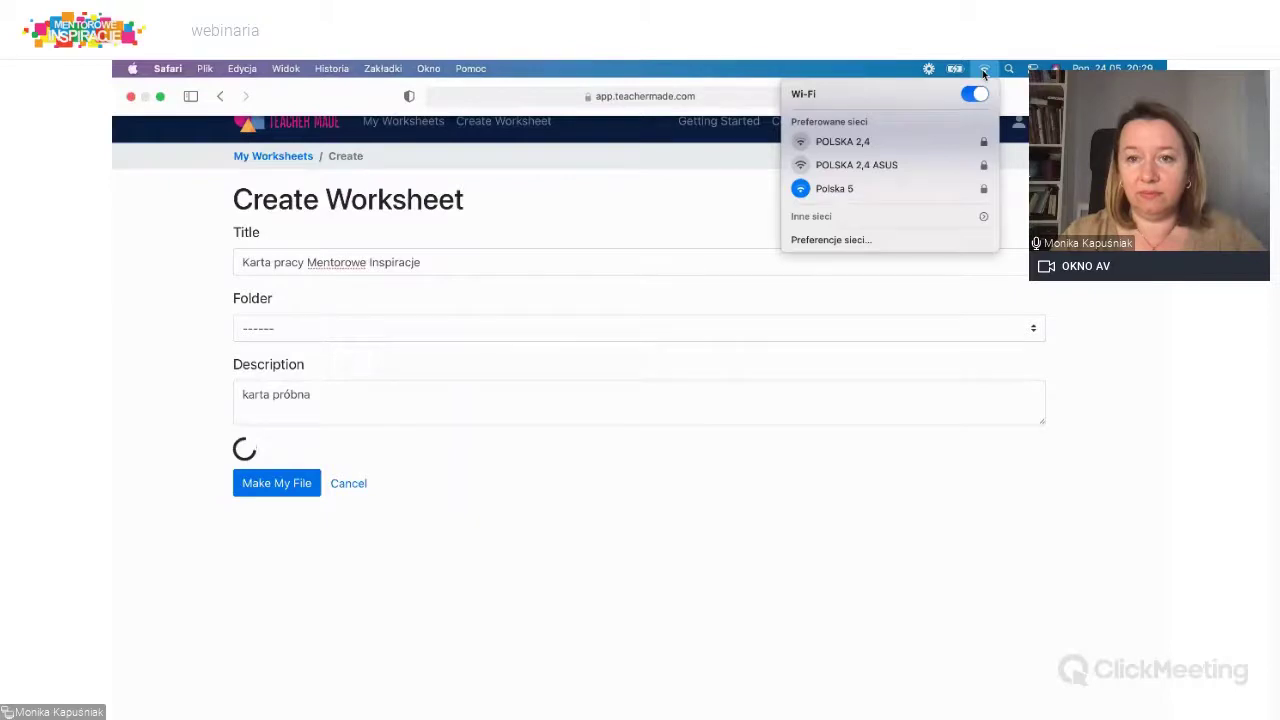
click(984, 72)
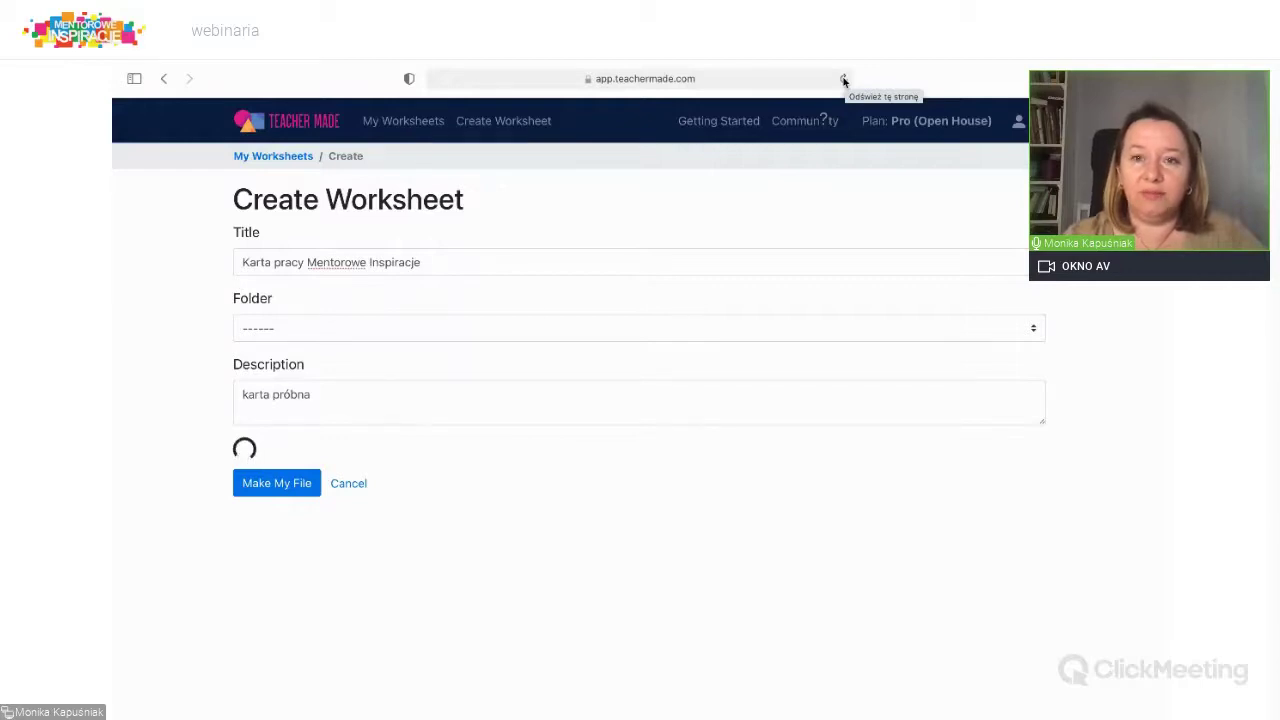
Step: Reload the creation form and re-upload the Próbna karta pracy file as background
click(843, 79)
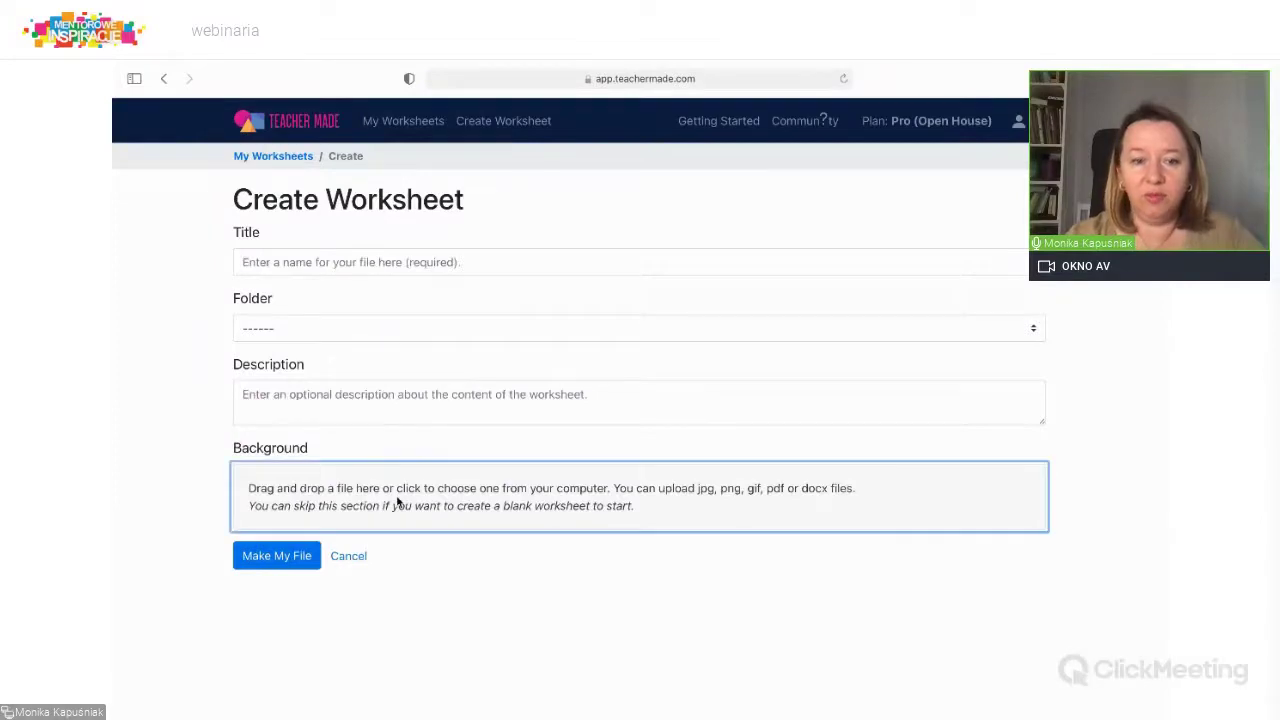
click(397, 502)
click(588, 445)
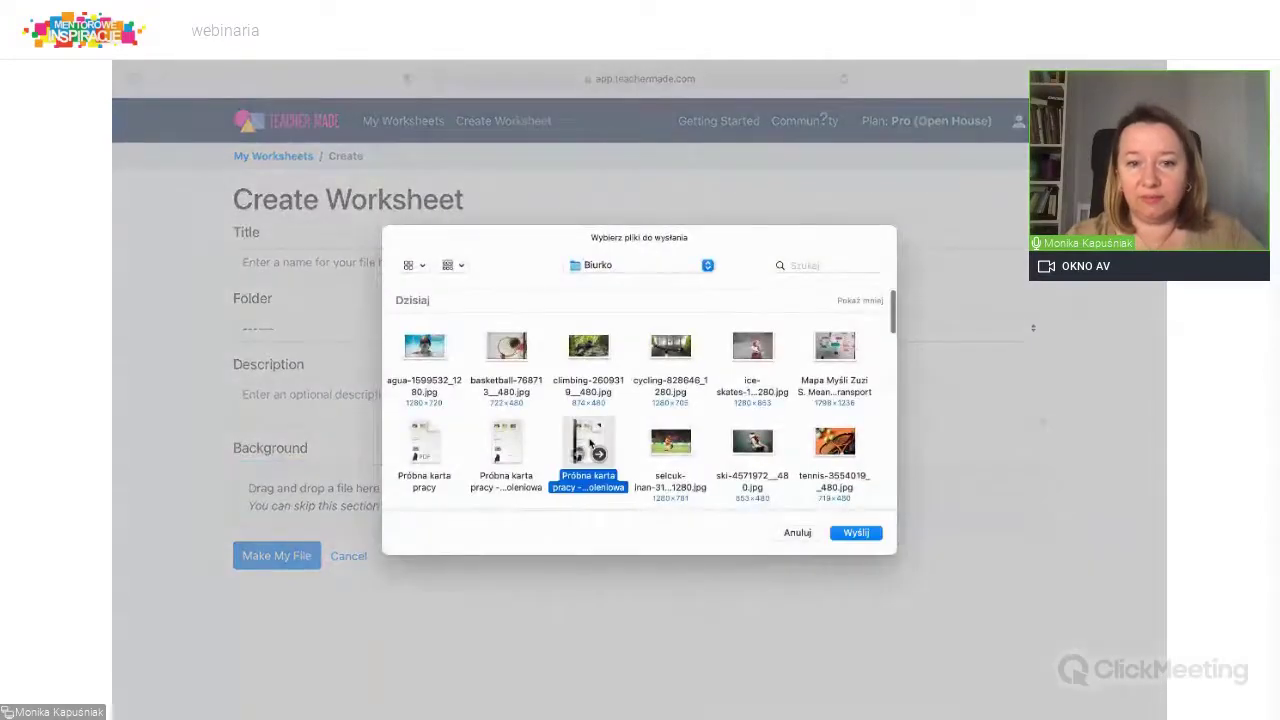
click(872, 533)
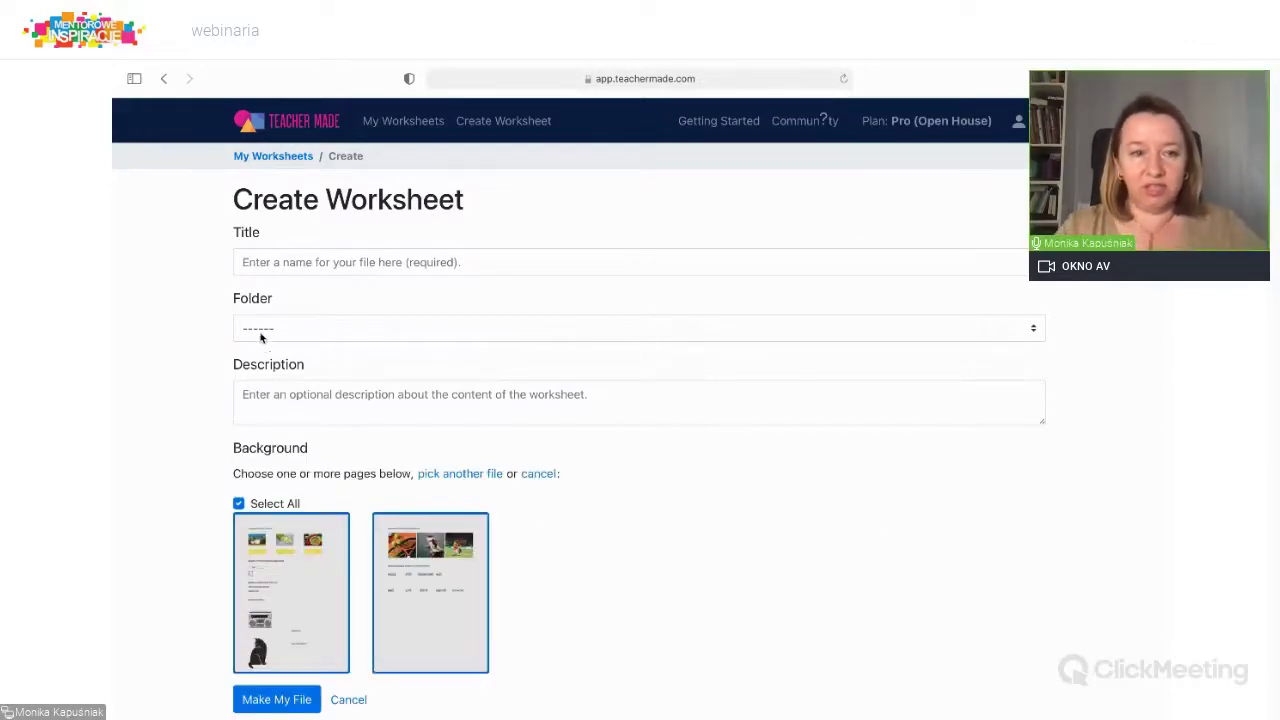
Step: Enter title 'Karta pracy - Mentorowe Inspiracje' and description 'karta pracy próbna', then Make My File
click(253, 262)
text(Karta pracy - Mentorowe Inspiracje)
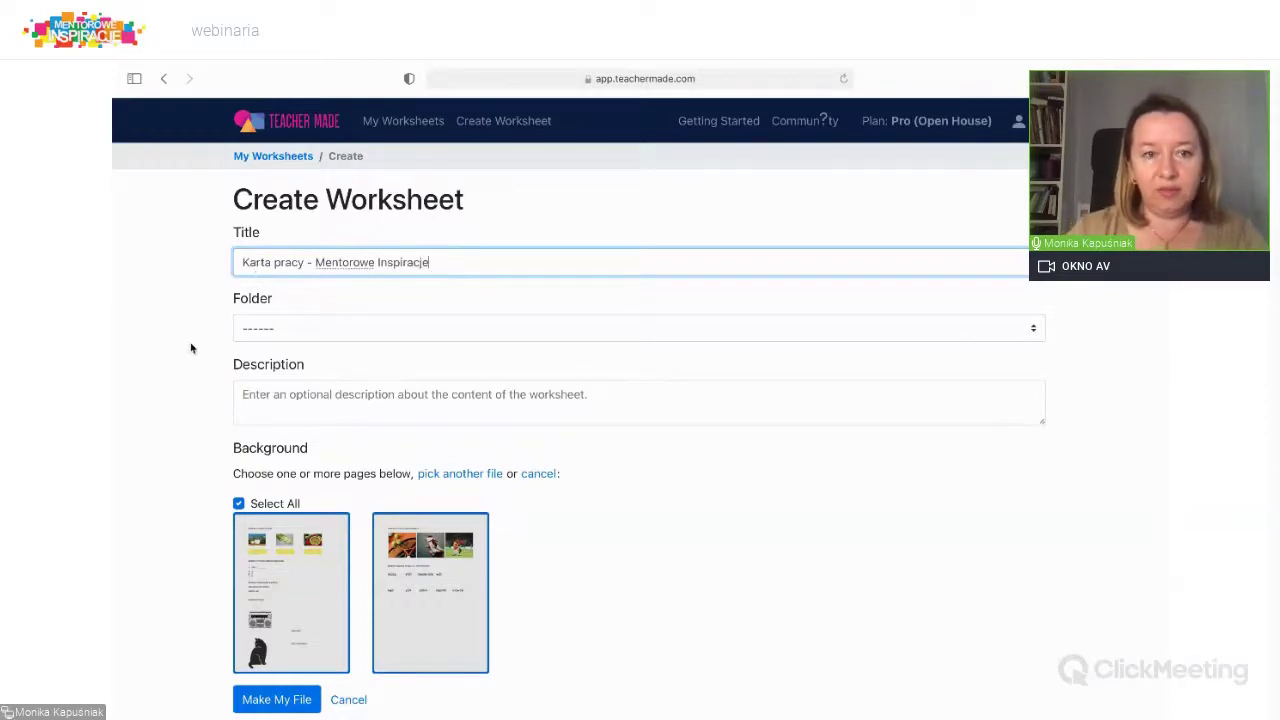
click(249, 397)
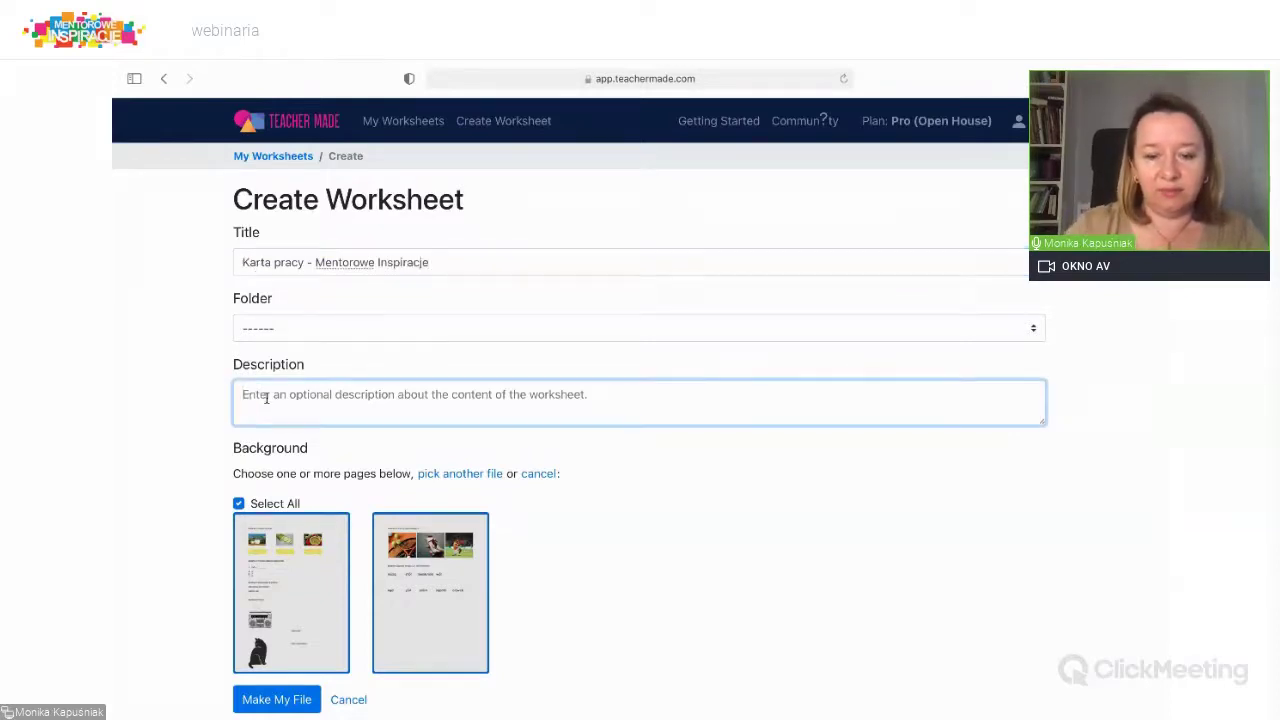
text(karta pracy próbna)
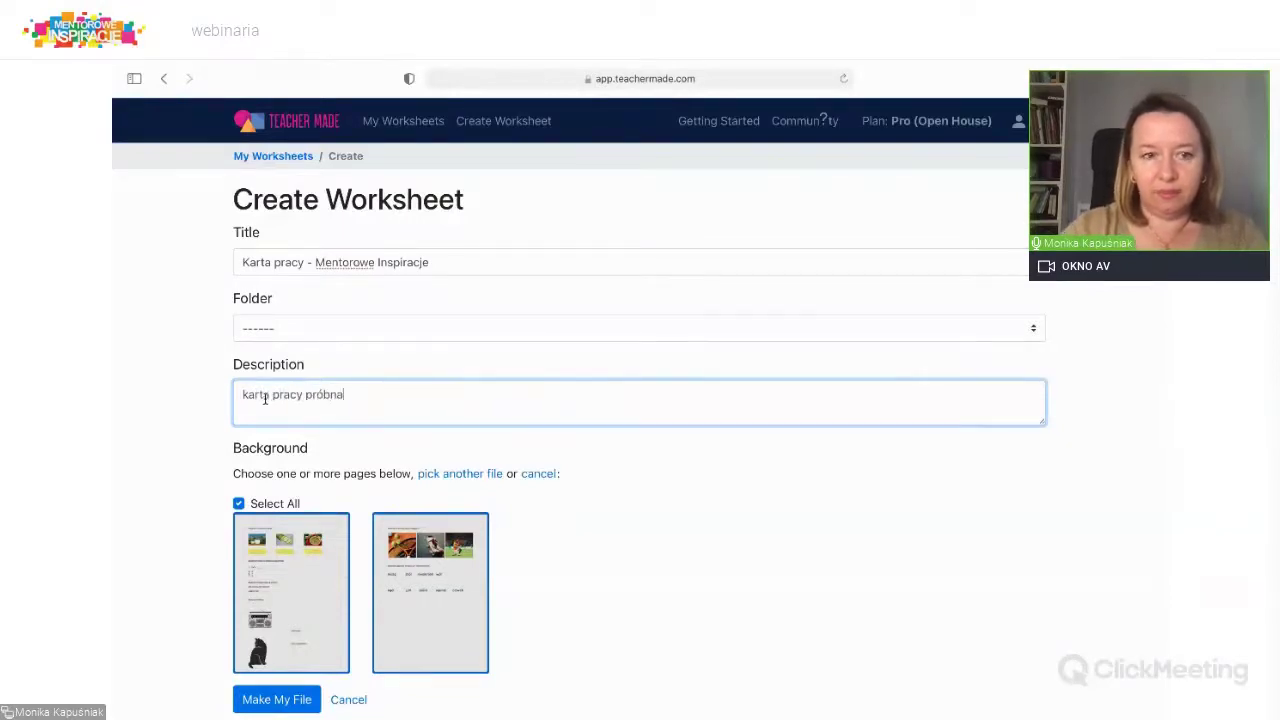
scroll(555, 545, down, 1)
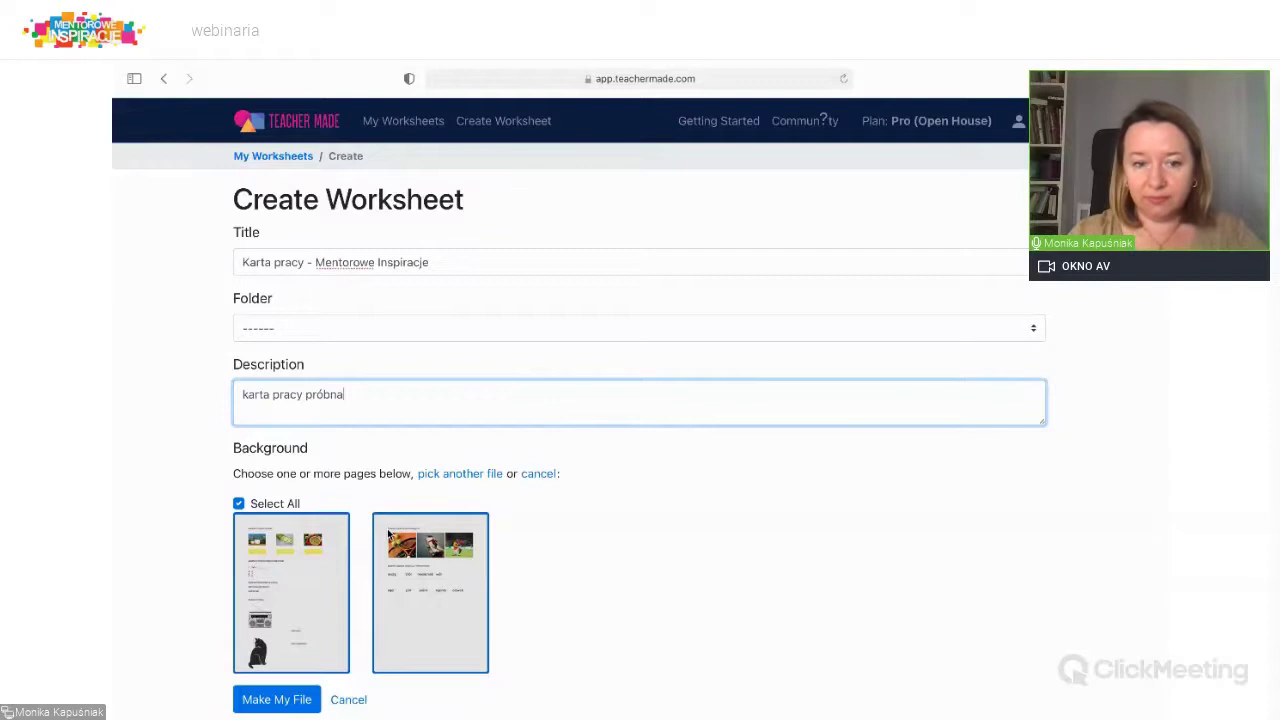
click(288, 702)
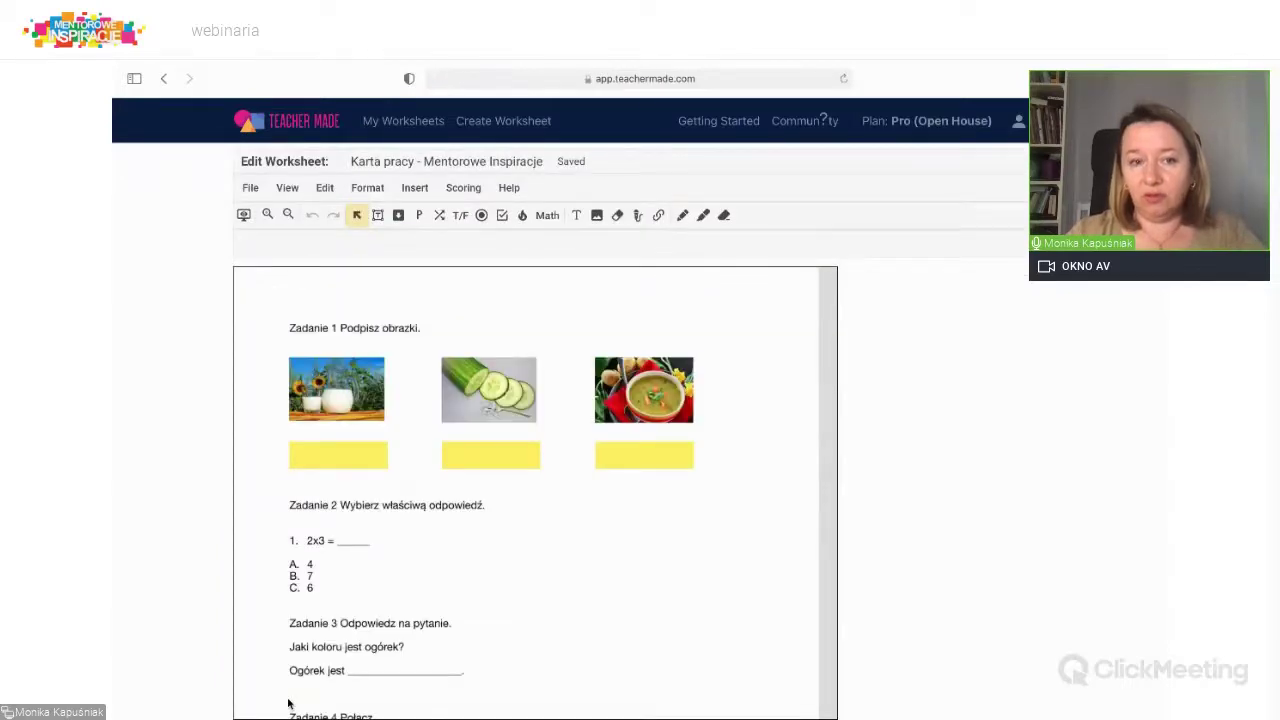
Step: Scroll through exercises Zadanie 1 to Zadanie 6 in the editor and back up
scroll(530, 605, down, 1)
scroll(530, 605, down, 5)
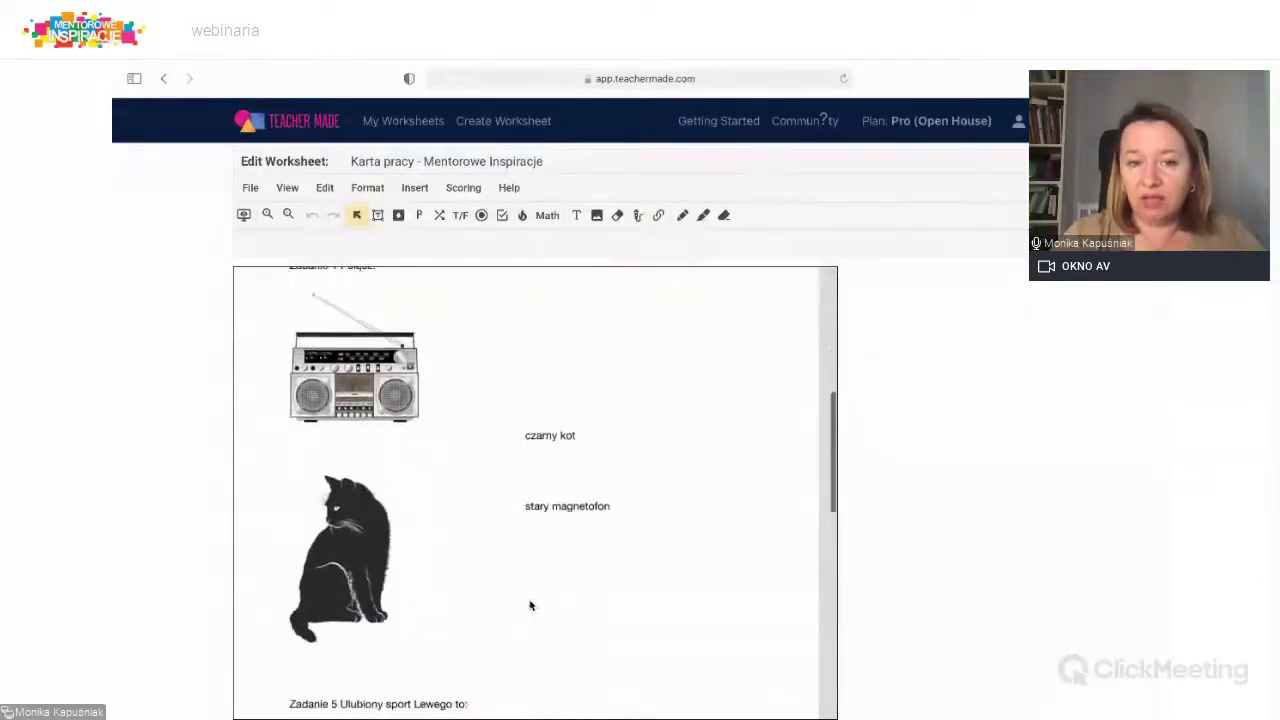
scroll(530, 605, down, 1)
scroll(530, 605, down, 2)
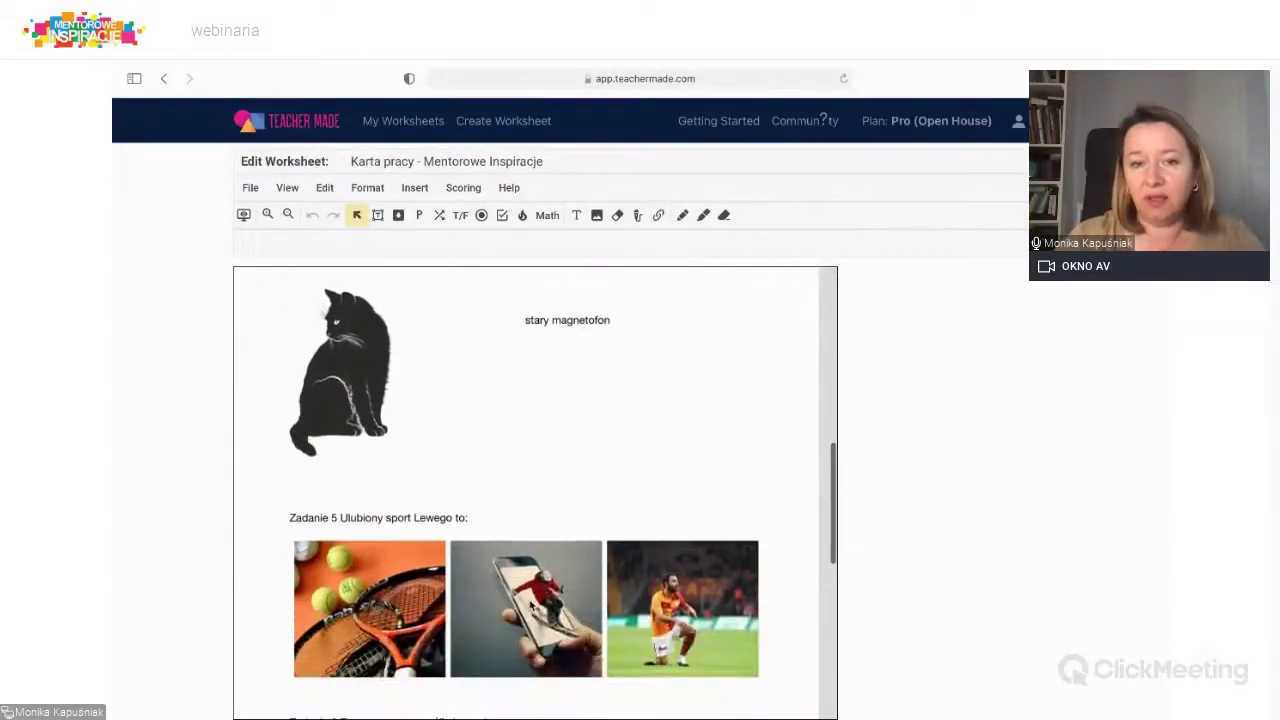
scroll(531, 605, down, 4)
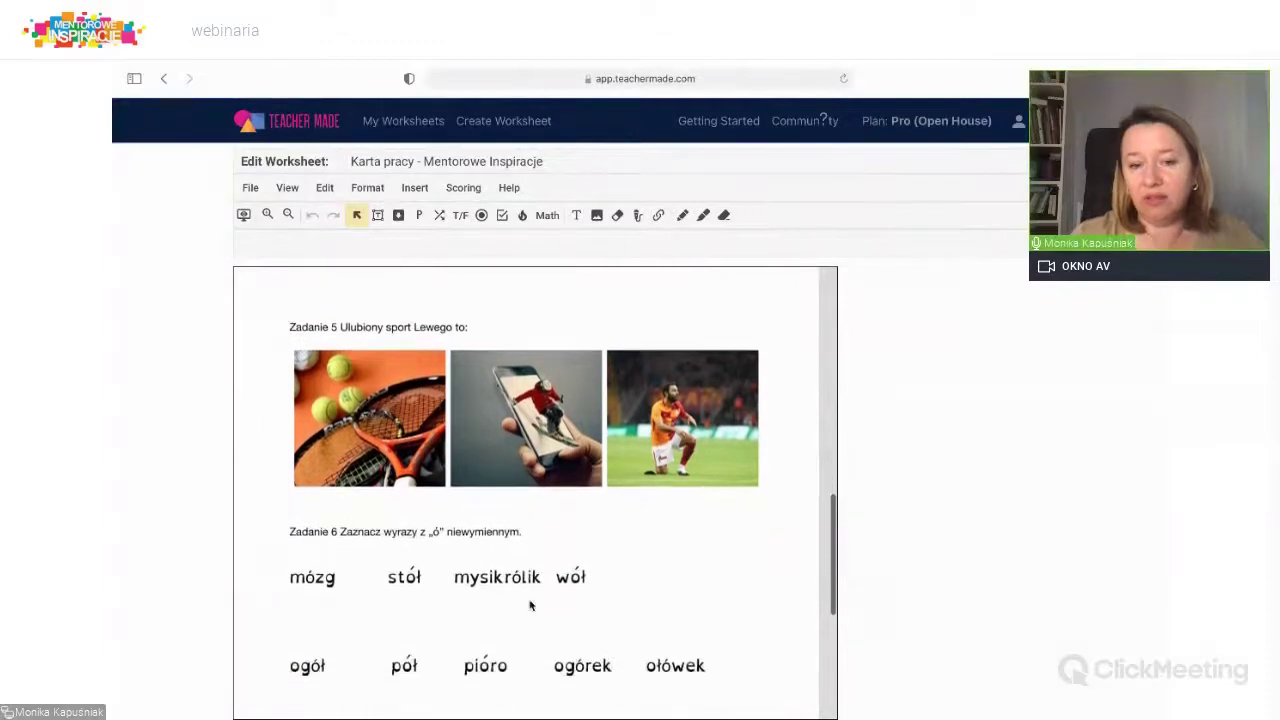
scroll(531, 603, down, 2)
scroll(531, 601, up, 10)
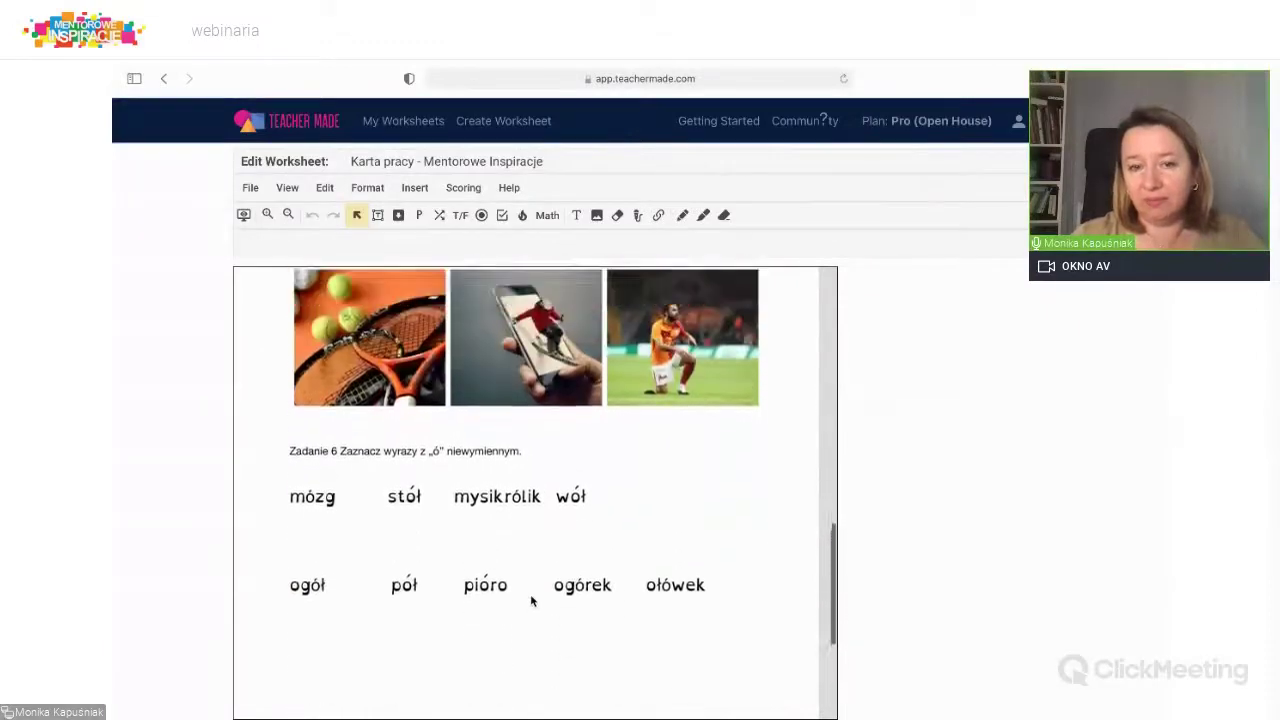
scroll(531, 601, up, 3)
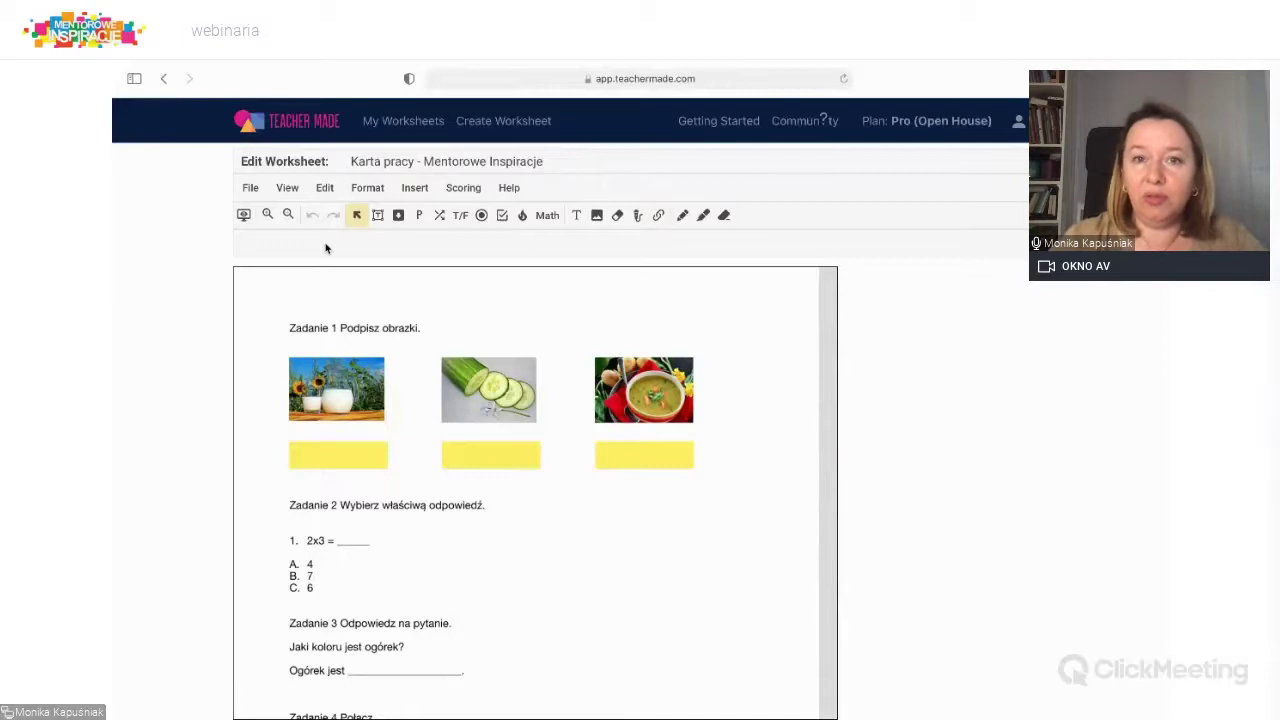
click(251, 188)
mouse_move(320, 240)
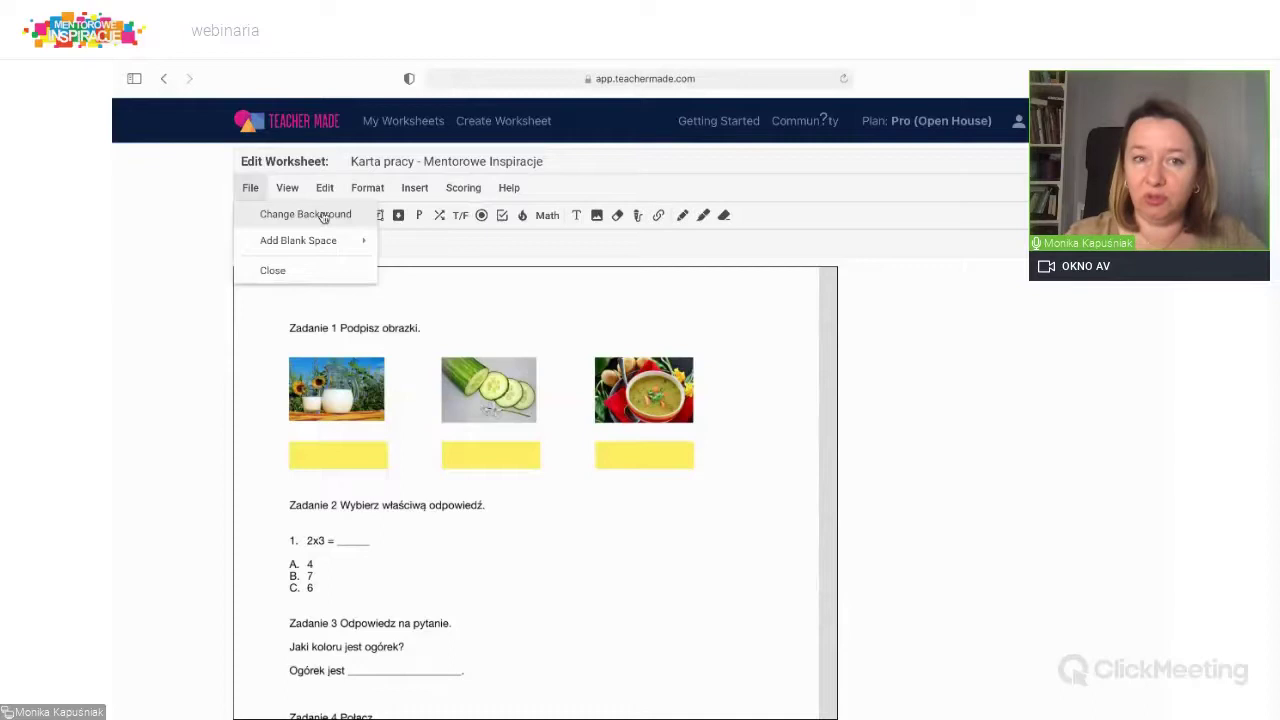
click(287, 188)
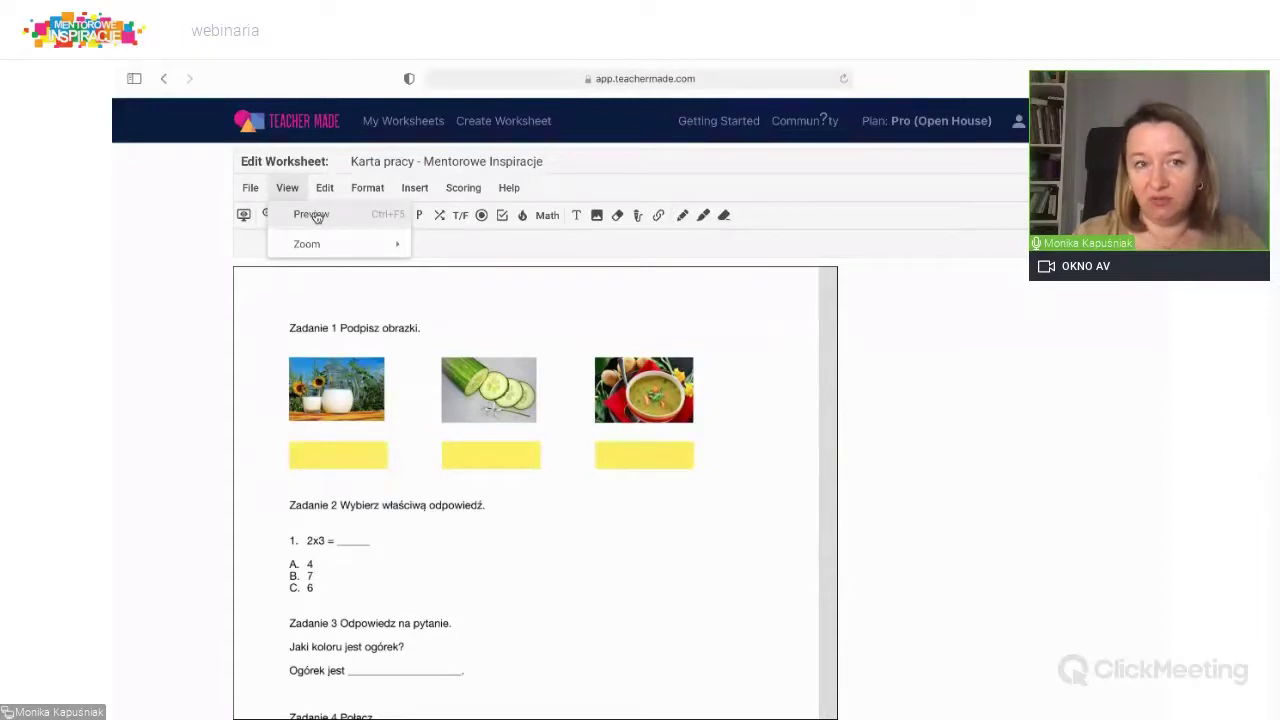
click(324, 190)
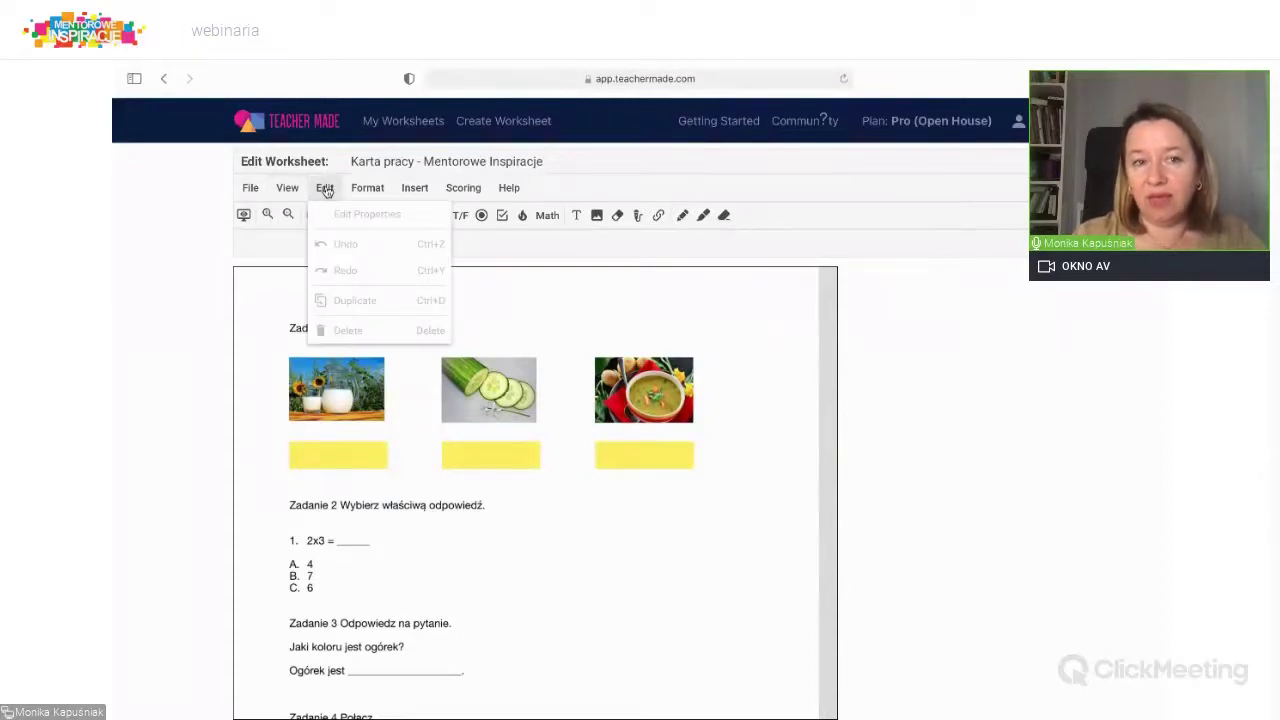
click(368, 189)
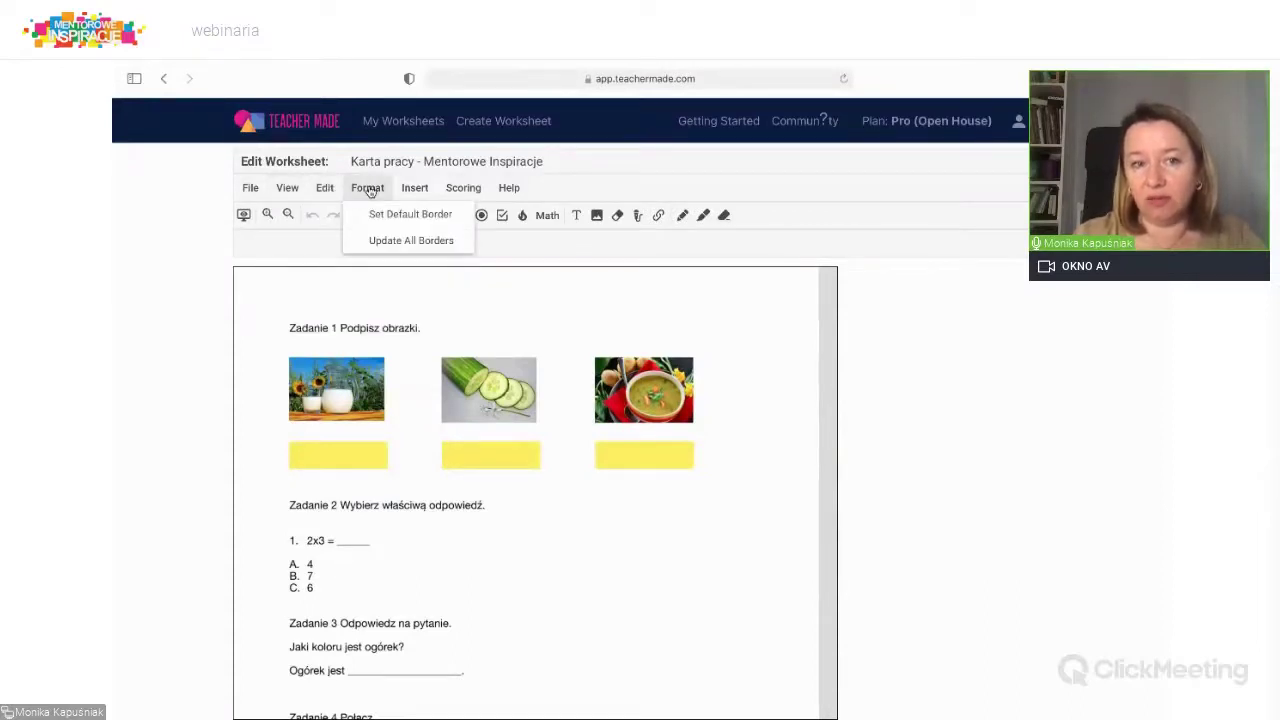
click(415, 189)
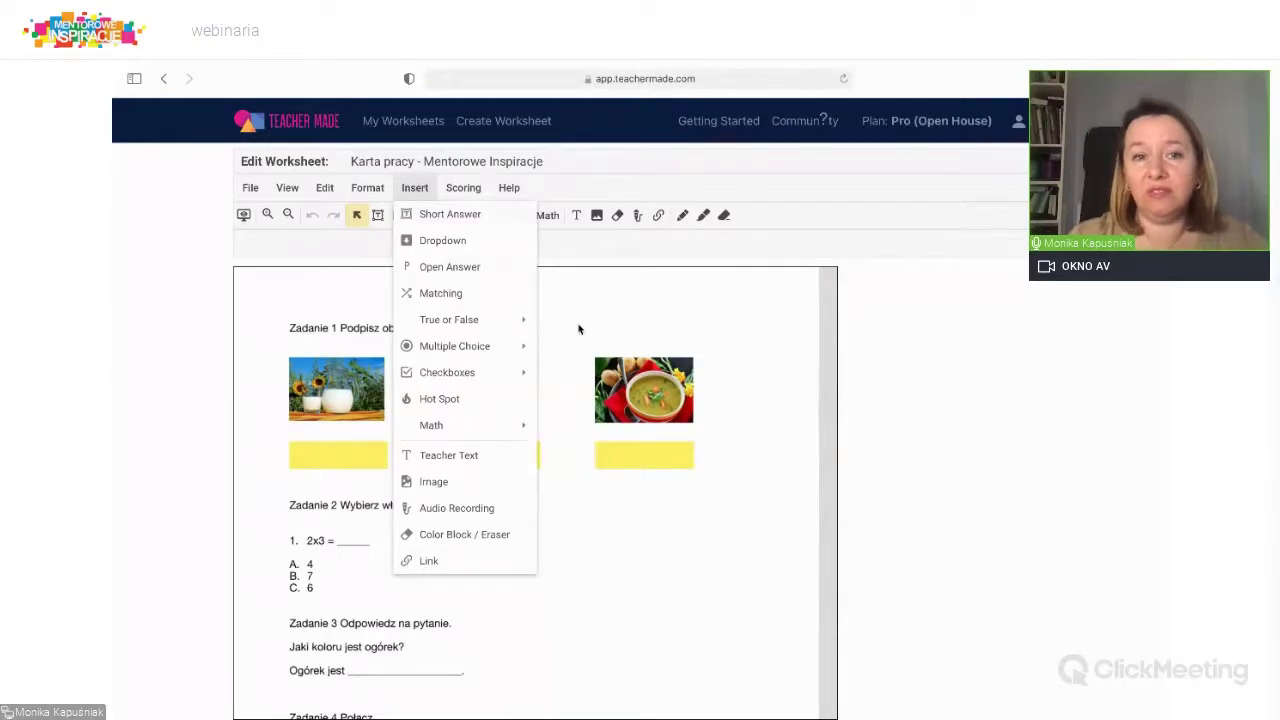
click(324, 256)
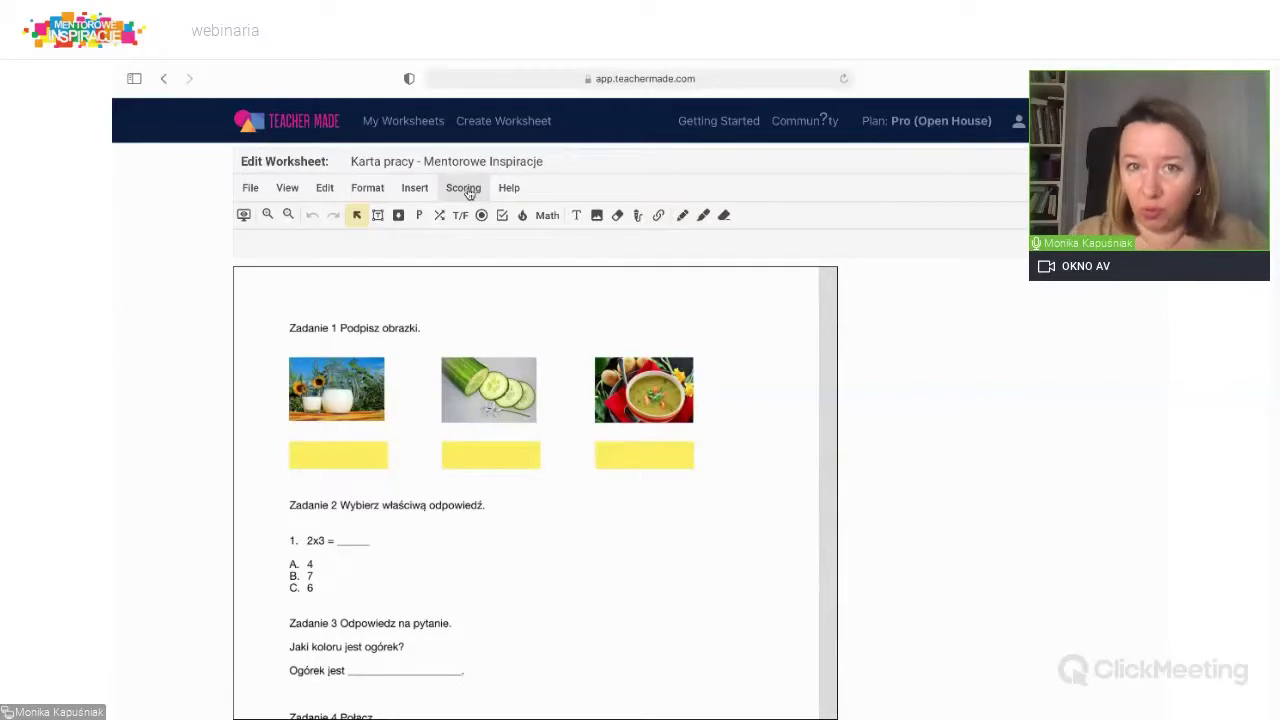
click(465, 188)
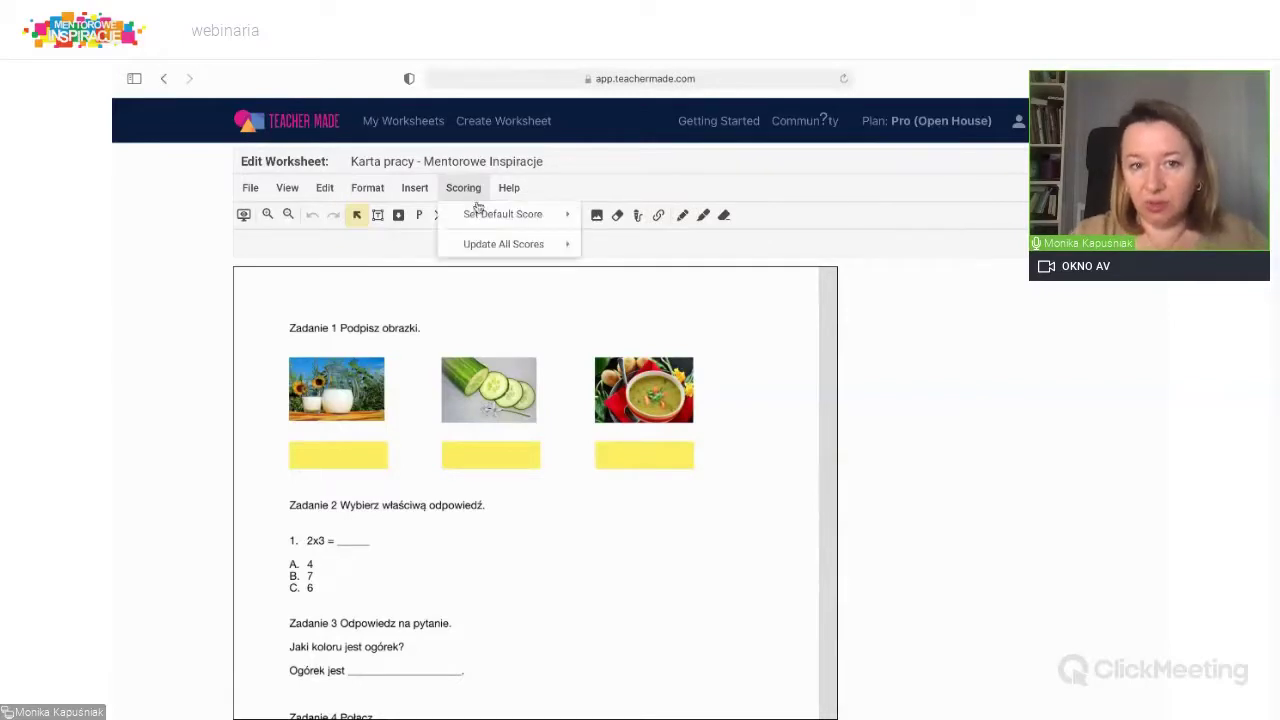
mouse_move(486, 214)
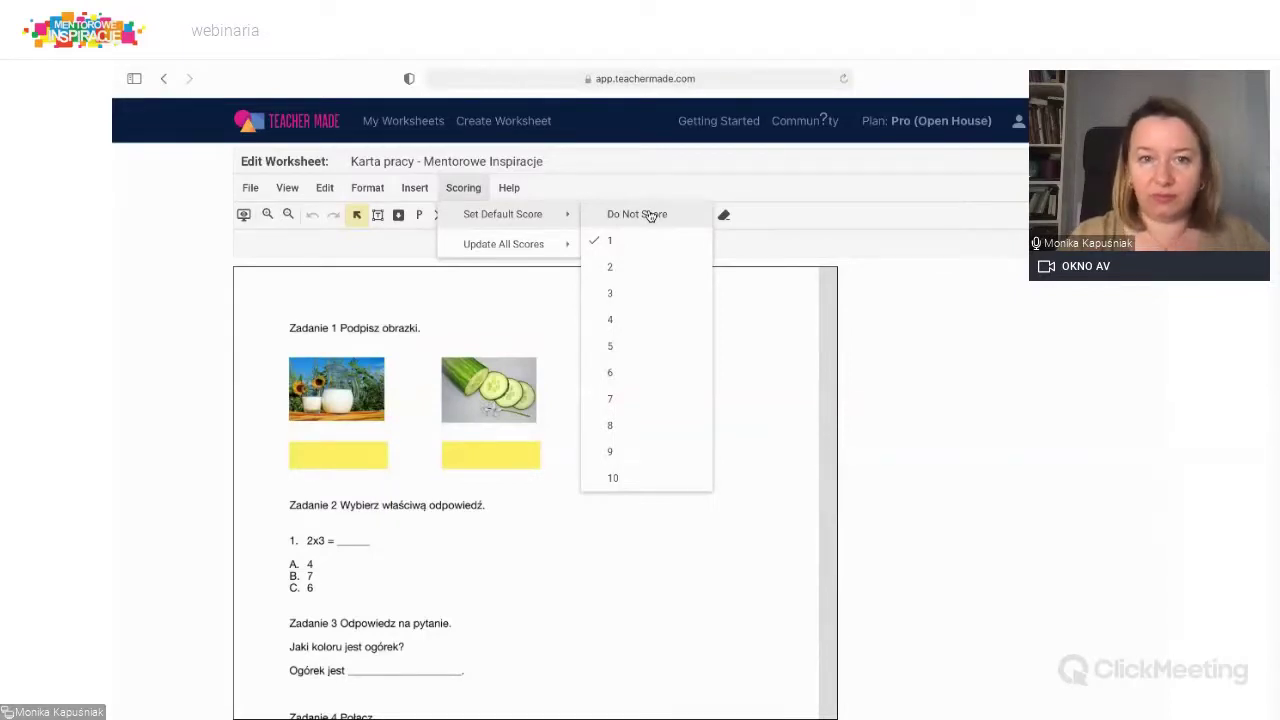
click(512, 188)
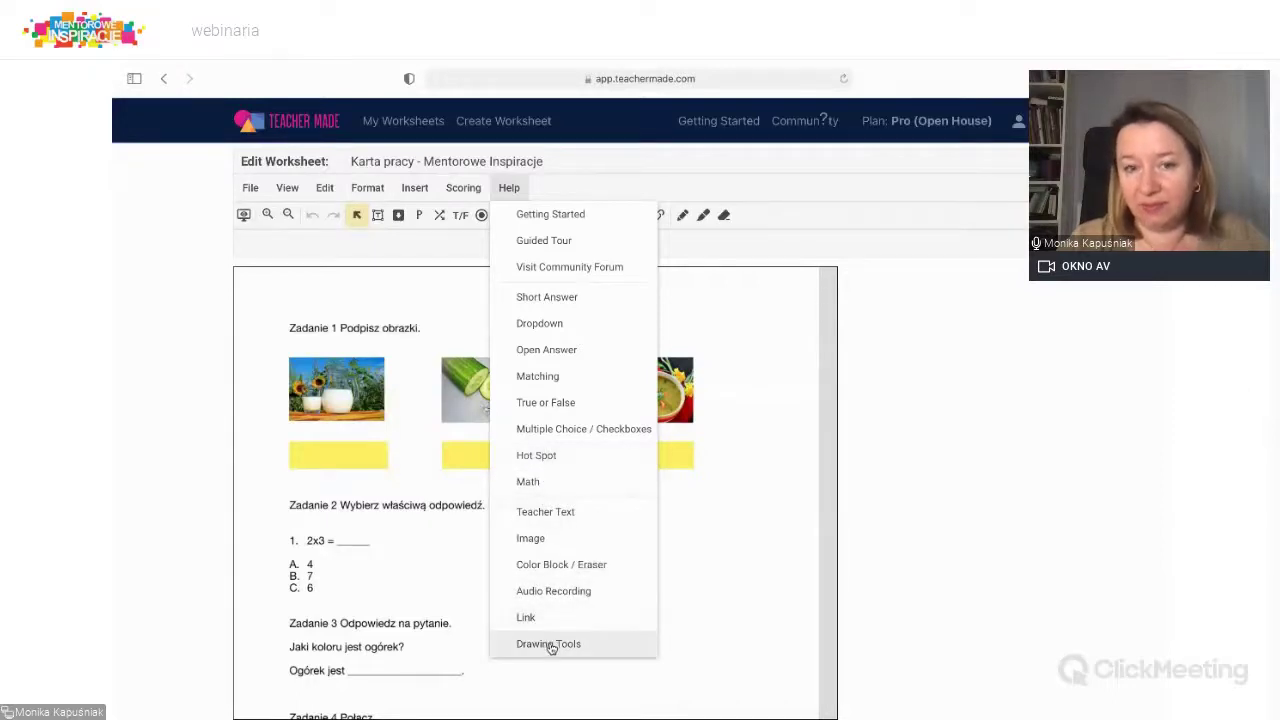
click(738, 301)
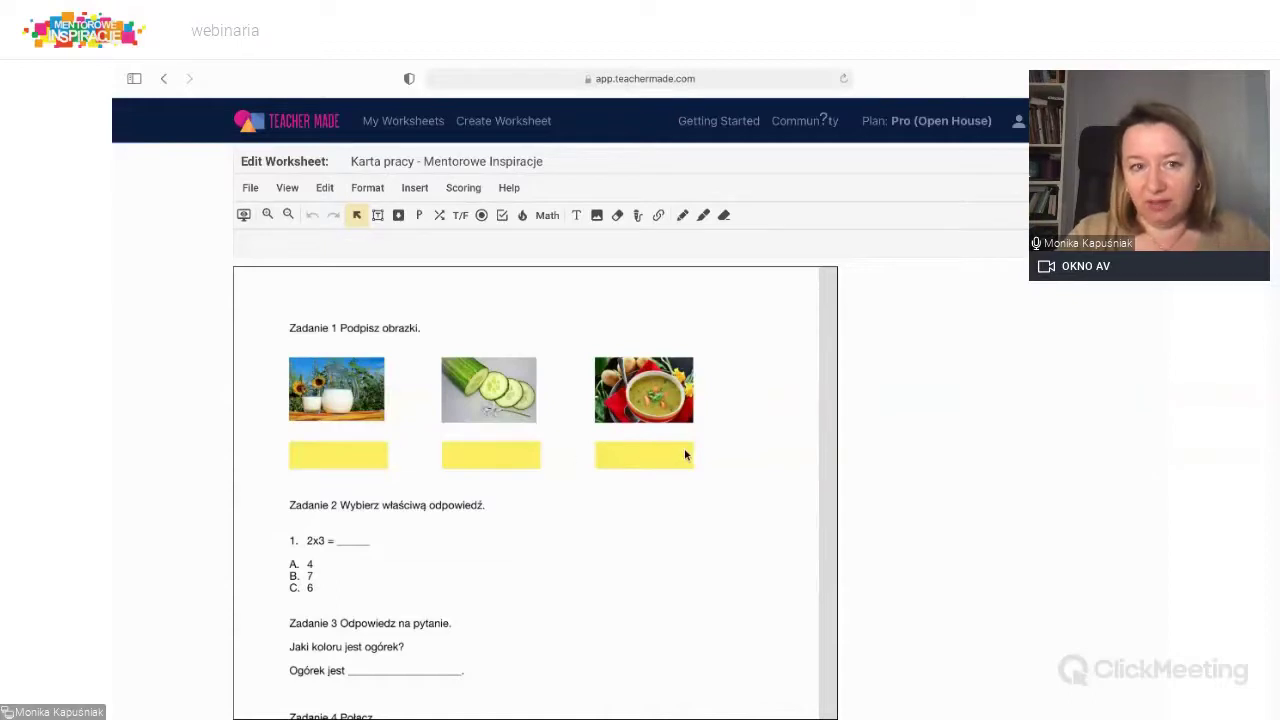
Step: Draw a short-answer field over the milk picture's yellow label box and duplicate it
click(378, 217)
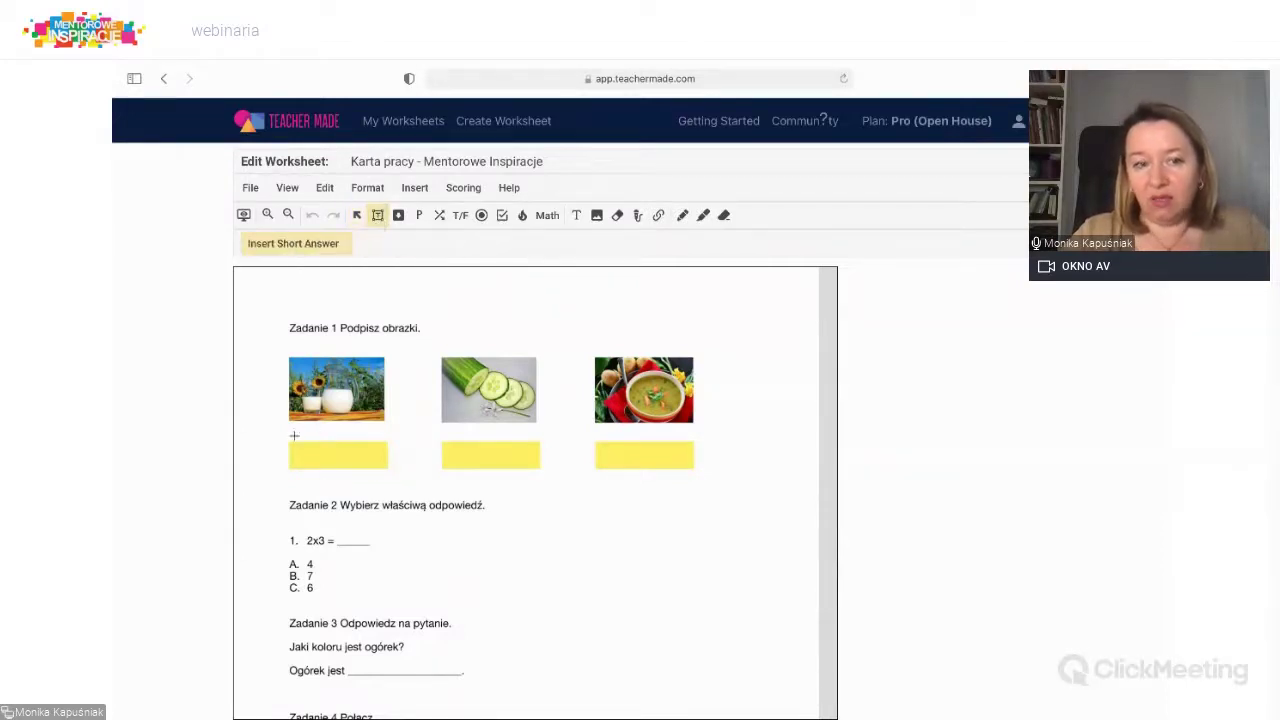
drag(289, 442, 386, 467)
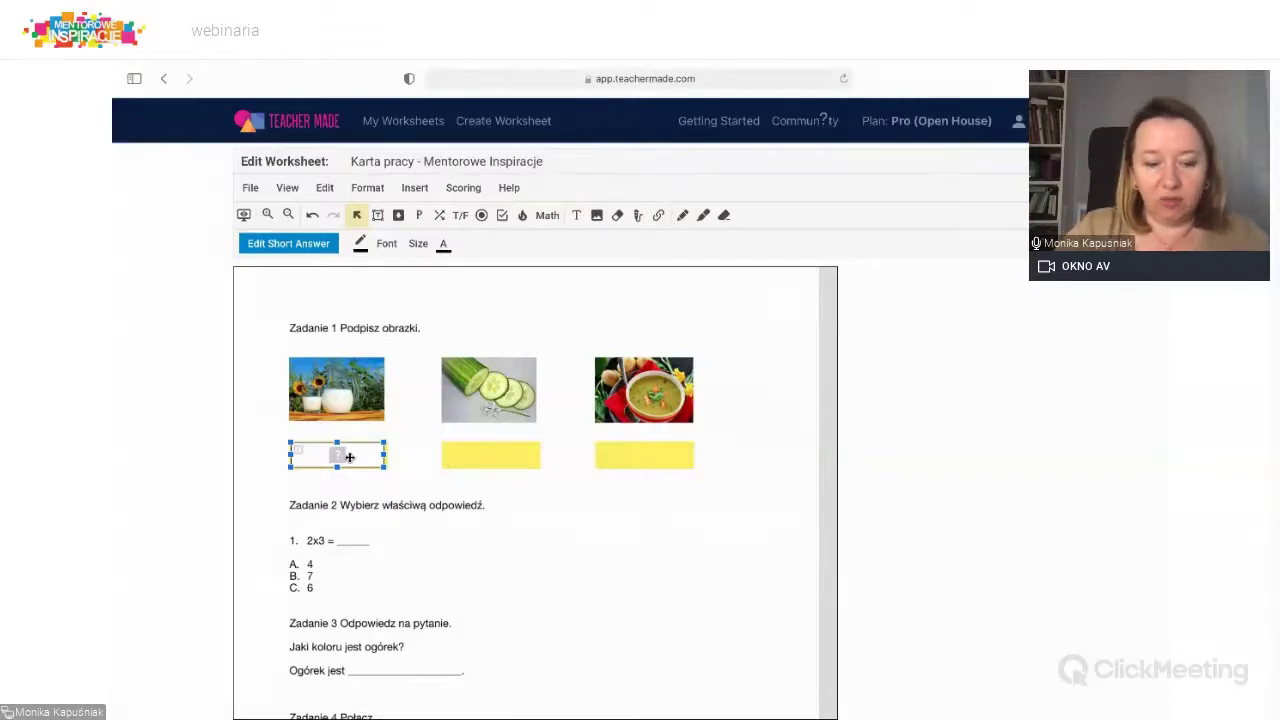
key(ctrl+c)
key(ctrl+v)
key(ctrl+v)
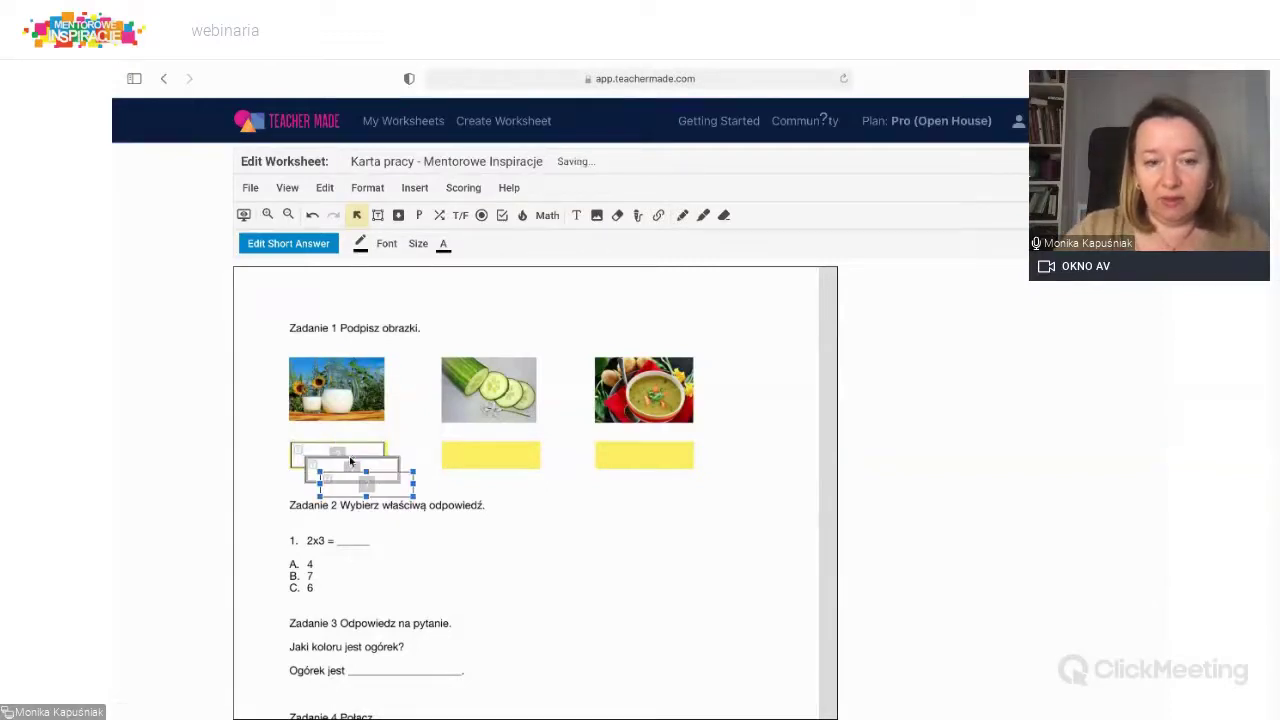
Step: Place the copies on the cucumber and soup boxes, then reselect the milk answer box
drag(368, 471, 507, 451)
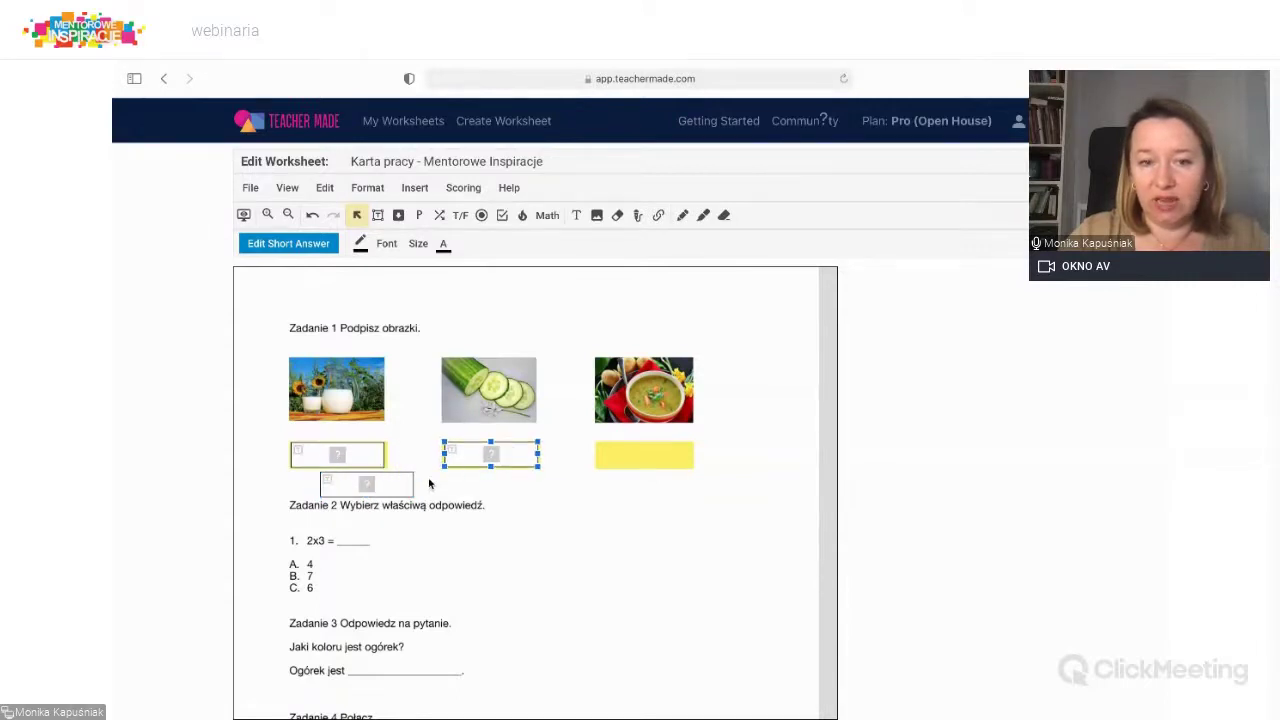
drag(395, 483, 670, 455)
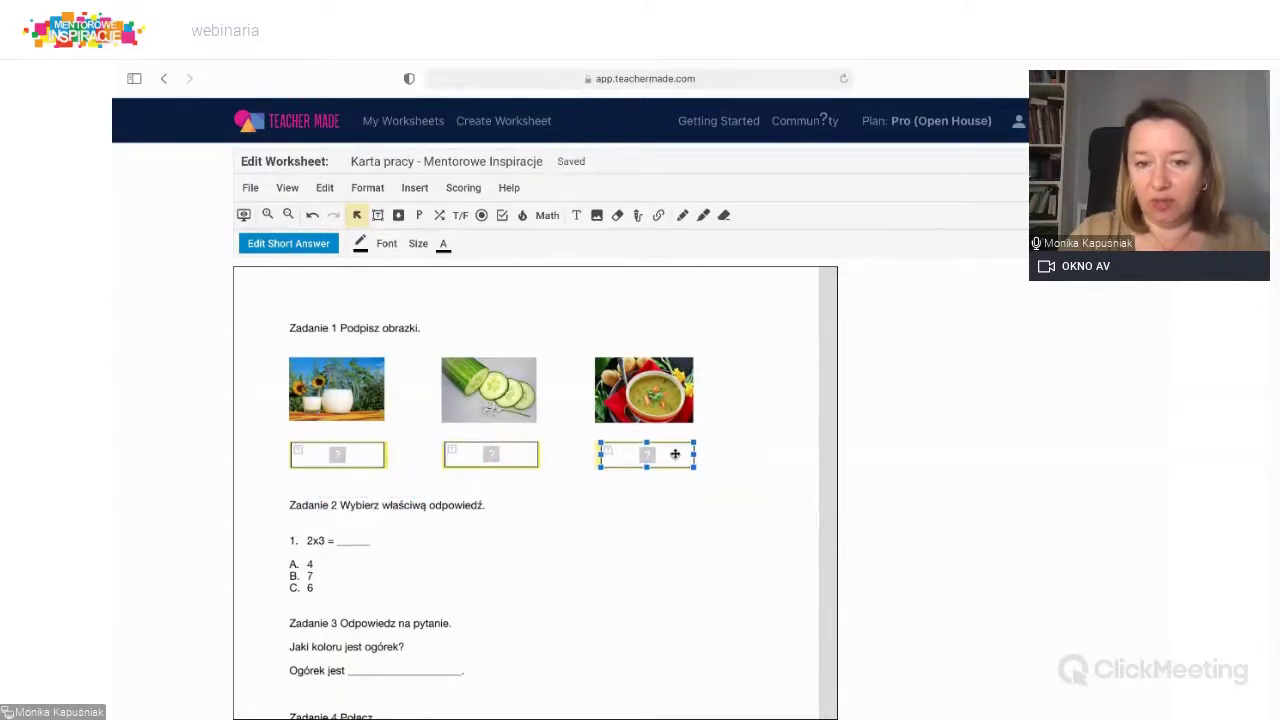
click(683, 553)
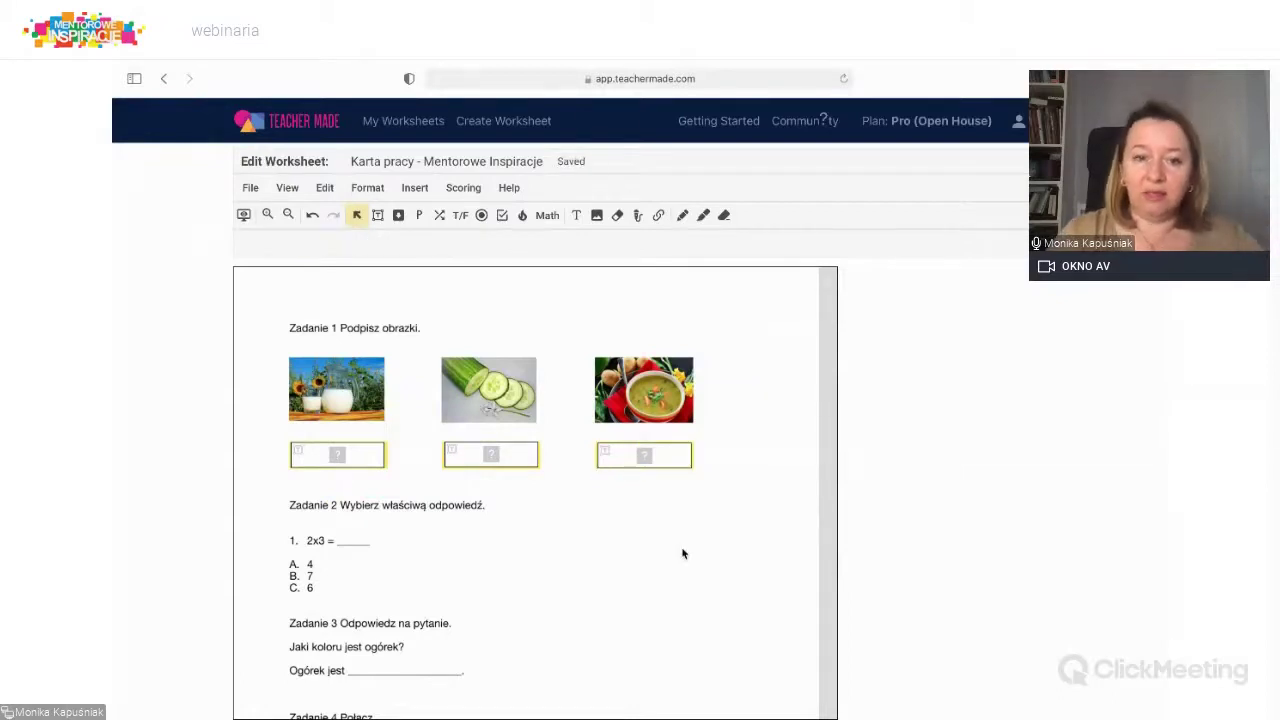
click(342, 454)
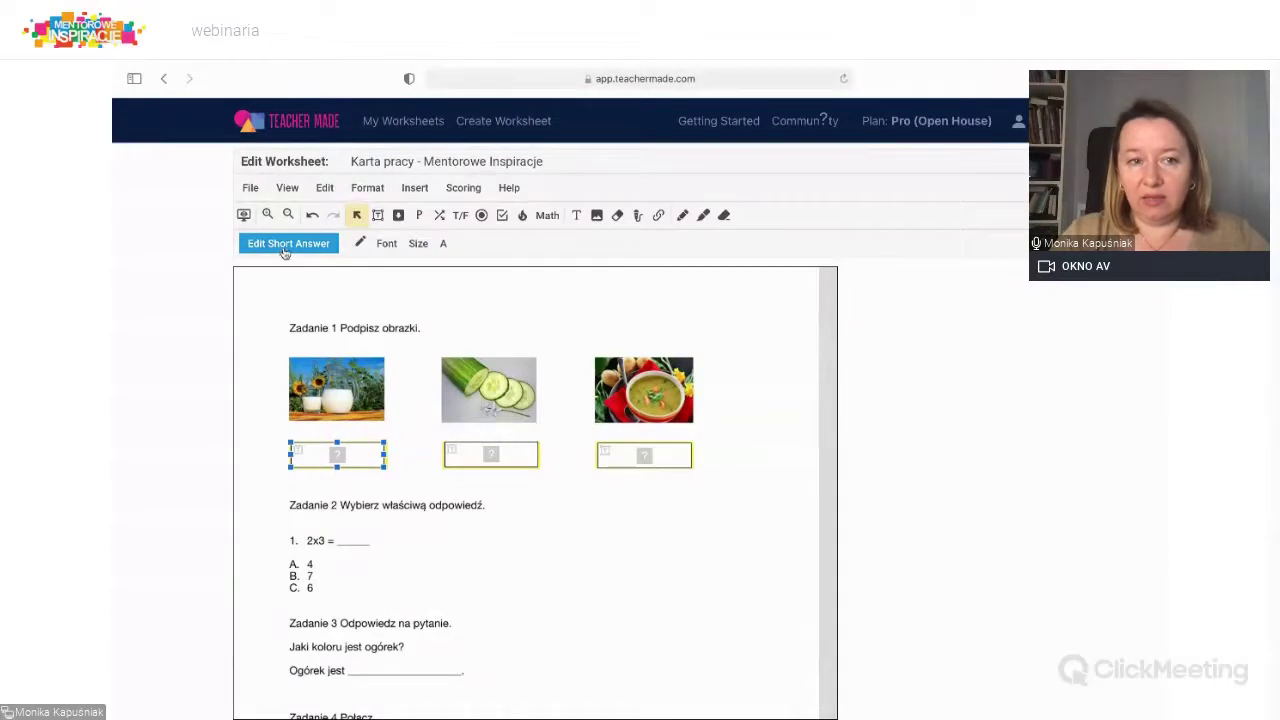
Step: Set the milk answer field's correct answer to 'mleko', worth 2 points, and save
double_click(339, 454)
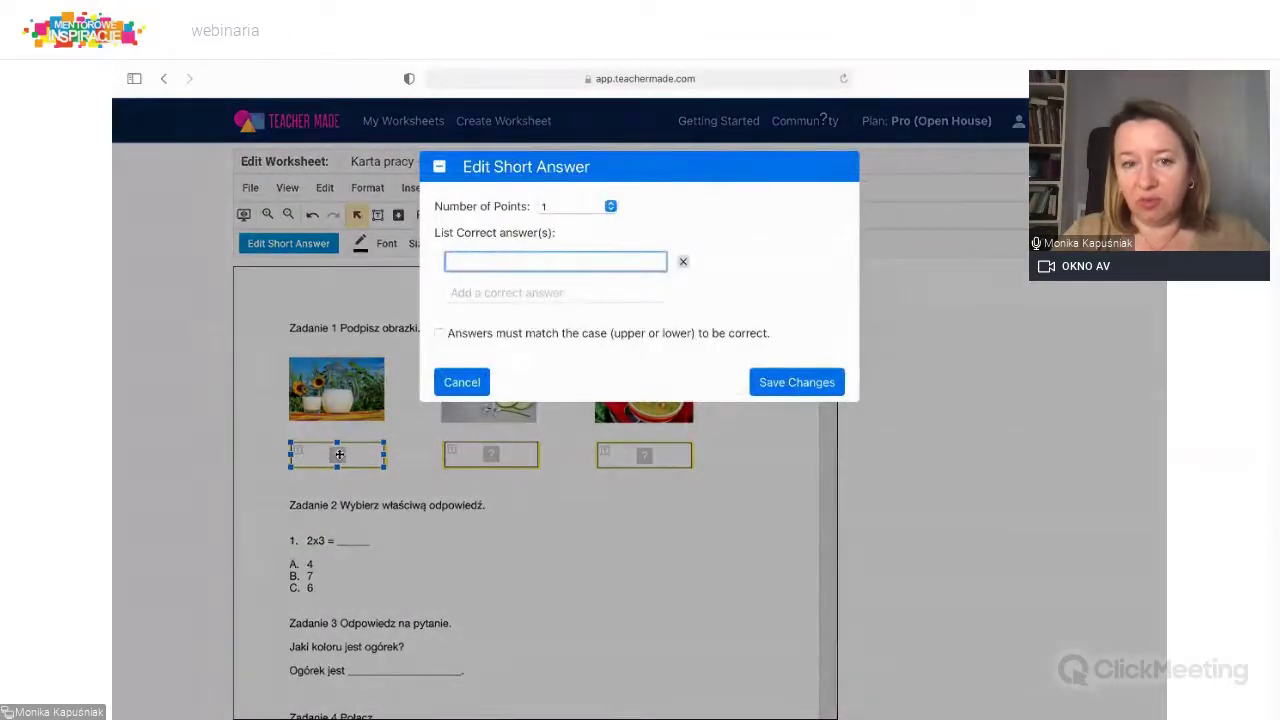
click(485, 377)
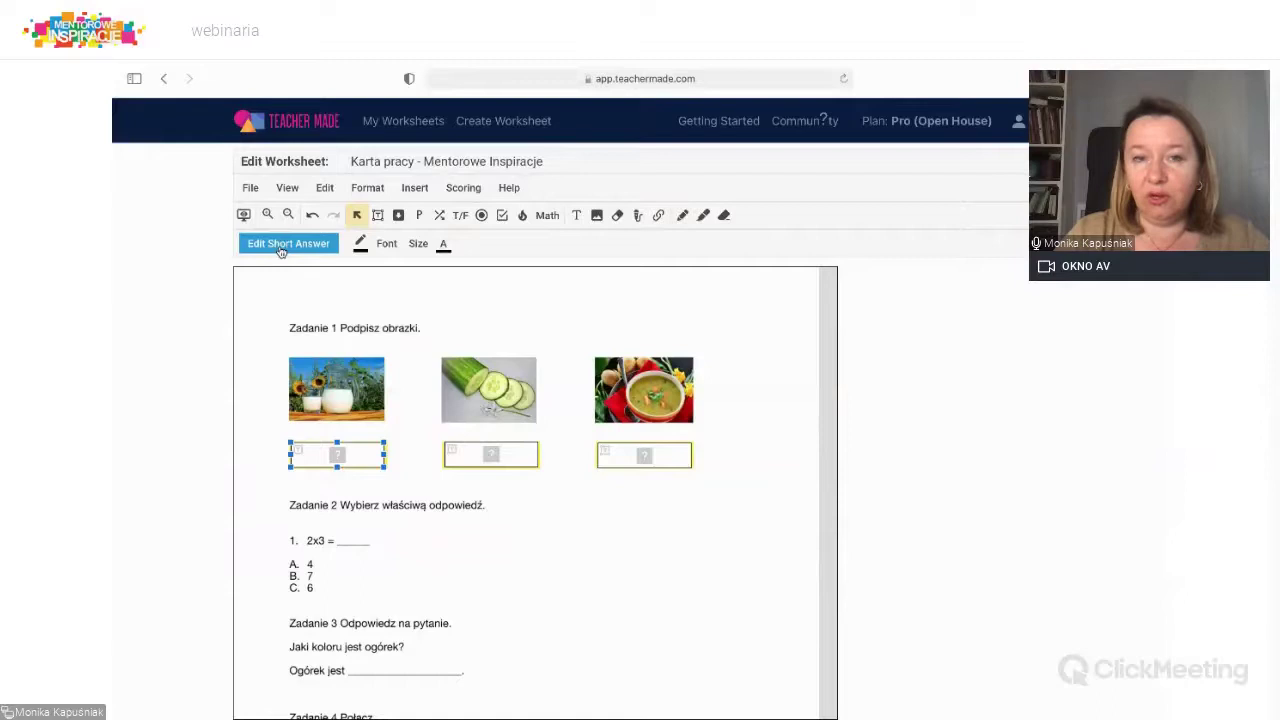
click(283, 246)
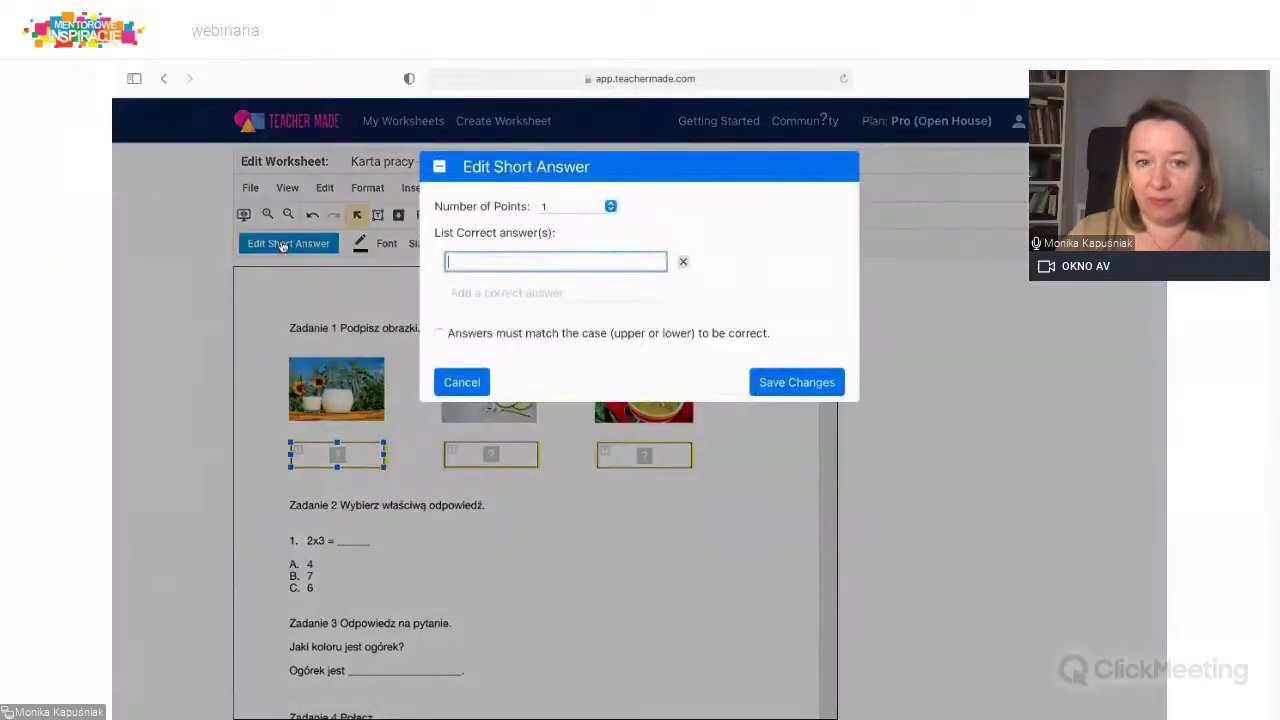
click(611, 207)
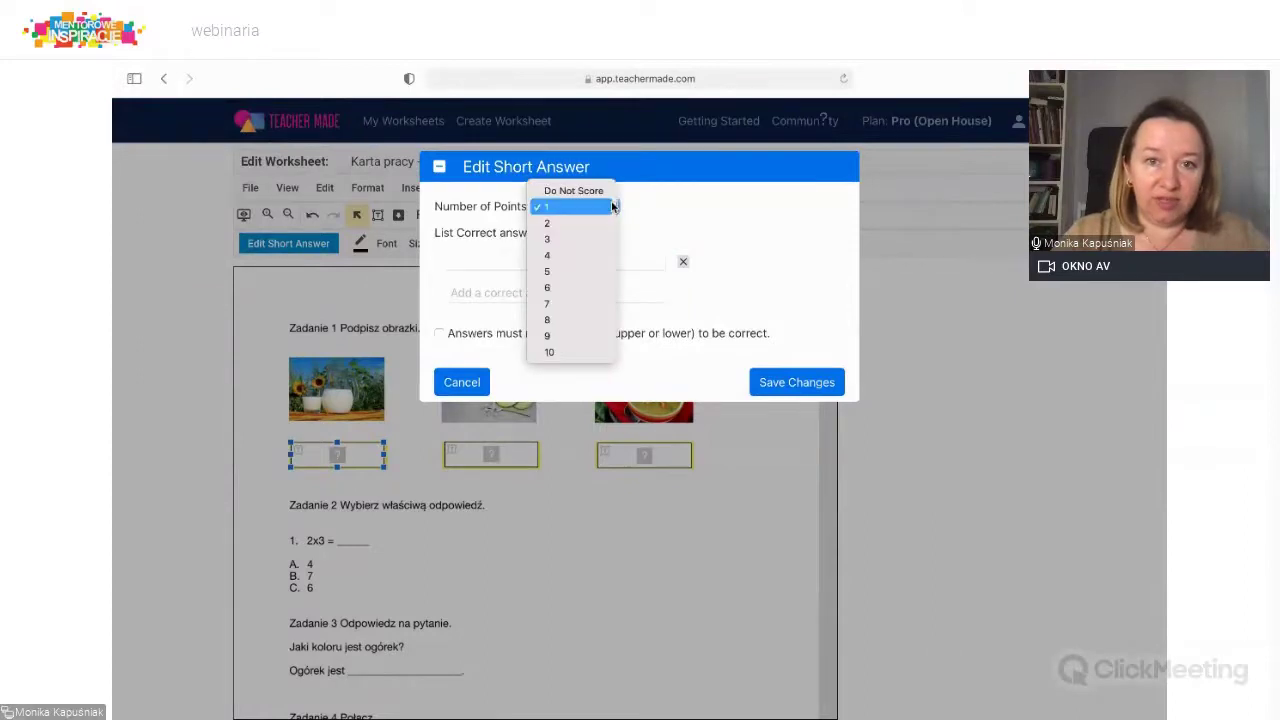
click(592, 224)
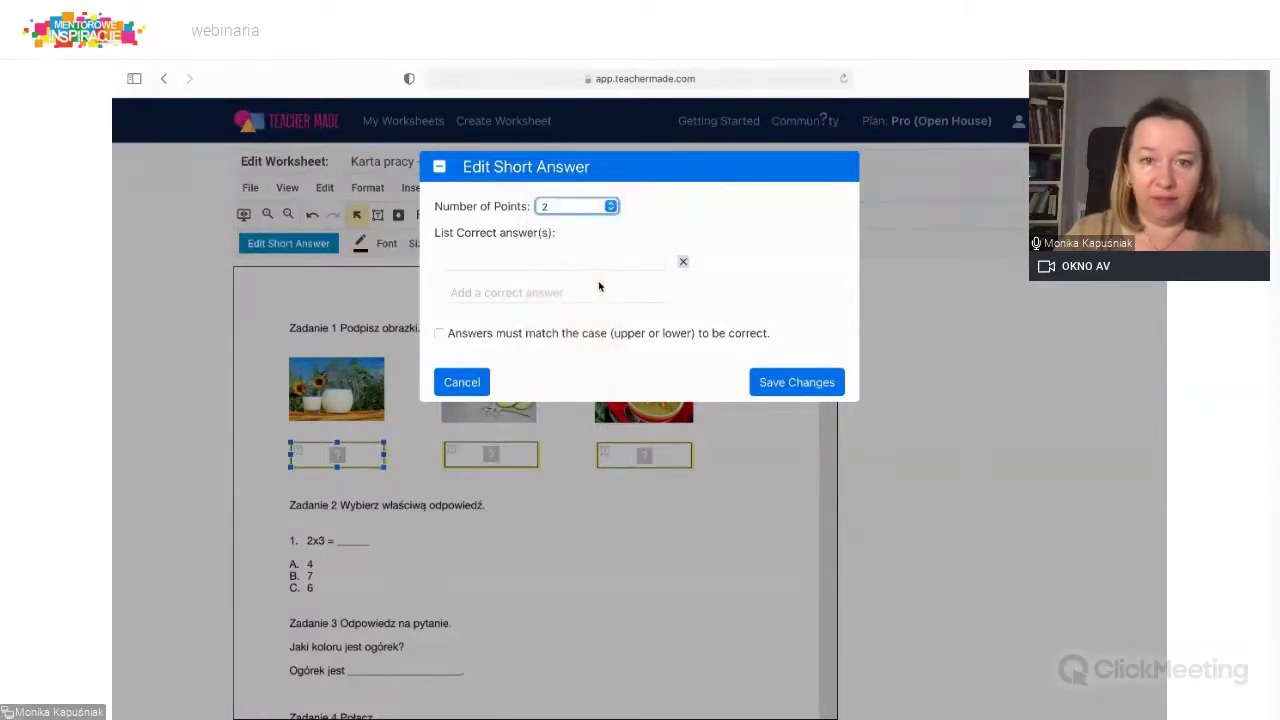
click(470, 262)
text(mleko)
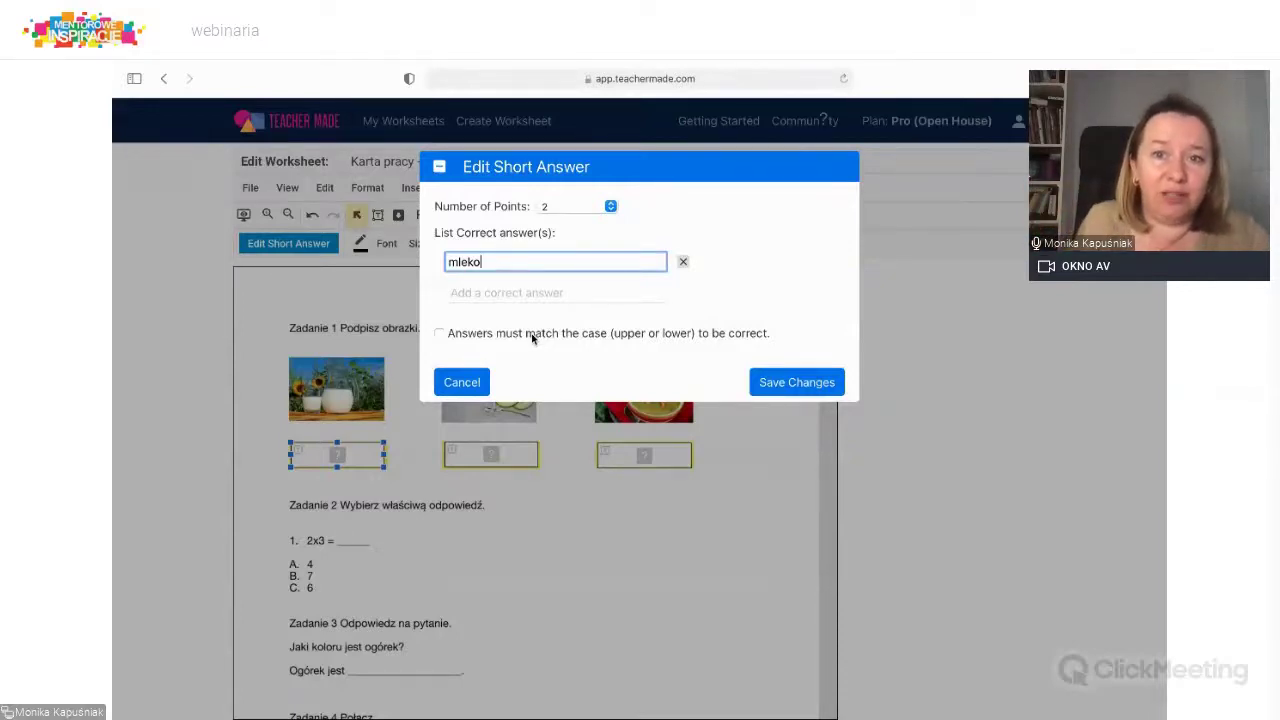
click(798, 383)
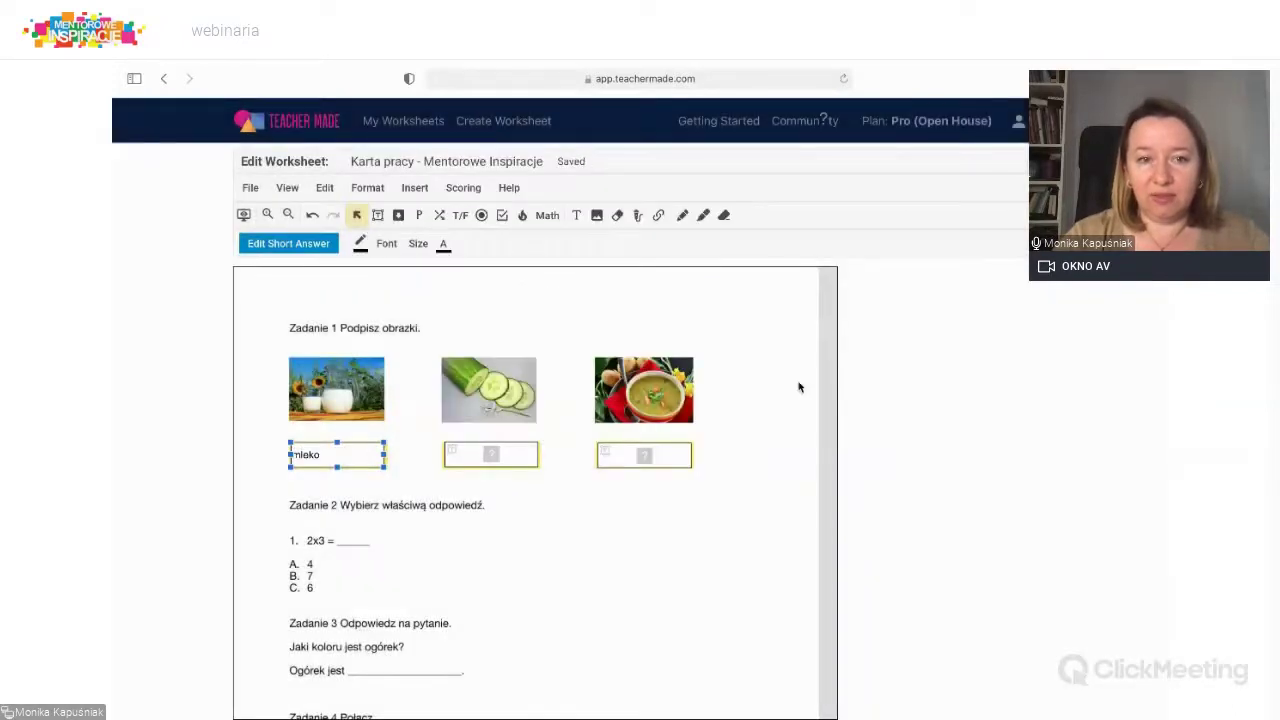
Step: Give the cucumber answer box the correct answer 'ogórek', worth 2 points
click(512, 456)
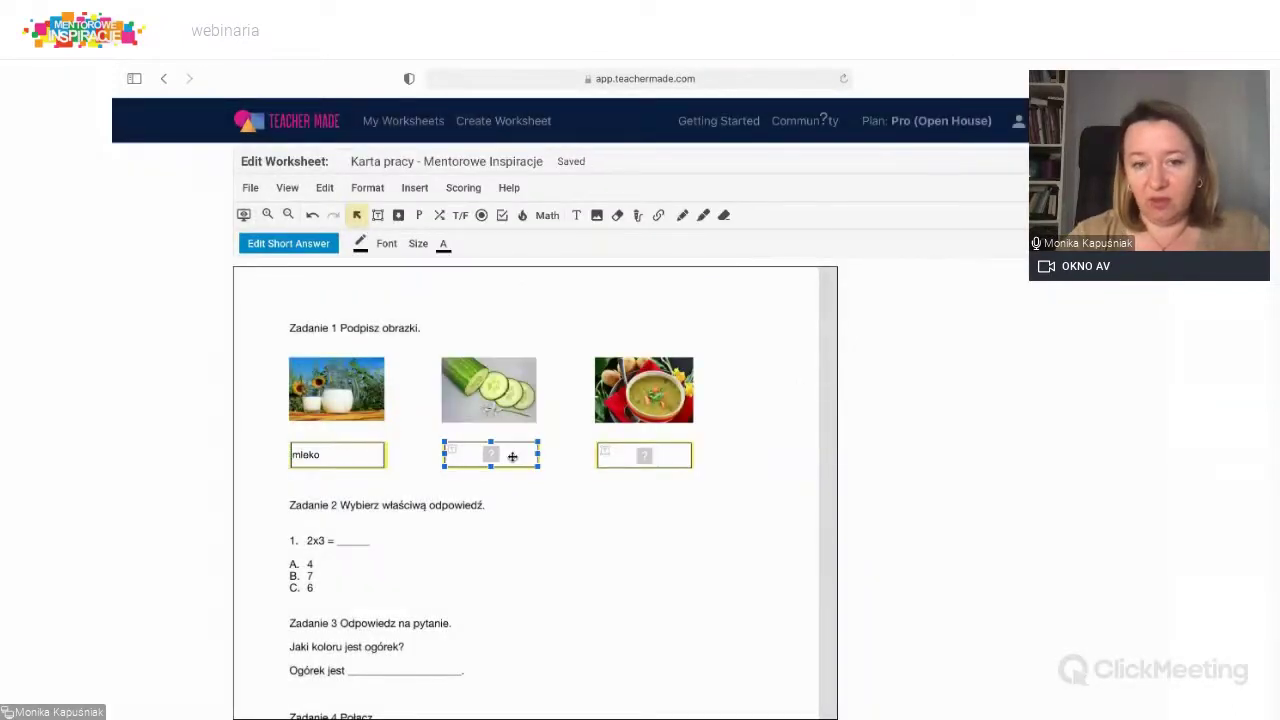
double_click(512, 456)
text(ogórek)
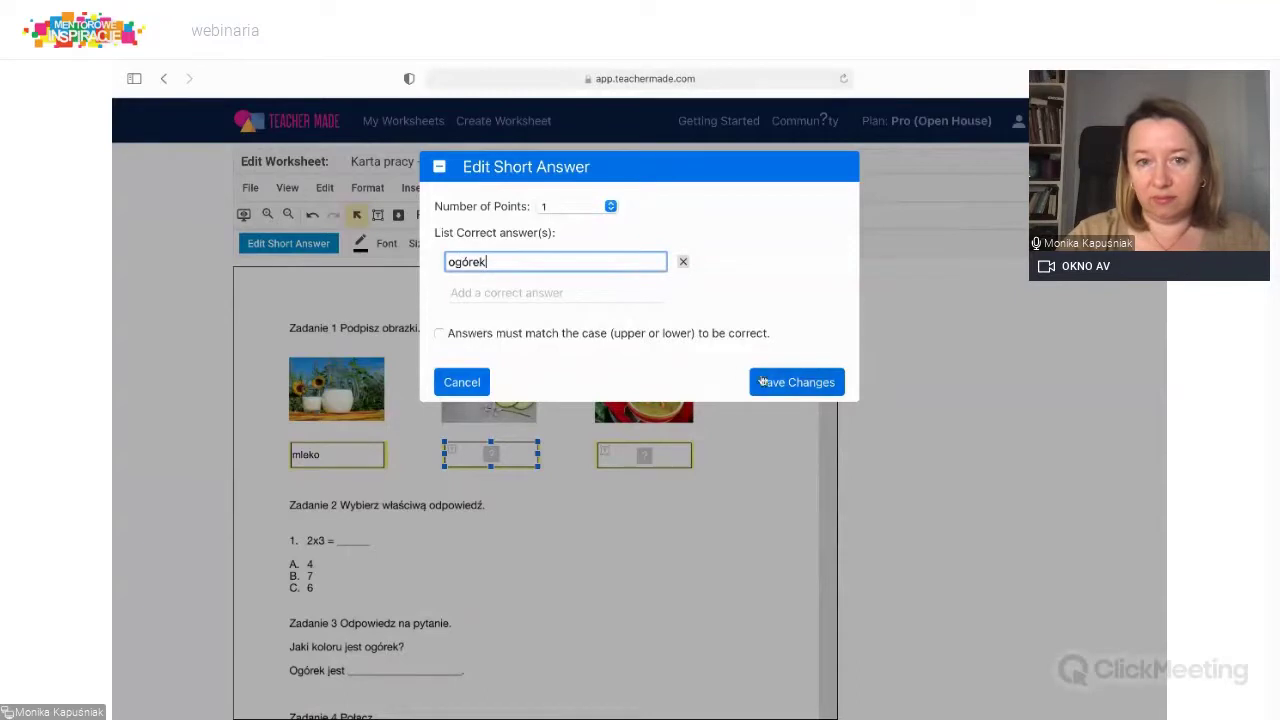
click(614, 207)
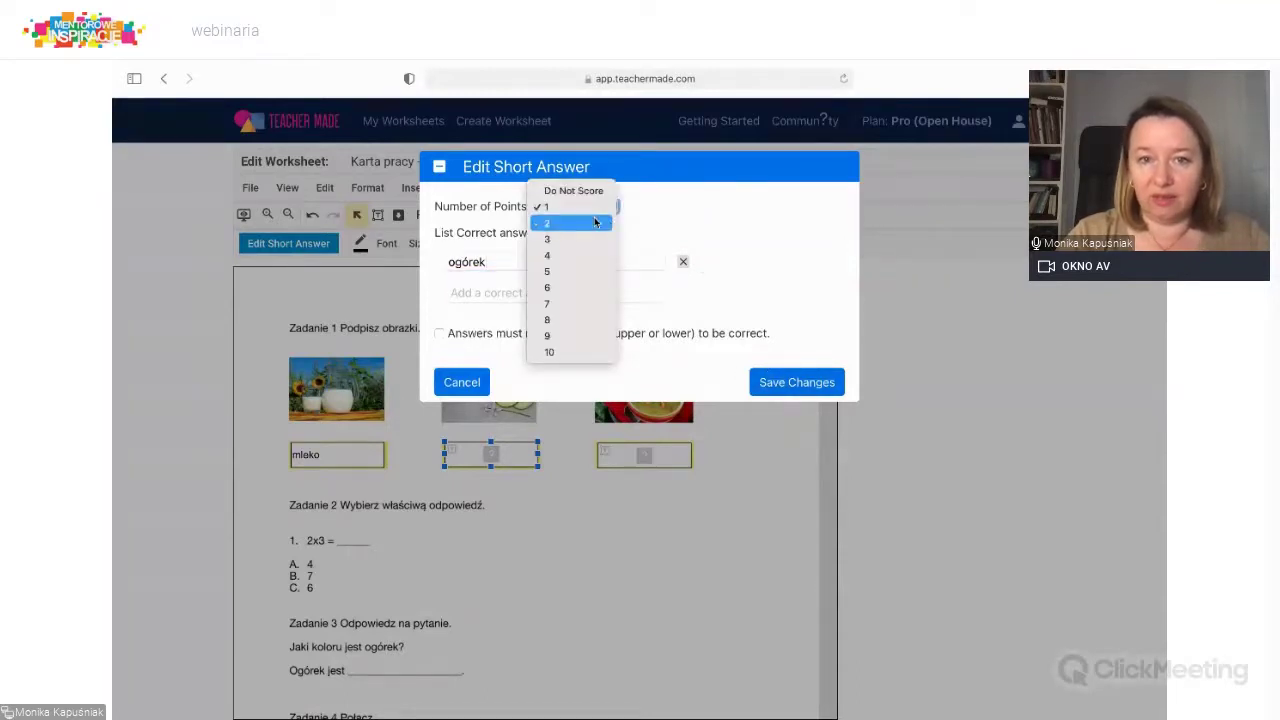
click(594, 220)
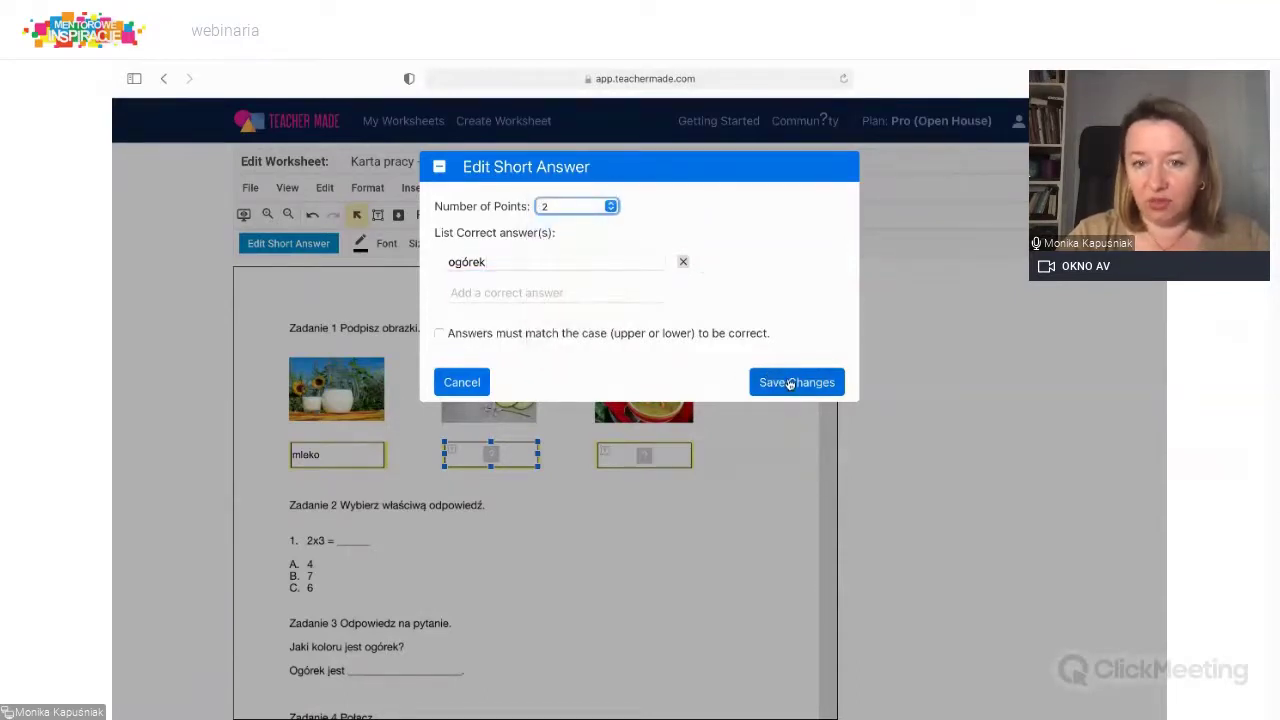
click(790, 383)
Step: Give the soup answer box the correct answer 'zupa', worth 2 points
click(642, 459)
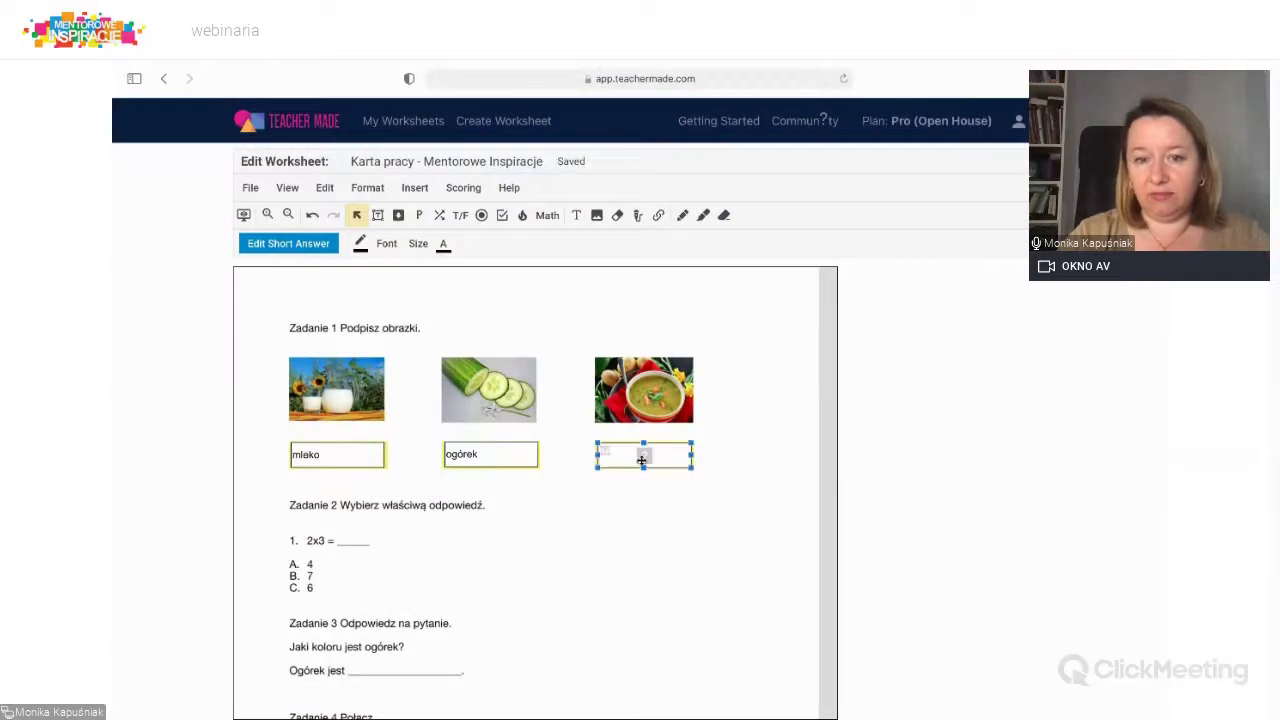
double_click(642, 459)
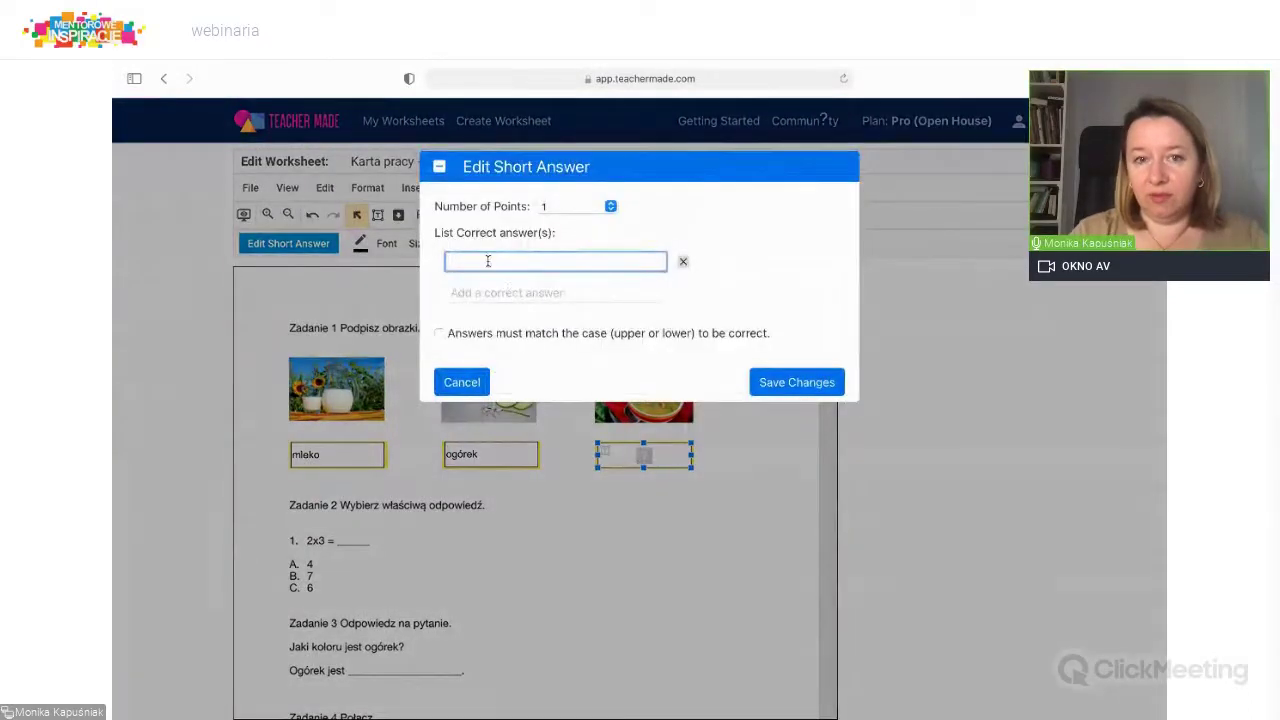
text(zupa)
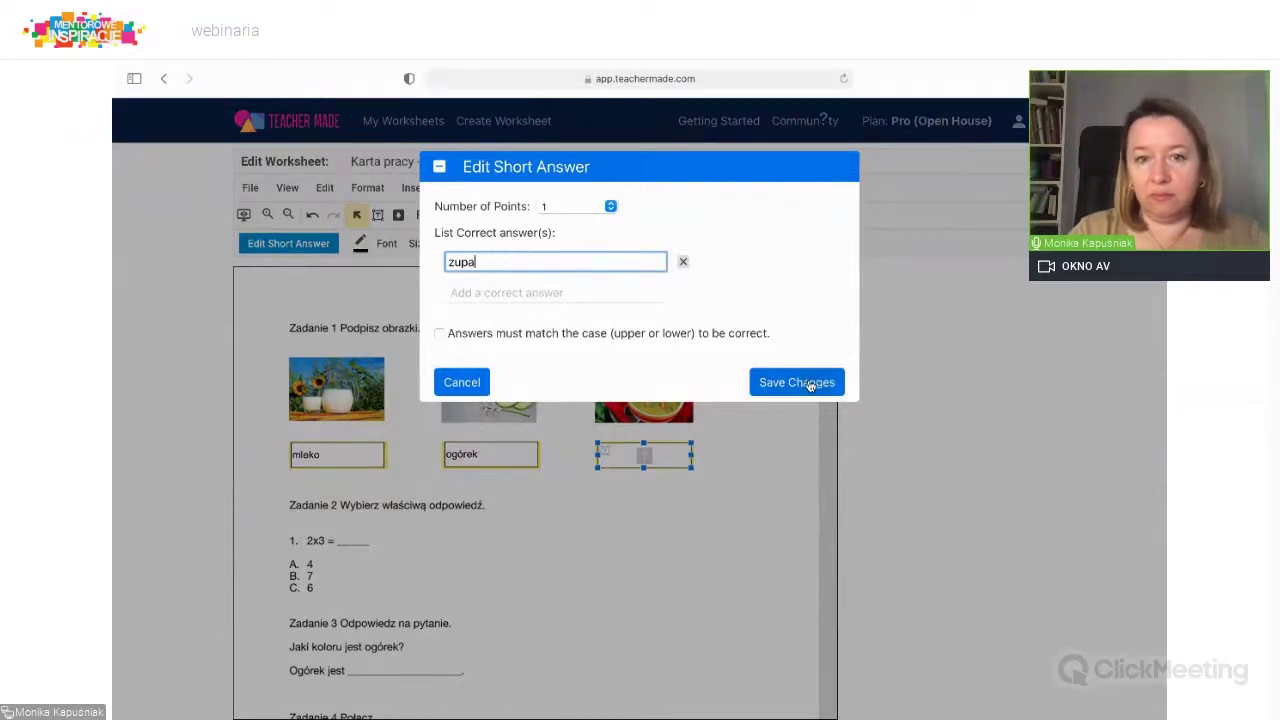
click(611, 205)
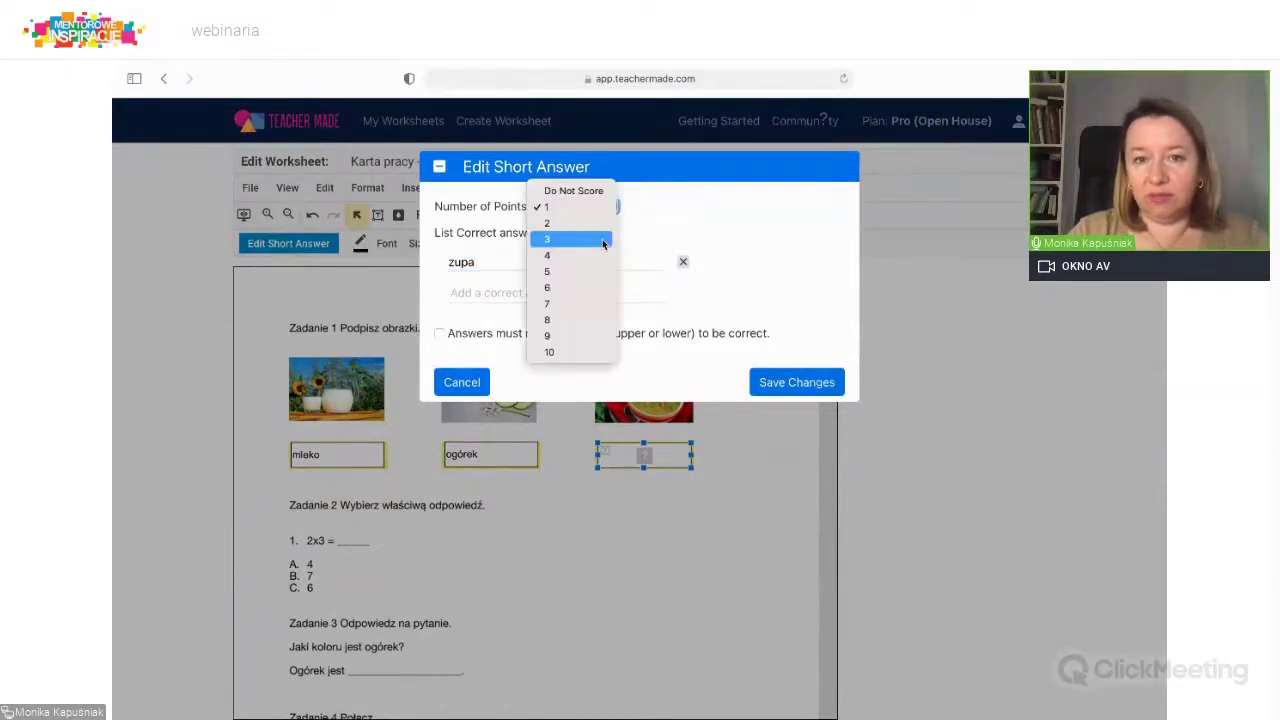
click(589, 226)
click(810, 383)
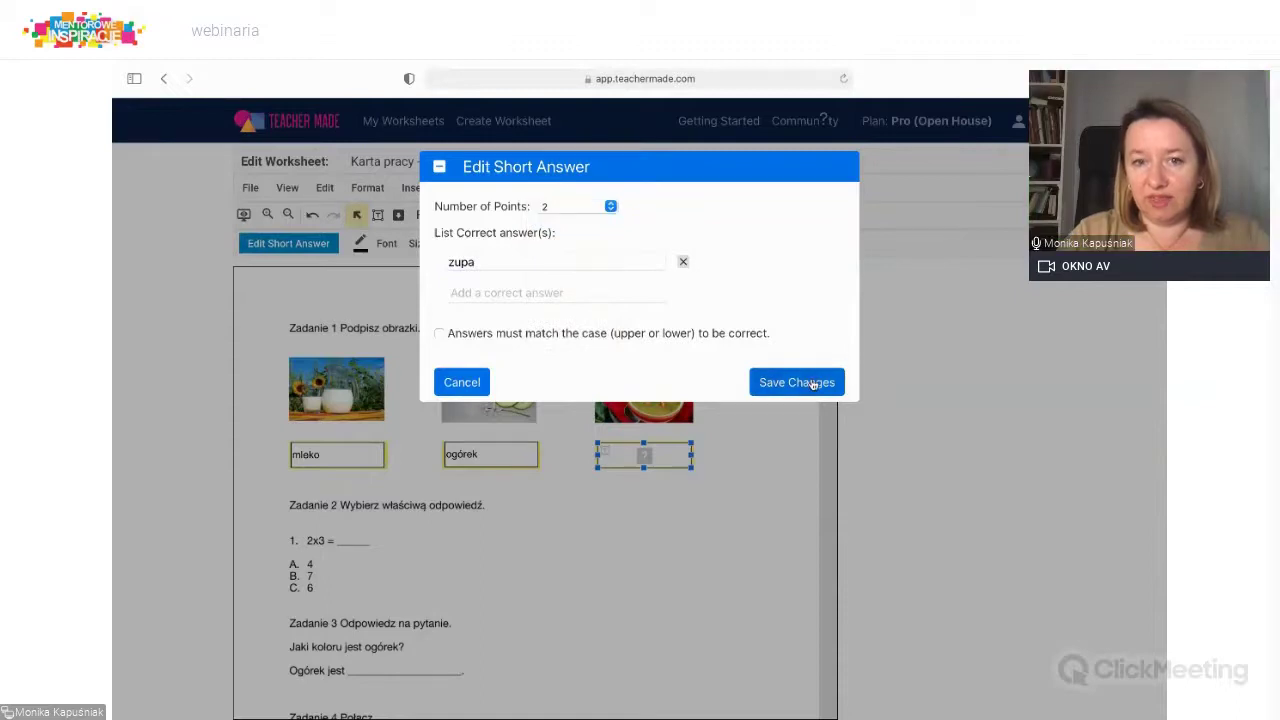
click(755, 472)
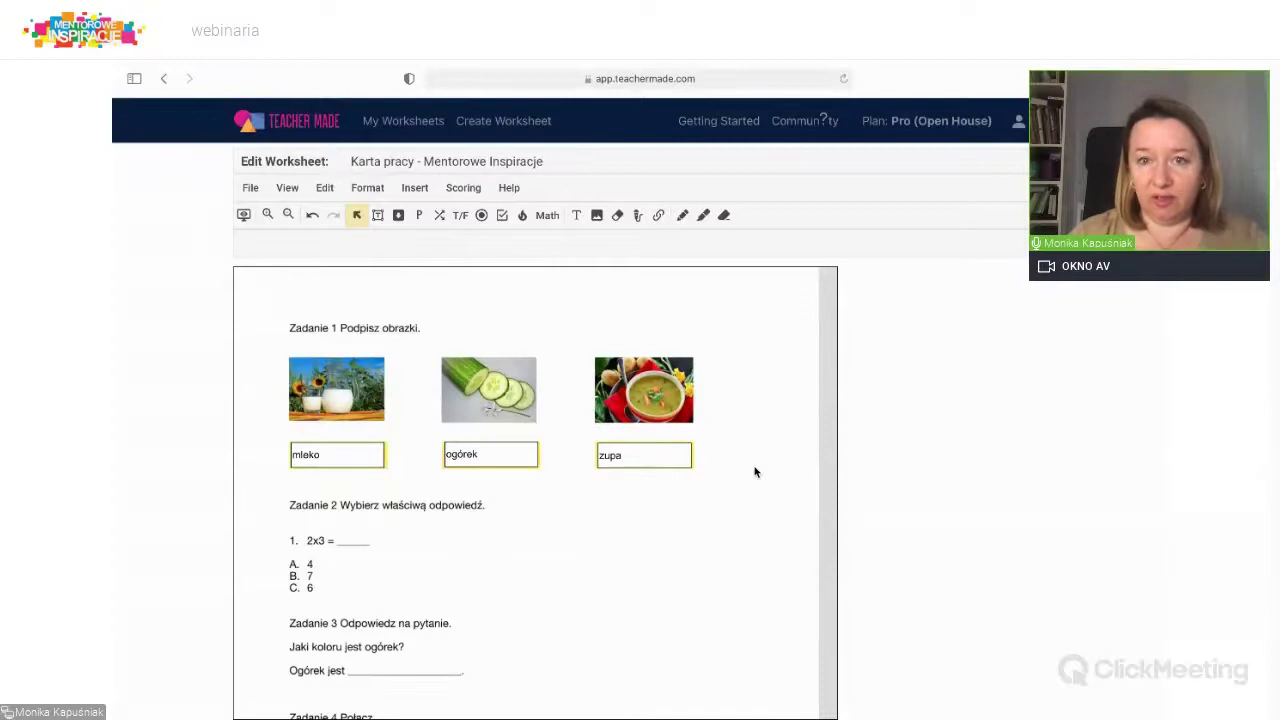
Step: Add a 3-choice multiple-choice set beside options 4, 7 and 6, with 6 marked correct
scroll(755, 472, down, 5)
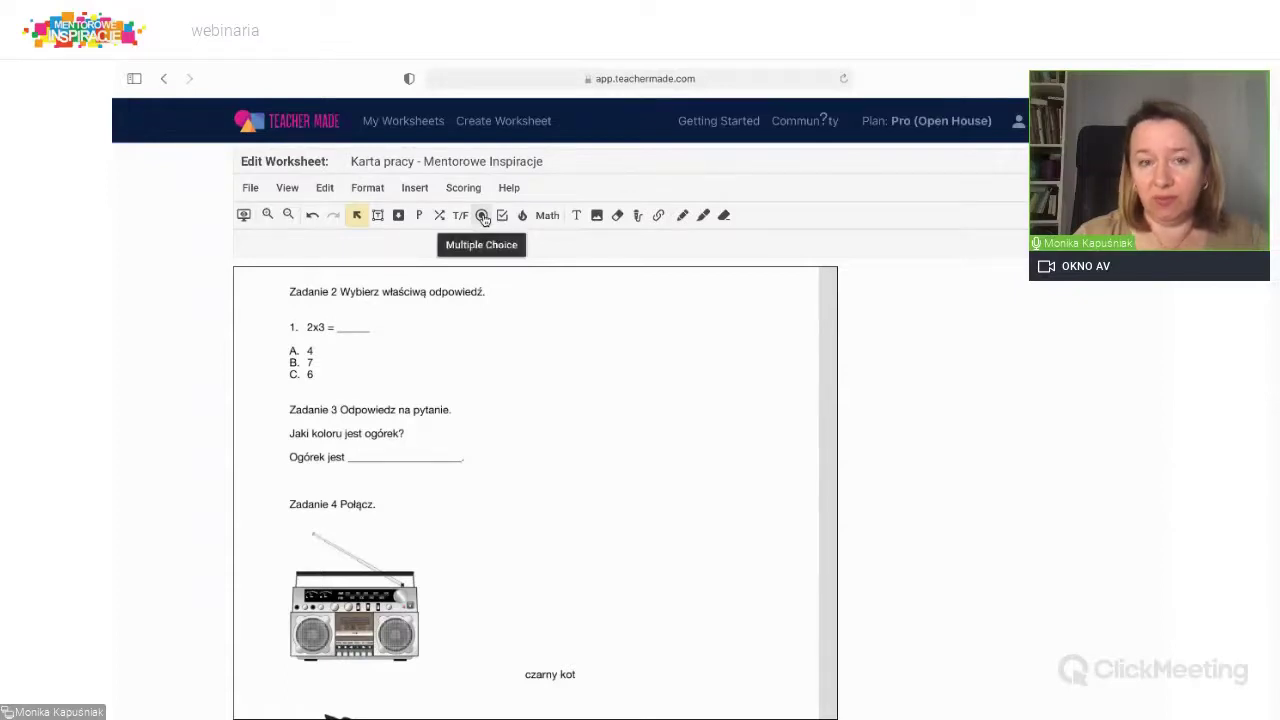
click(483, 218)
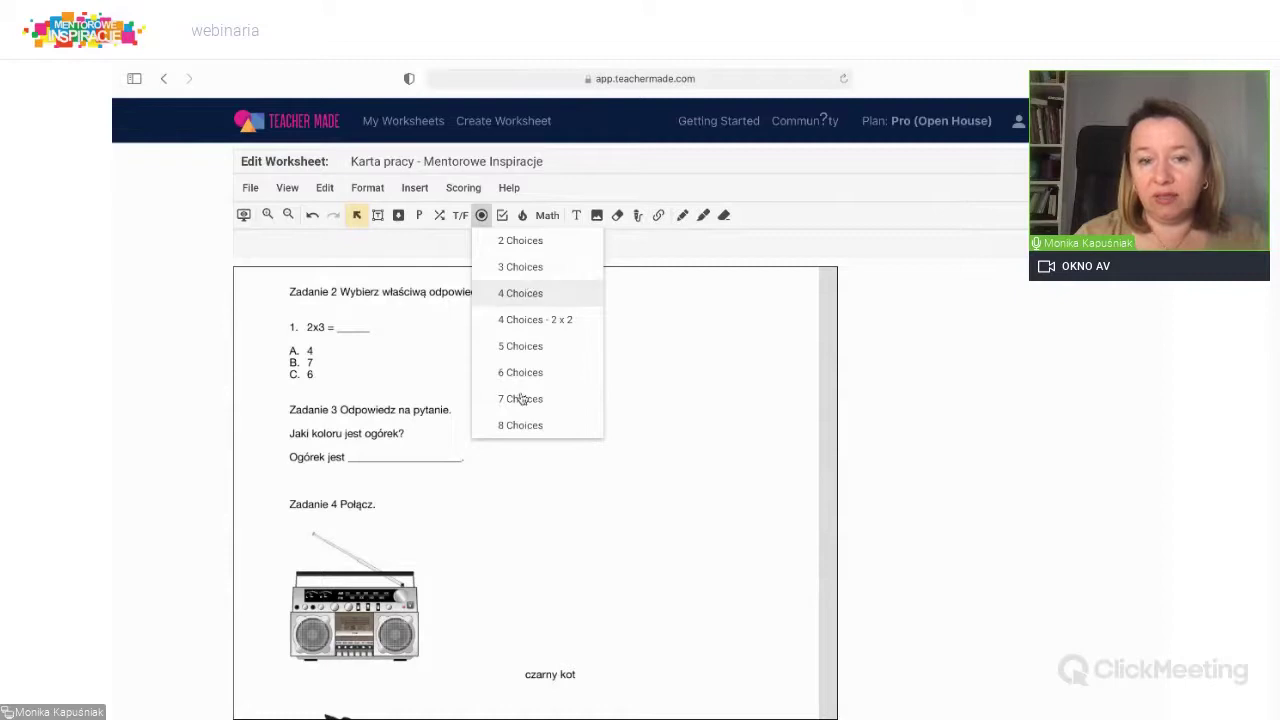
click(523, 266)
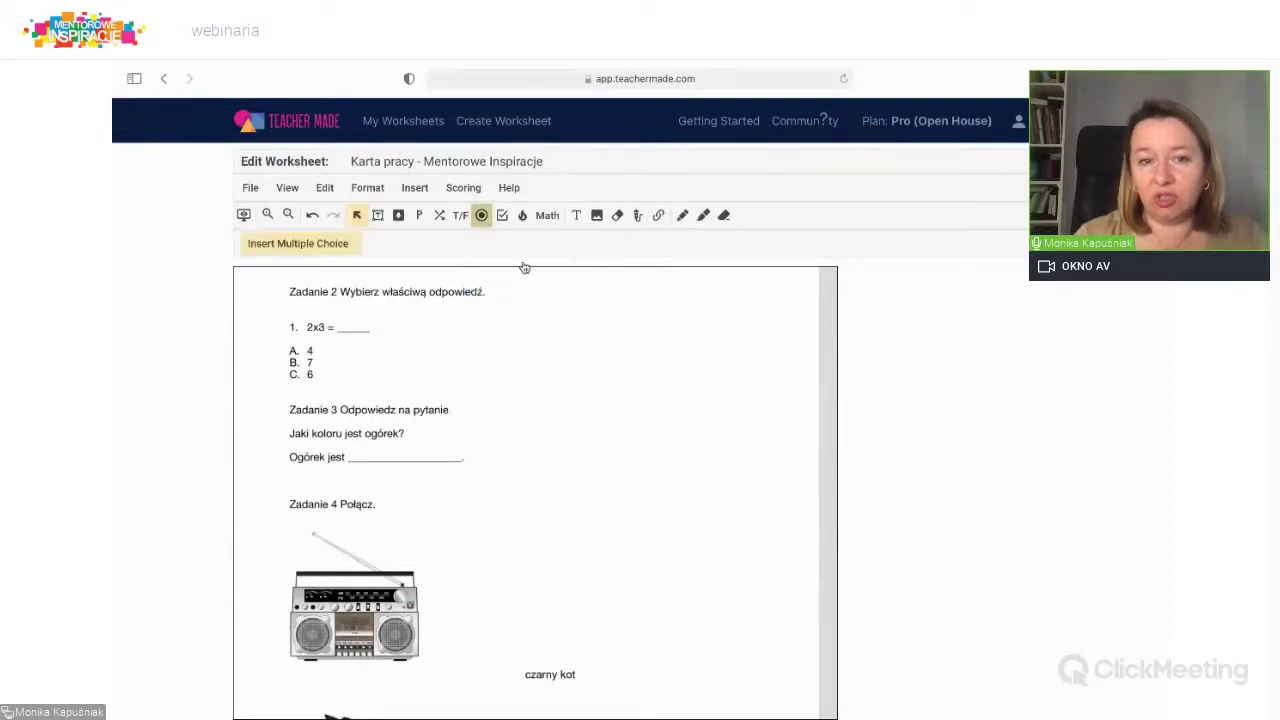
click(284, 341)
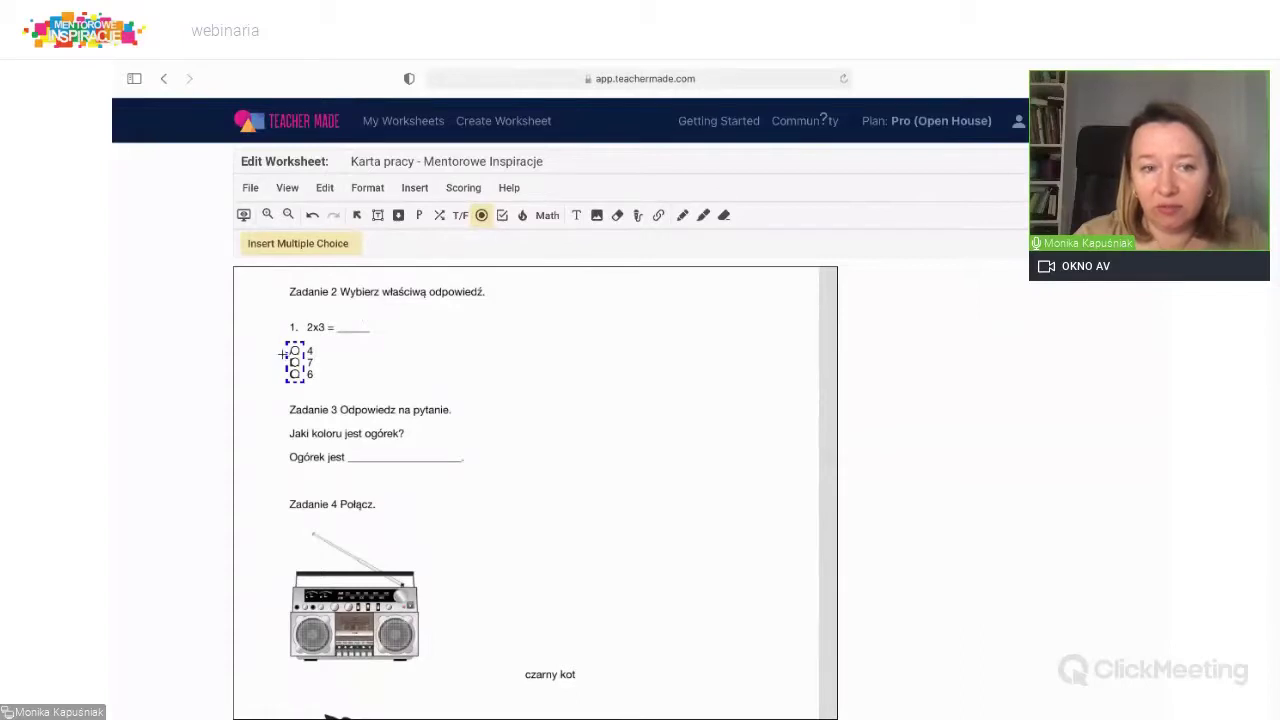
drag(284, 361, 282, 361)
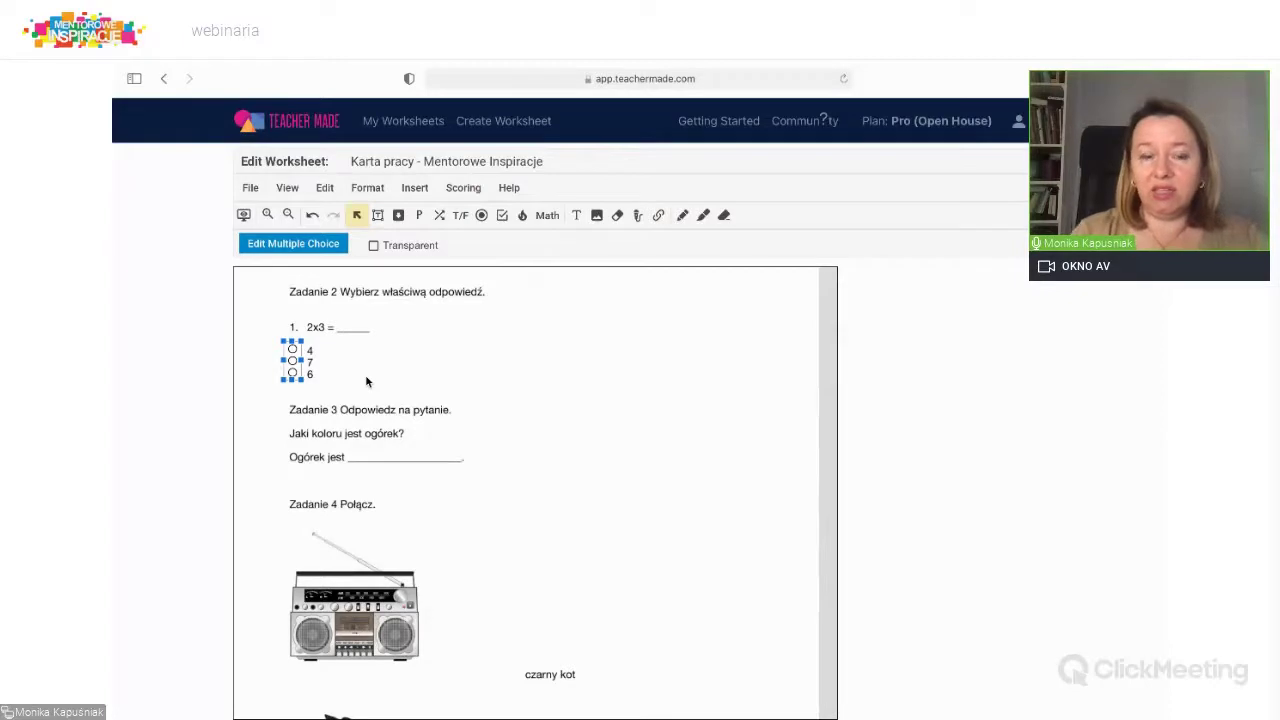
drag(290, 378, 291, 384)
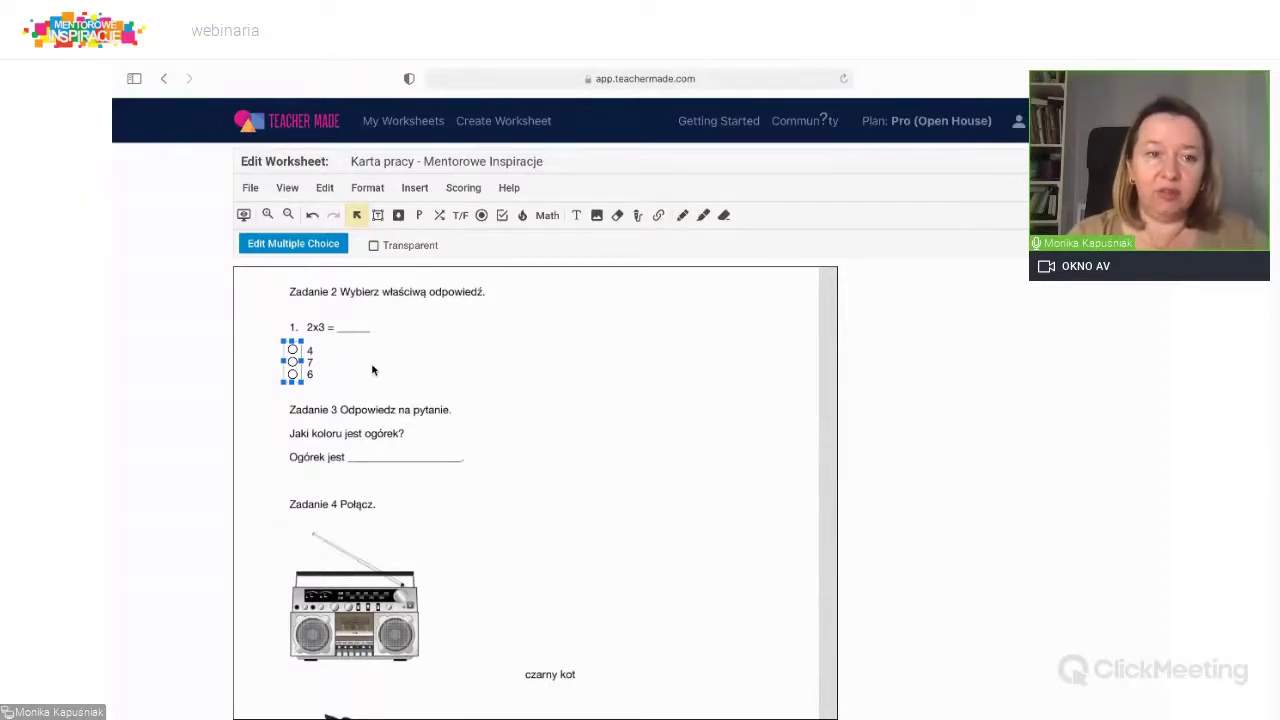
click(293, 375)
click(426, 382)
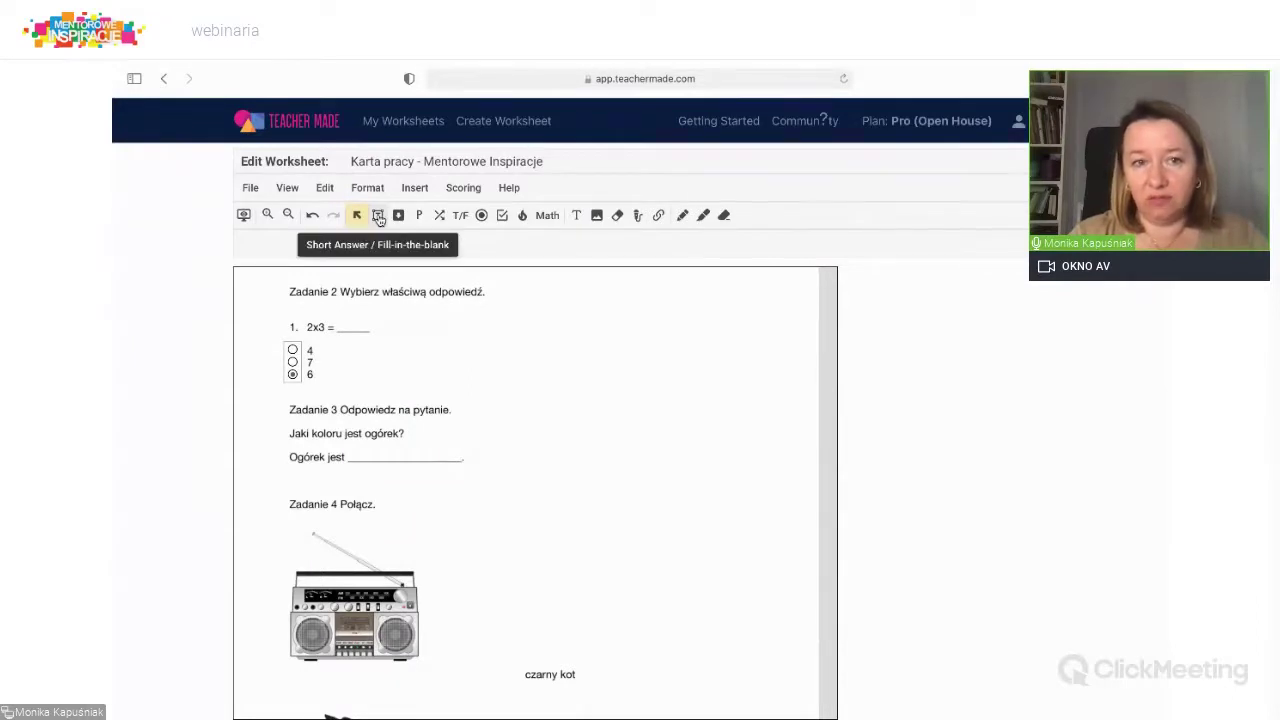
Step: Draw a short-answer box after 'Ogórek jest' with 'zielony' as its correct answer
click(378, 216)
drag(346, 443, 417, 464)
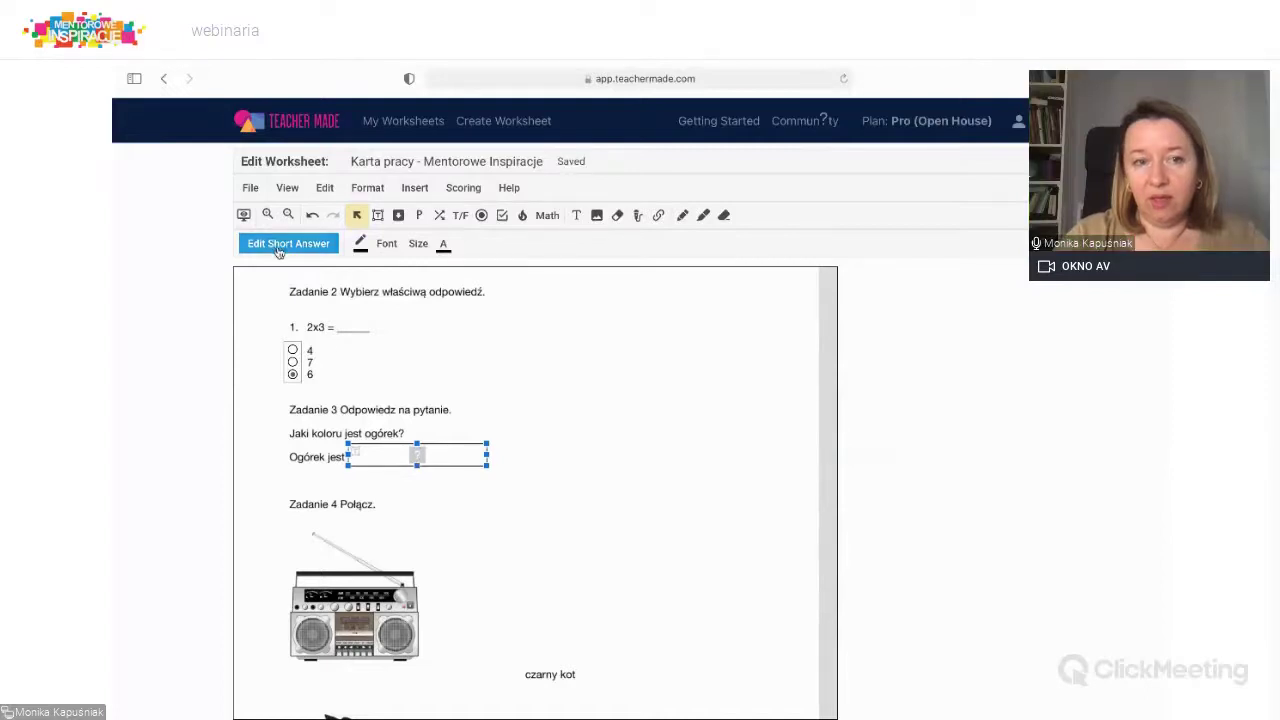
click(280, 246)
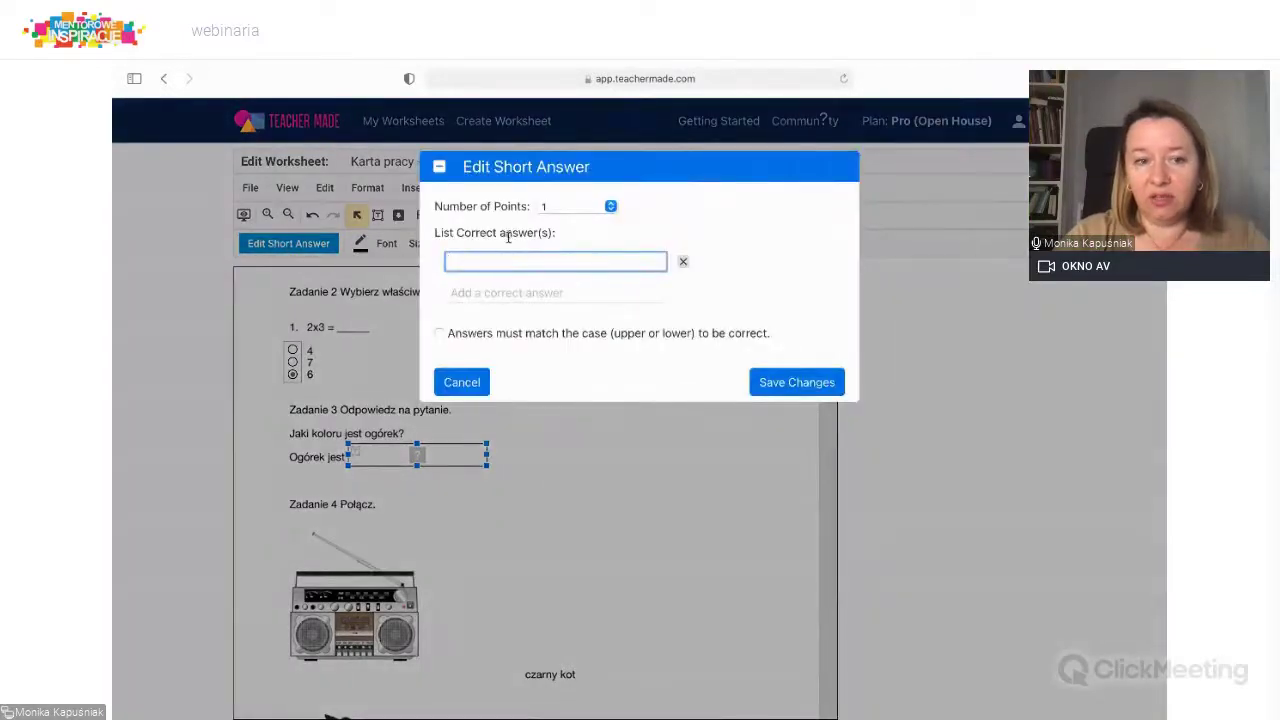
text(zielon)
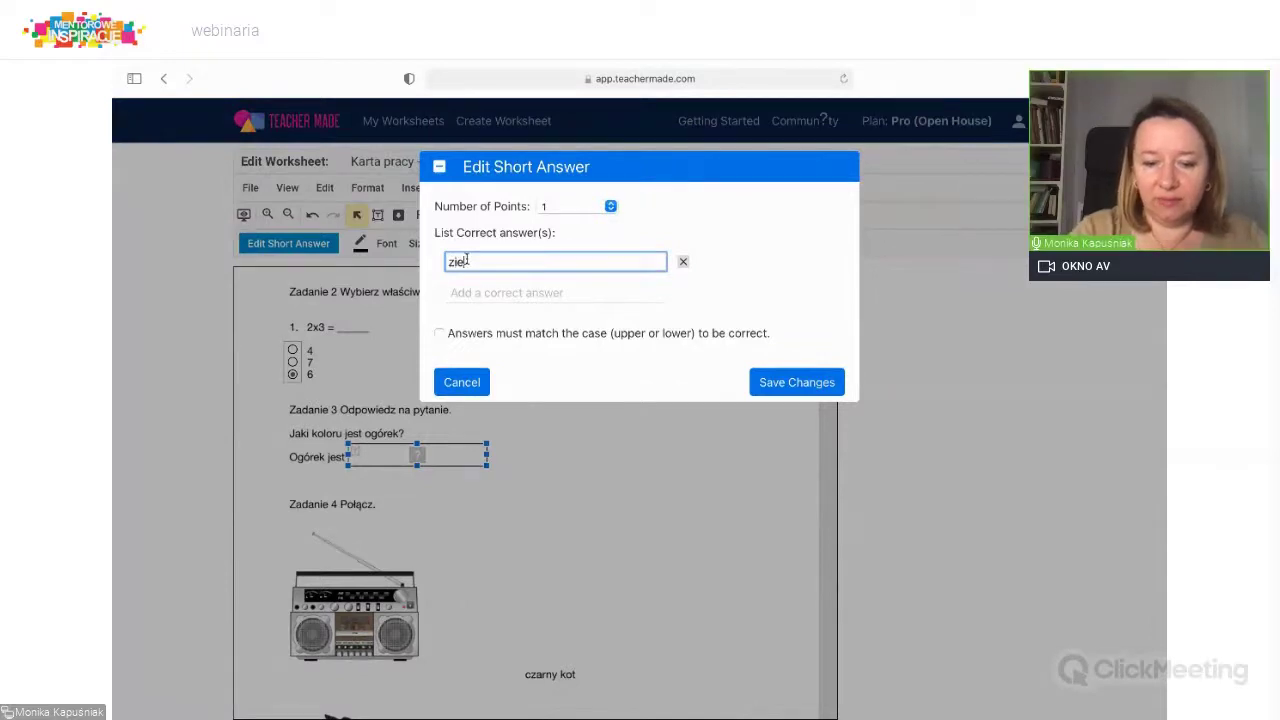
text(y)
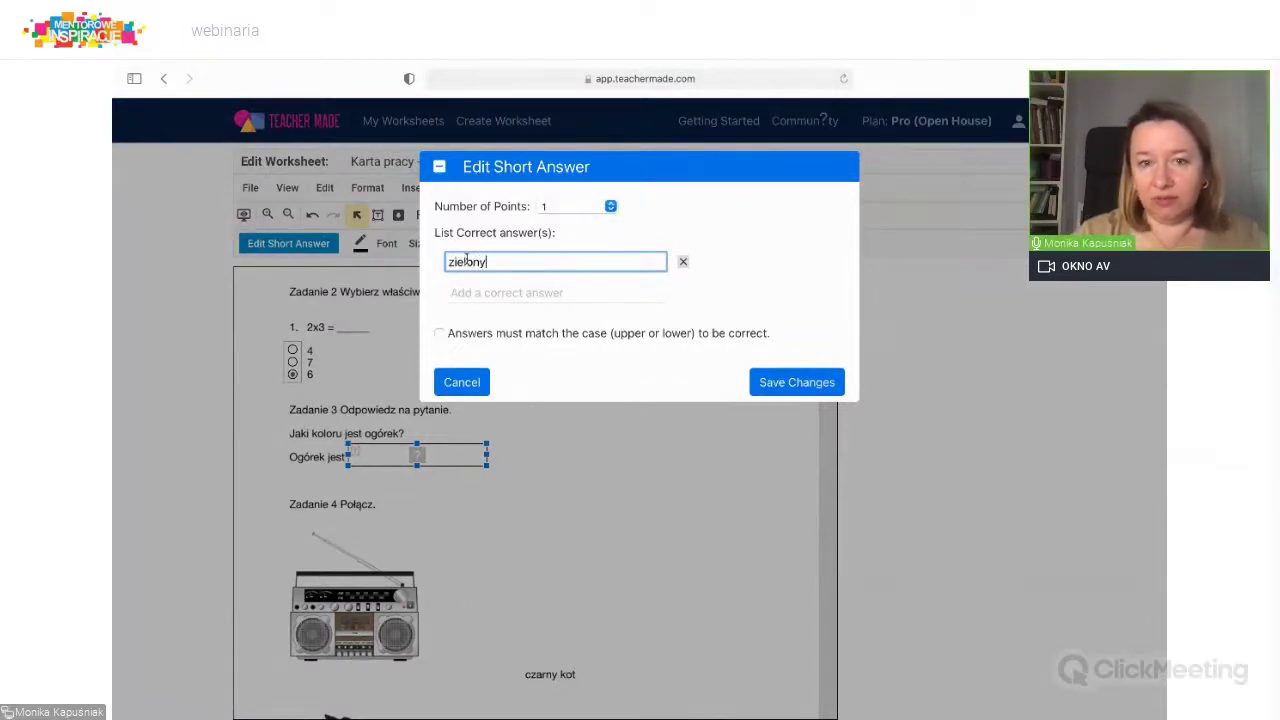
click(817, 384)
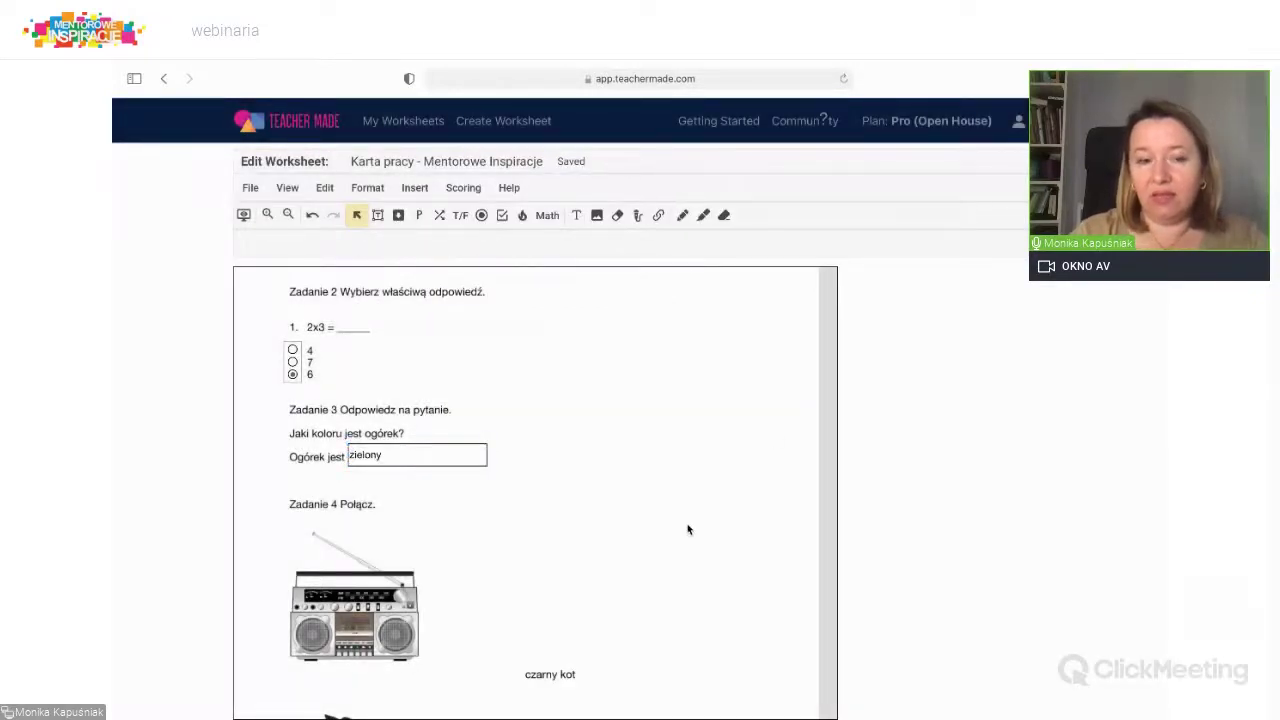
Step: Cover the boombox and cat pictures with matching areas, sizing the cat's to include its tail
scroll(688, 530, down, 5)
scroll(688, 530, up, 1)
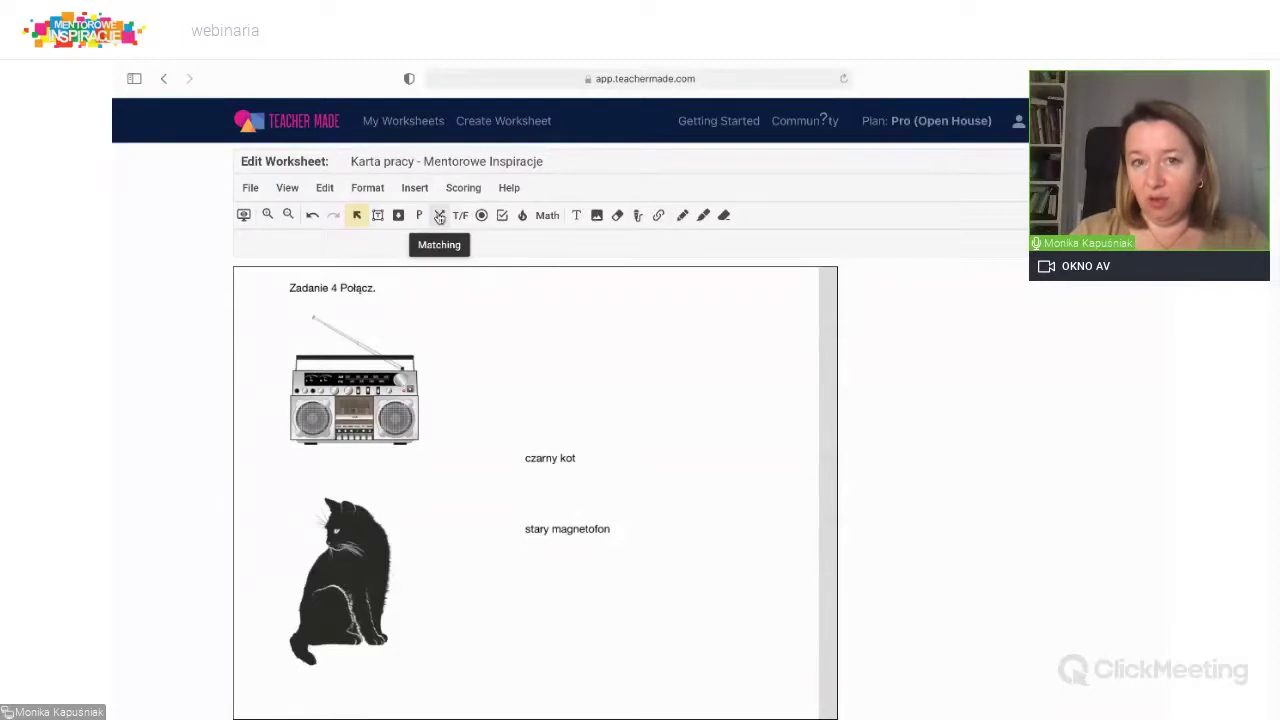
click(439, 217)
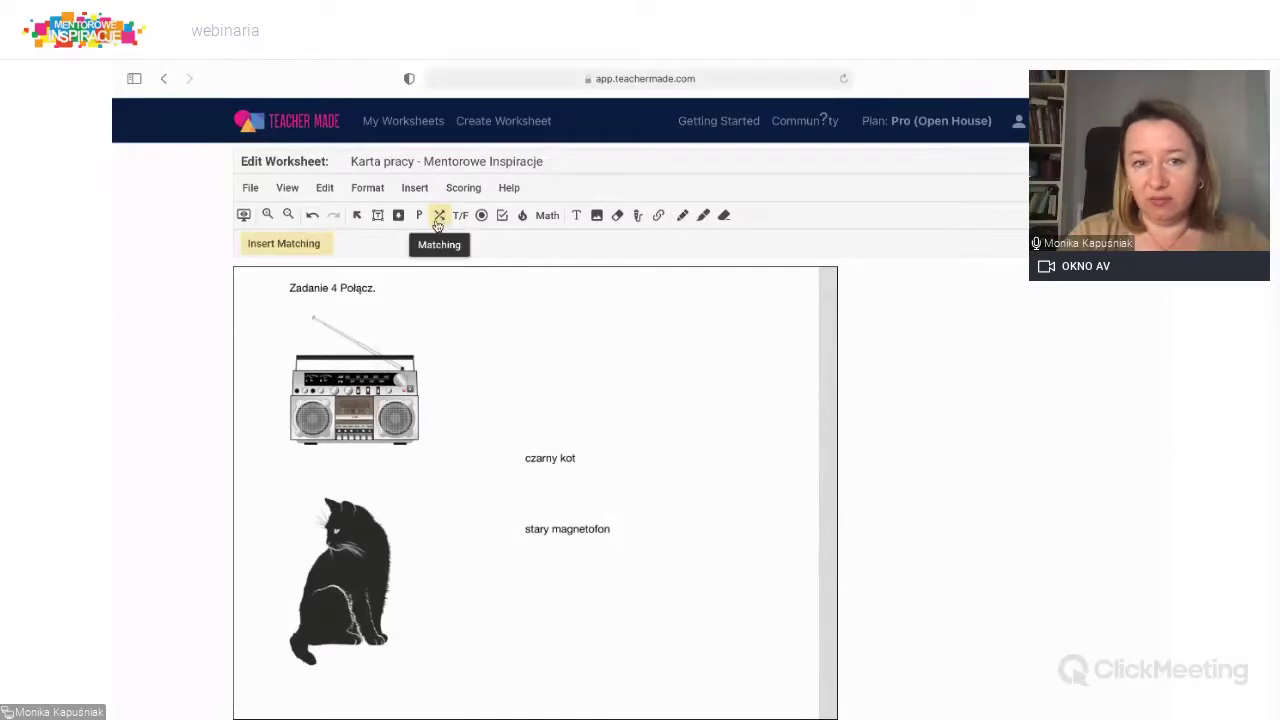
drag(279, 307, 443, 459)
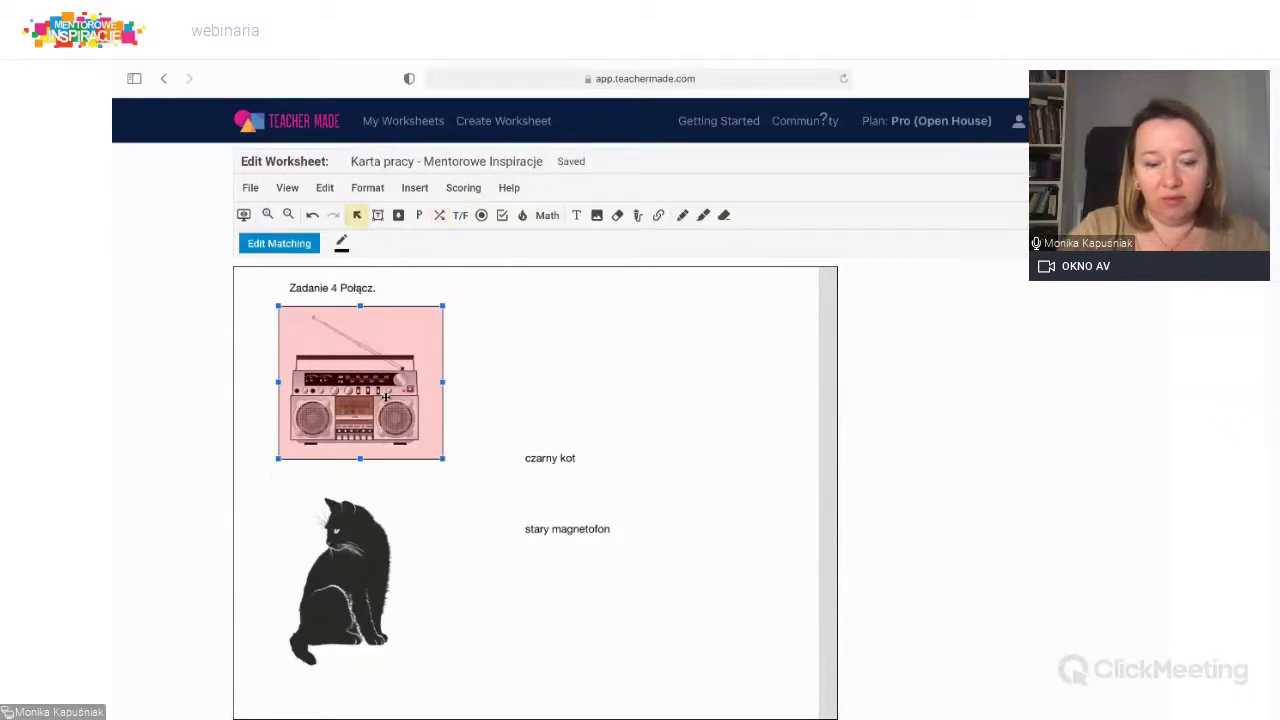
key(ctrl+v)
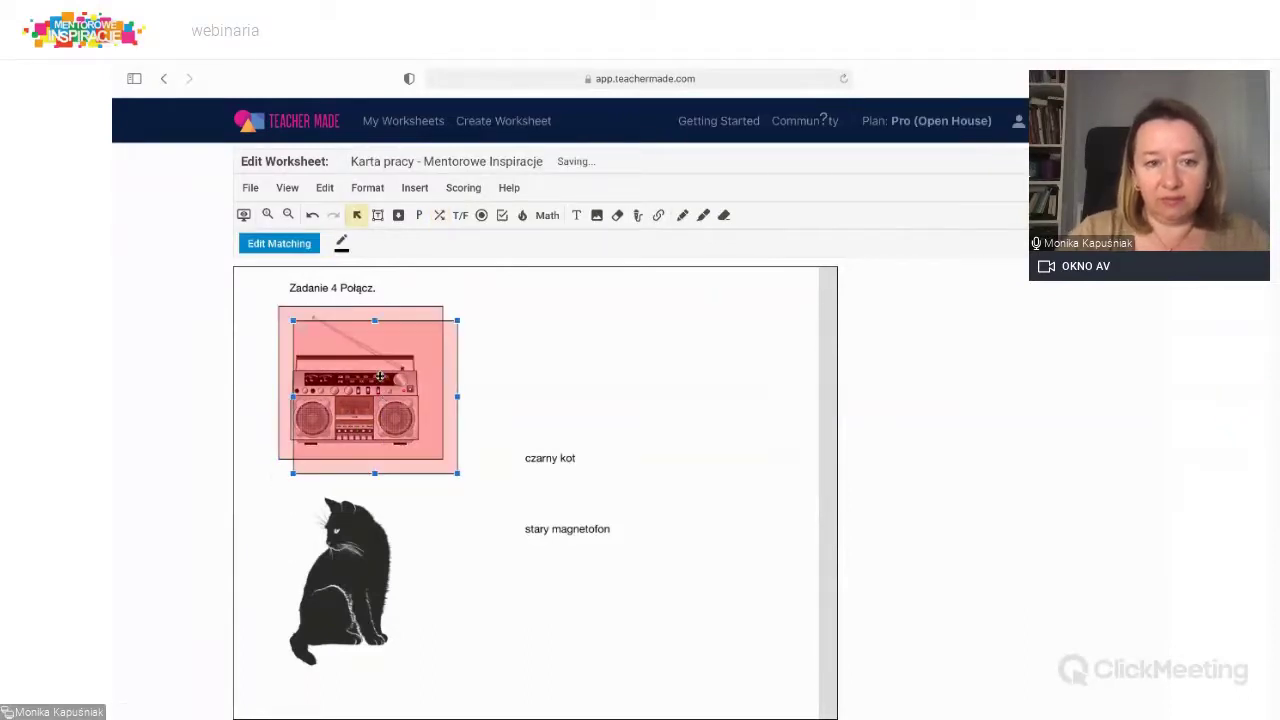
drag(380, 405, 364, 549)
drag(359, 647, 361, 669)
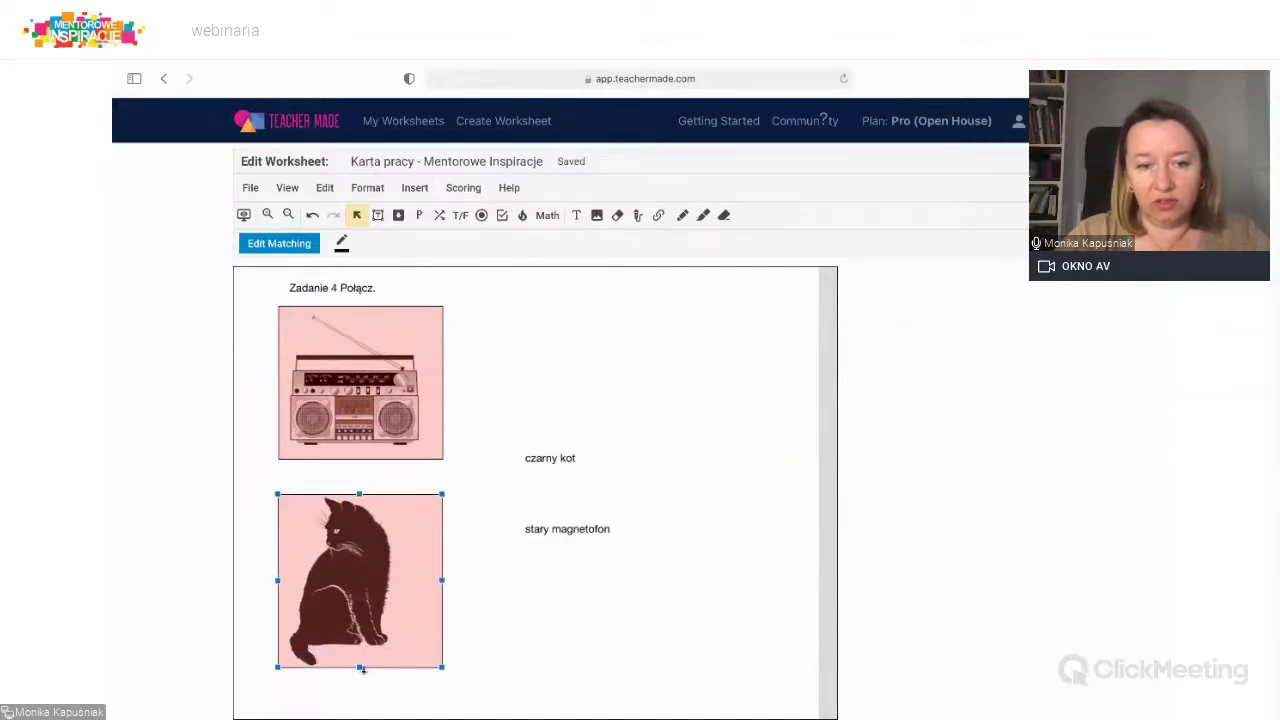
click(570, 664)
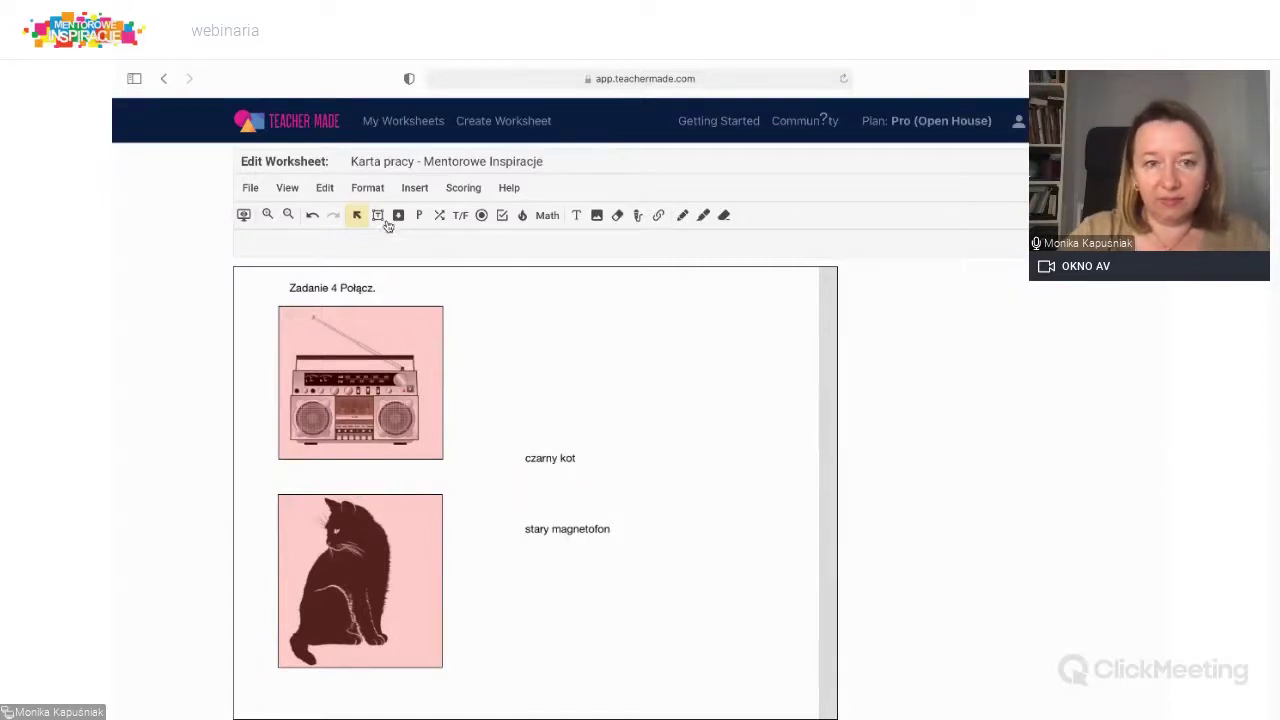
Step: Add matching boxes over the 'czarny kot' and 'stary magnetofon' labels
click(439, 216)
mouse_move(515, 450)
mouse_down()
mouse_move(545, 478)
mouse_move(596, 476)
mouse_up()
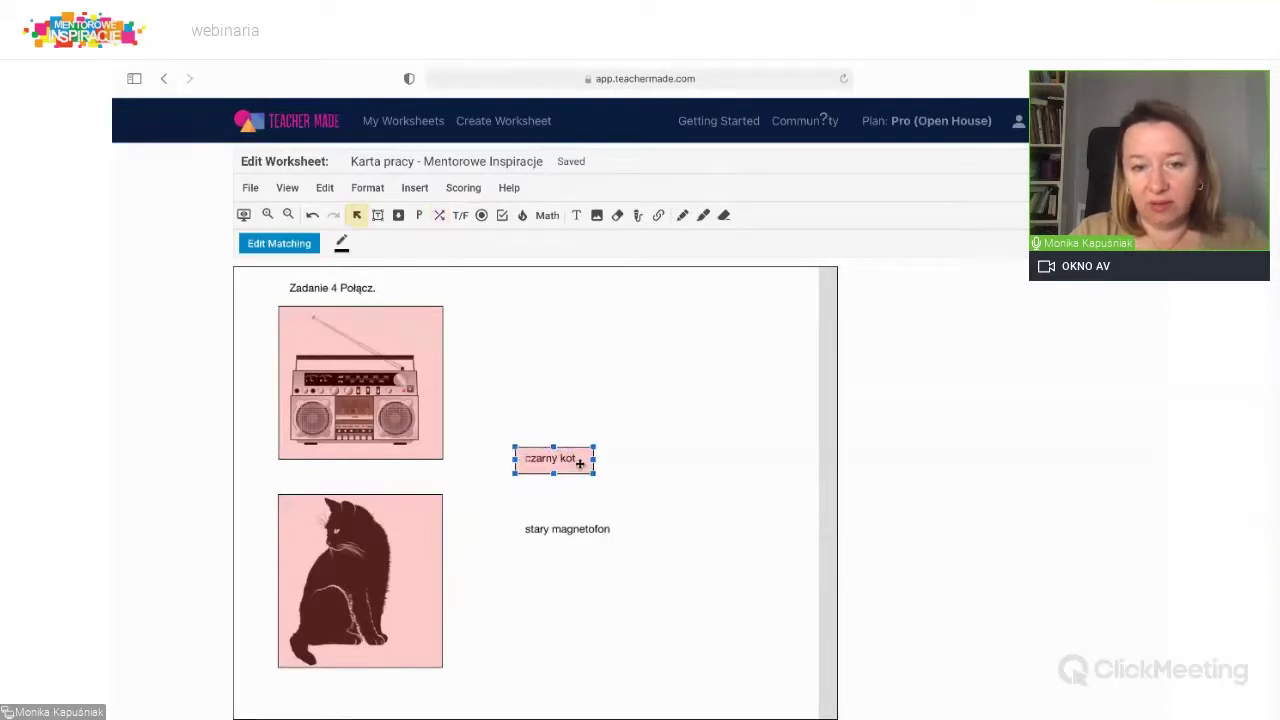
click(524, 512)
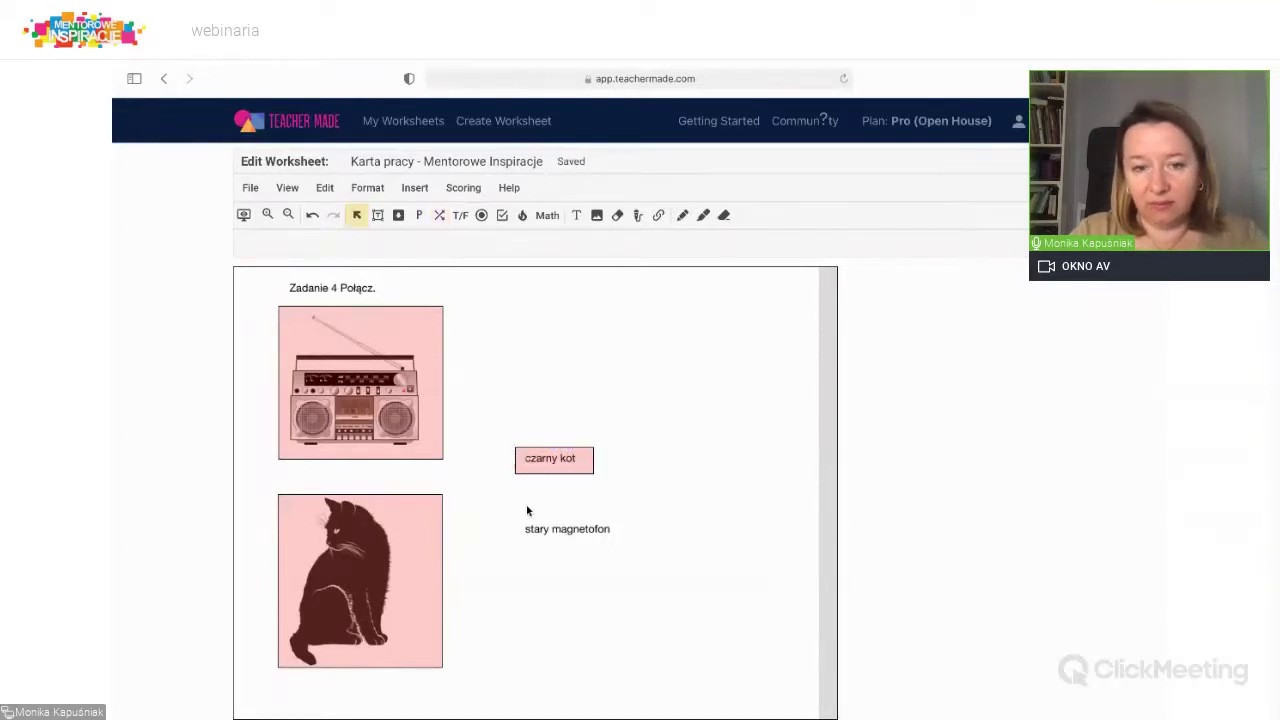
click(550, 457)
drag(550, 457, 619, 528)
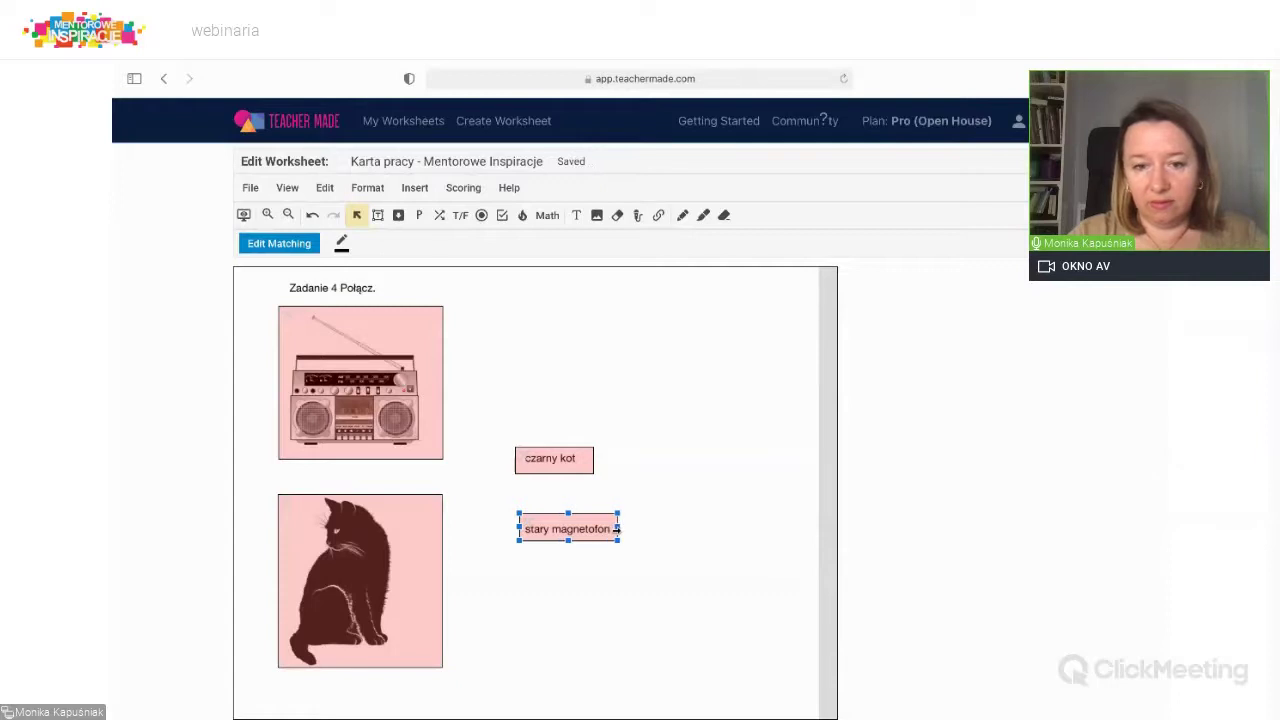
click(664, 591)
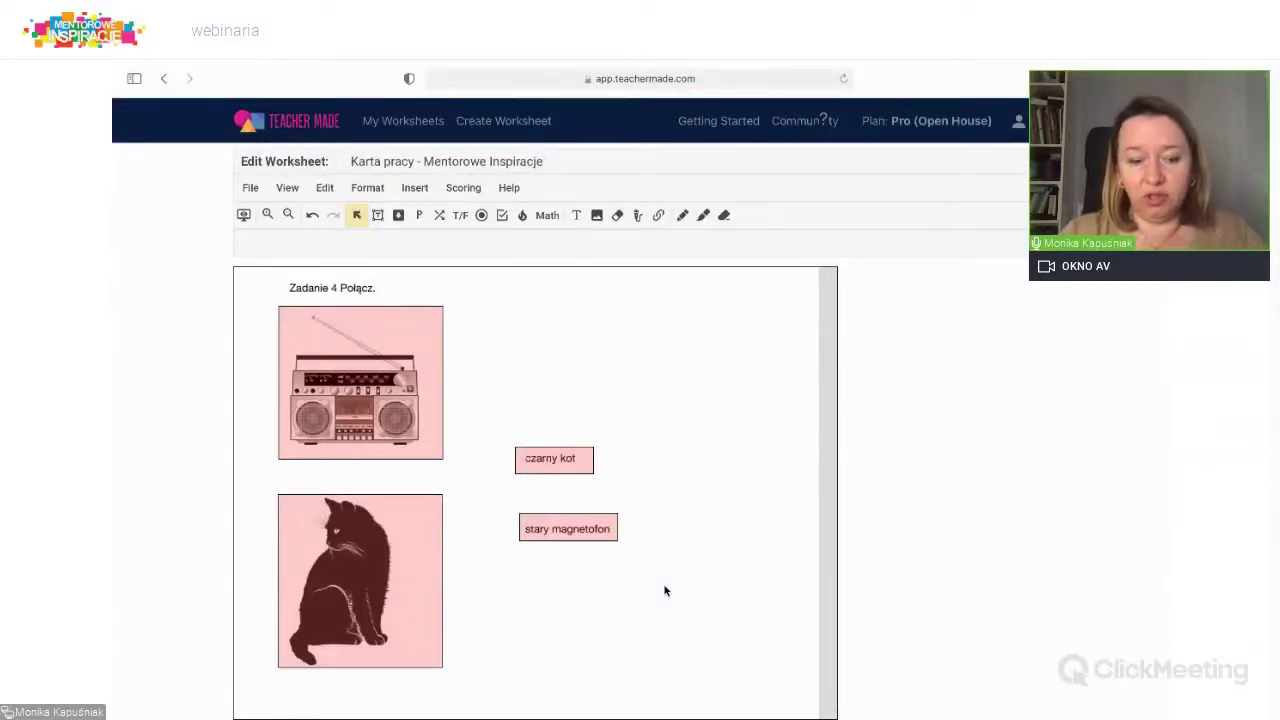
click(390, 320)
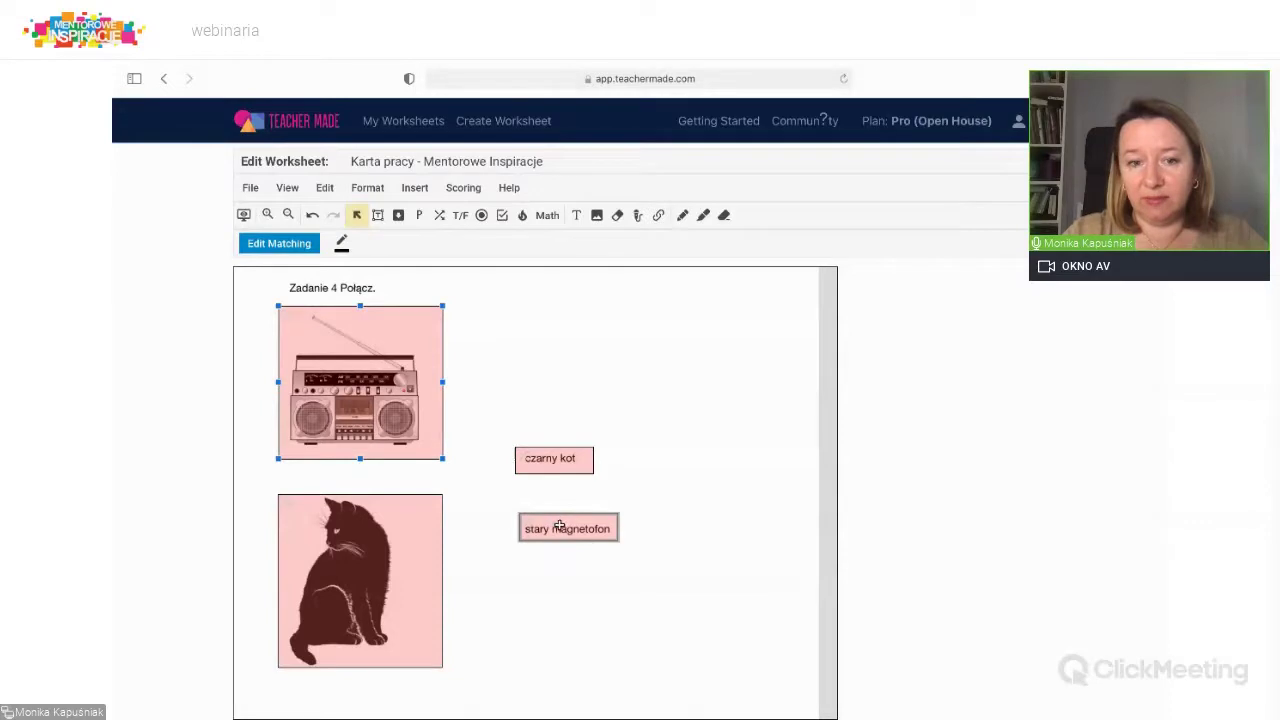
Step: Link the boombox picture to 'stary magnetofon' and the cat picture to 'czarny kot'
click(560, 527)
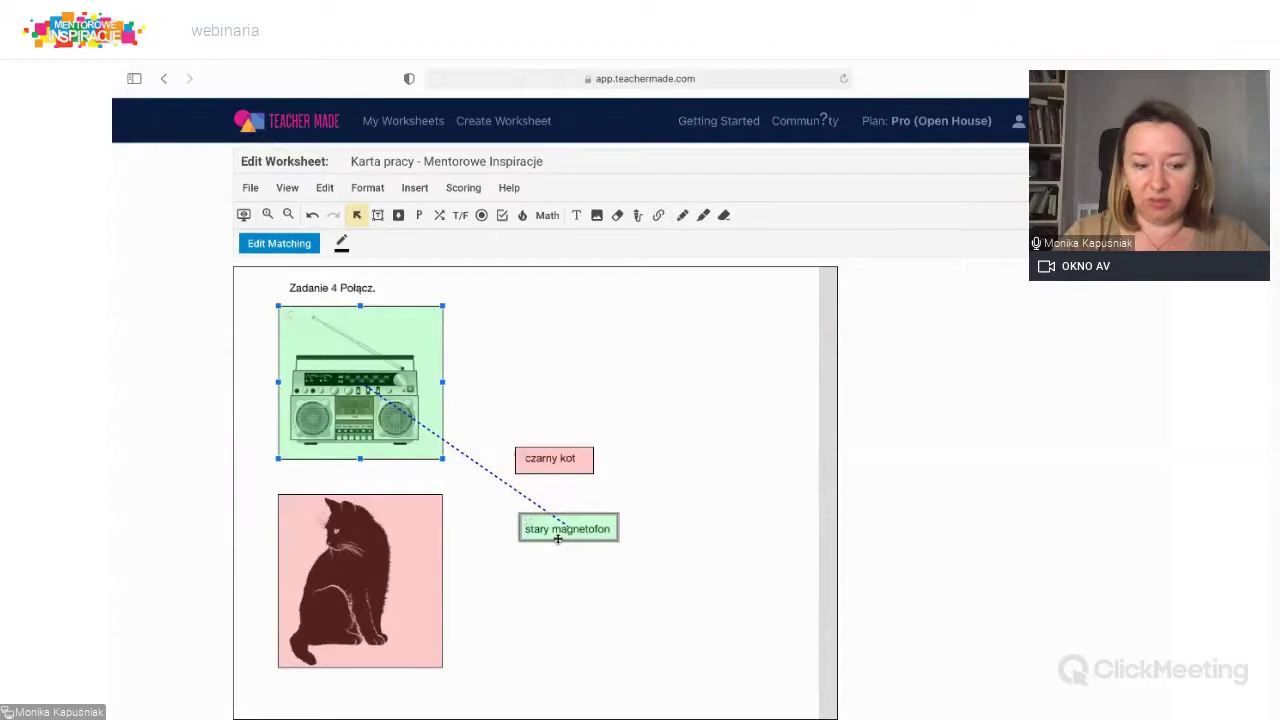
drag(558, 538, 578, 460)
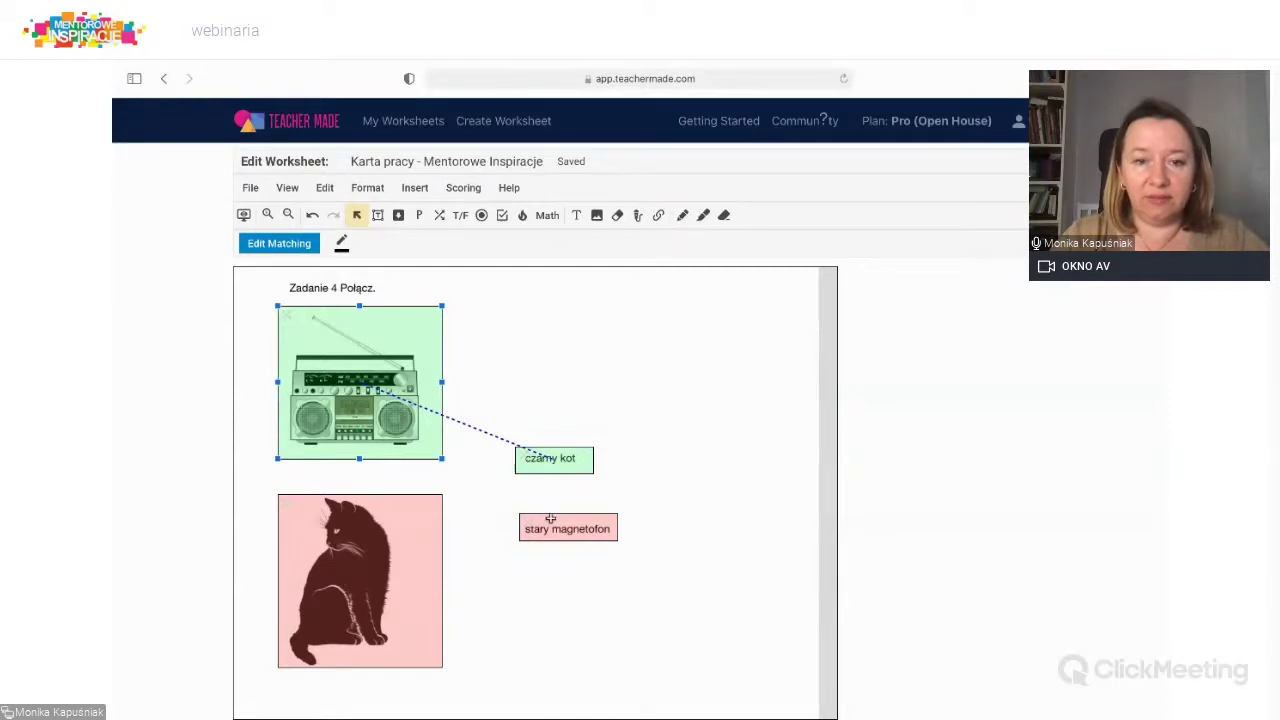
click(547, 521)
click(554, 621)
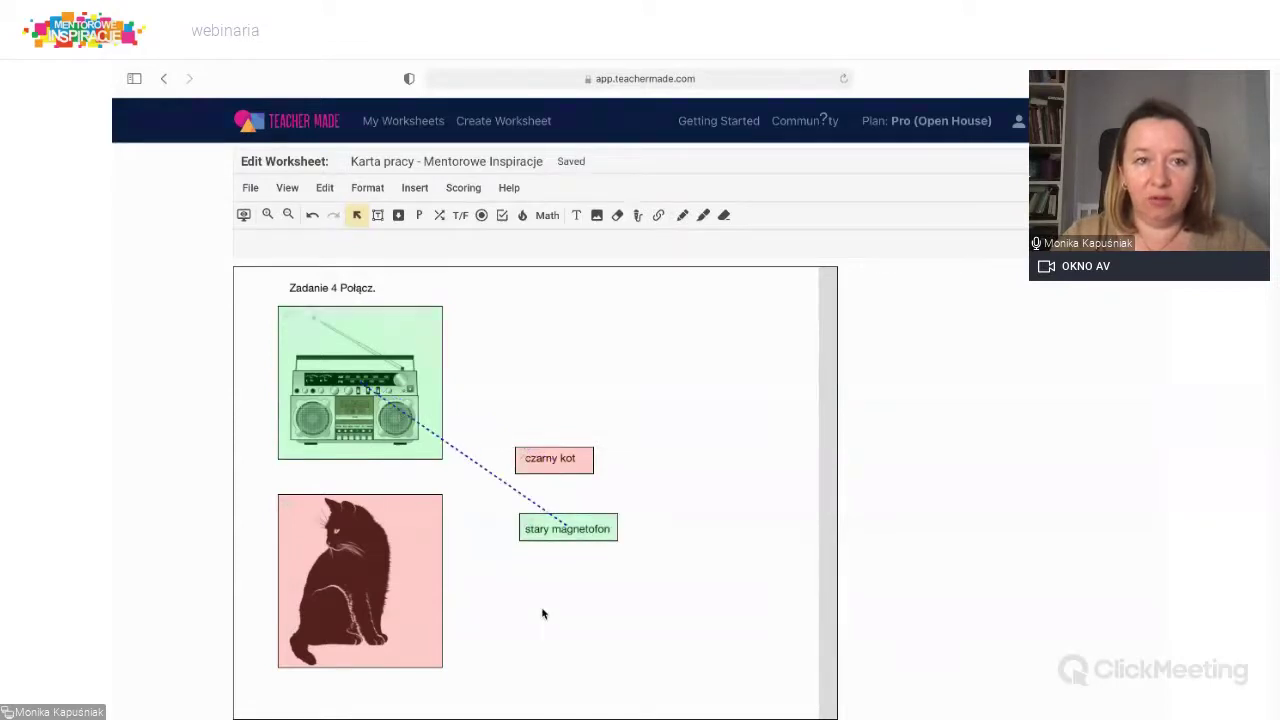
click(428, 589)
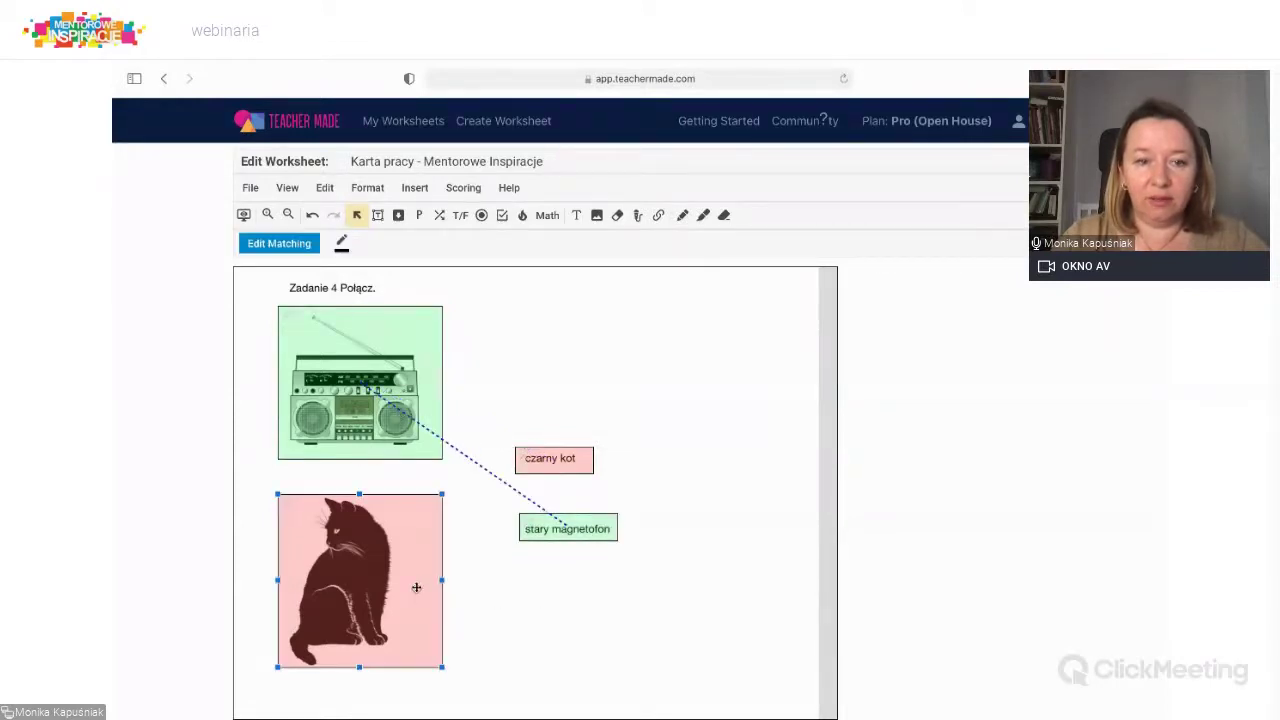
click(558, 458)
click(700, 662)
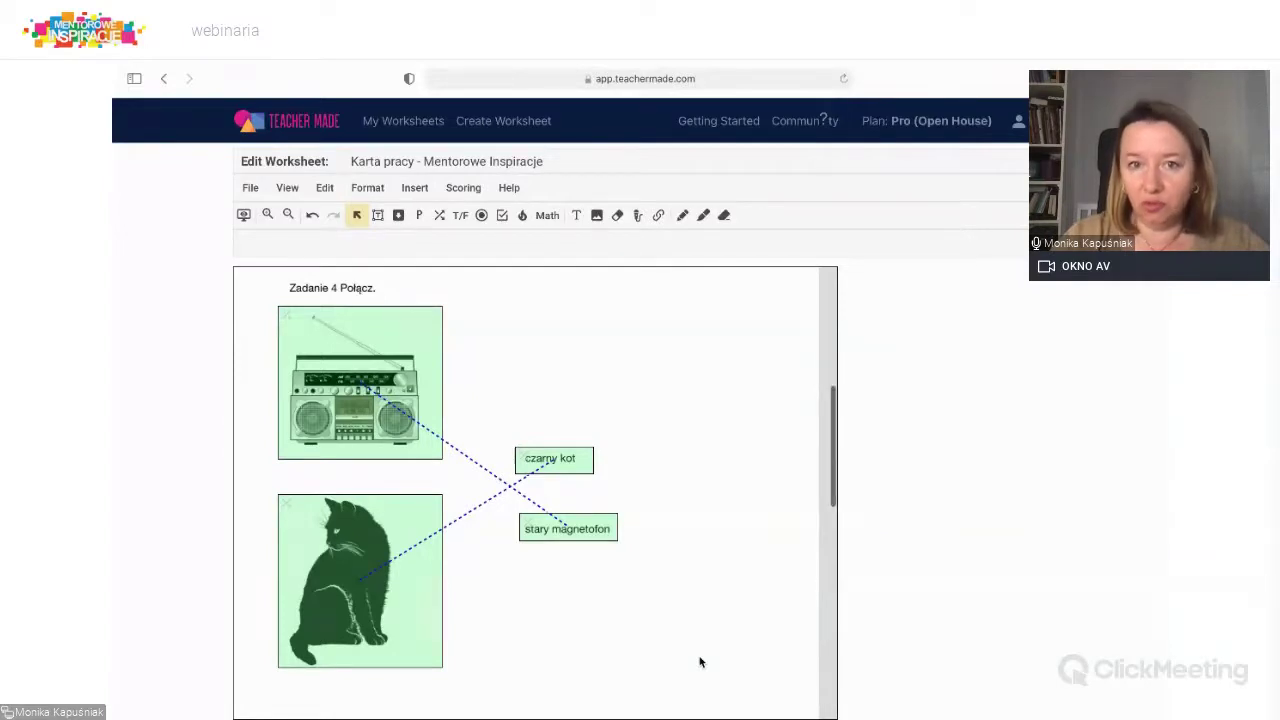
Step: Draw a hot spot over the tennis picture and paste copies onto the phone and football pictures
scroll(700, 662, down, 5)
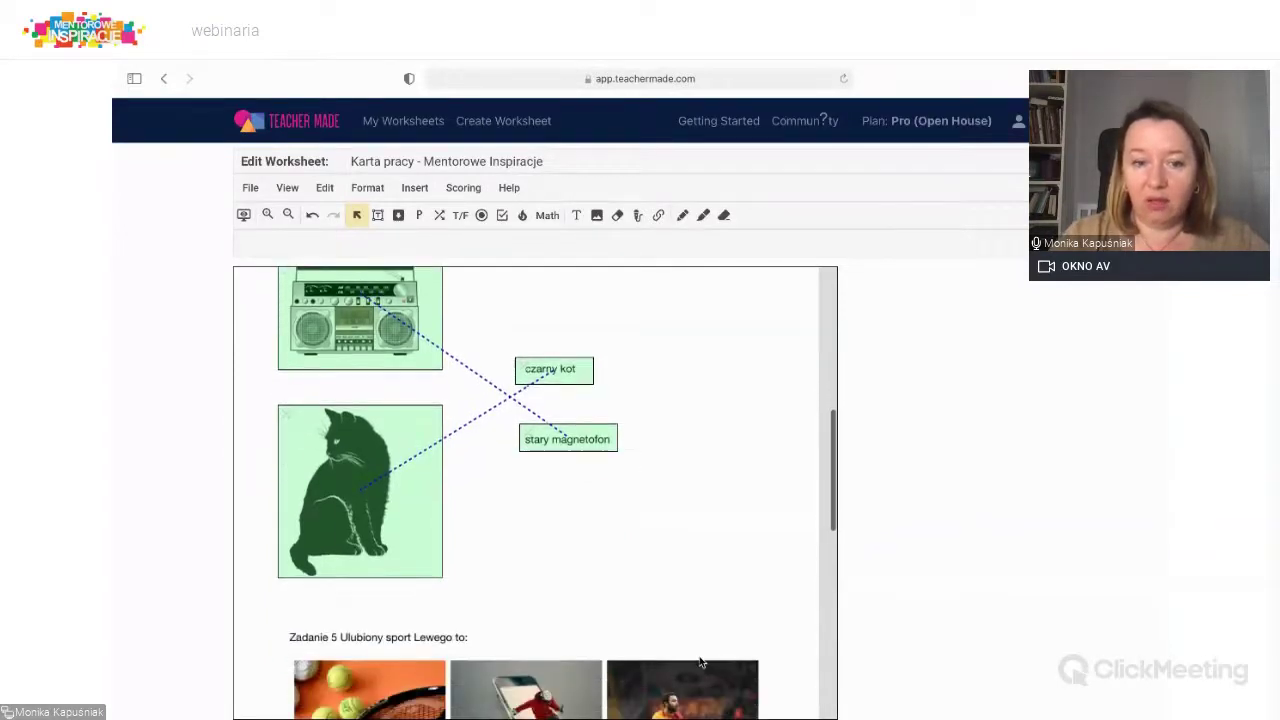
scroll(700, 662, down, 1)
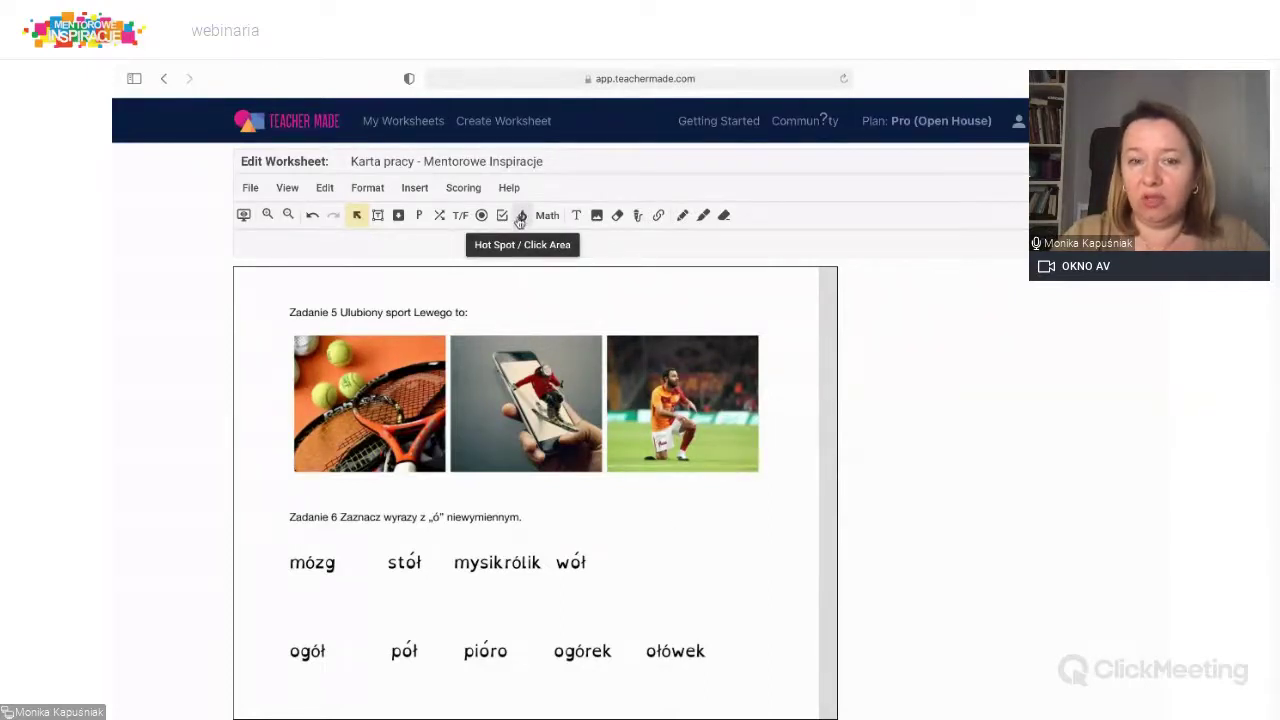
click(523, 216)
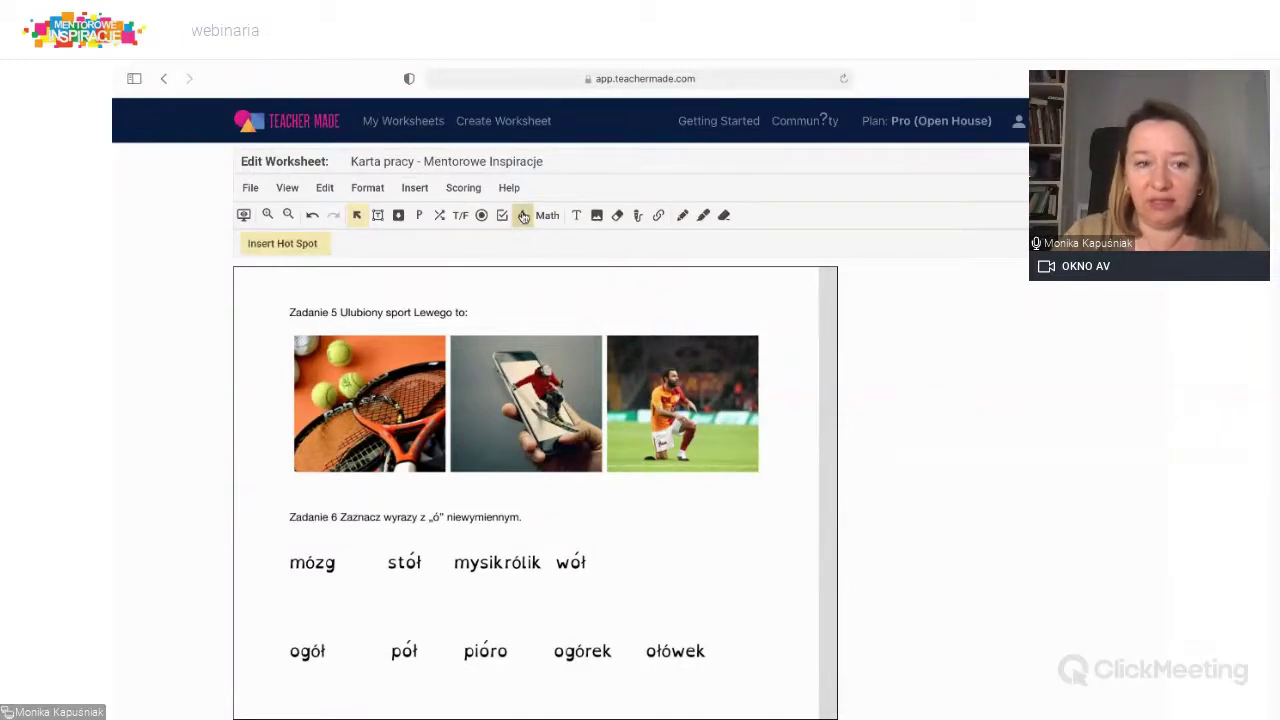
mouse_move(294, 336)
mouse_down()
mouse_move(438, 448)
mouse_move(443, 469)
mouse_up()
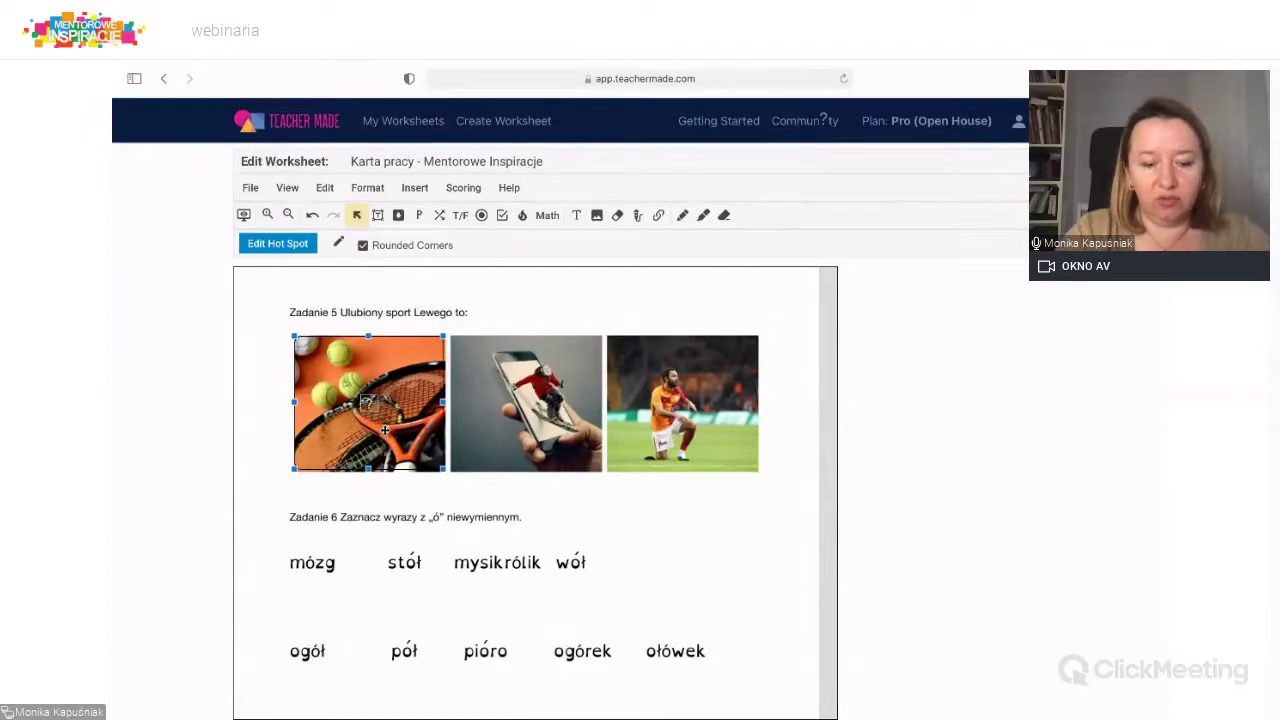
key(ctrl+v)
drag(384, 430, 520, 375)
key(ctrl+v)
drag(537, 408, 676, 396)
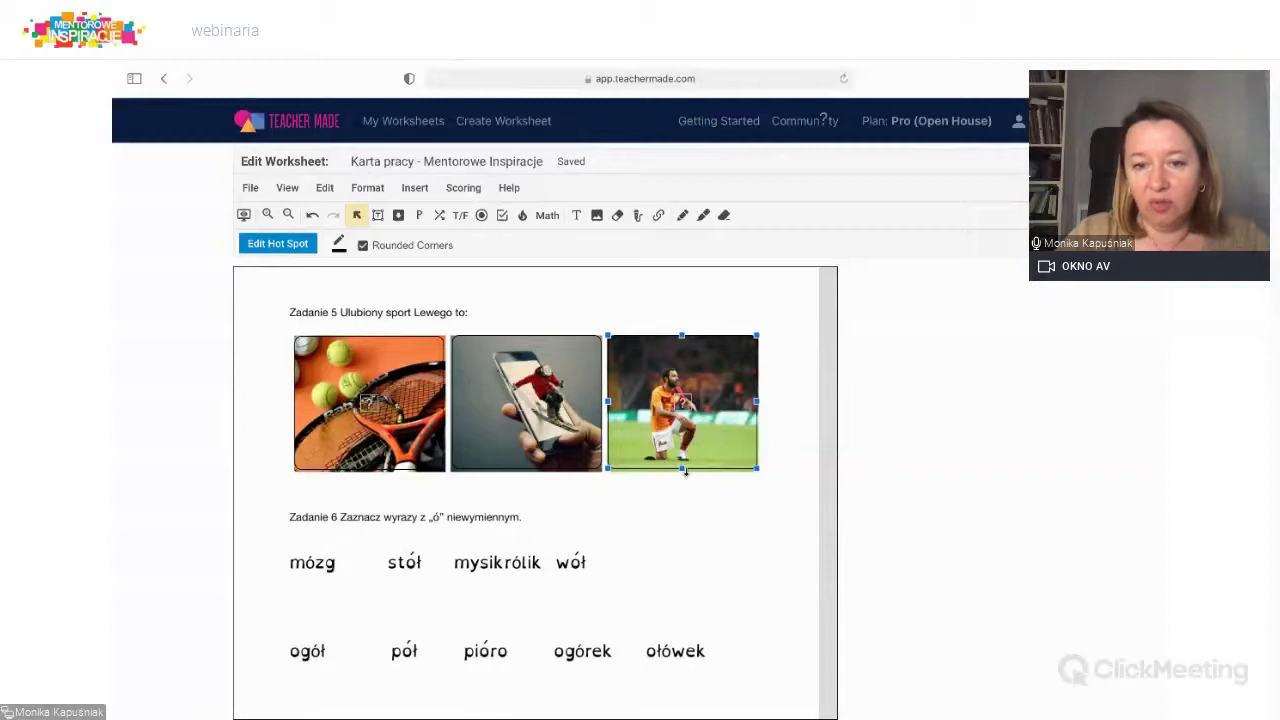
drag(681, 467, 682, 472)
click(701, 537)
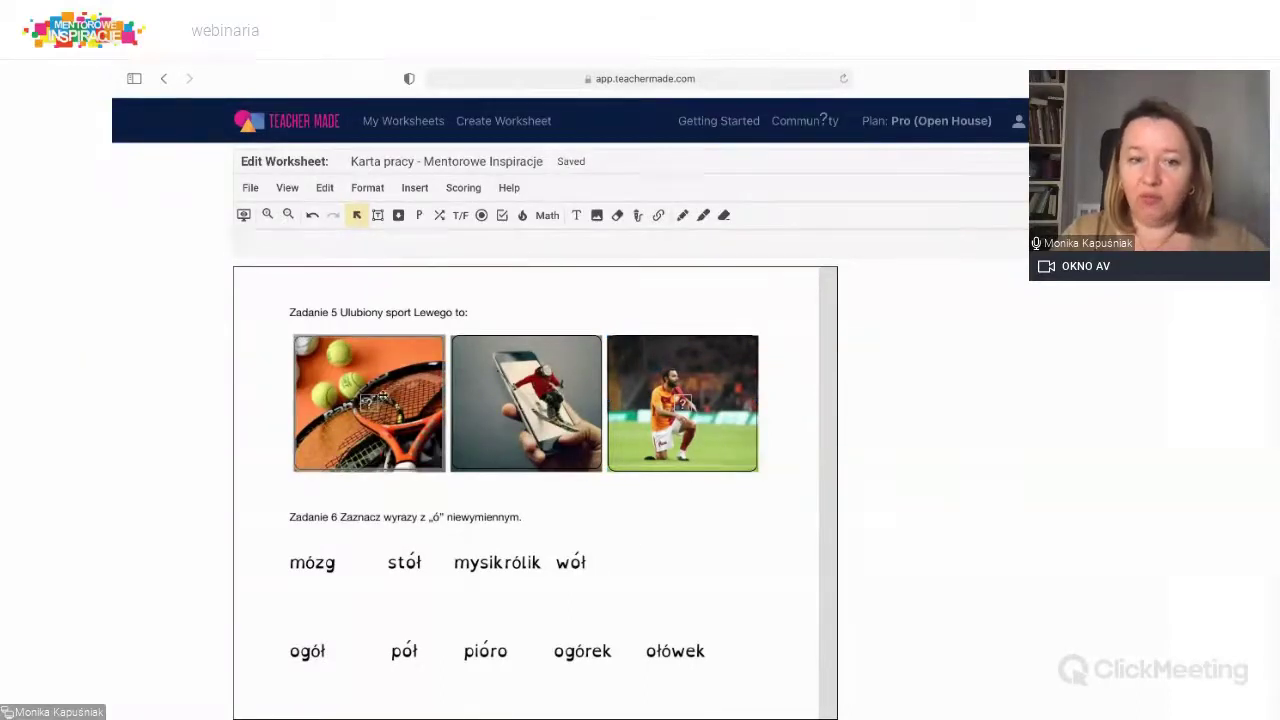
click(368, 398)
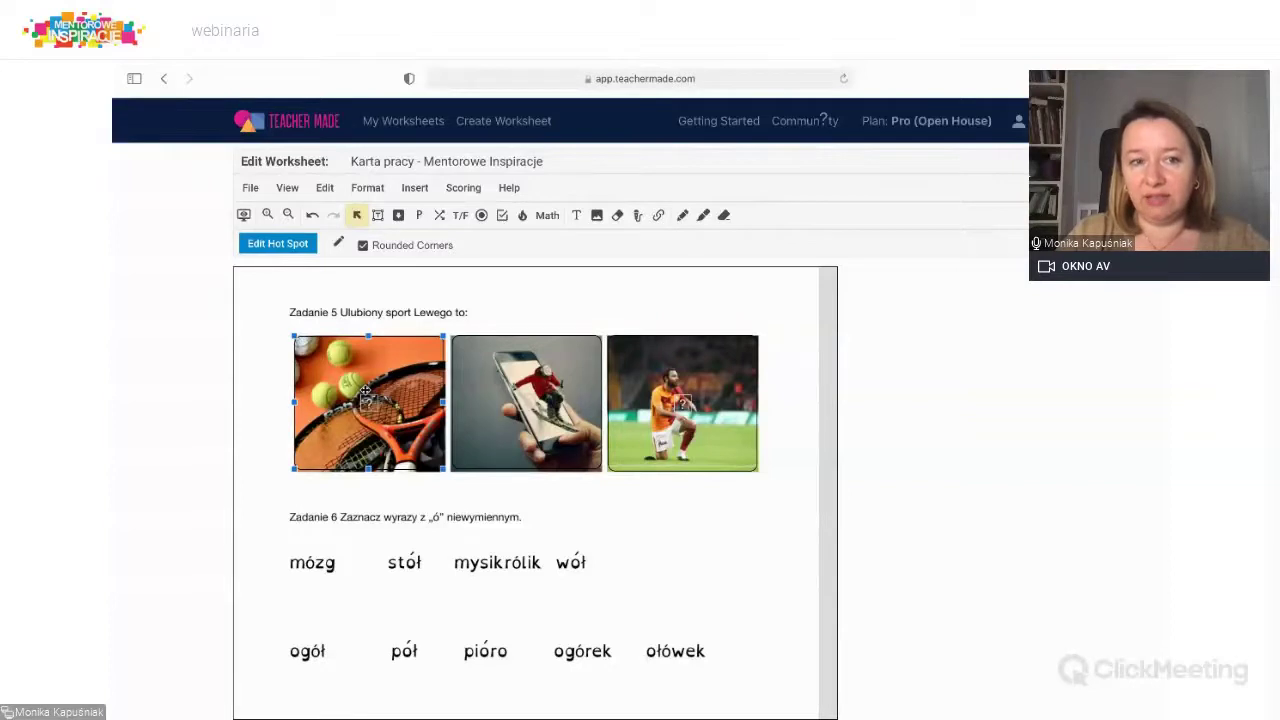
Step: Give the tennis hot spot 2 points, scored when the student leaves it unclicked
click(290, 245)
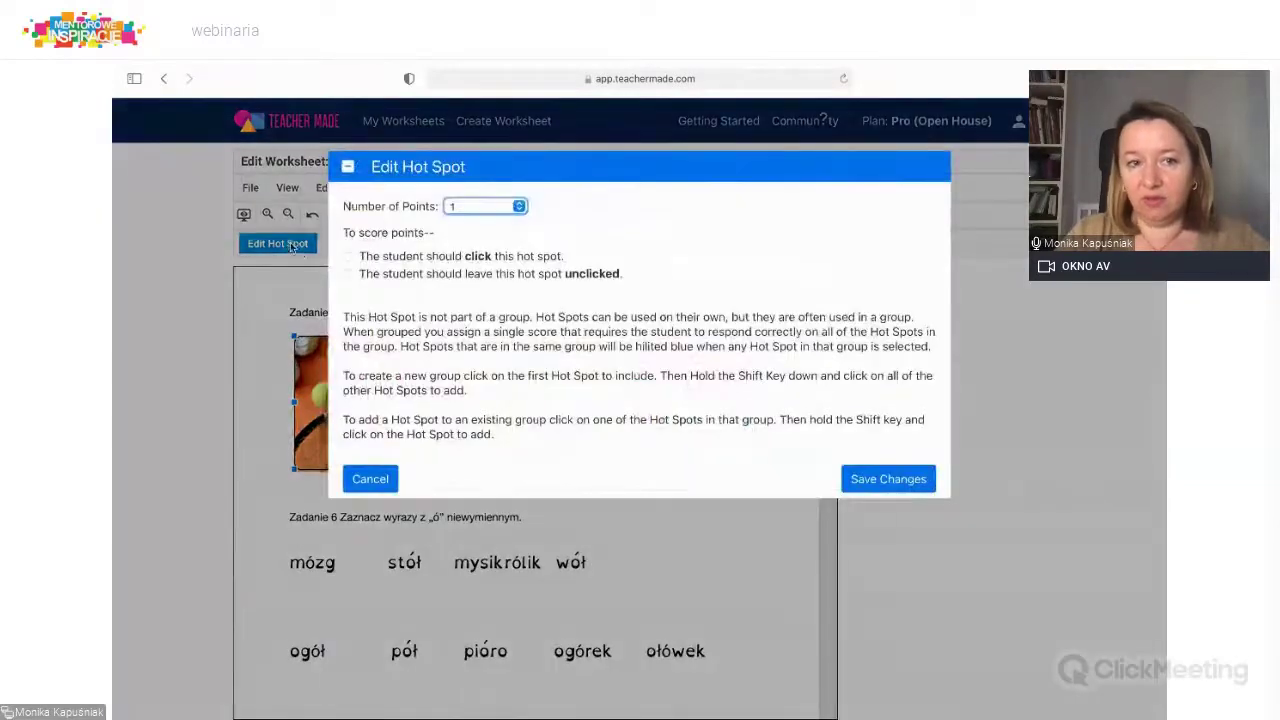
click(519, 206)
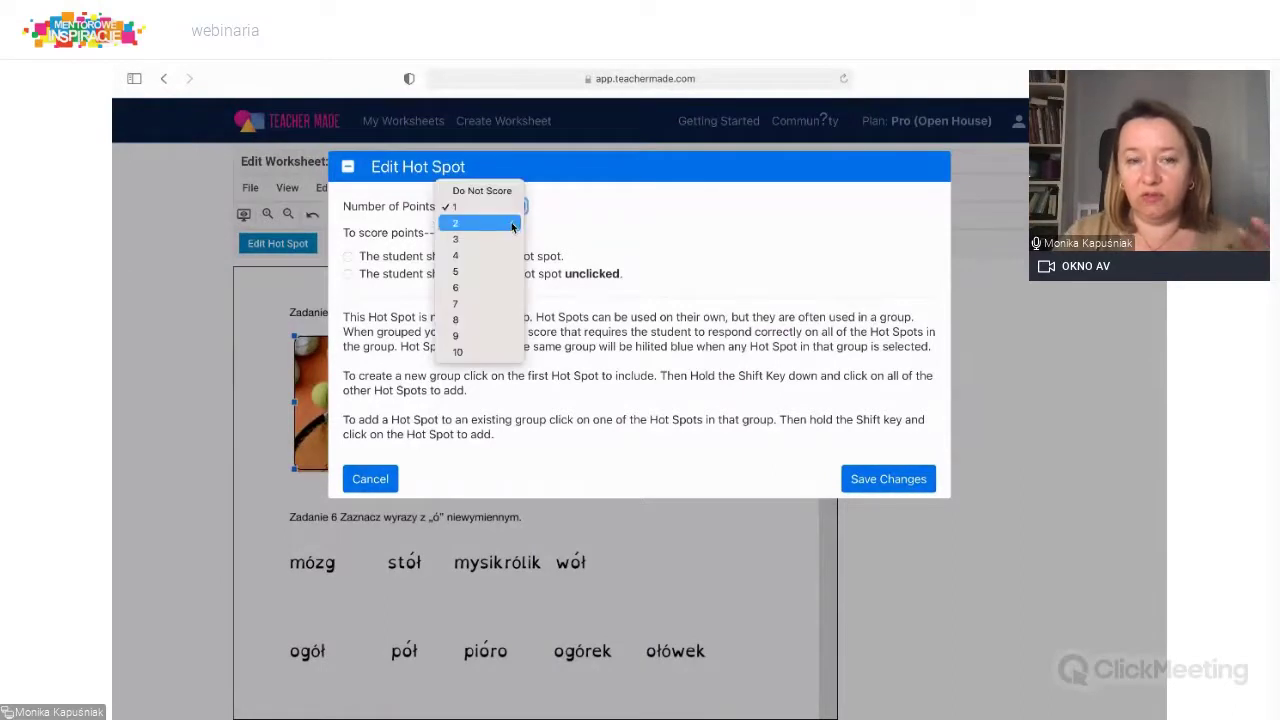
click(511, 225)
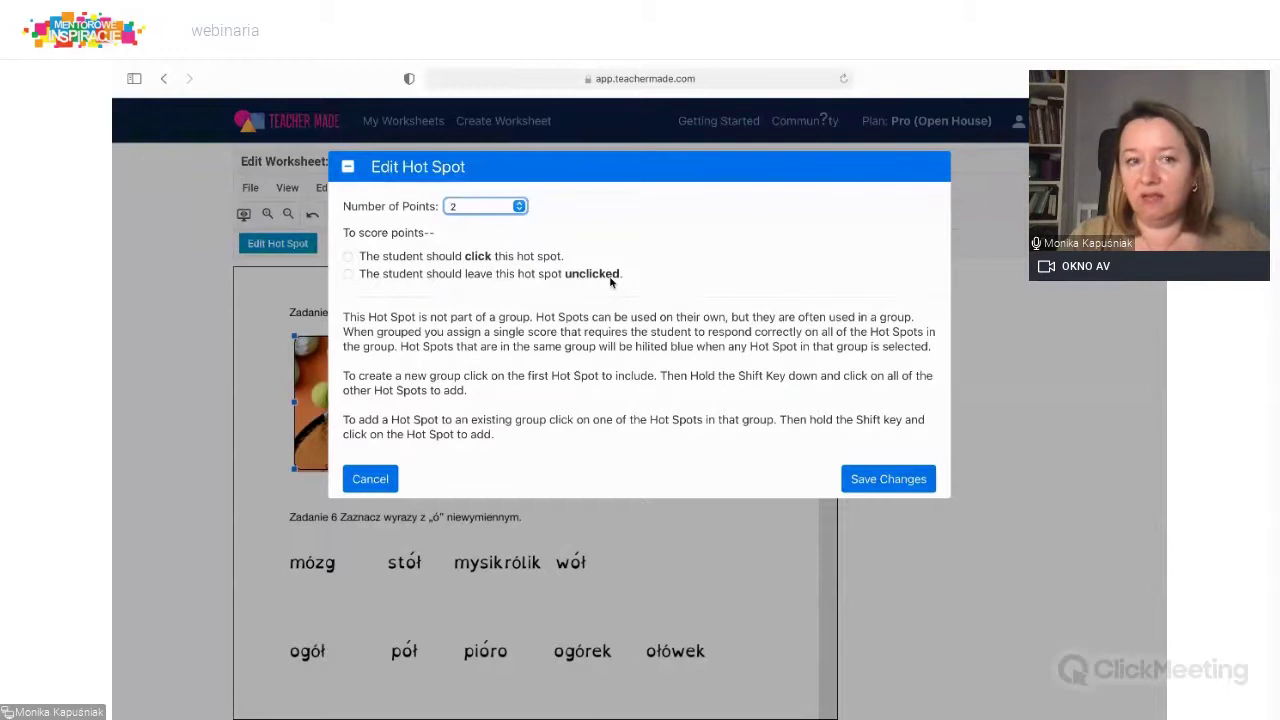
click(349, 275)
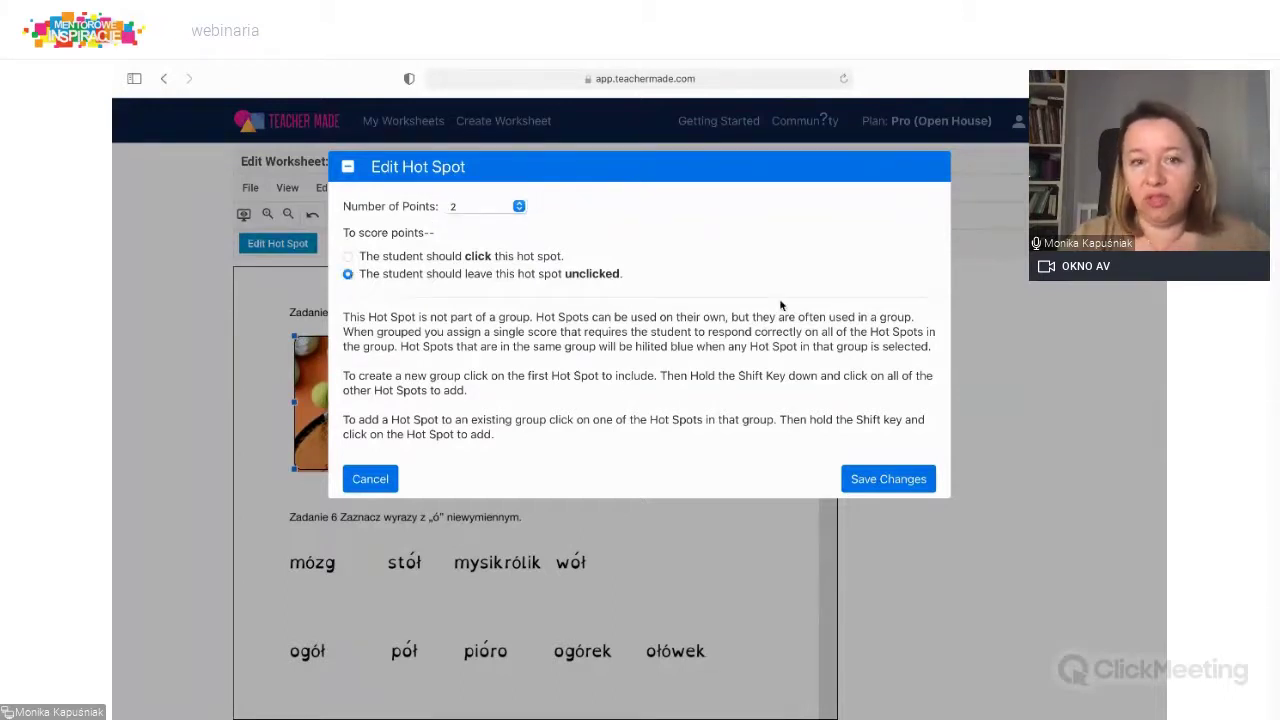
click(888, 479)
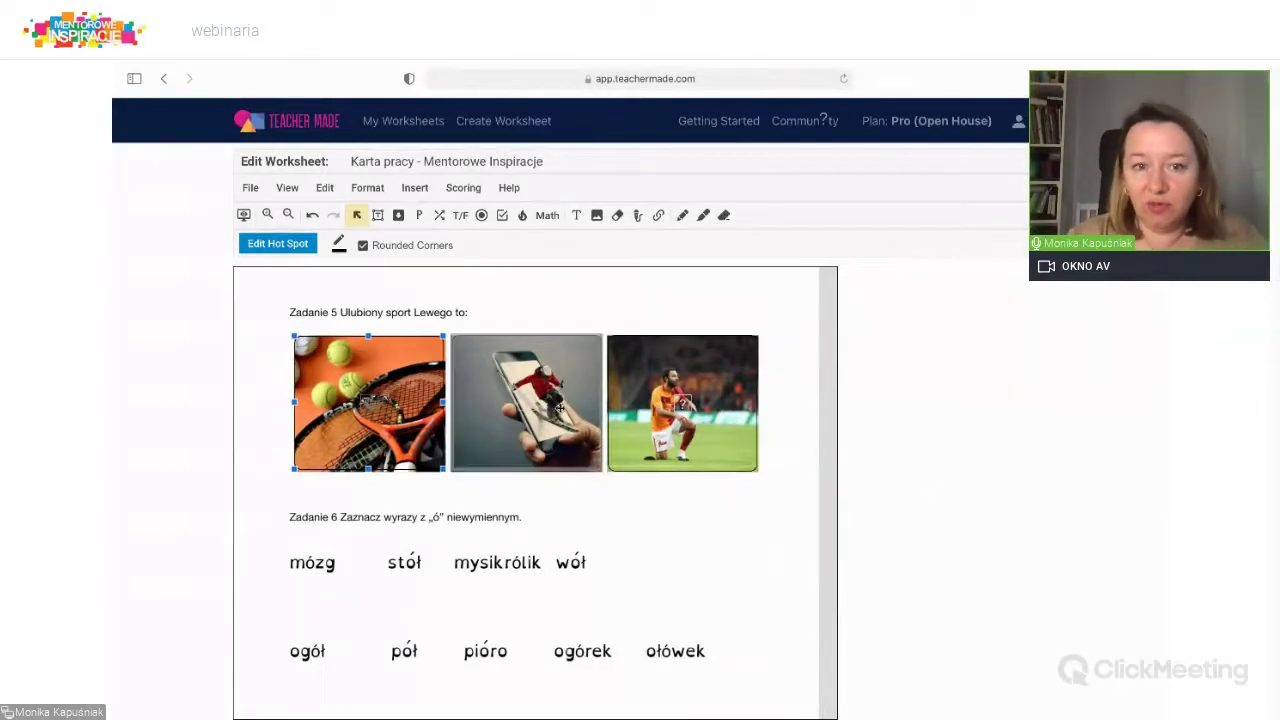
Step: Score the phone hot spot for being left unclicked and save it
click(524, 396)
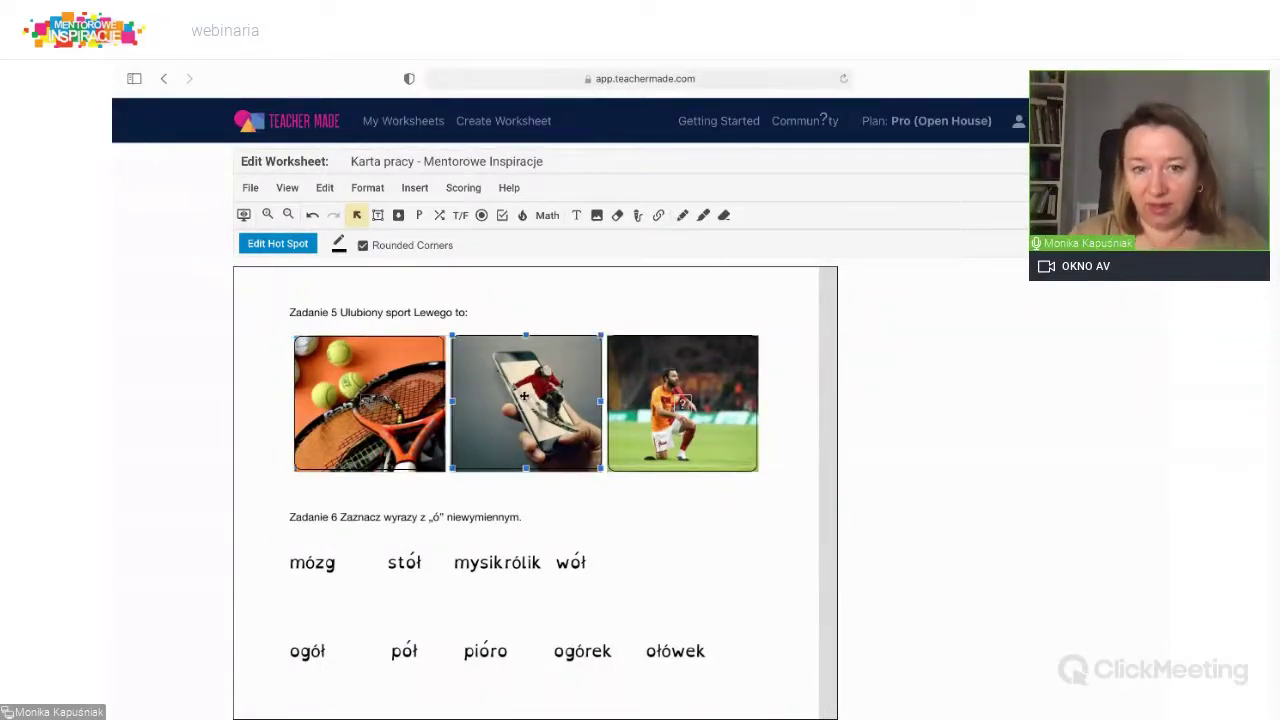
double_click(524, 396)
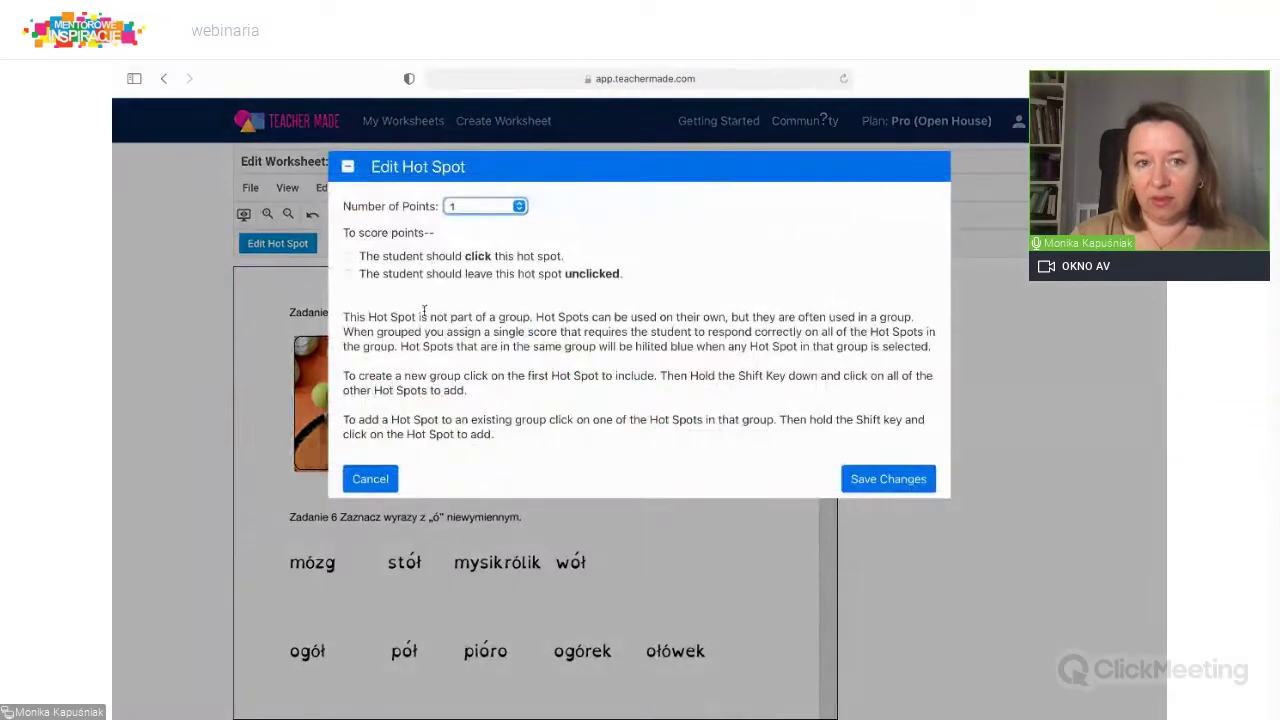
click(348, 274)
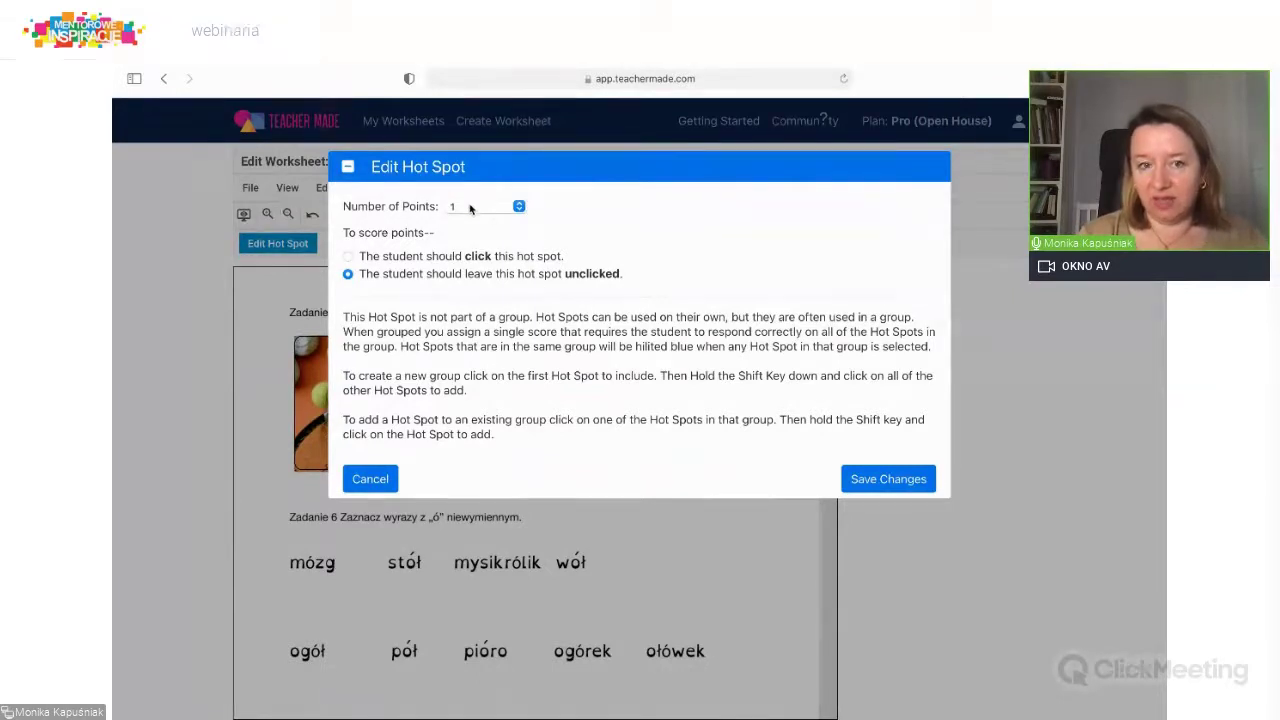
click(888, 479)
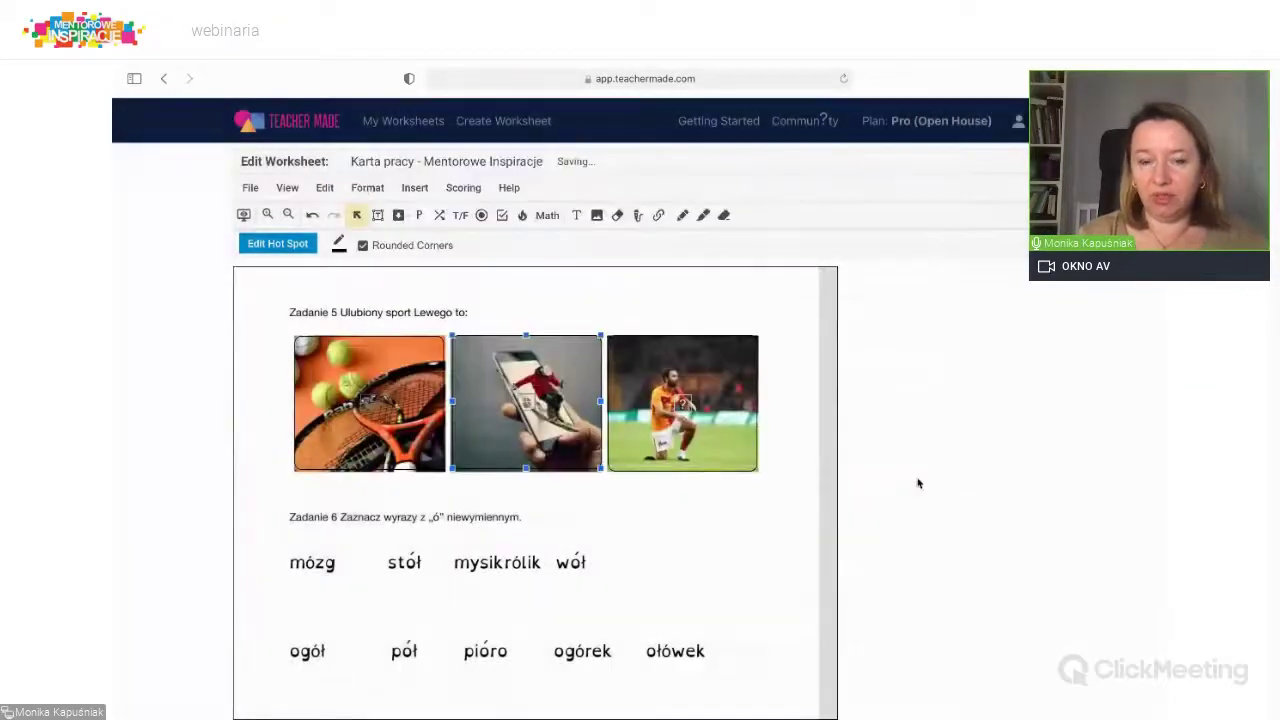
Step: Make the footballer hot spot worth 4 points, scored when clicked
click(692, 377)
double_click(692, 377)
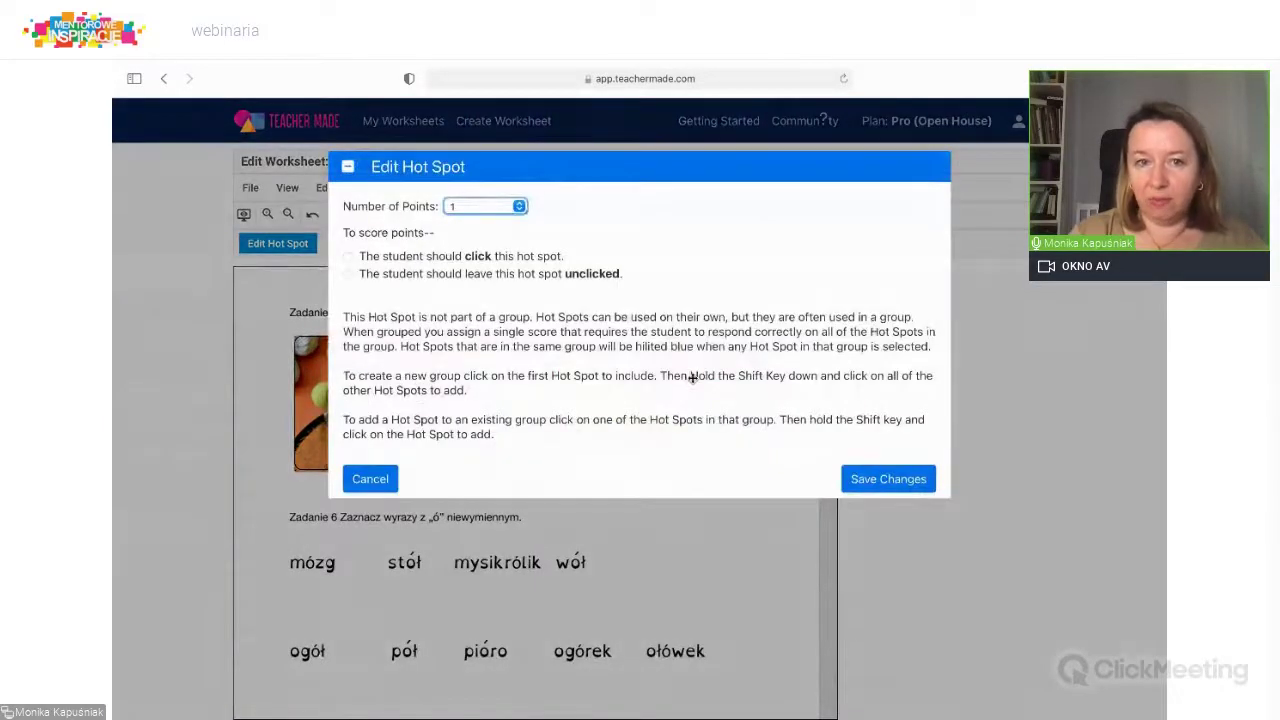
click(348, 257)
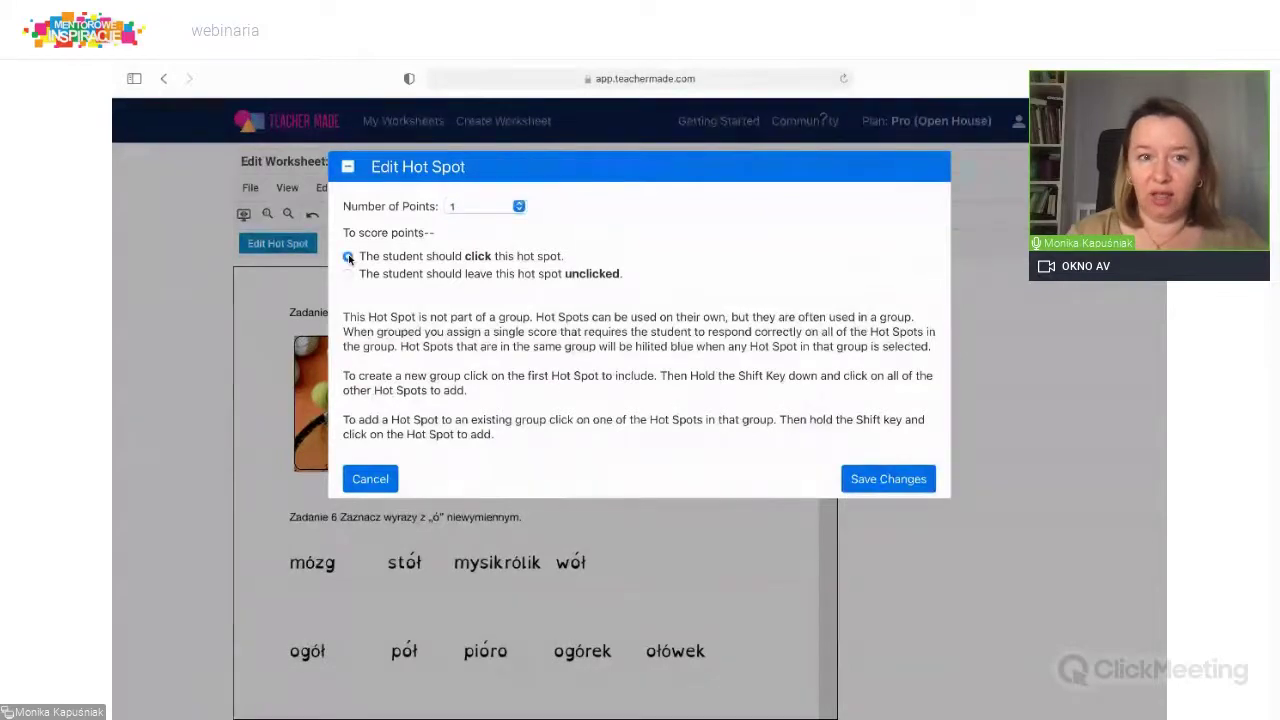
click(519, 206)
click(495, 257)
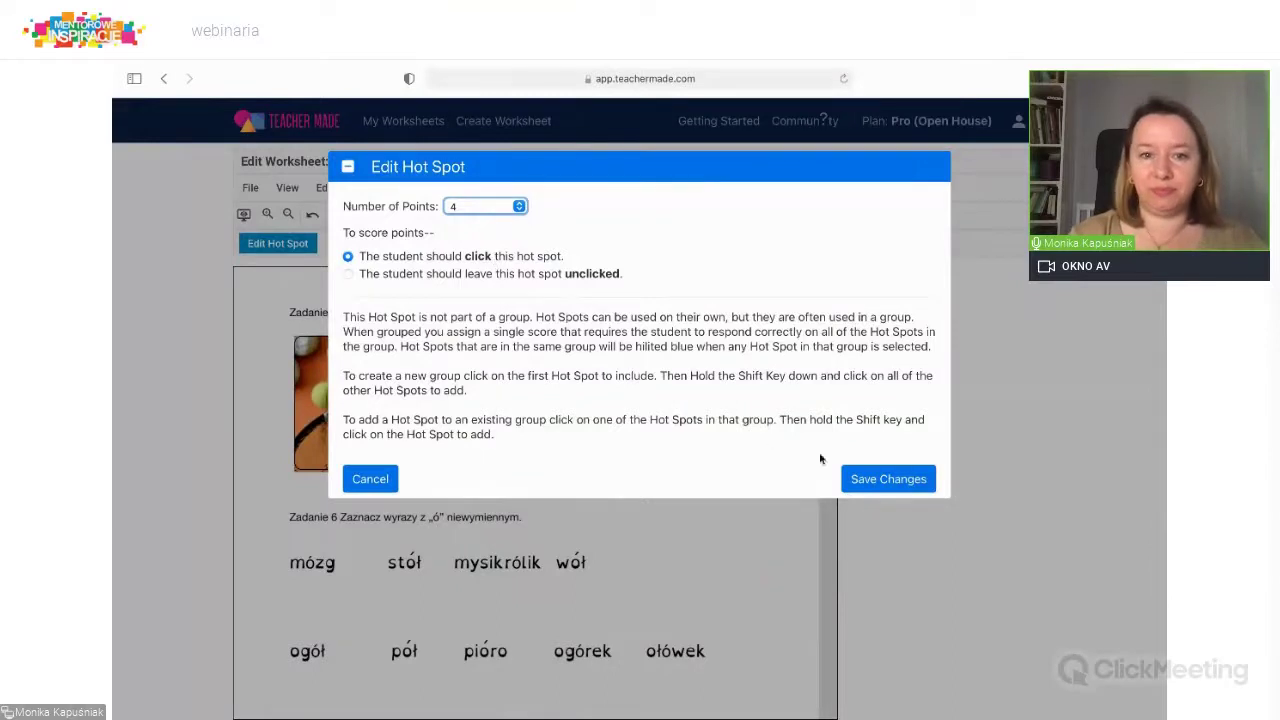
Step: Save the footballer hot spot, then add a 3-checkbox row under the images and undo it
click(889, 480)
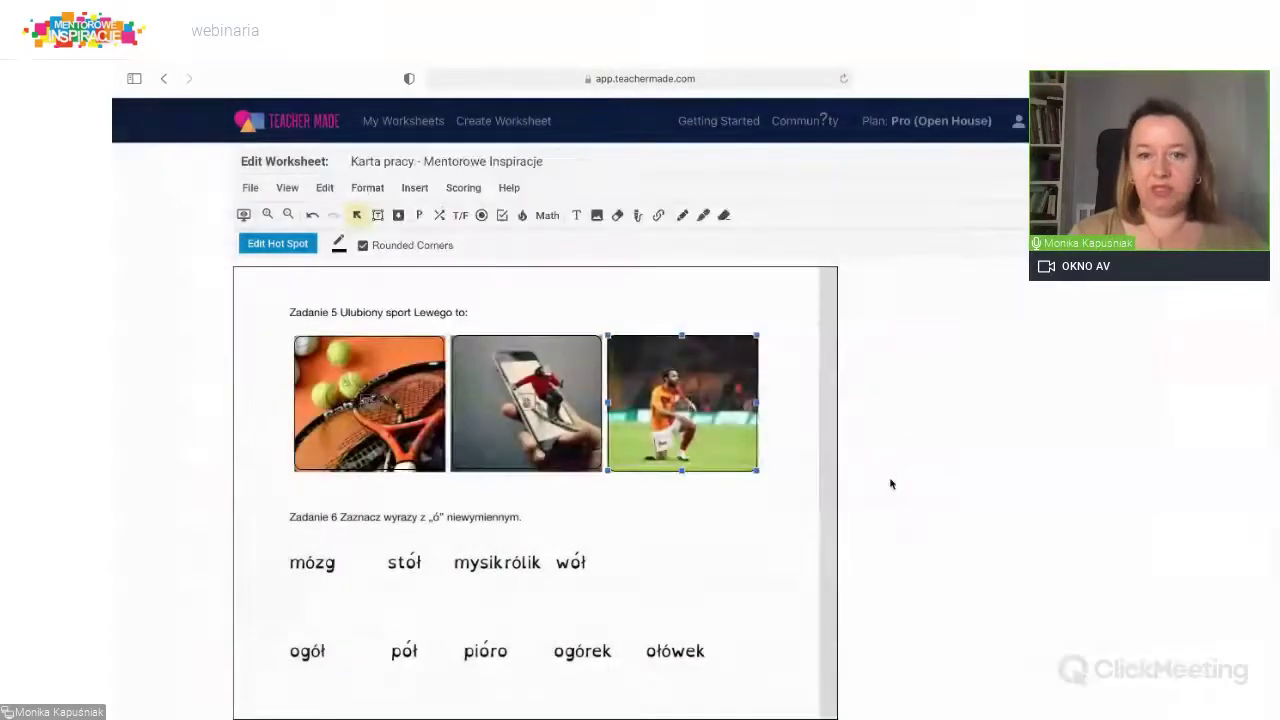
click(778, 520)
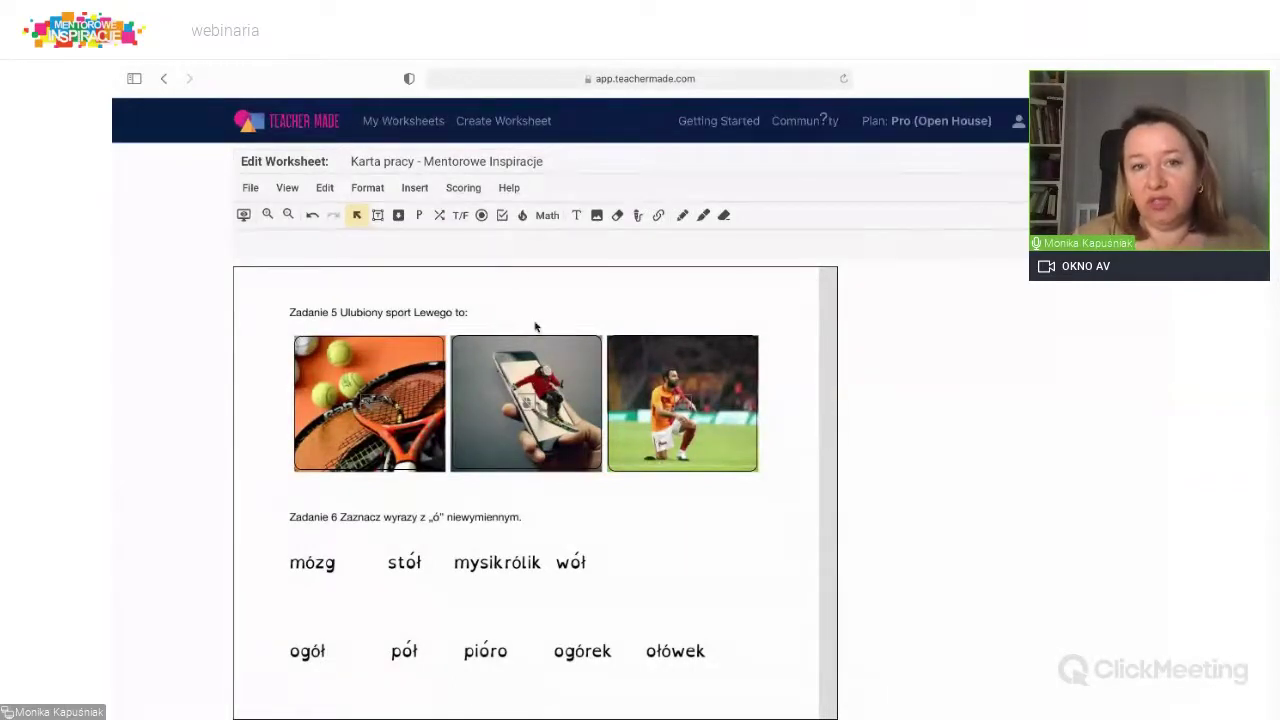
click(502, 217)
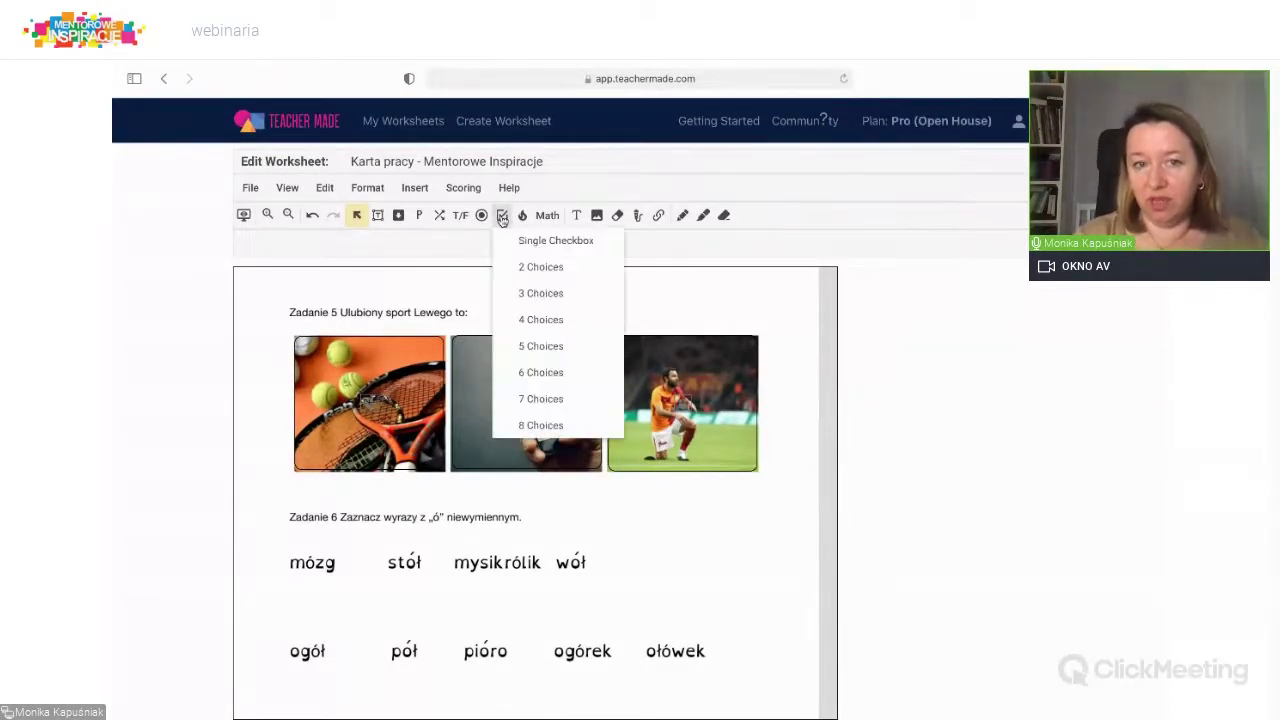
click(541, 293)
drag(290, 482, 740, 489)
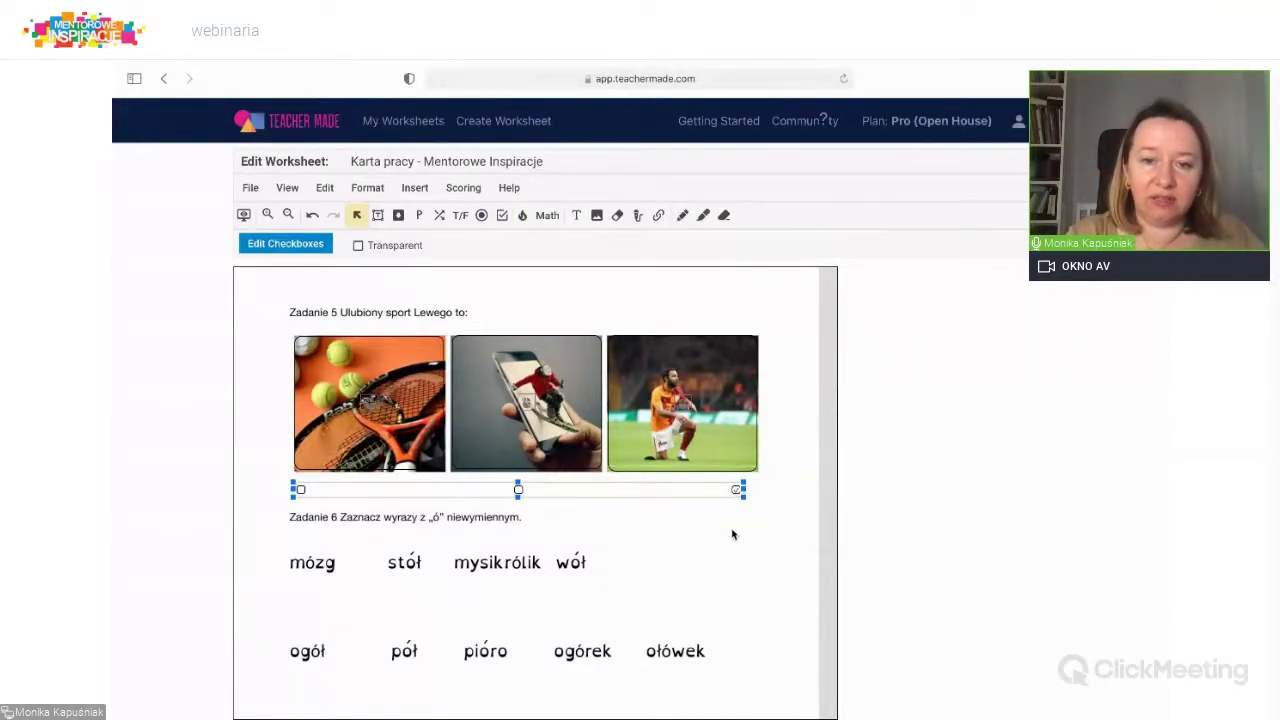
click(731, 538)
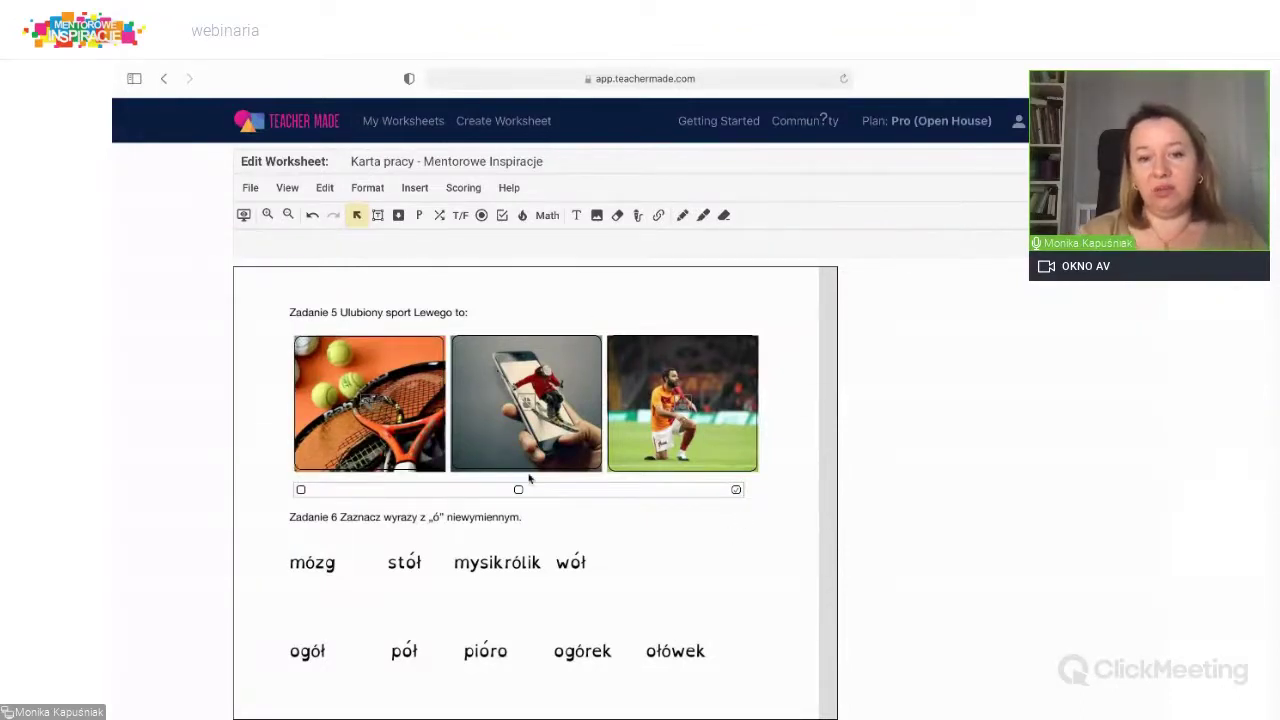
click(660, 489)
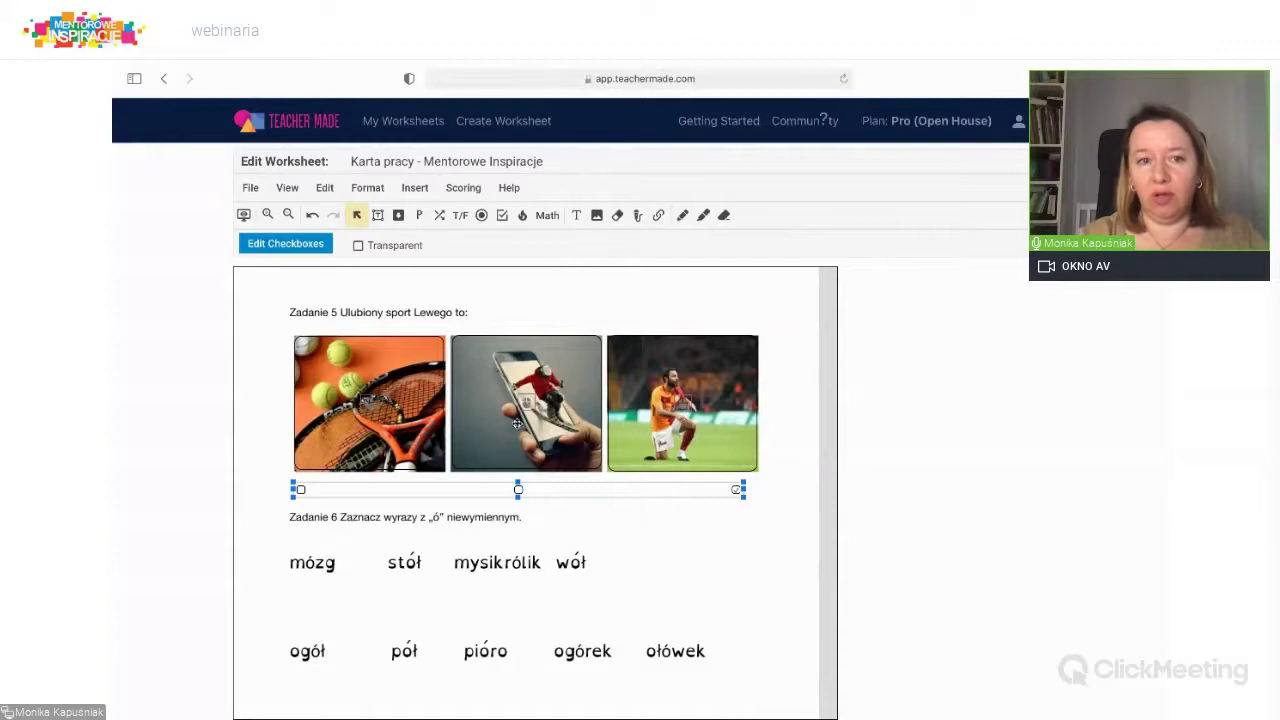
click(312, 217)
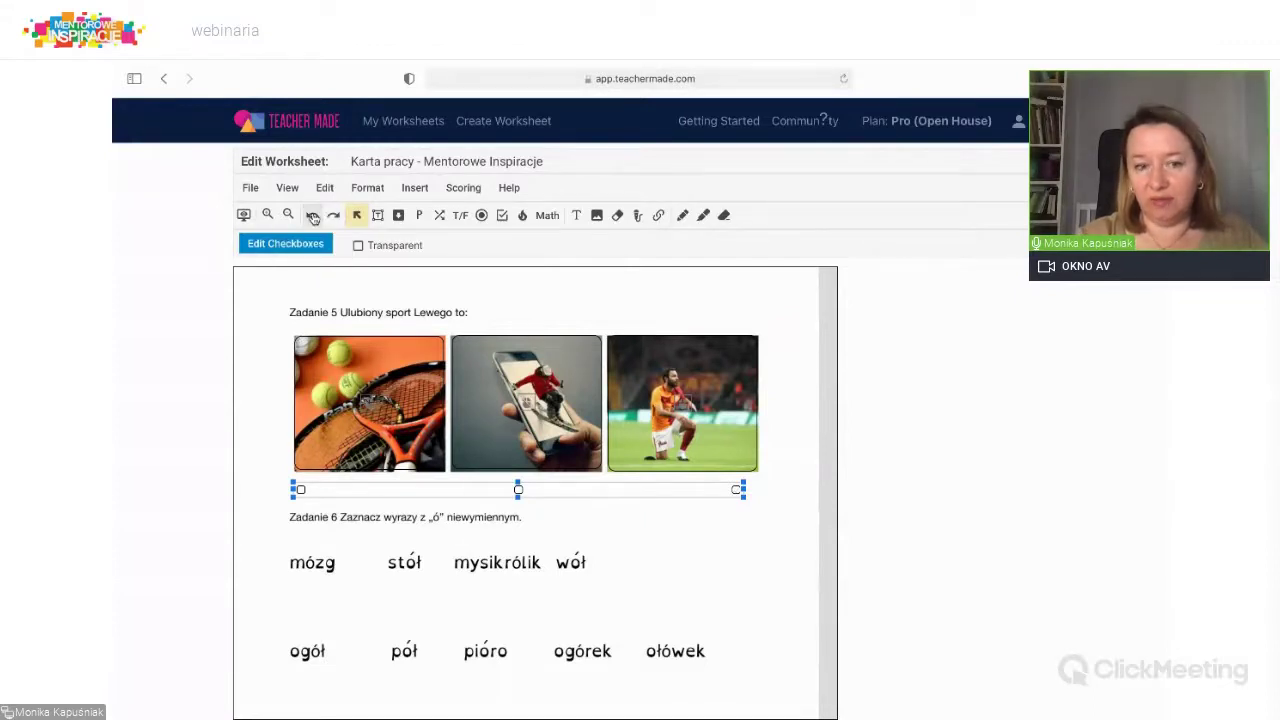
click(312, 217)
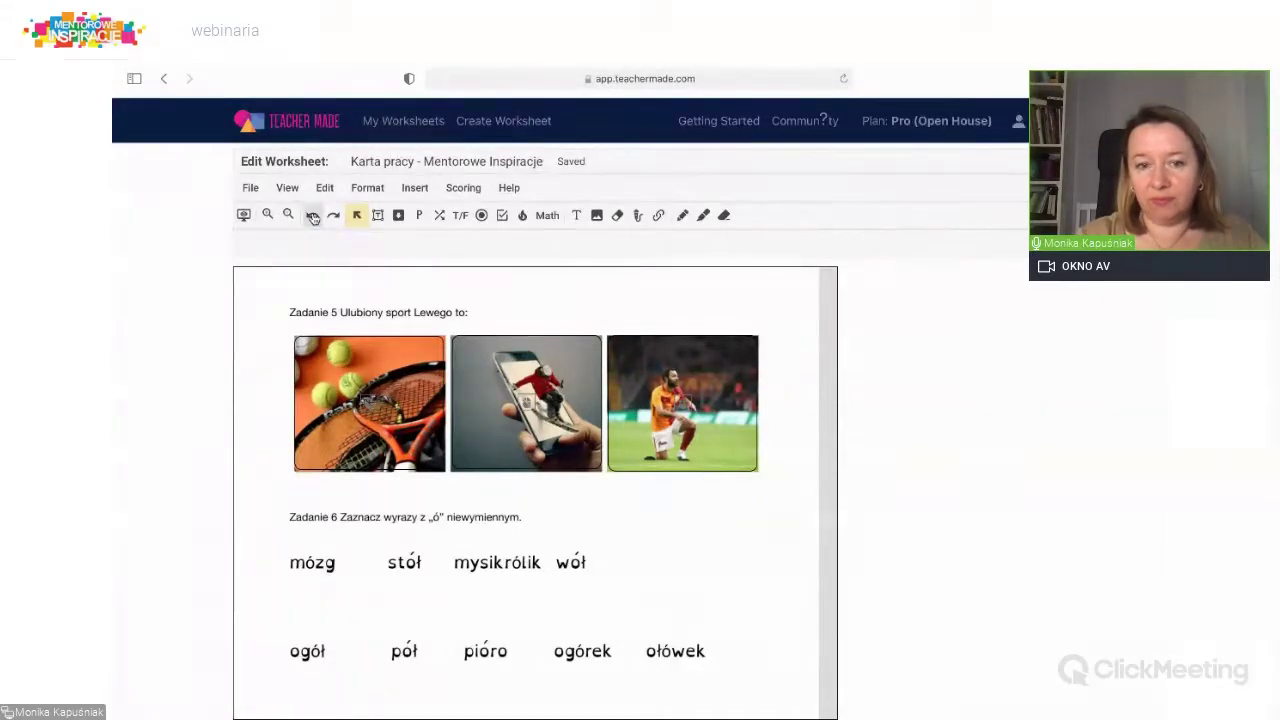
Step: Reopen the footballer image hot spot's scoring, keep it as is, and scroll to the Zadanie 6 words
click(660, 410)
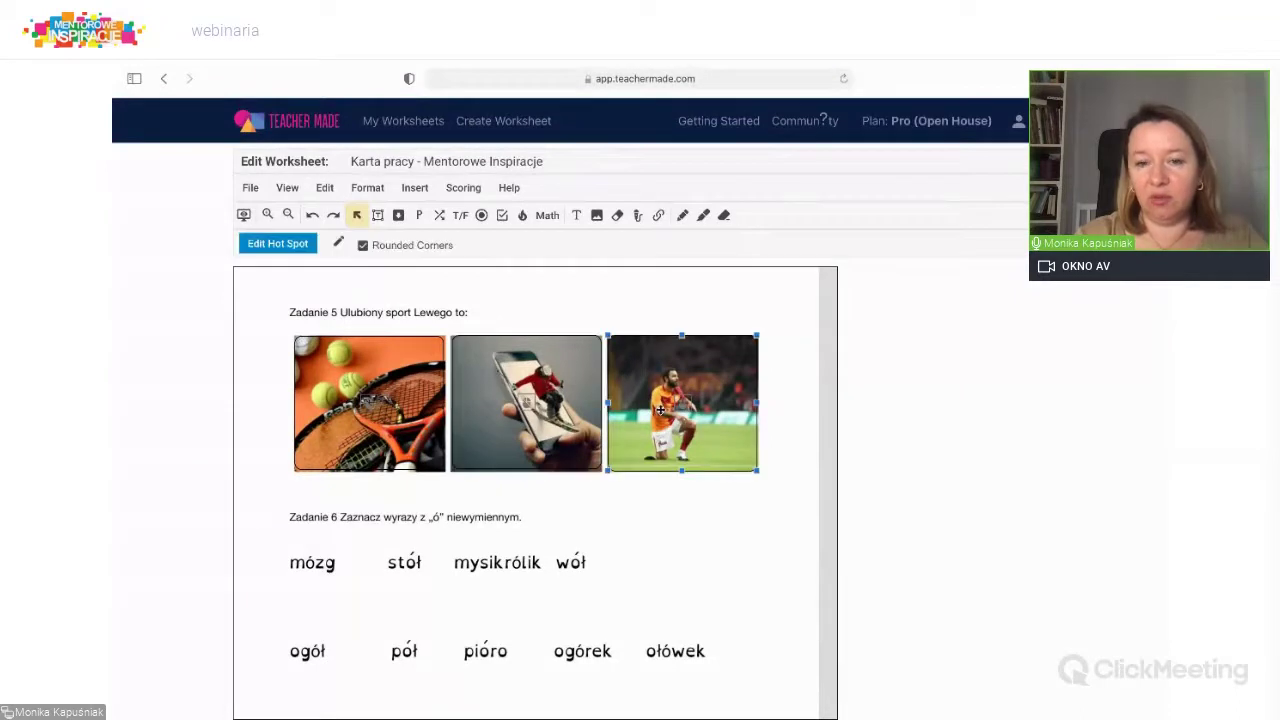
double_click(681, 382)
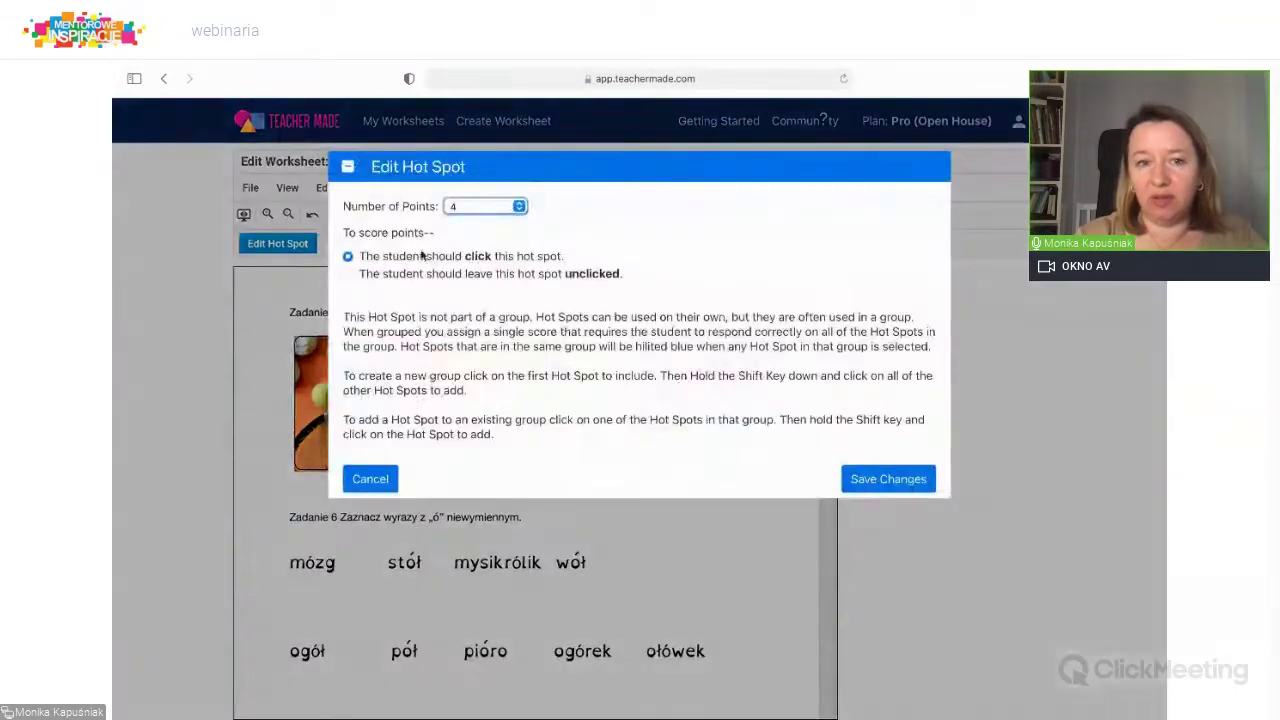
click(915, 480)
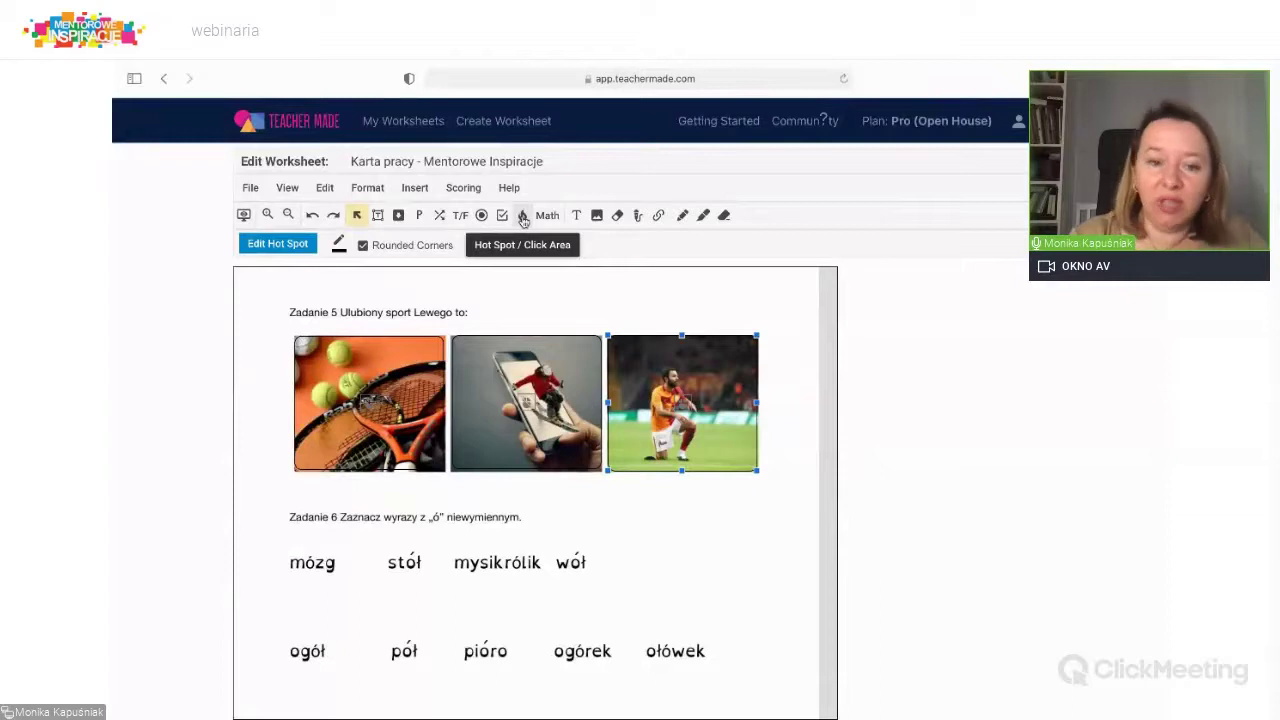
scroll(566, 514, down, 5)
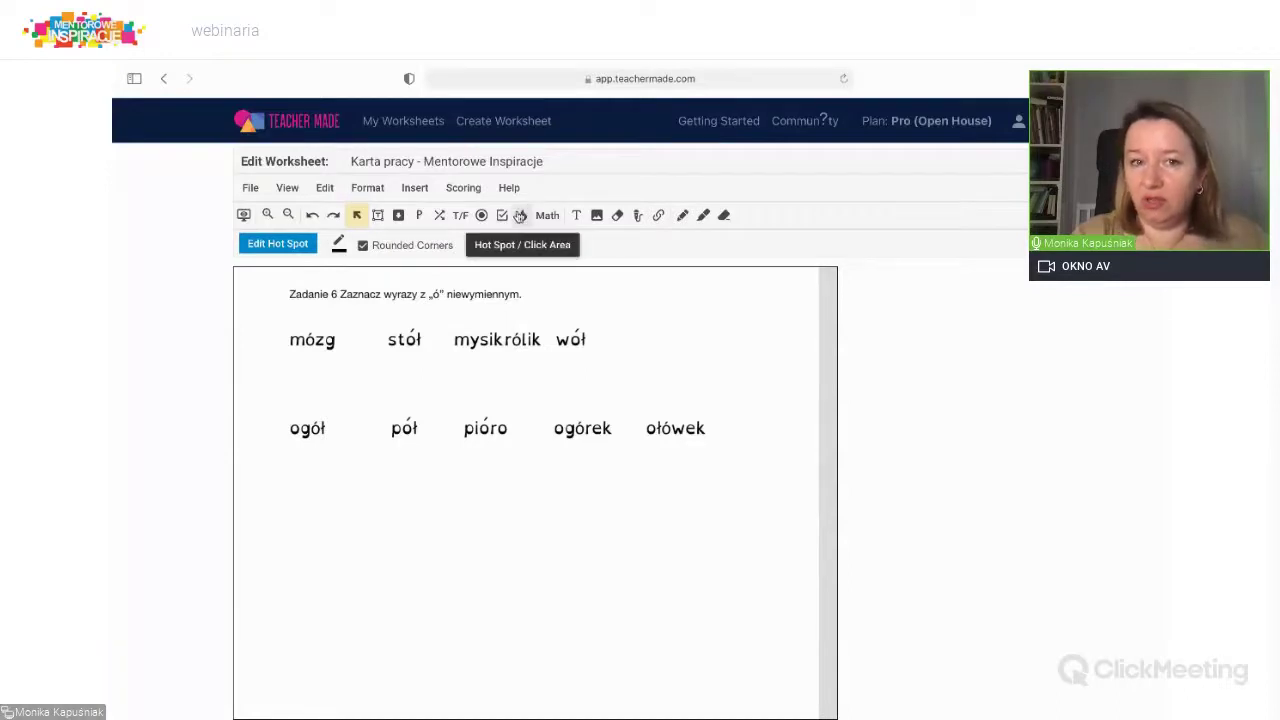
Step: Draw a rounded hot spot on mózg and place copies over mysikrólik, ogół, ogórek and ołówek
click(282, 330)
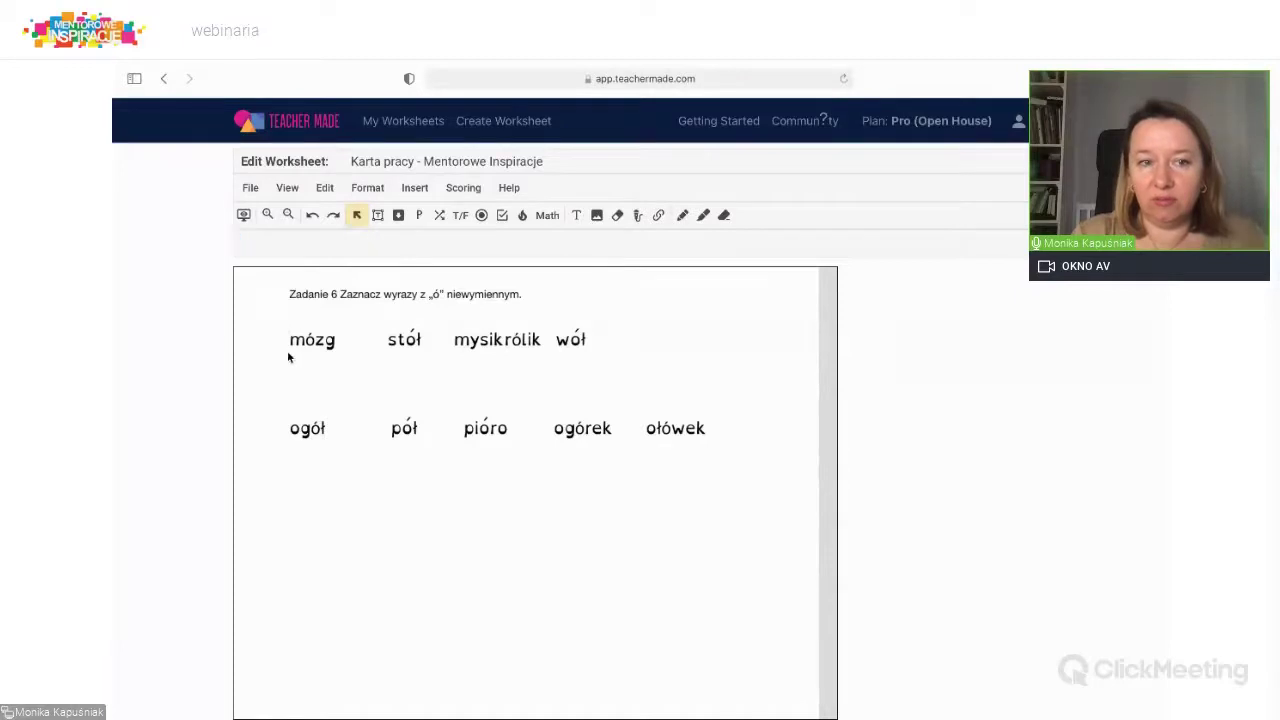
click(522, 215)
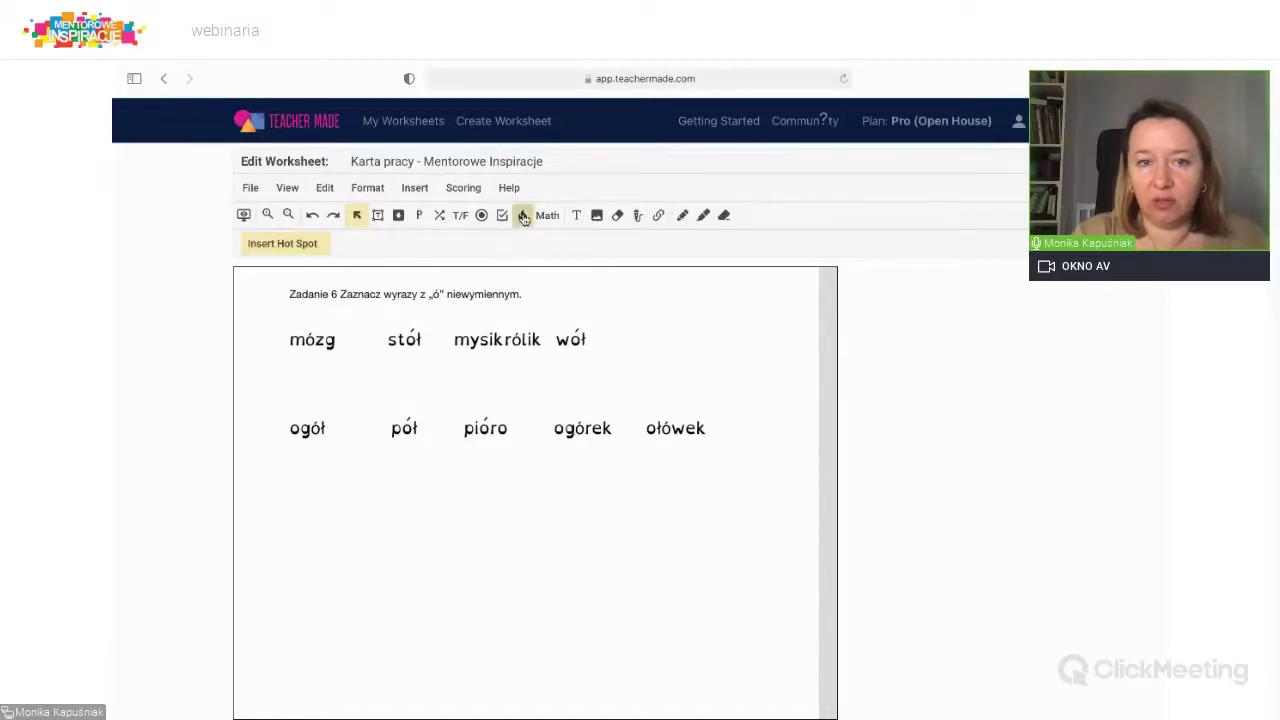
drag(304, 348, 354, 355)
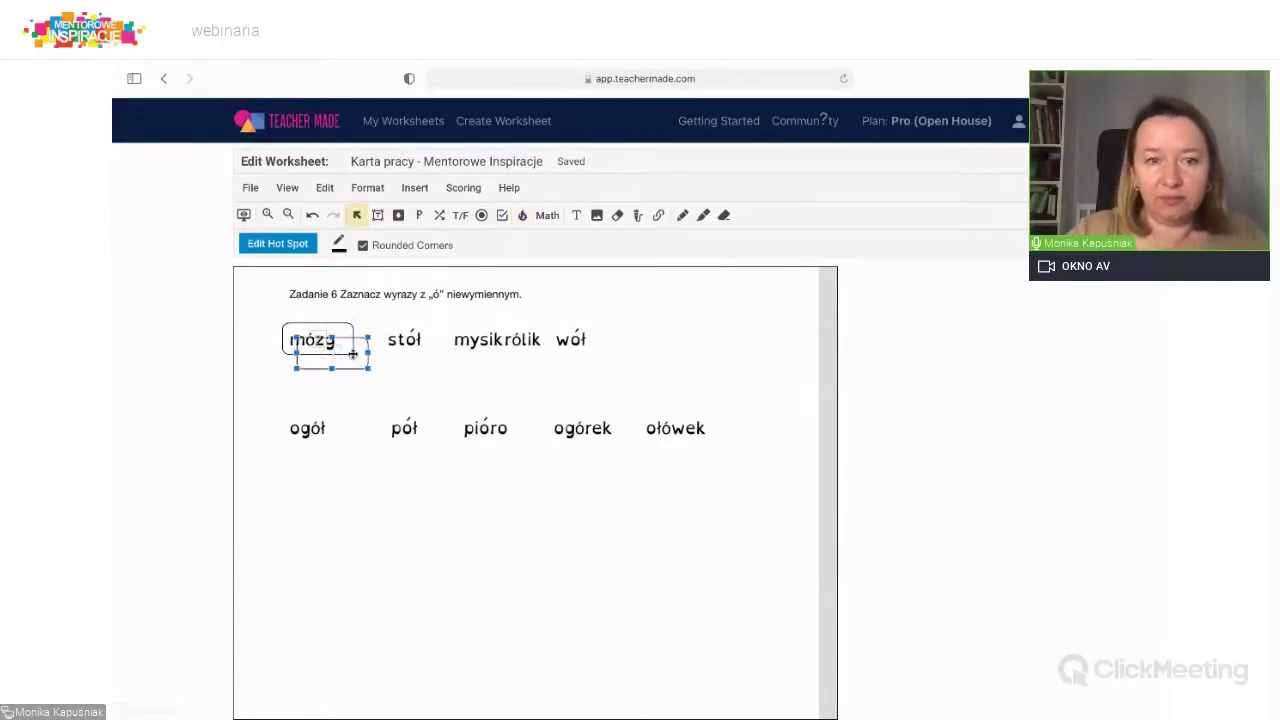
key(ctrl+v)
drag(468, 390, 548, 340)
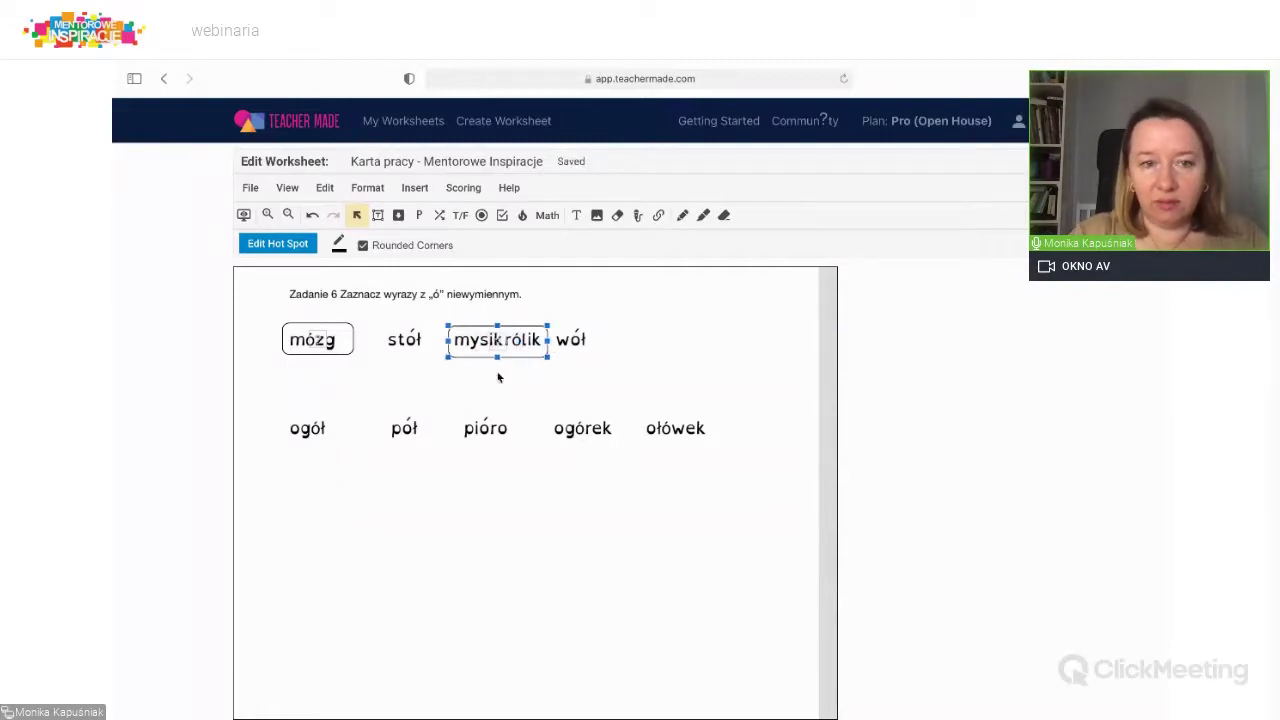
key(ctrl+v)
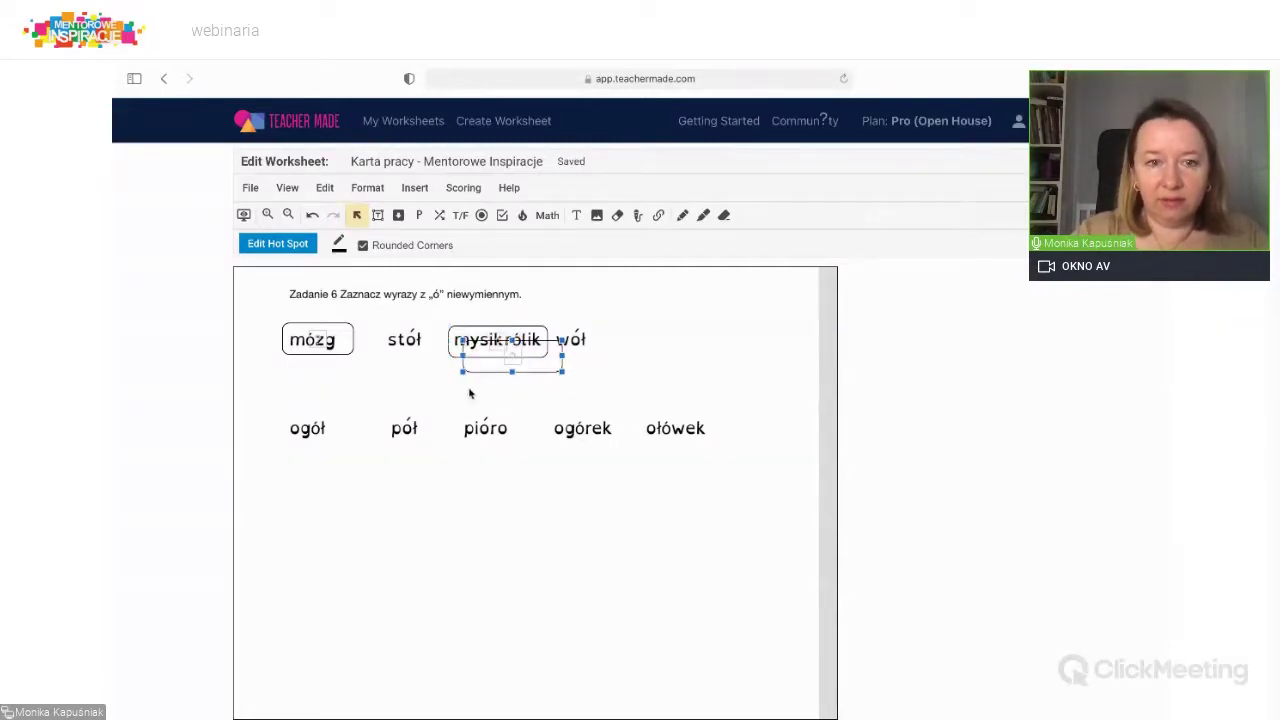
drag(546, 360, 347, 429)
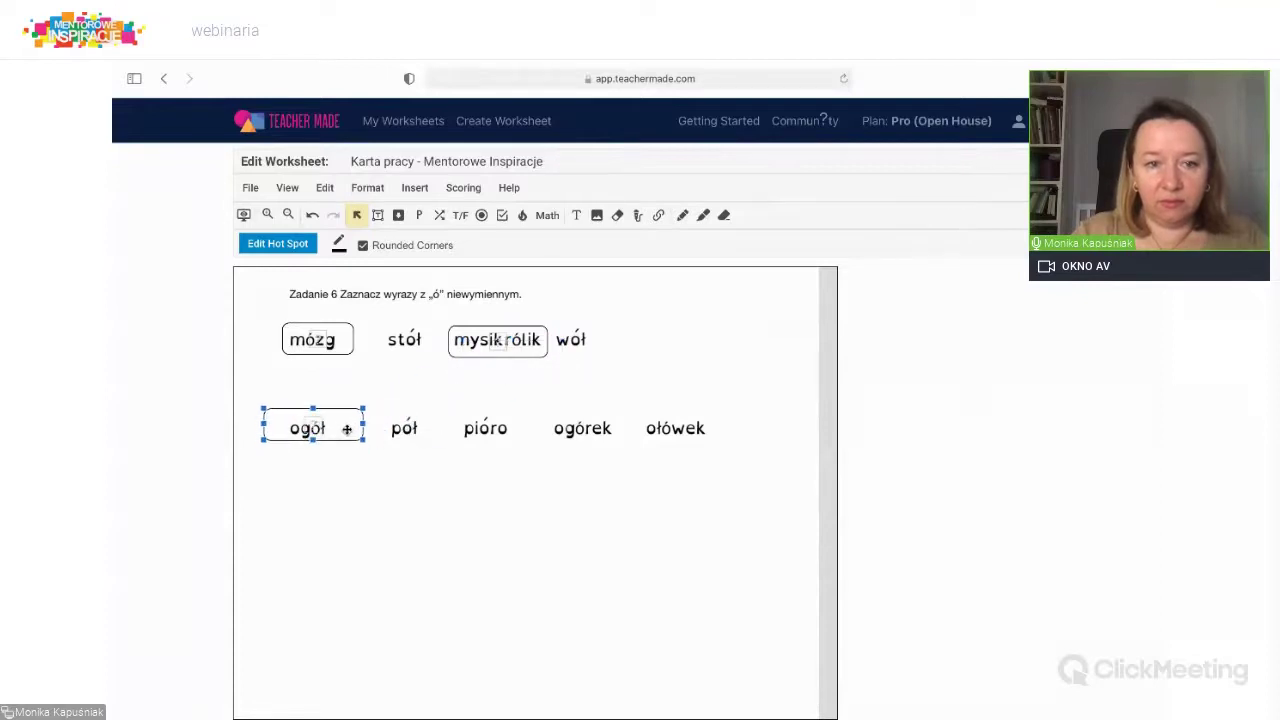
key(ctrl+v)
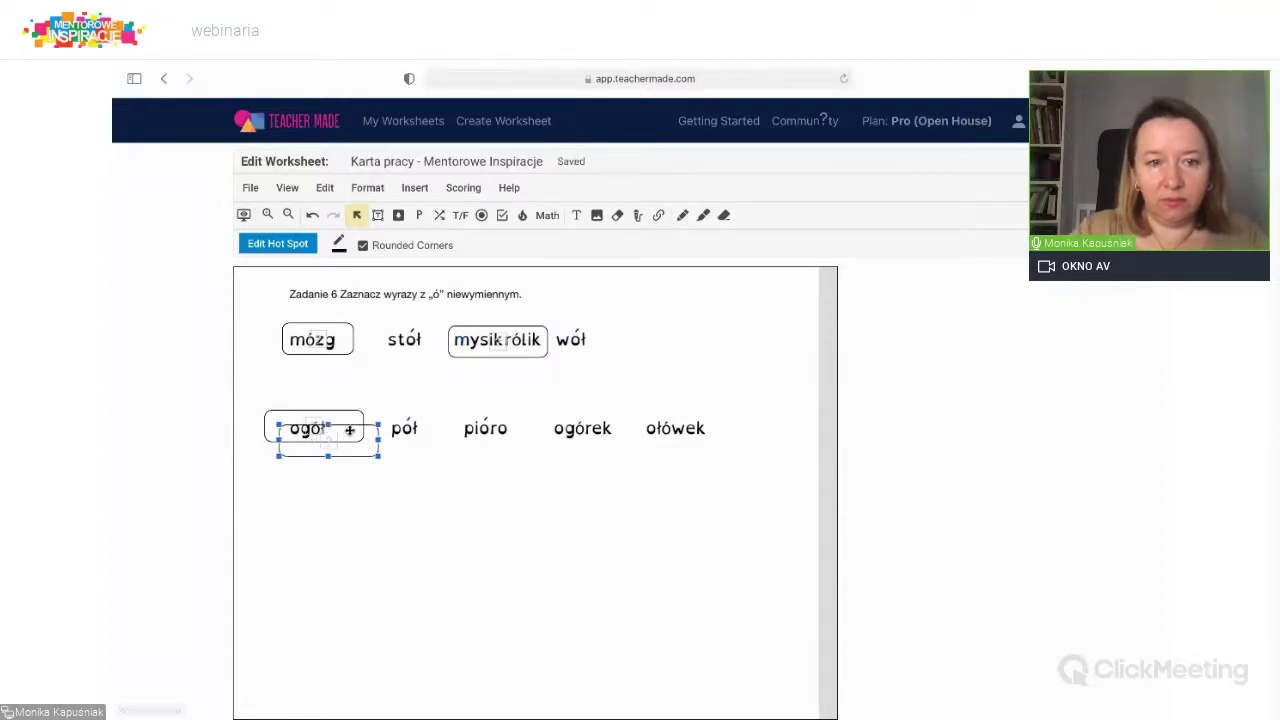
drag(371, 443, 617, 432)
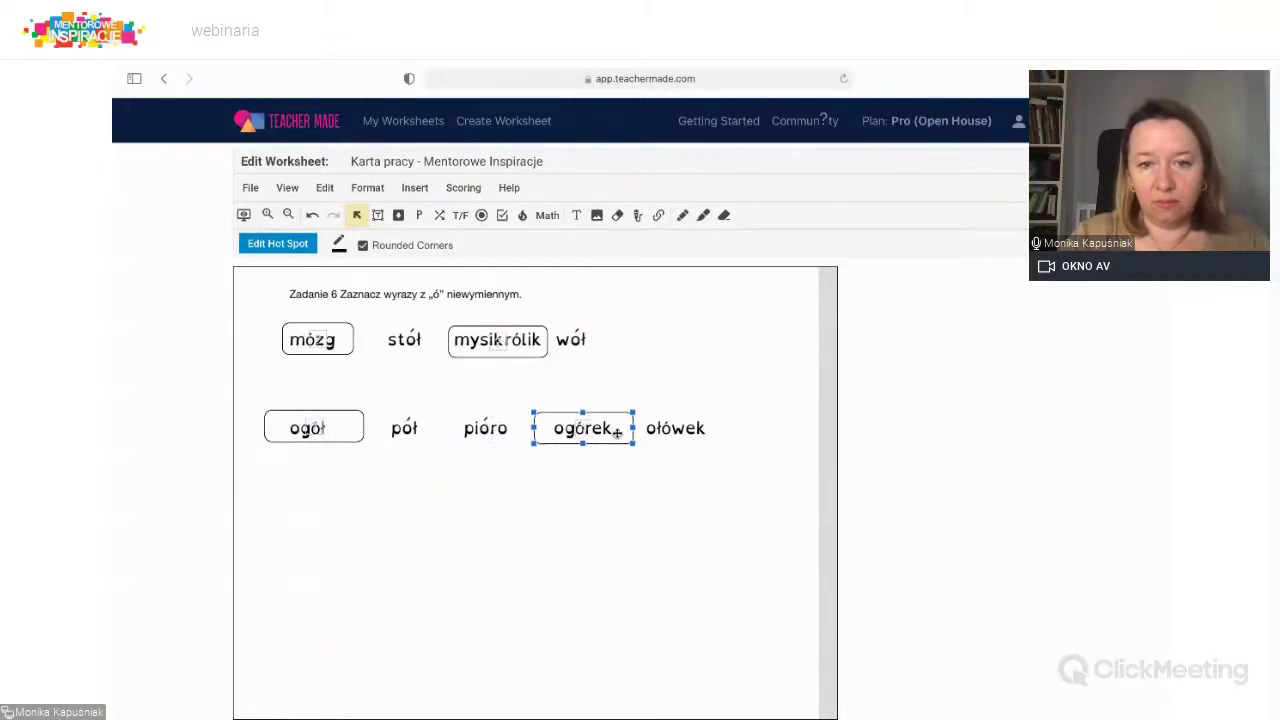
key(ctrl+v)
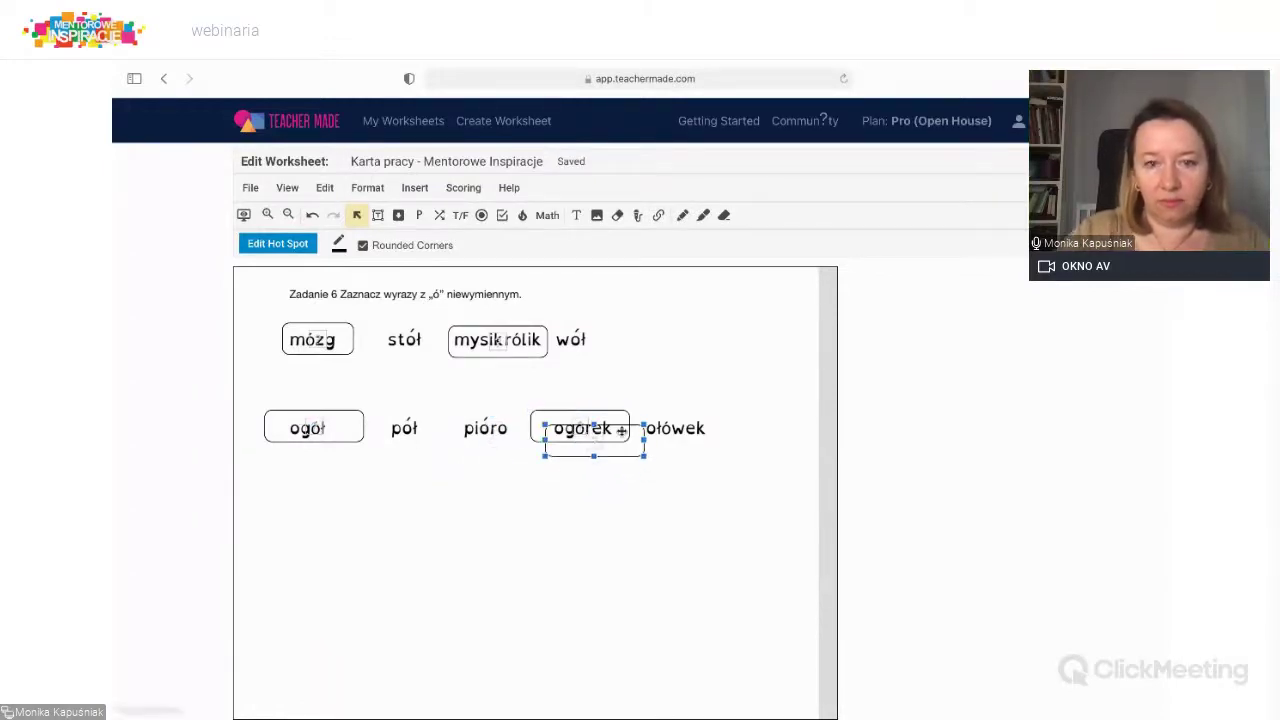
drag(621, 430, 720, 428)
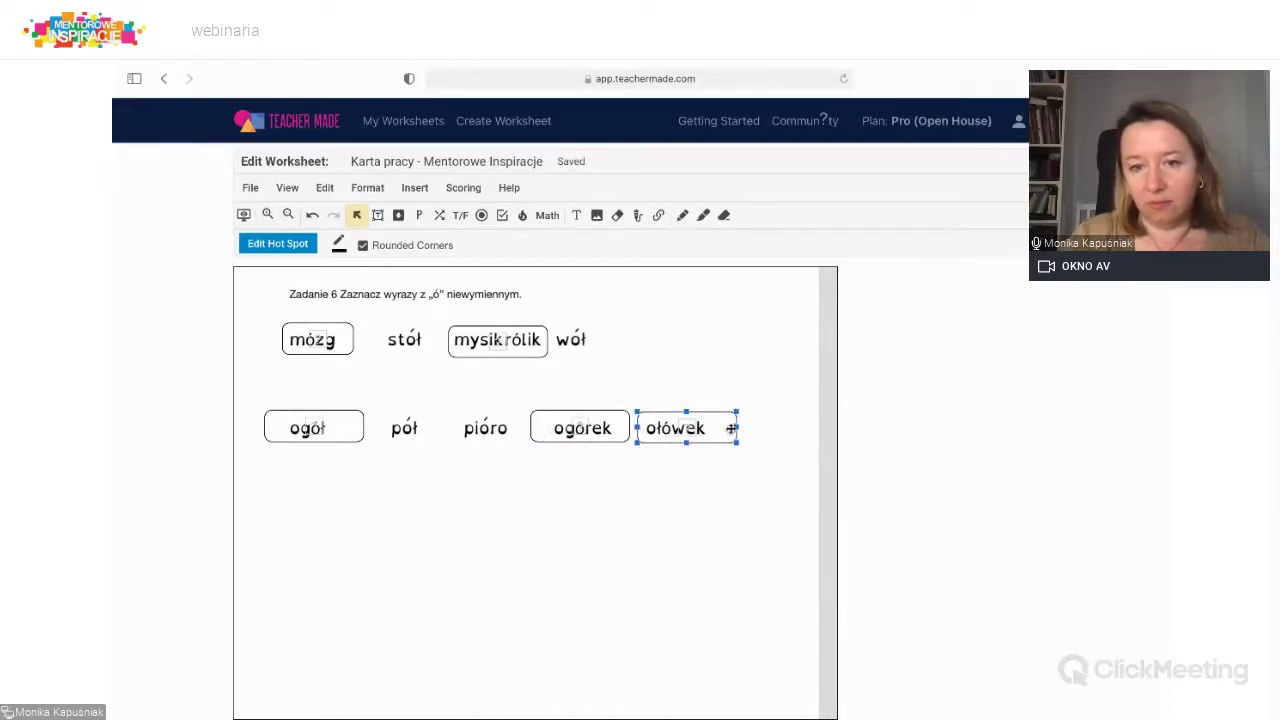
Step: Copy the mózg hot spot onto stół and the remaining words such as pióro
click(716, 527)
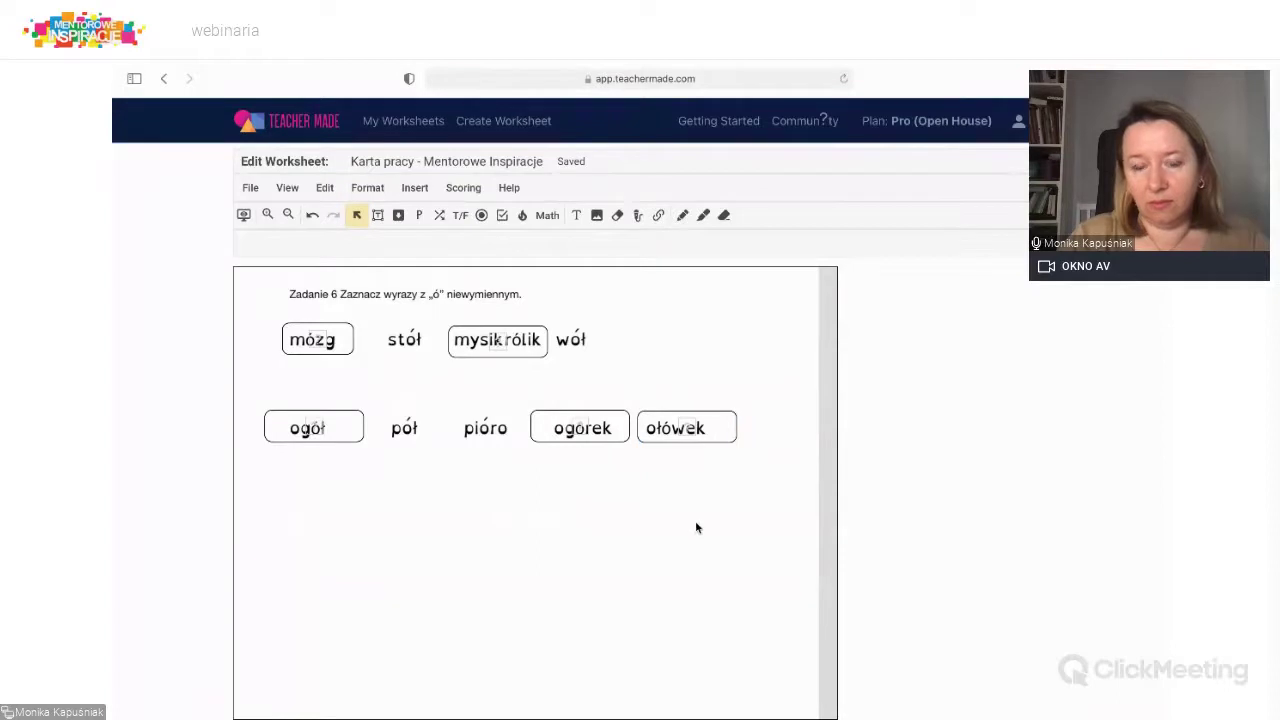
click(319, 338)
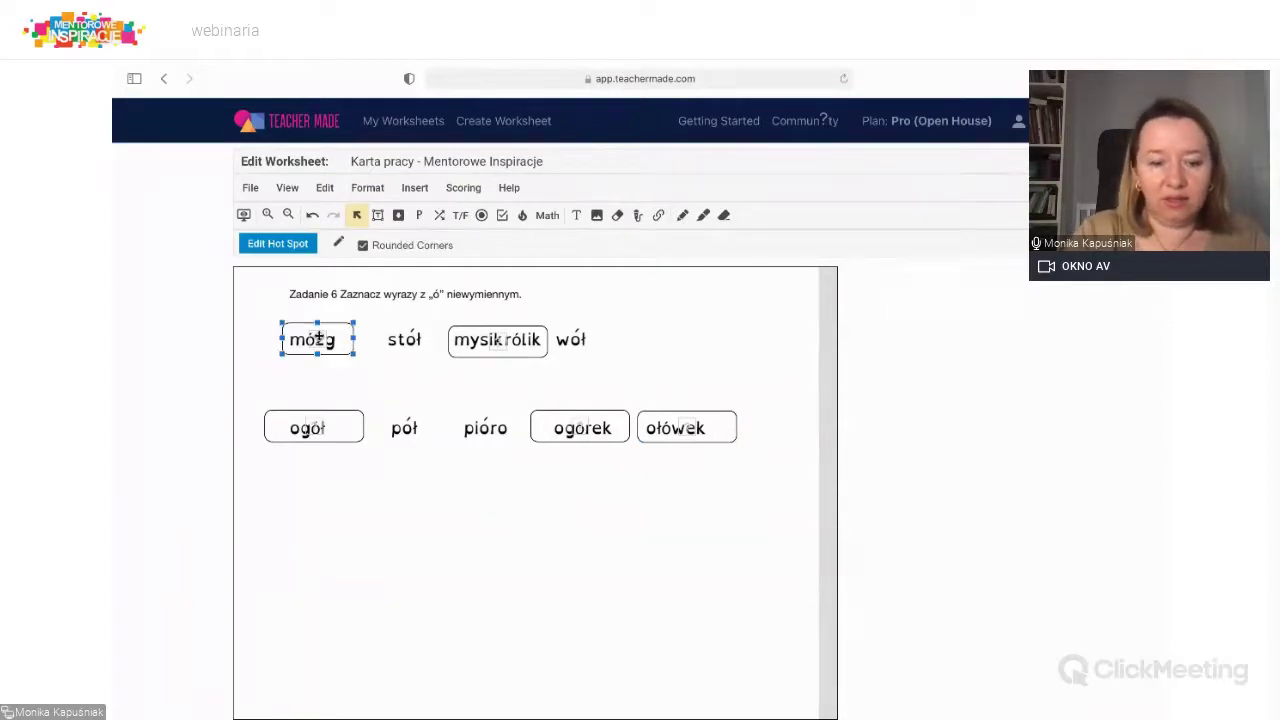
key(ctrl+c)
key(ctrl+v)
drag(333, 352, 510, 431)
key(ctrl+v)
key(ctrl+v)
key(ctrl+v)
click(604, 517)
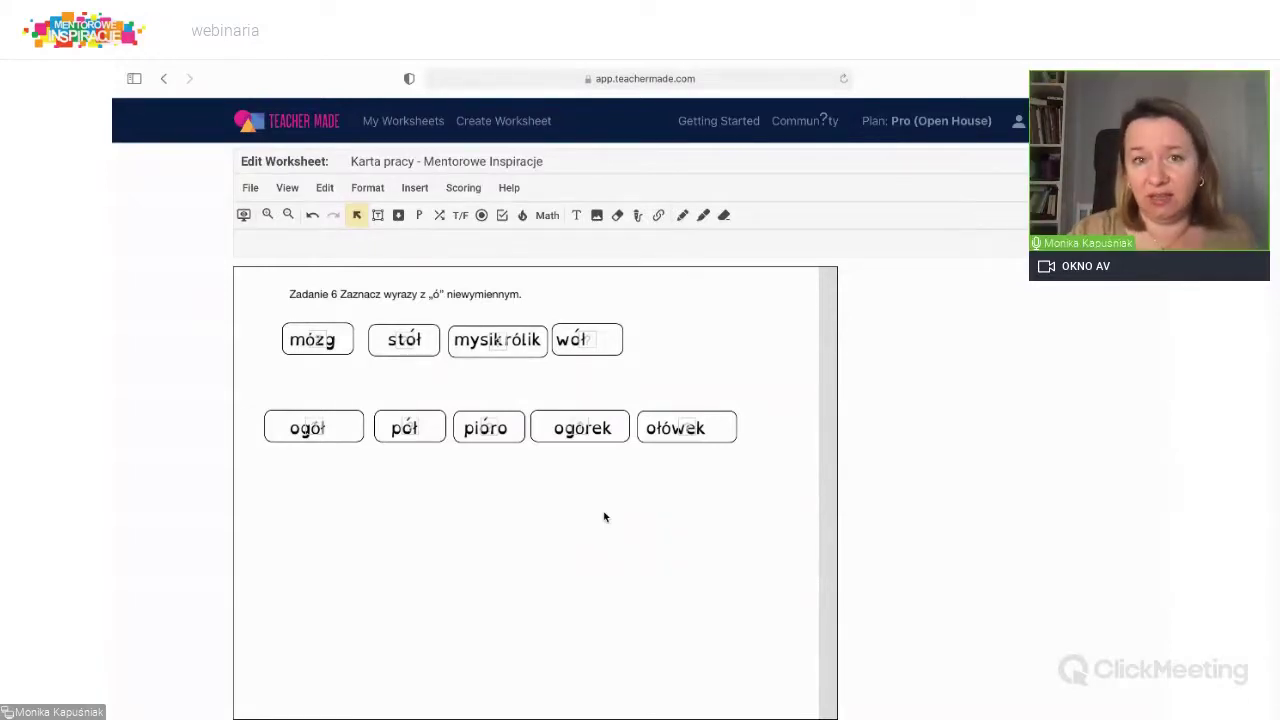
Step: Score mózg and mysikrólik as should-click, and stół and wół as leave-unclicked
click(342, 350)
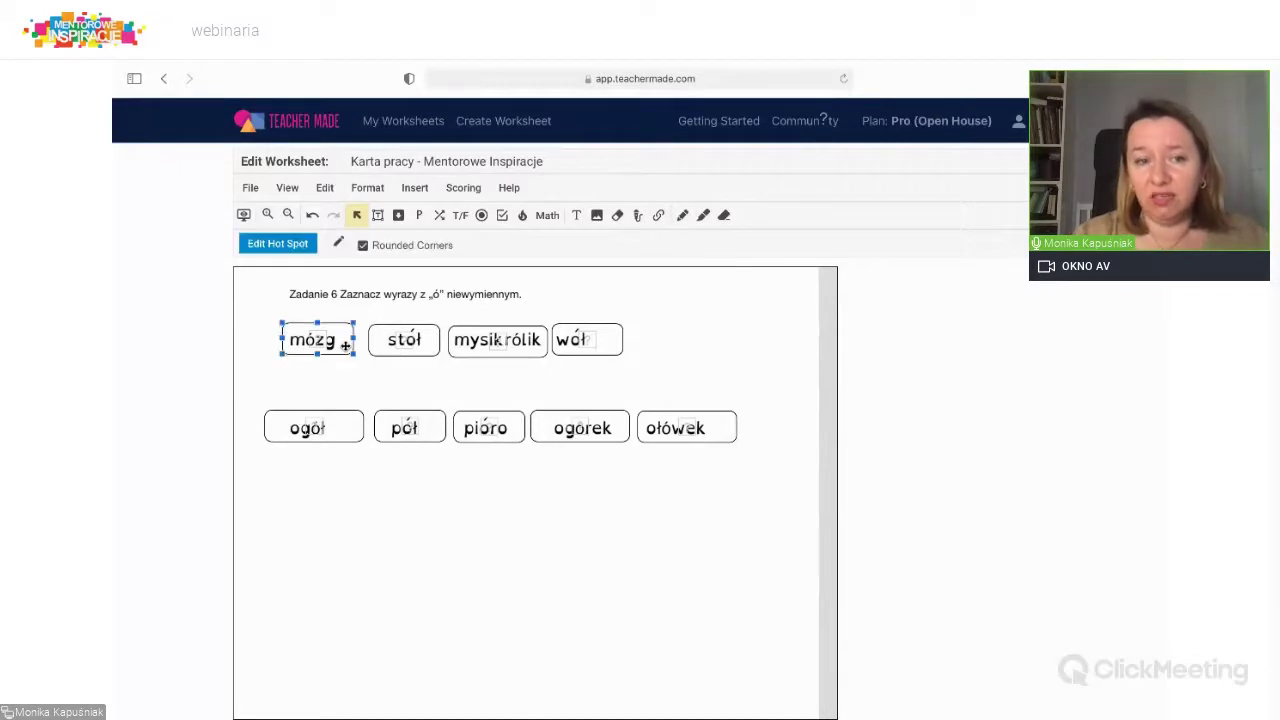
double_click(340, 342)
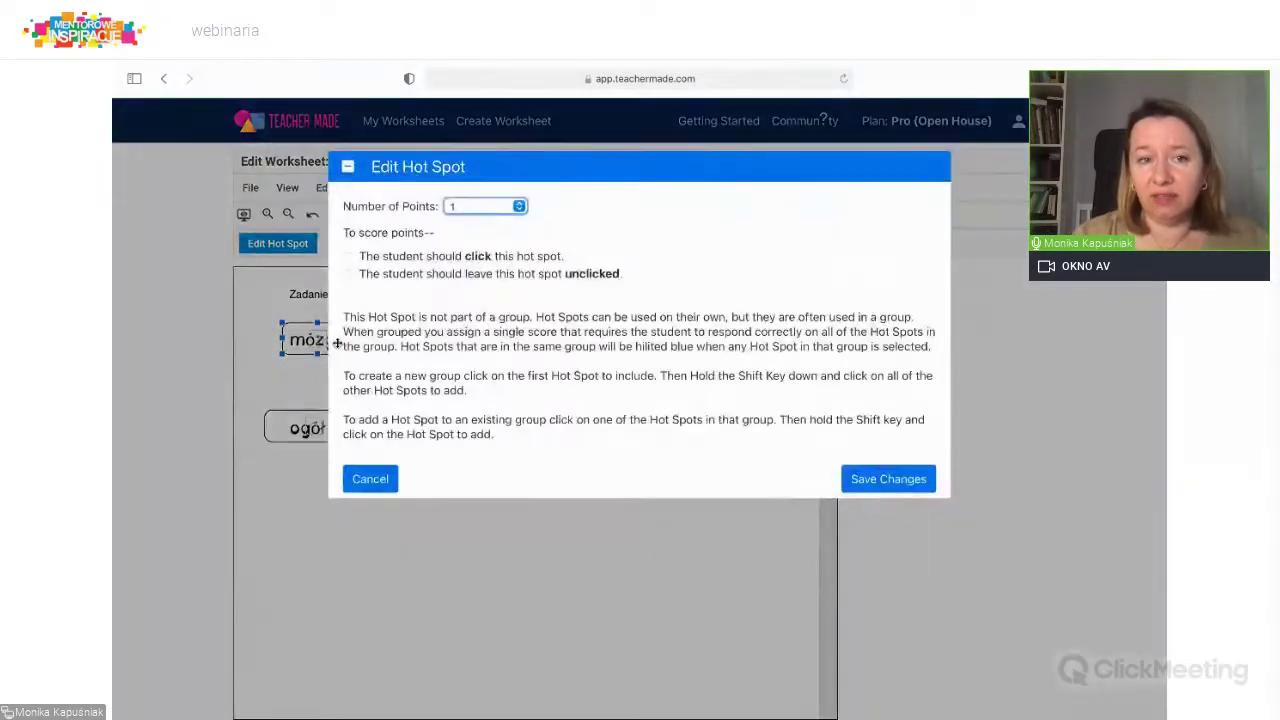
click(348, 257)
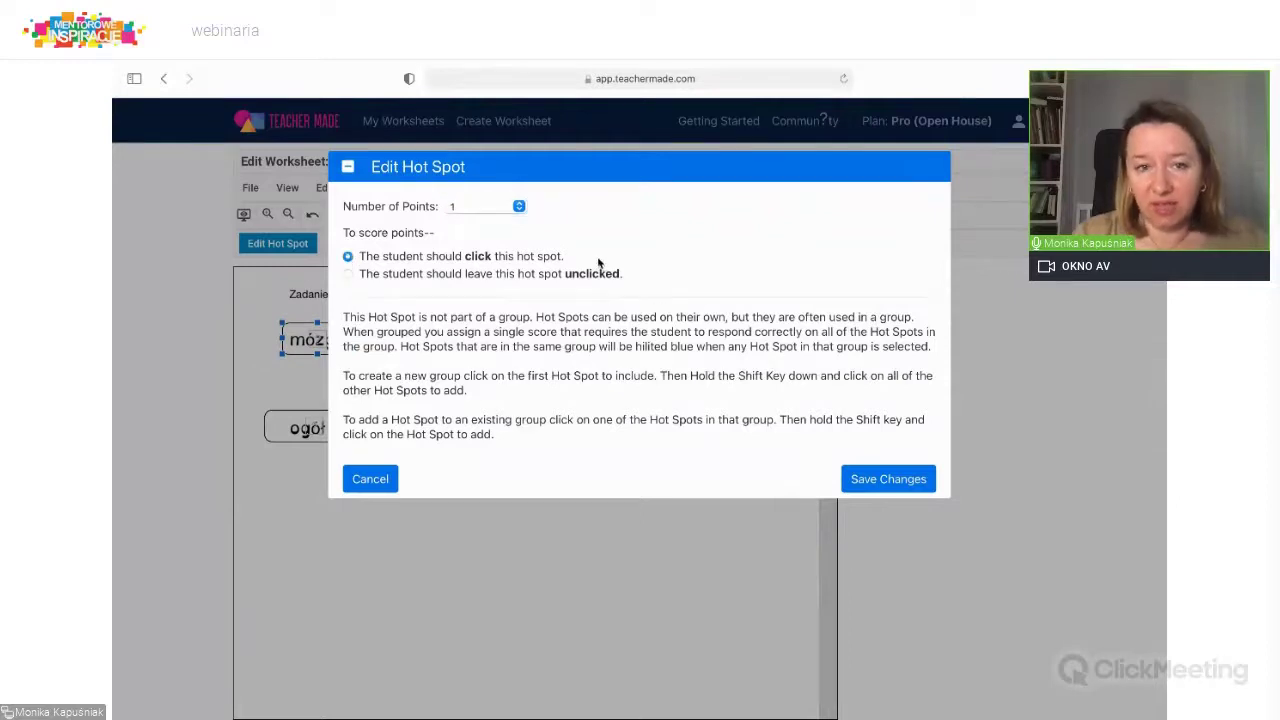
click(887, 477)
click(408, 342)
double_click(408, 342)
click(348, 274)
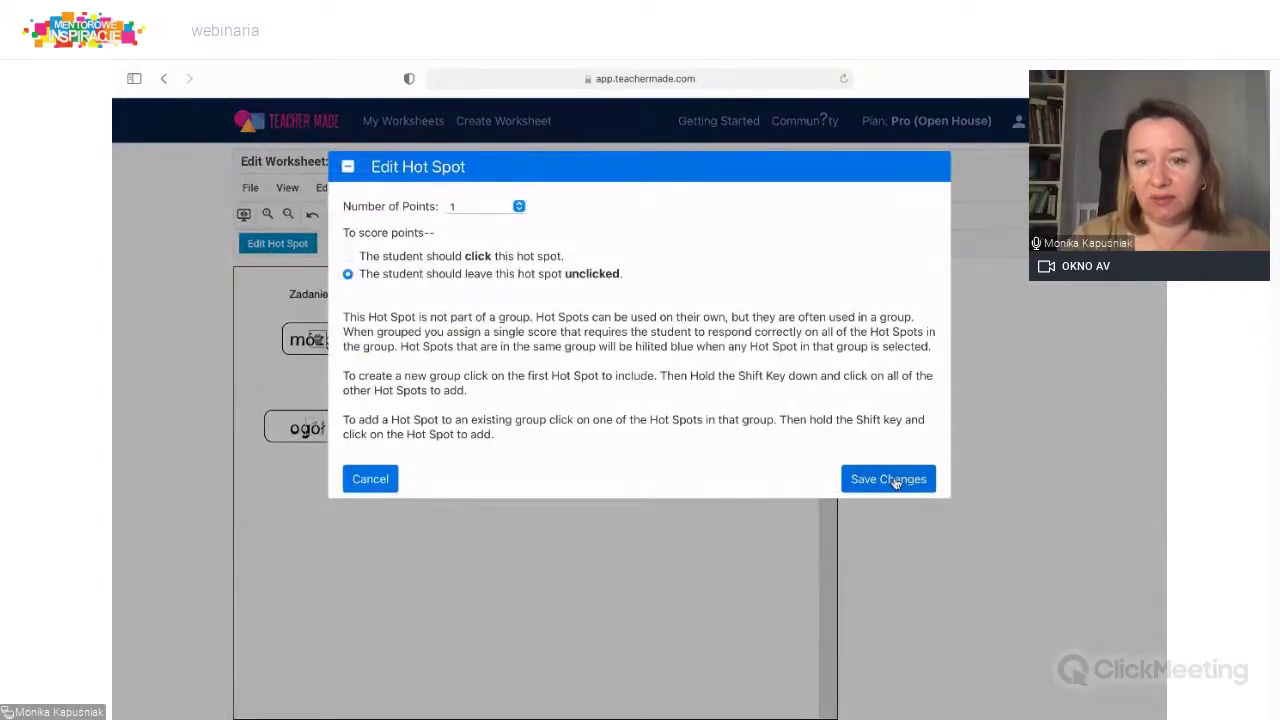
click(893, 480)
double_click(505, 340)
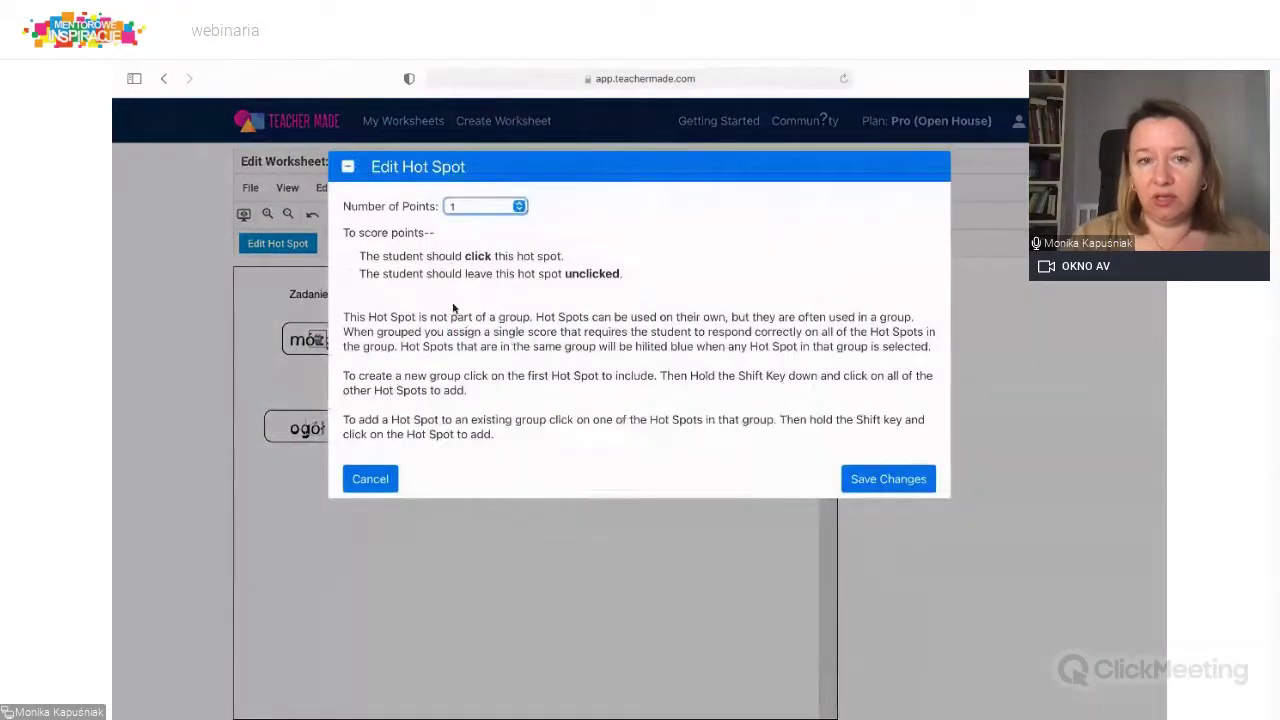
click(349, 257)
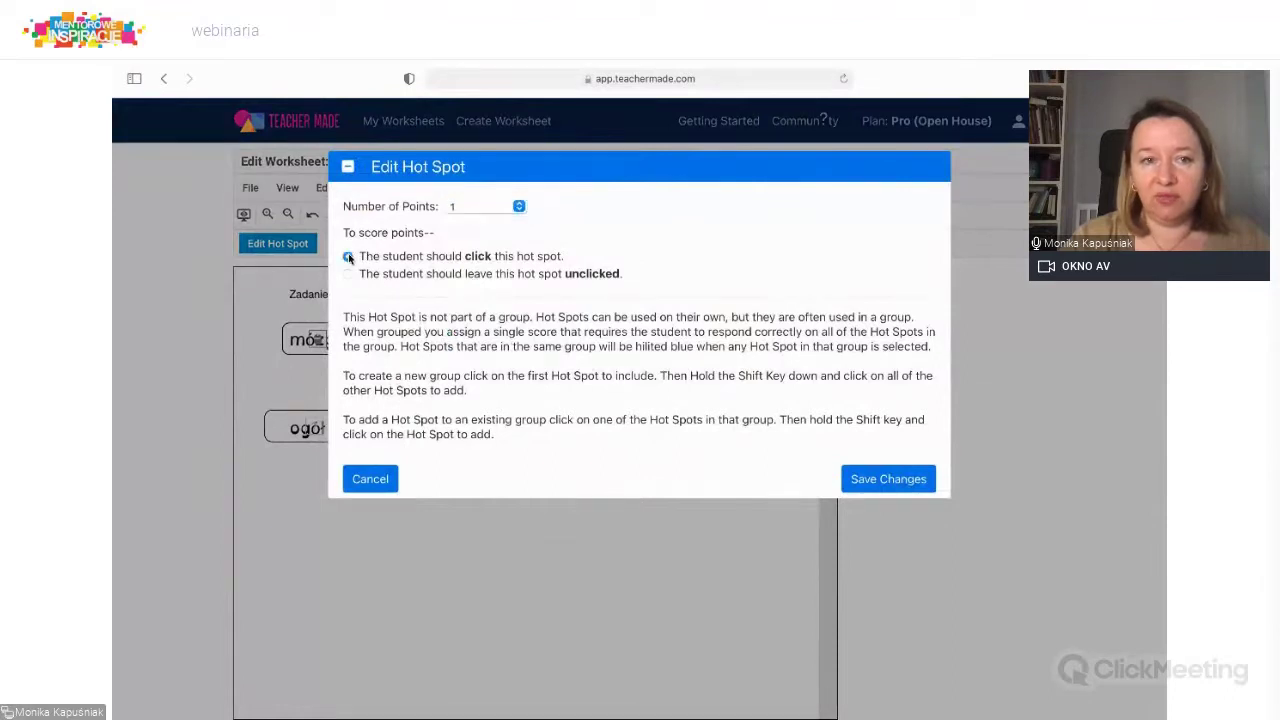
click(905, 482)
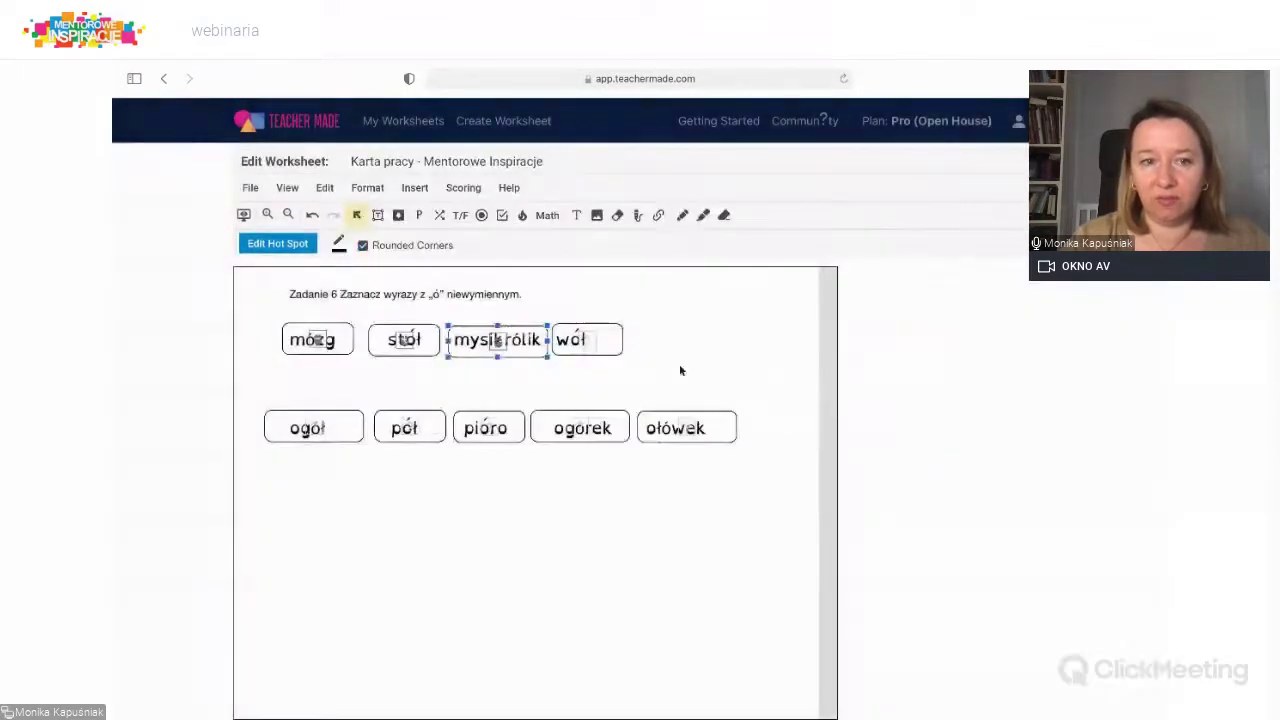
double_click(607, 342)
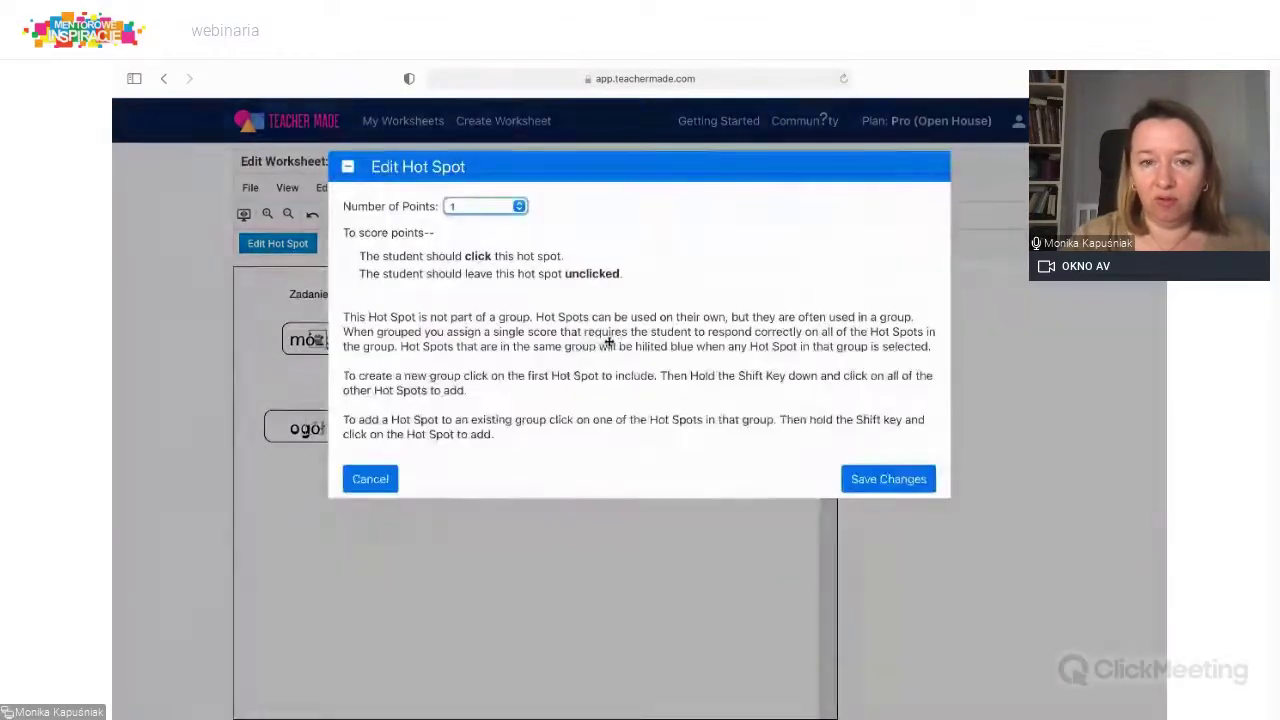
click(348, 273)
click(881, 481)
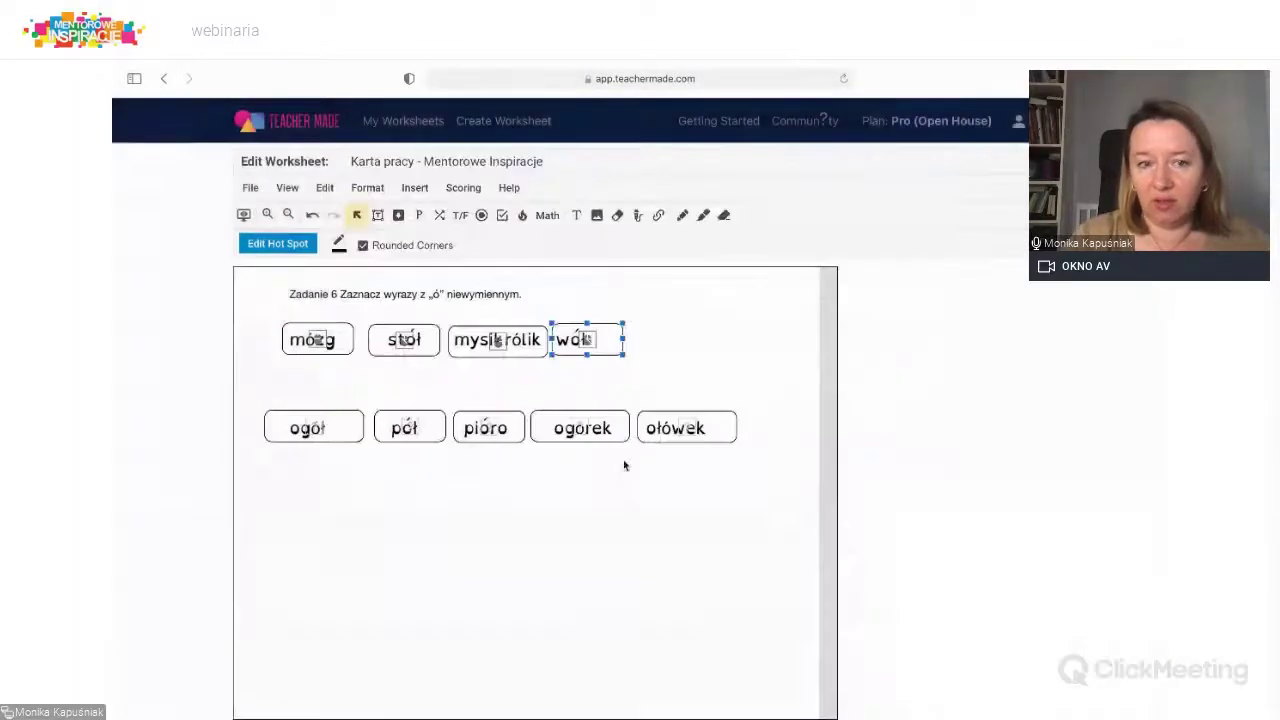
Step: Score ogół as should-click, and pół and pióro as leave-unclicked
double_click(337, 429)
click(348, 256)
click(868, 479)
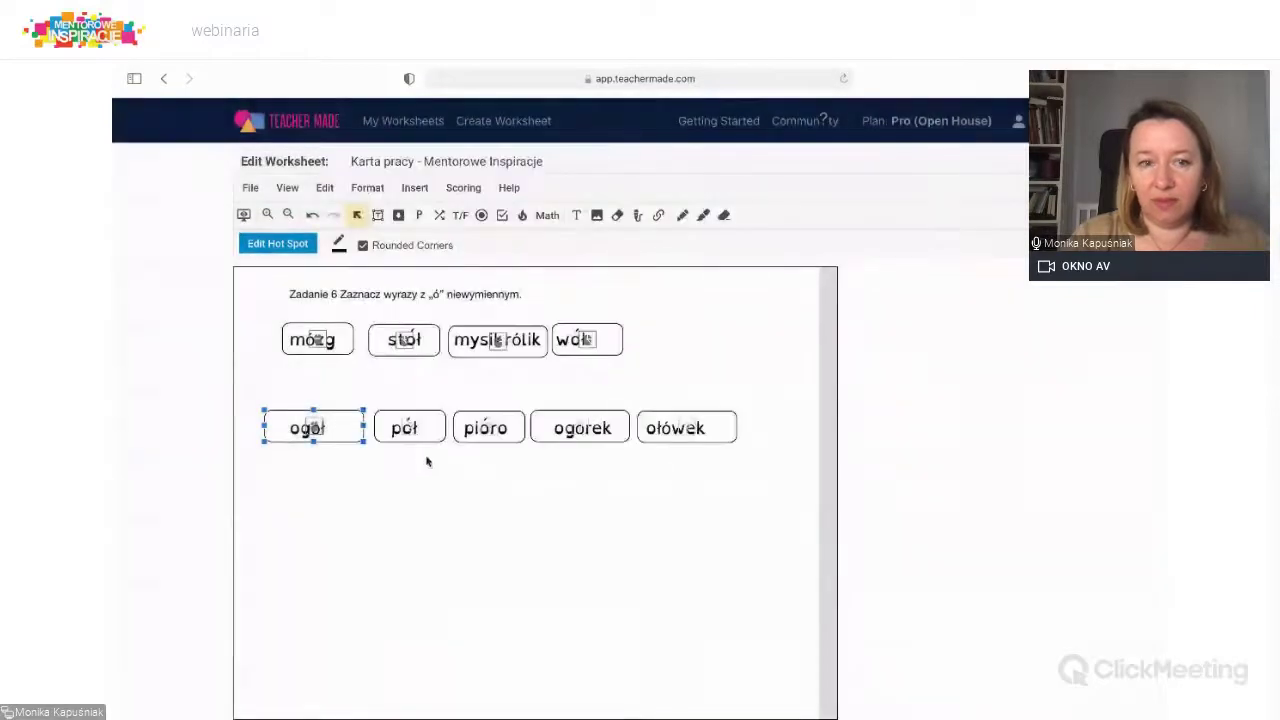
double_click(428, 422)
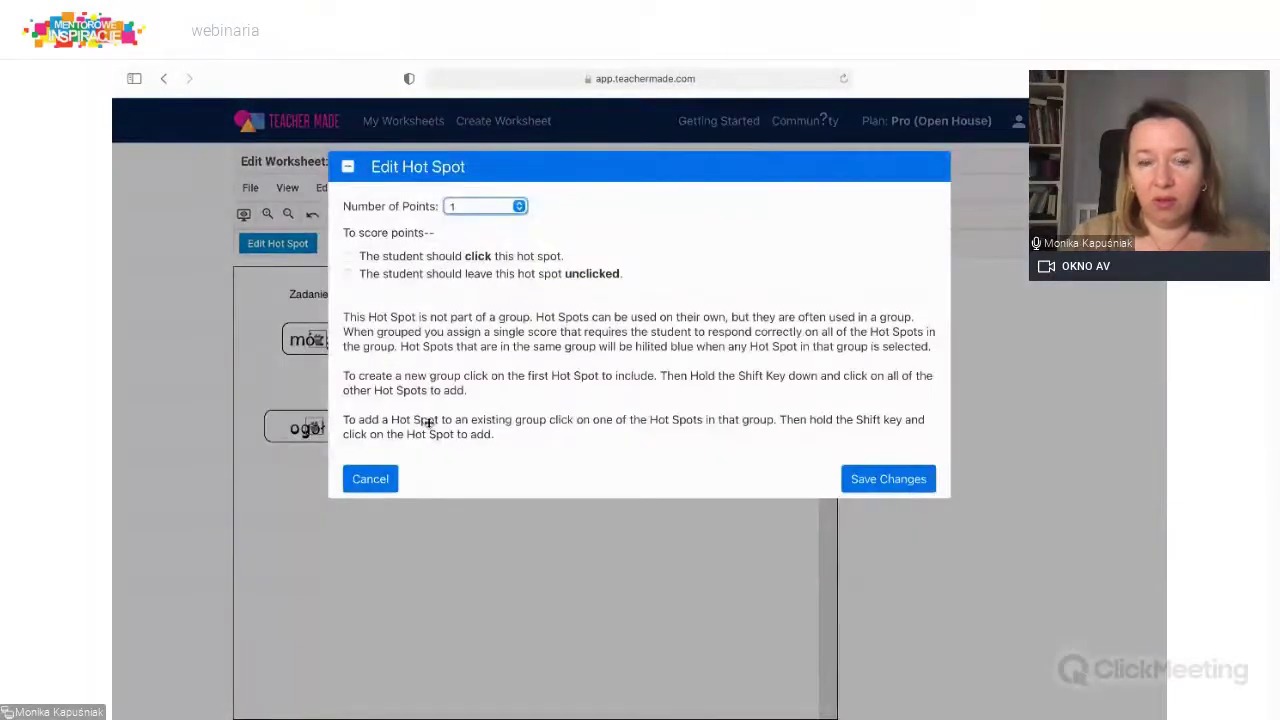
click(347, 274)
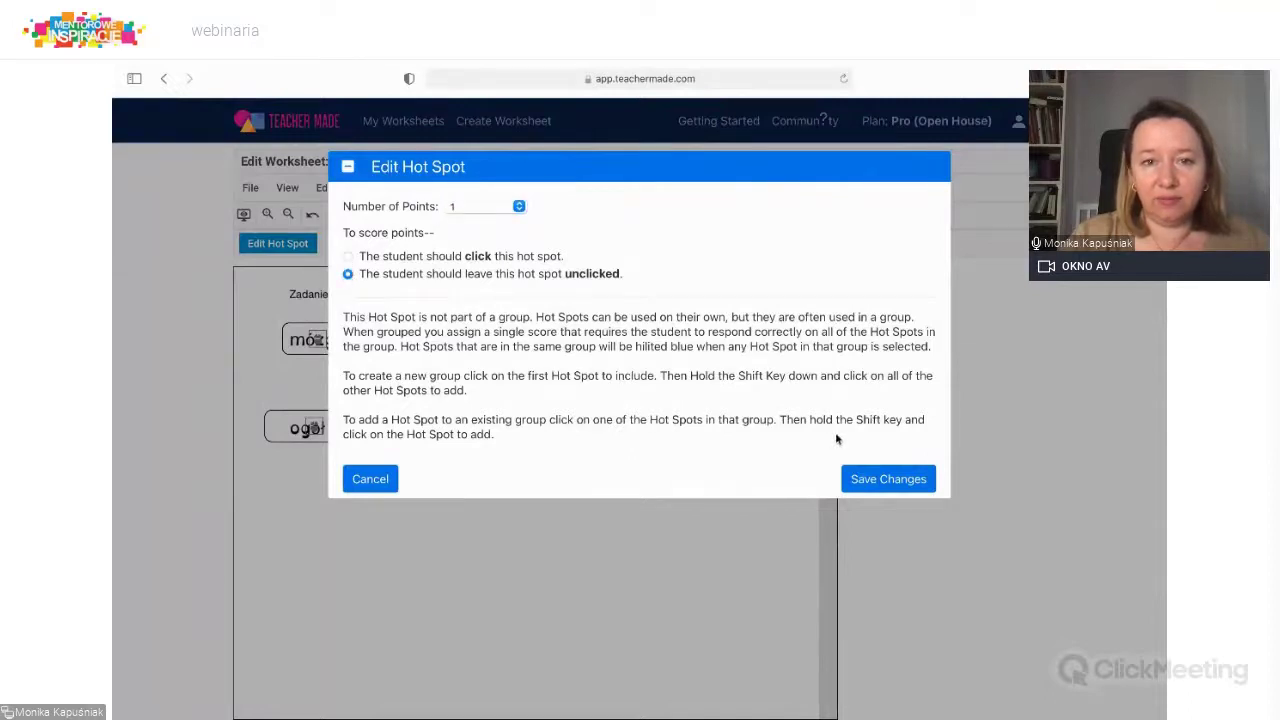
click(888, 479)
click(510, 422)
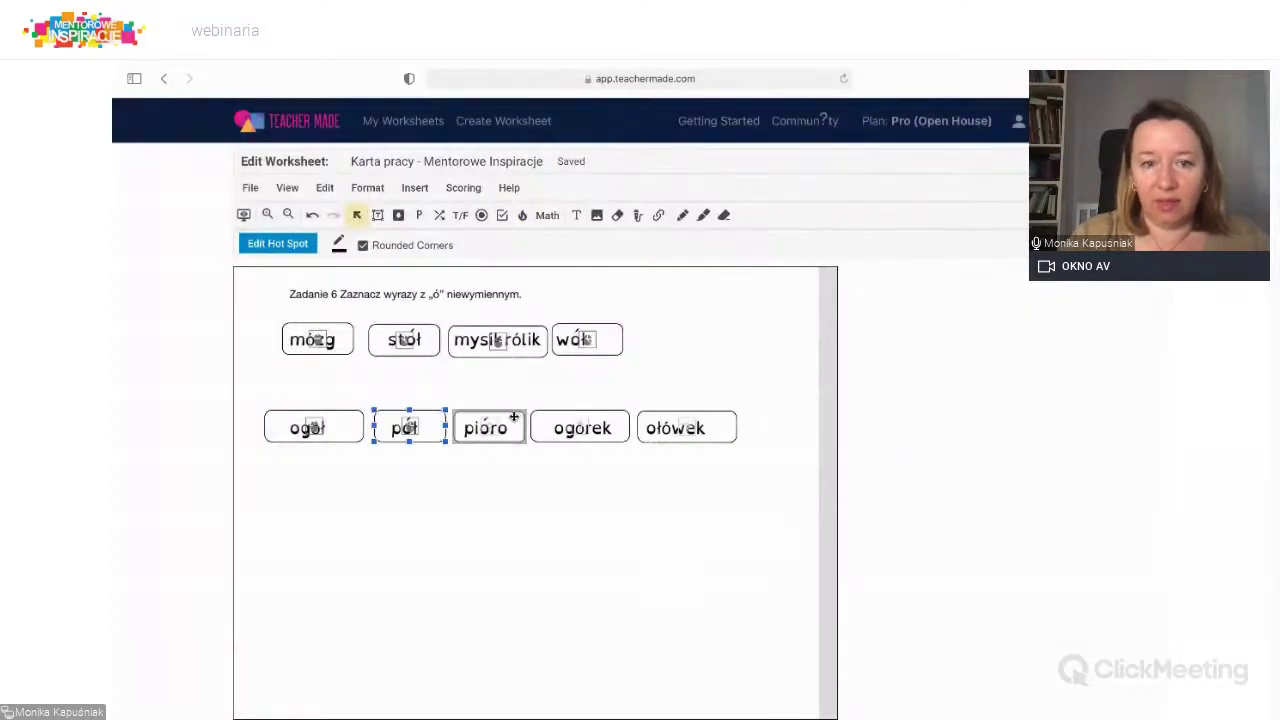
double_click(510, 422)
click(347, 274)
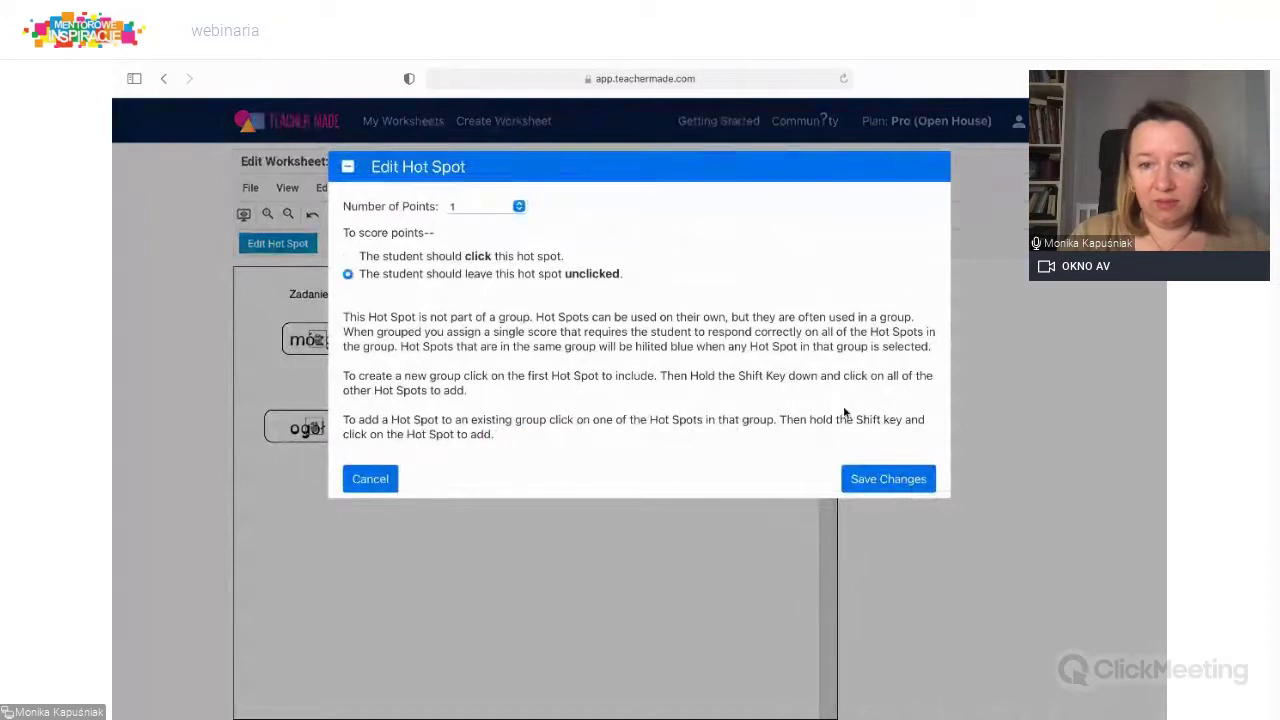
click(884, 478)
Step: Score ogórek and ołówek as words students should click
click(616, 421)
double_click(616, 421)
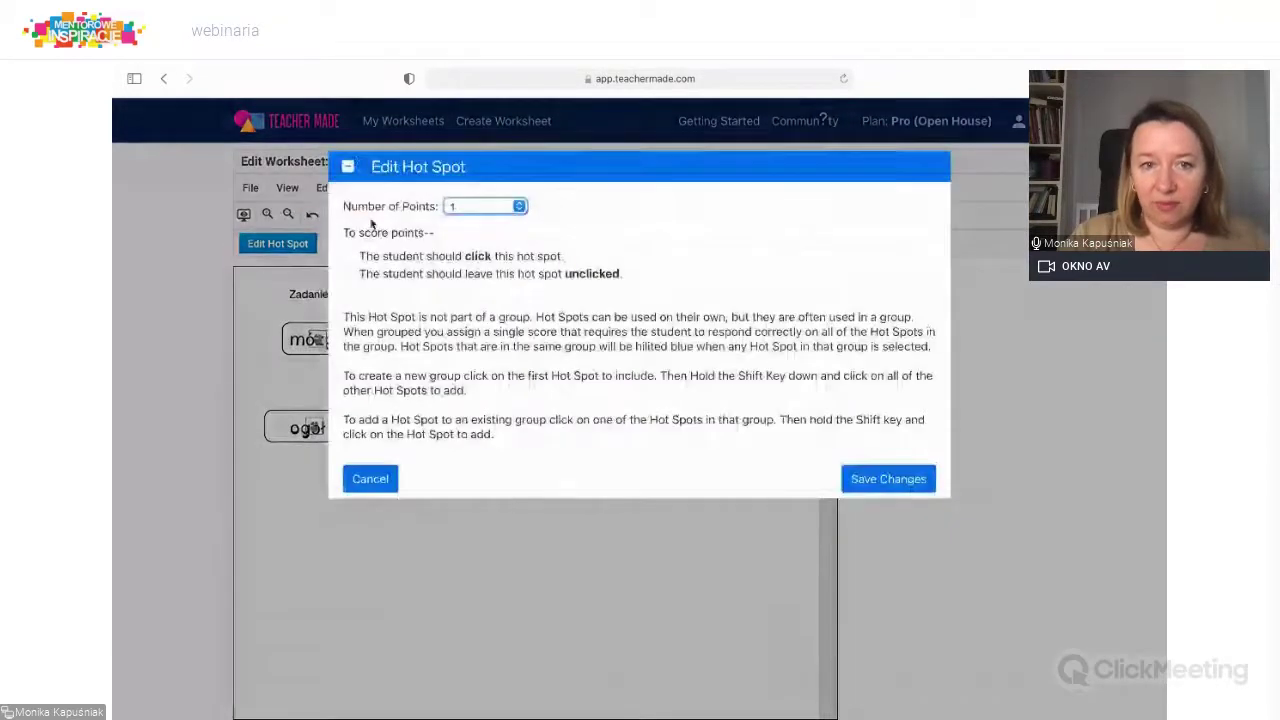
click(348, 257)
click(889, 478)
double_click(718, 421)
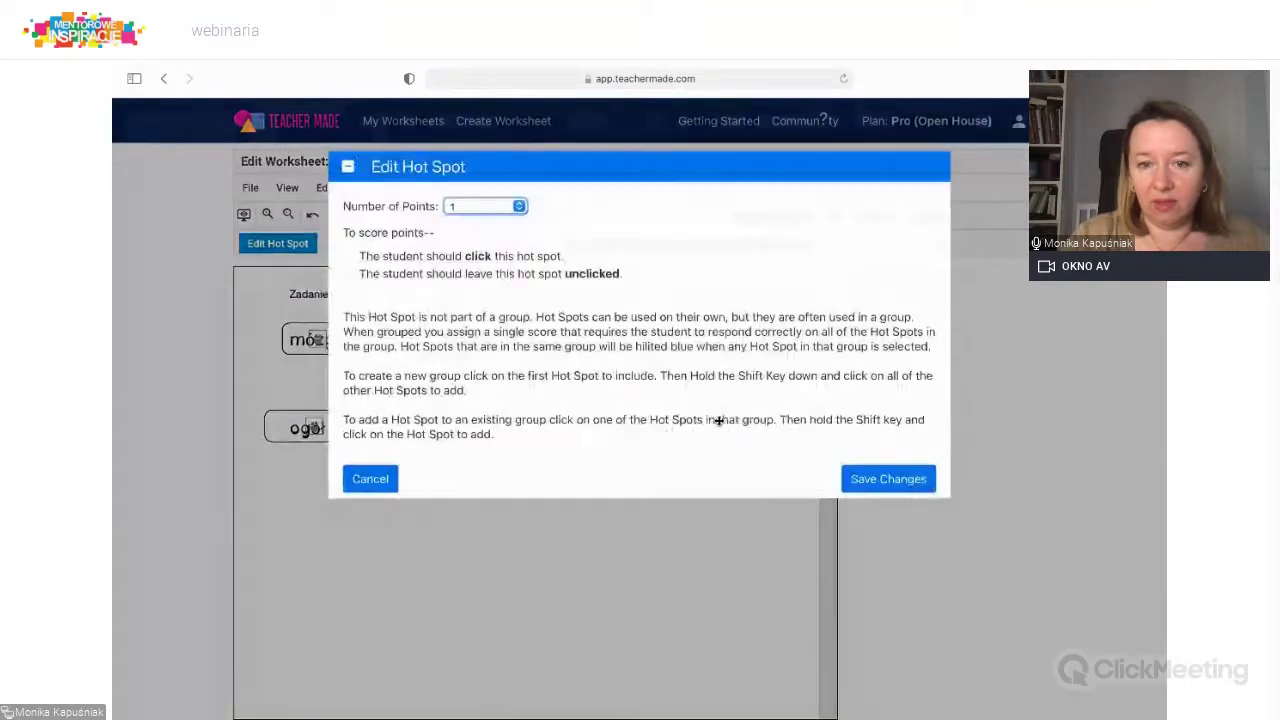
click(349, 257)
click(874, 481)
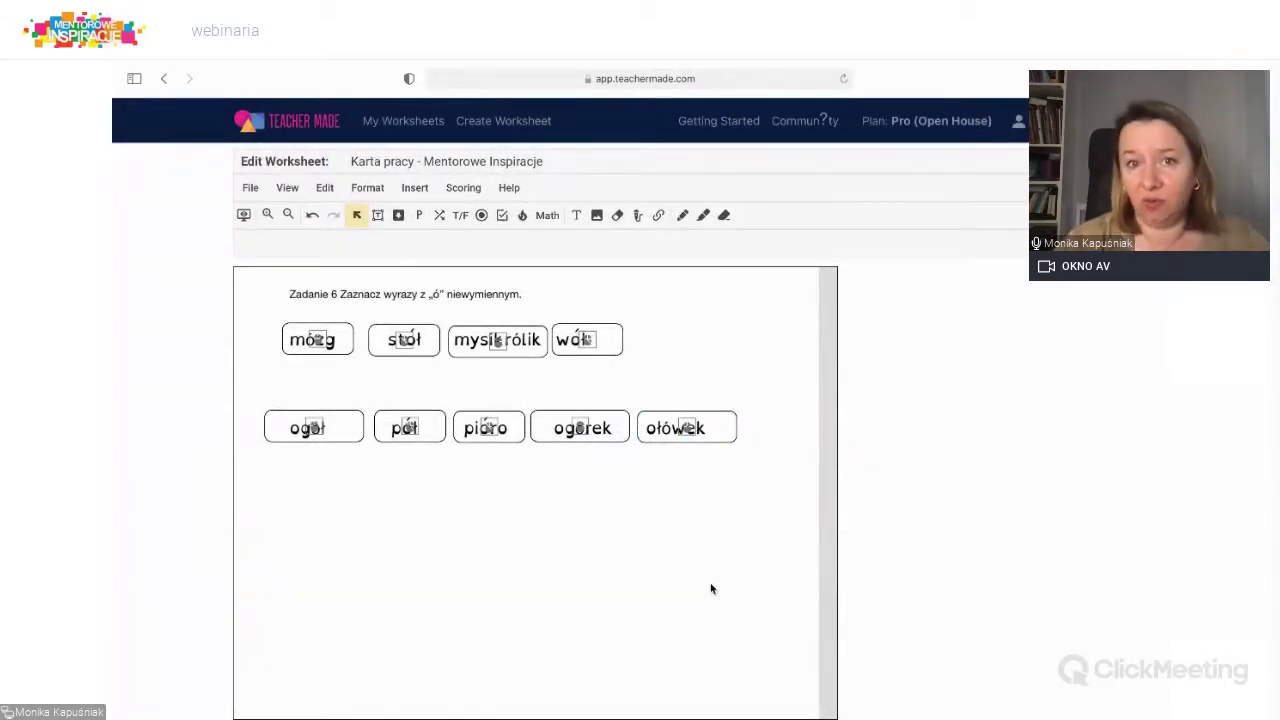
scroll(711, 589, down, 1)
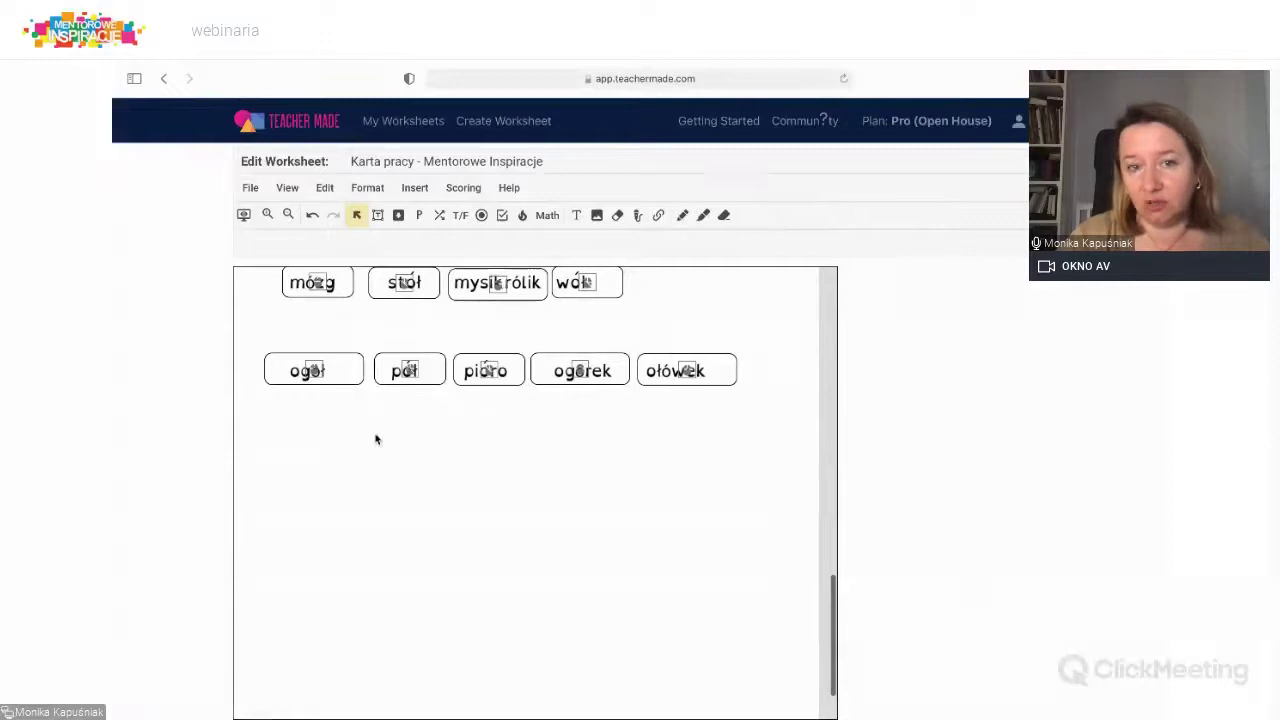
Step: Draw a wide open-answer box below the words, prefilled with 'Dawno temu w naszej szkole...'
click(396, 294)
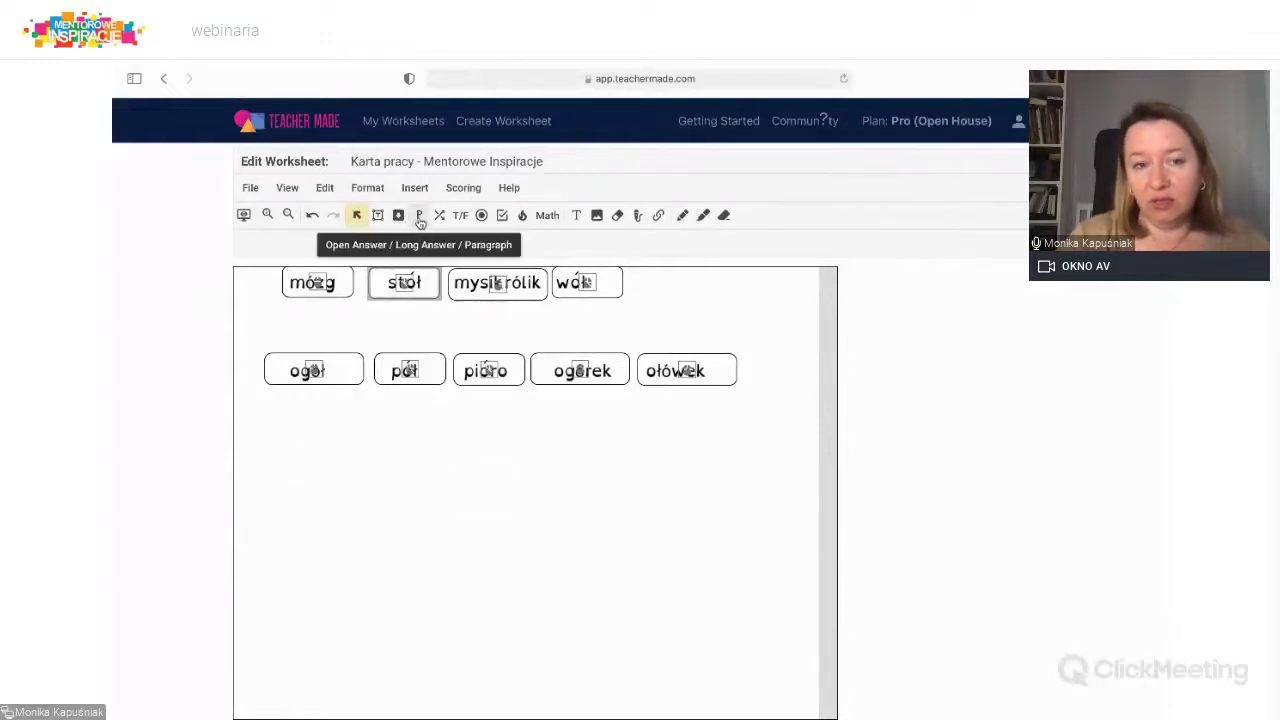
click(421, 216)
drag(252, 462, 764, 647)
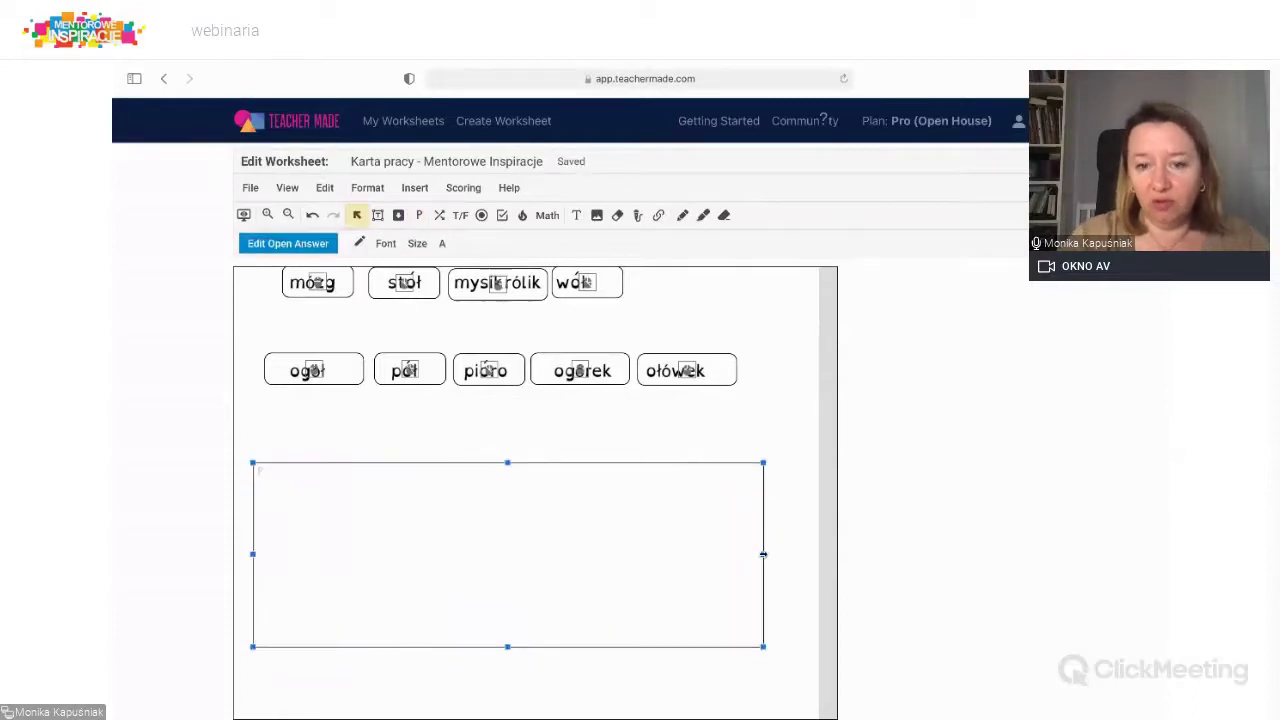
drag(768, 553, 797, 553)
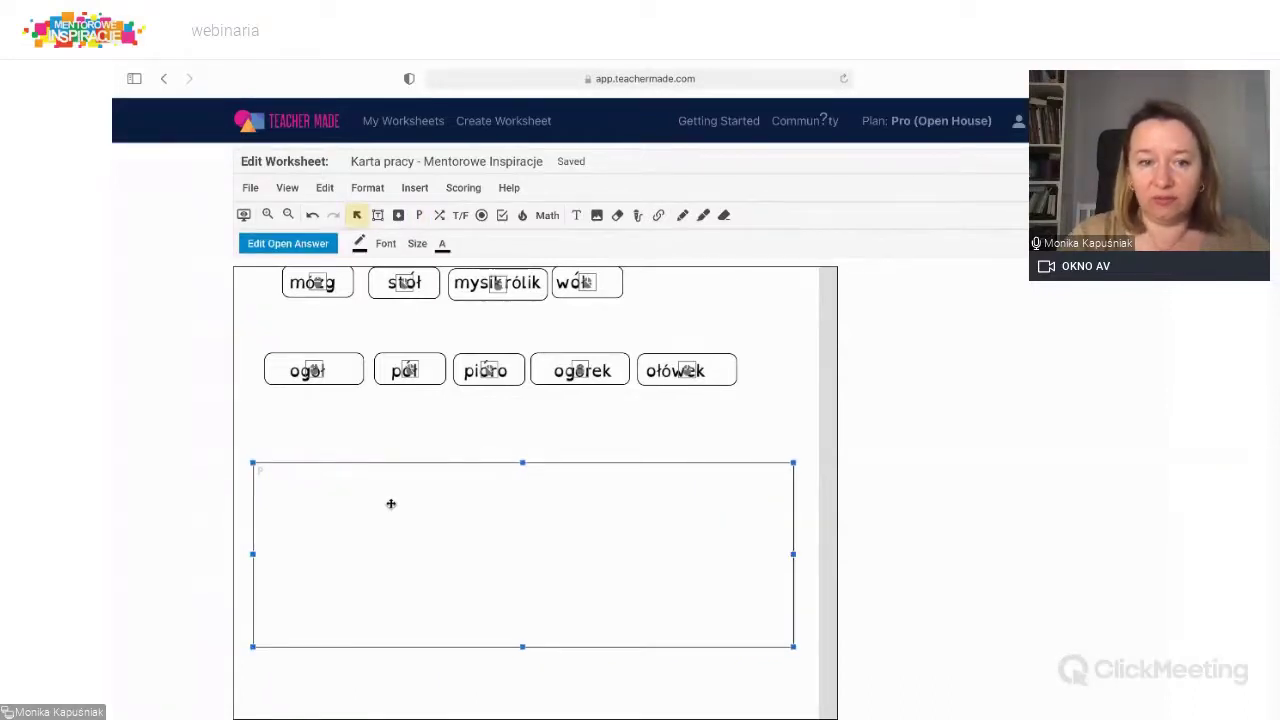
double_click(393, 514)
click(447, 240)
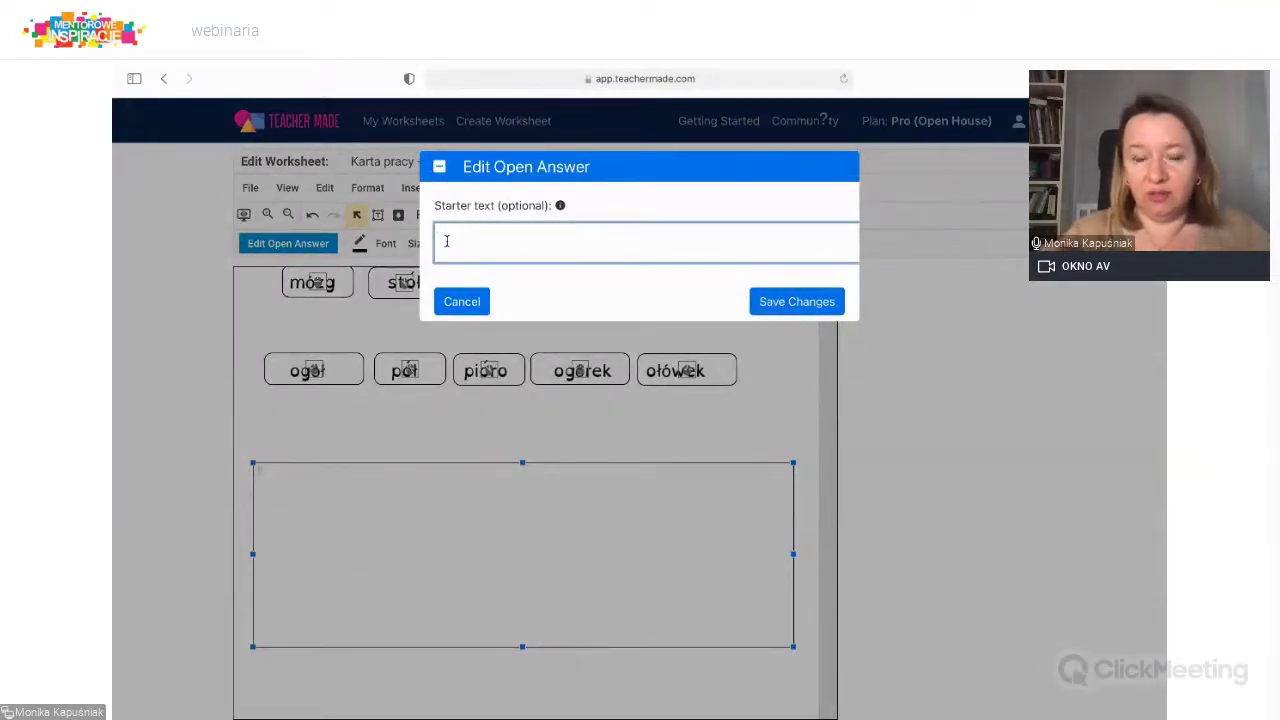
text(Dawno tem)
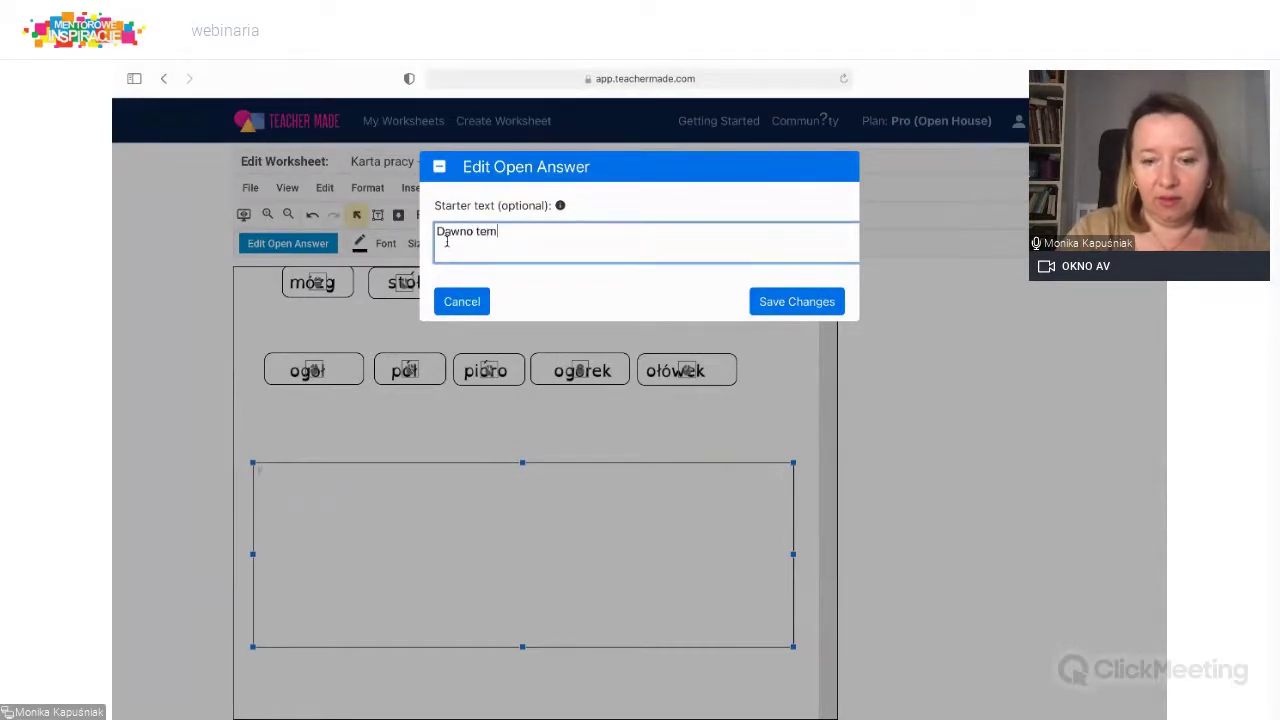
text(u w naszej szkole...)
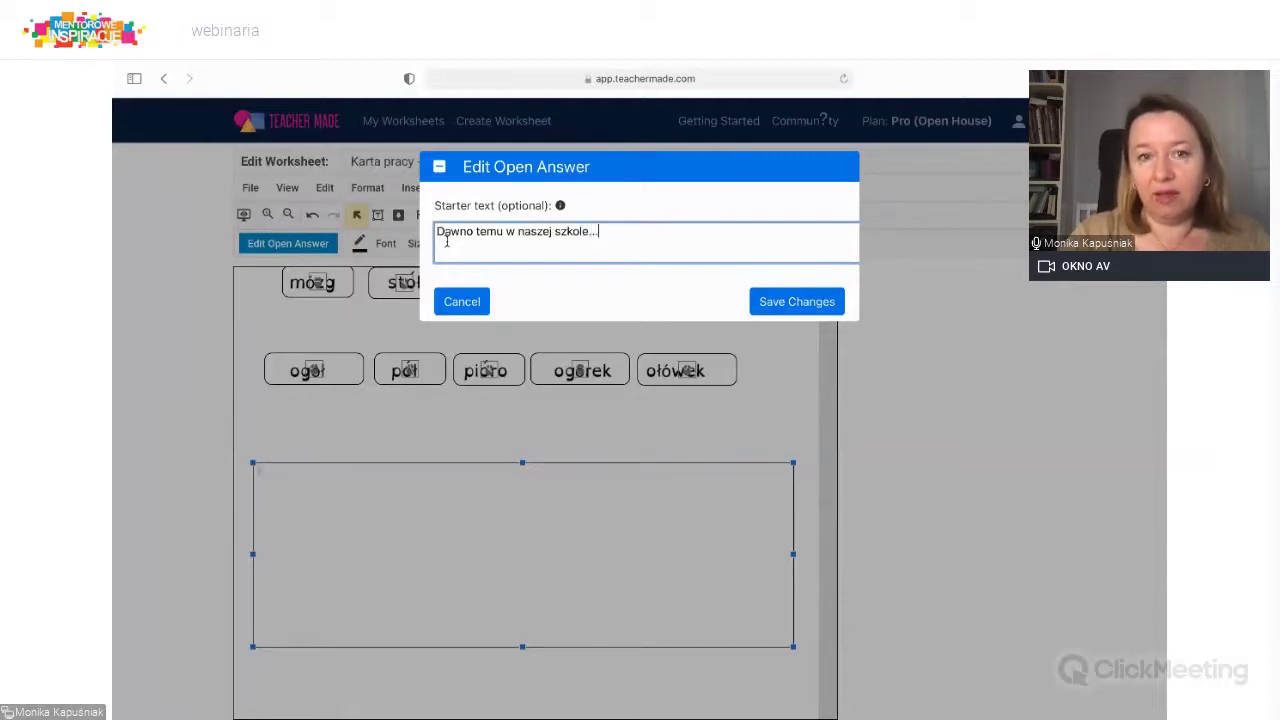
click(827, 306)
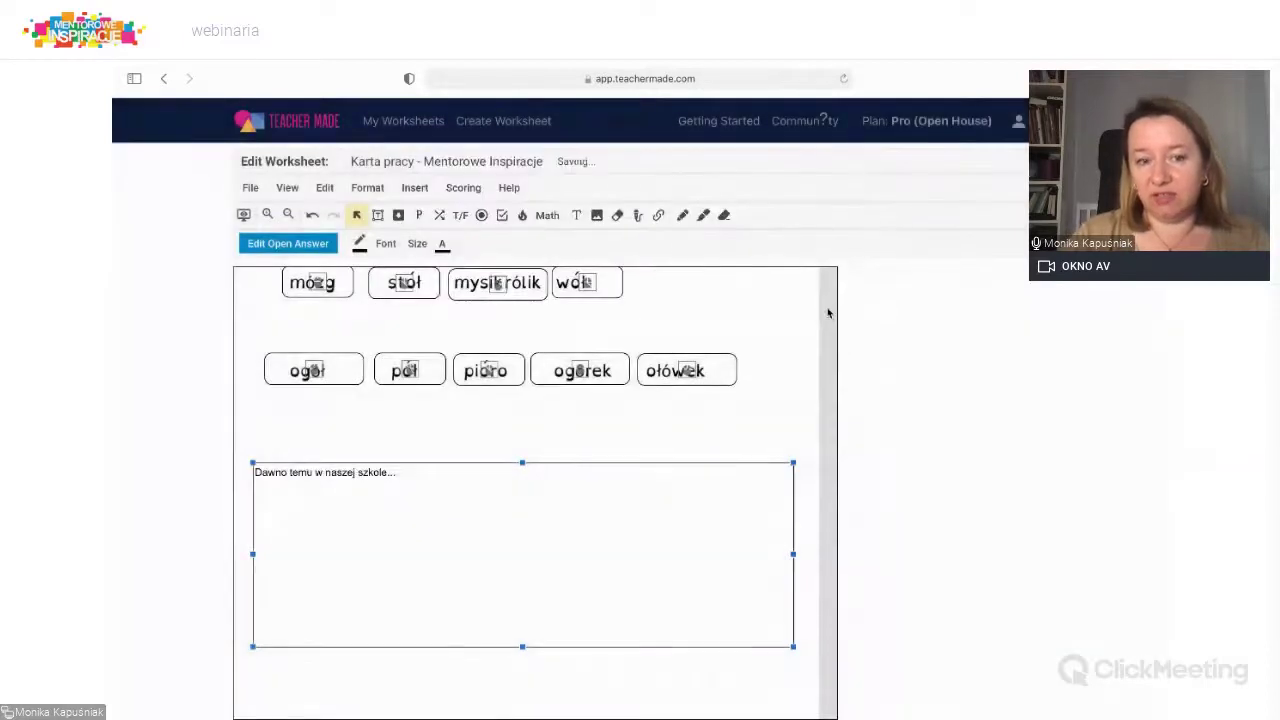
click(786, 424)
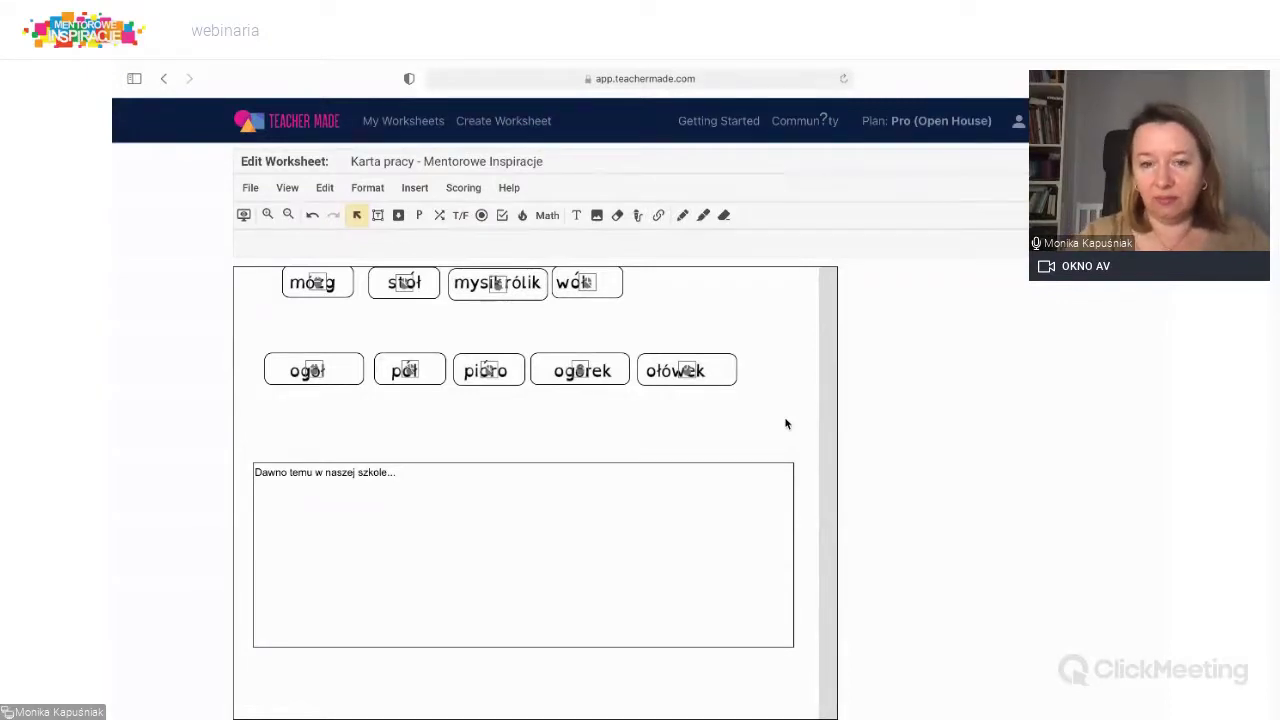
Step: Scroll back up to the top of the worksheet so Zadanie 1 is visible
scroll(786, 424, up, 3)
scroll(786, 424, up, 5)
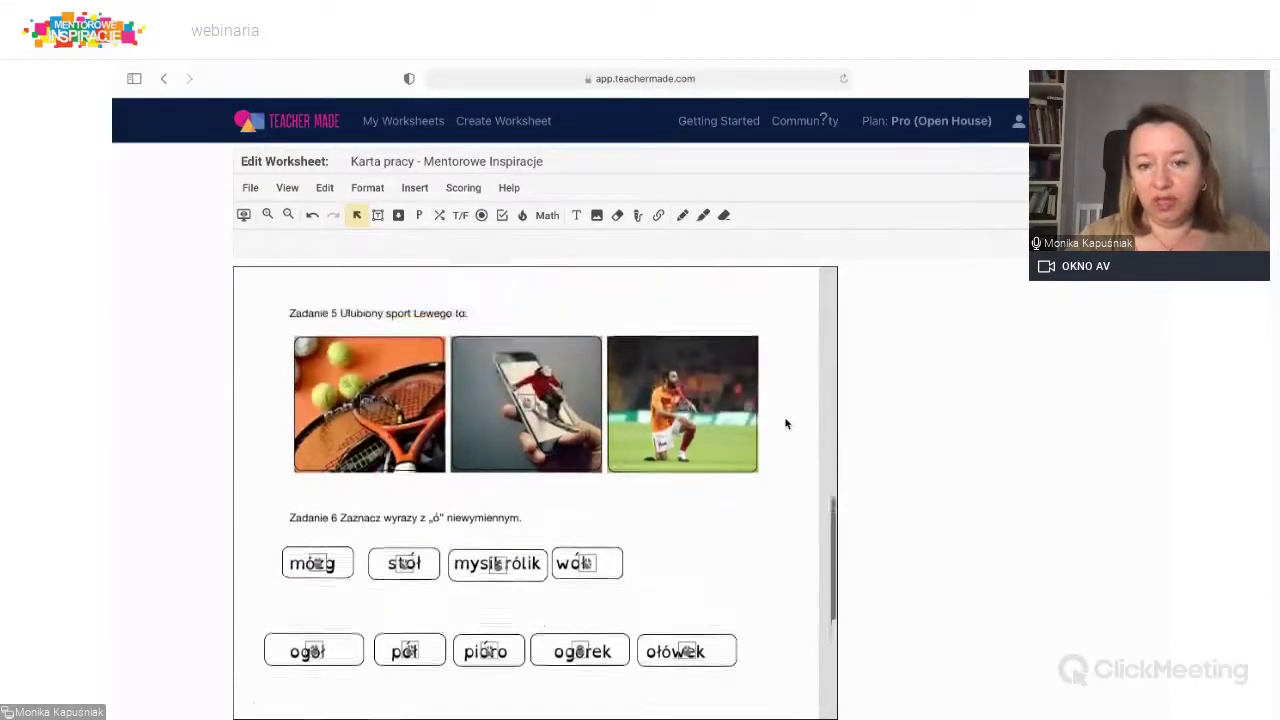
scroll(786, 424, up, 5)
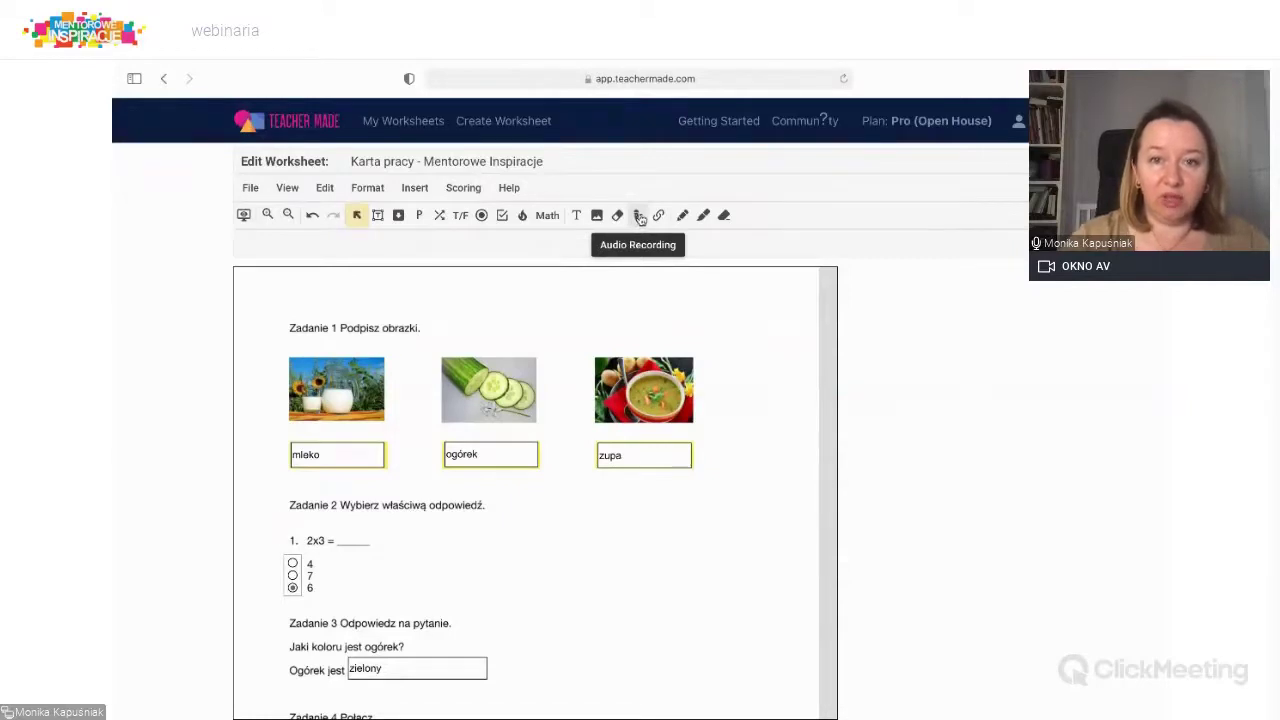
Step: Record a voice clip, play it back, and attach it as an audio icon beside the Zadanie 1 heading
click(640, 218)
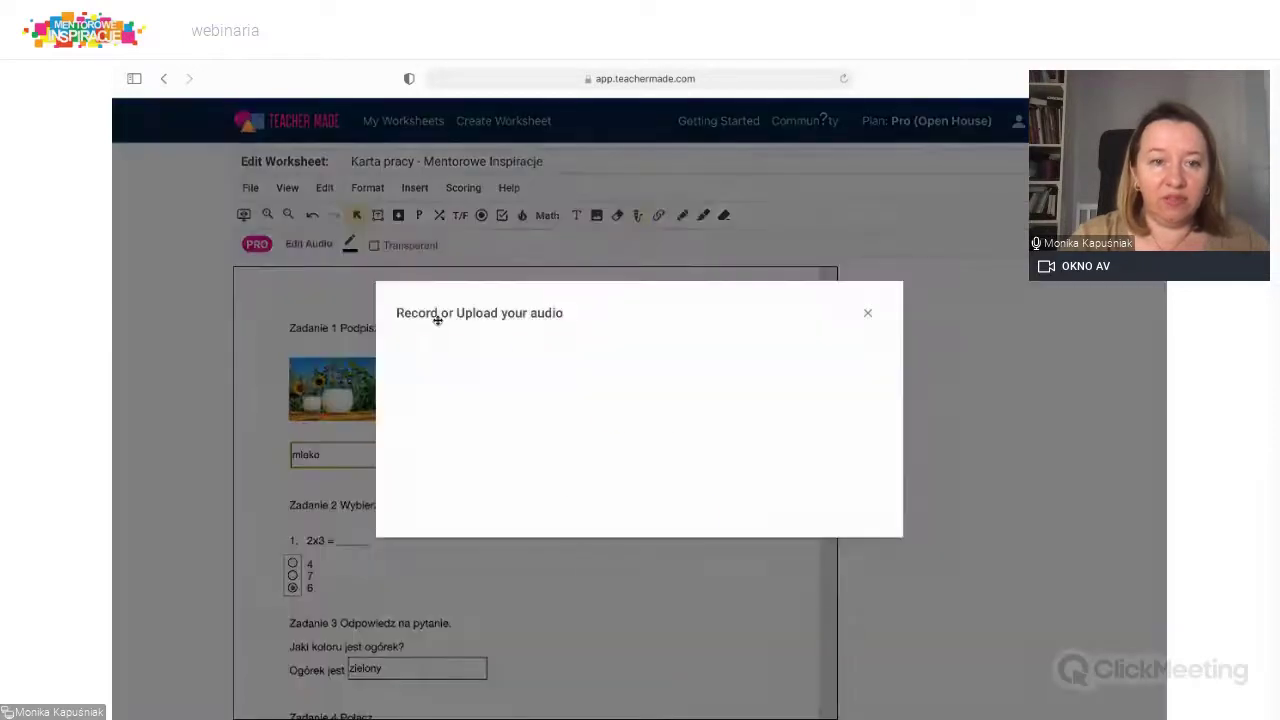
click(436, 318)
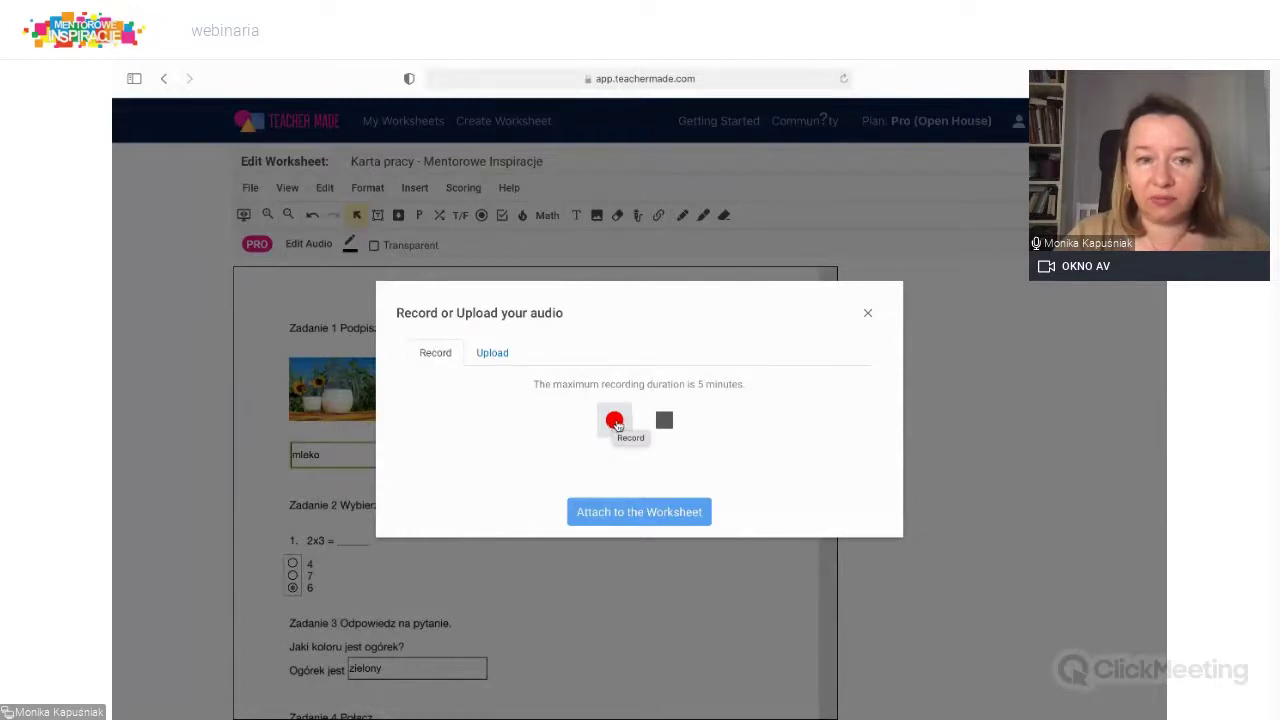
click(616, 420)
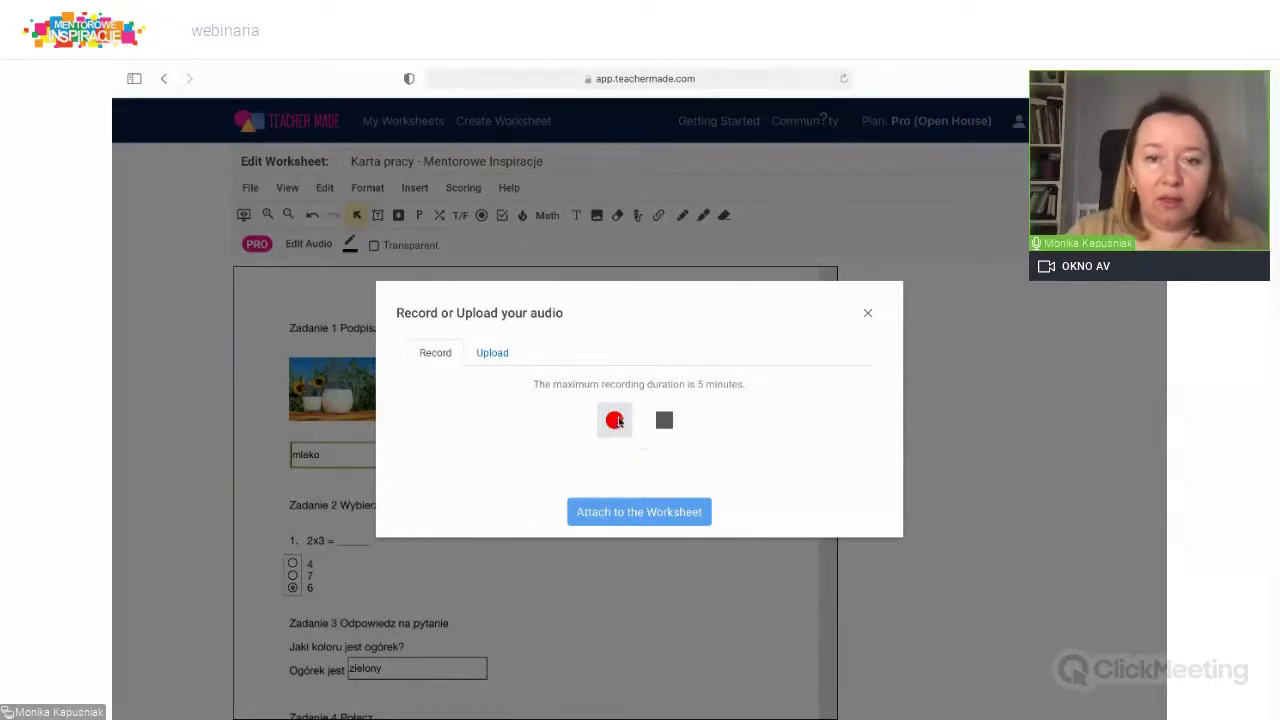
click(637, 432)
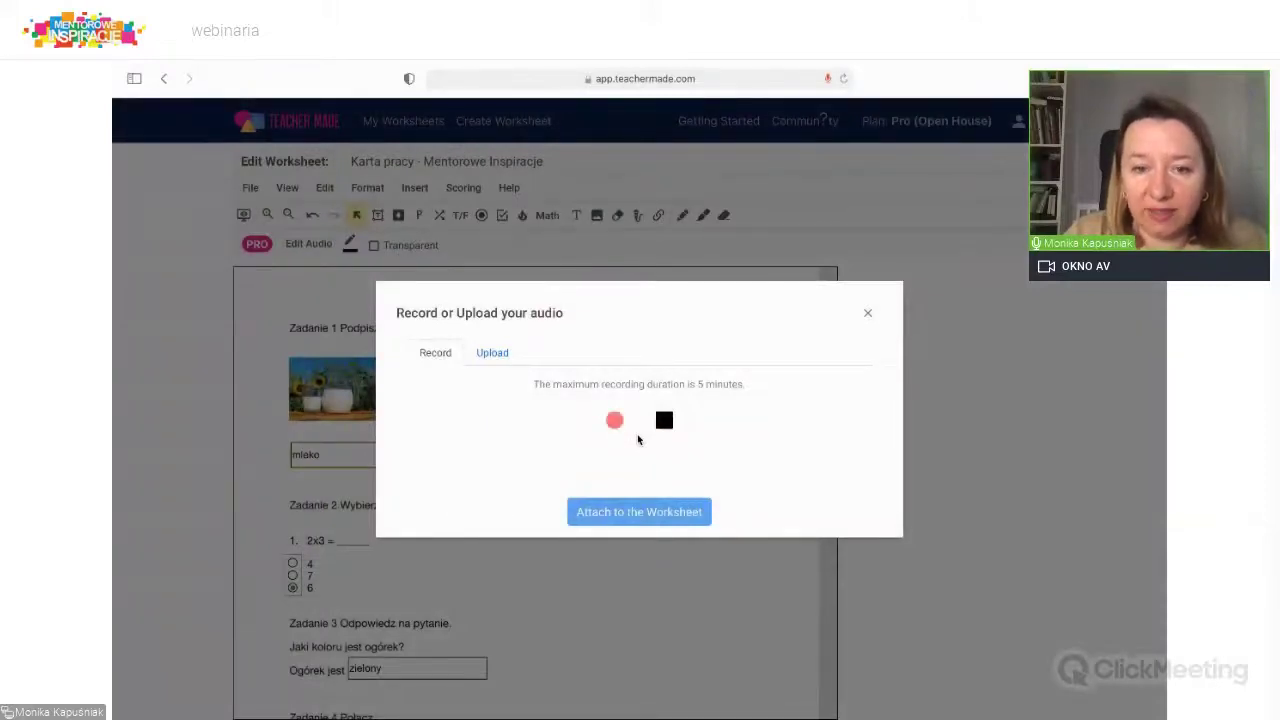
click(664, 422)
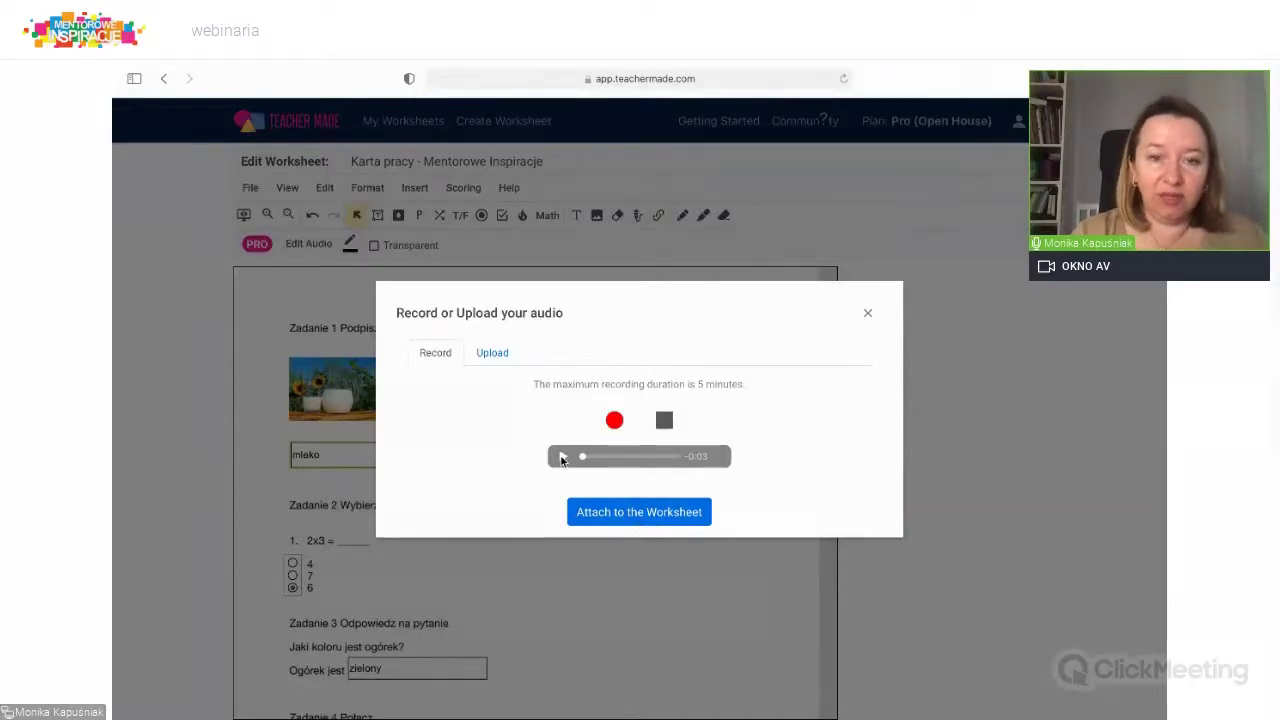
click(562, 458)
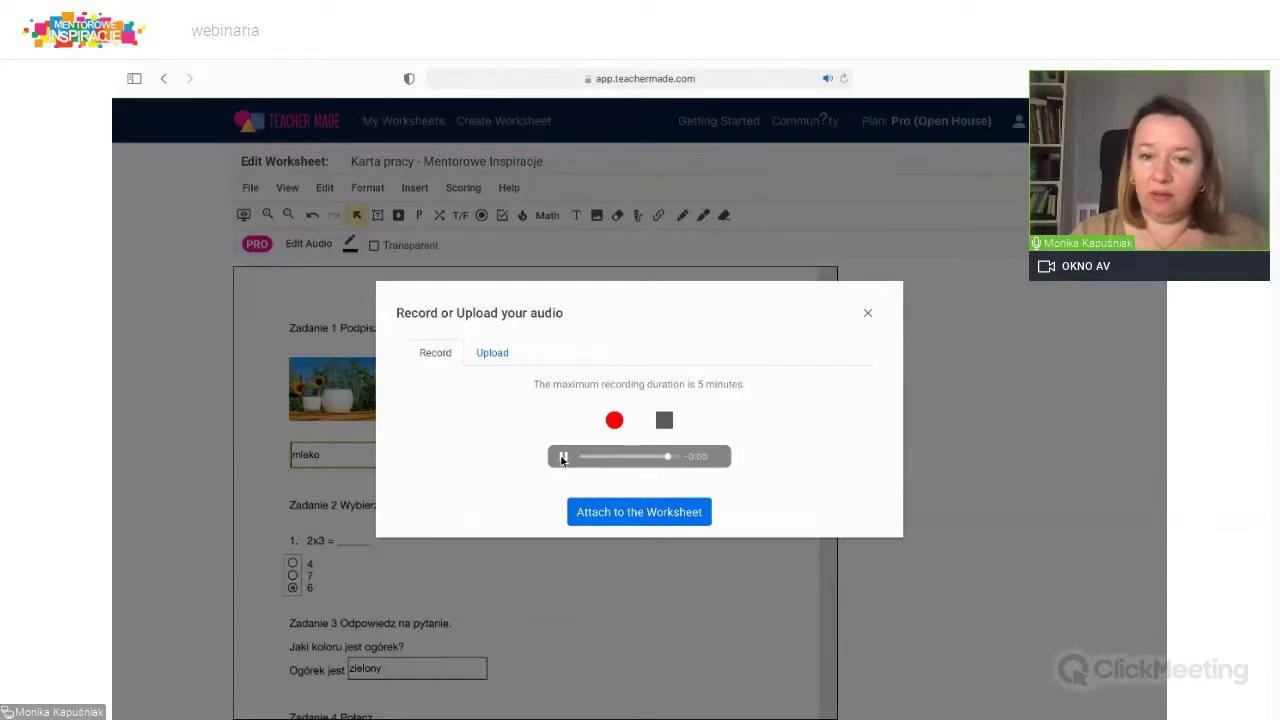
click(652, 516)
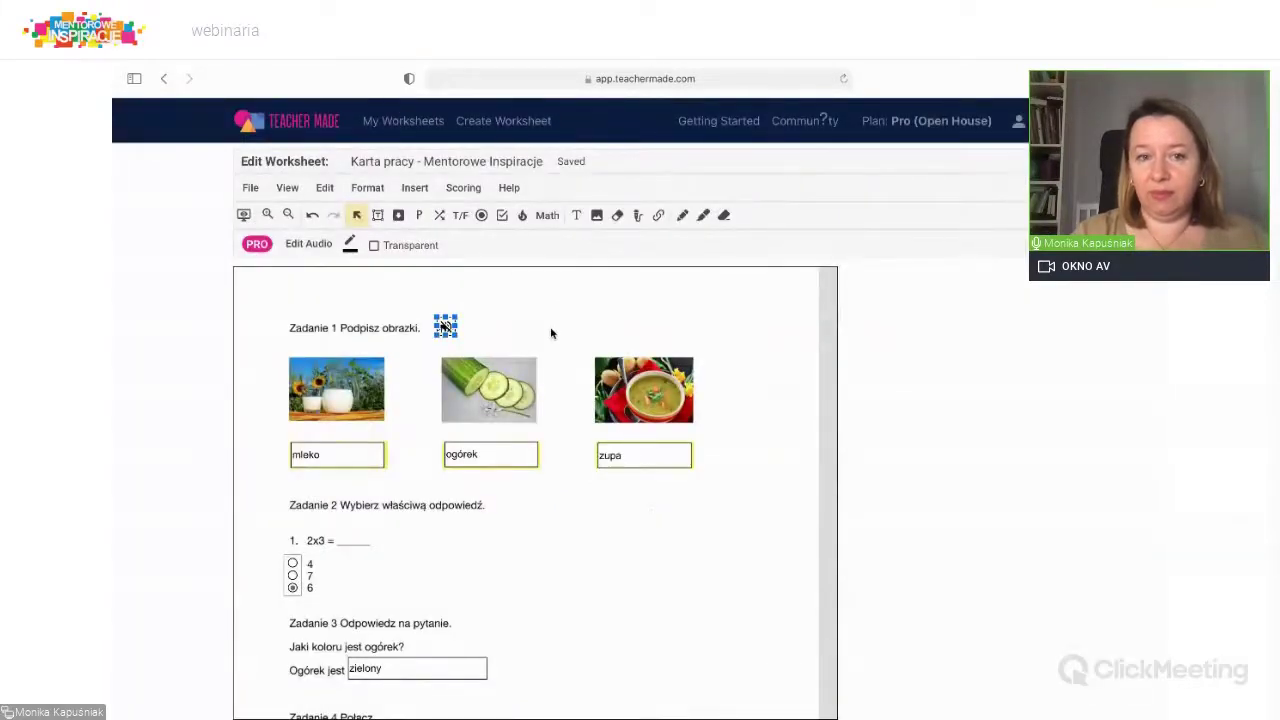
click(549, 328)
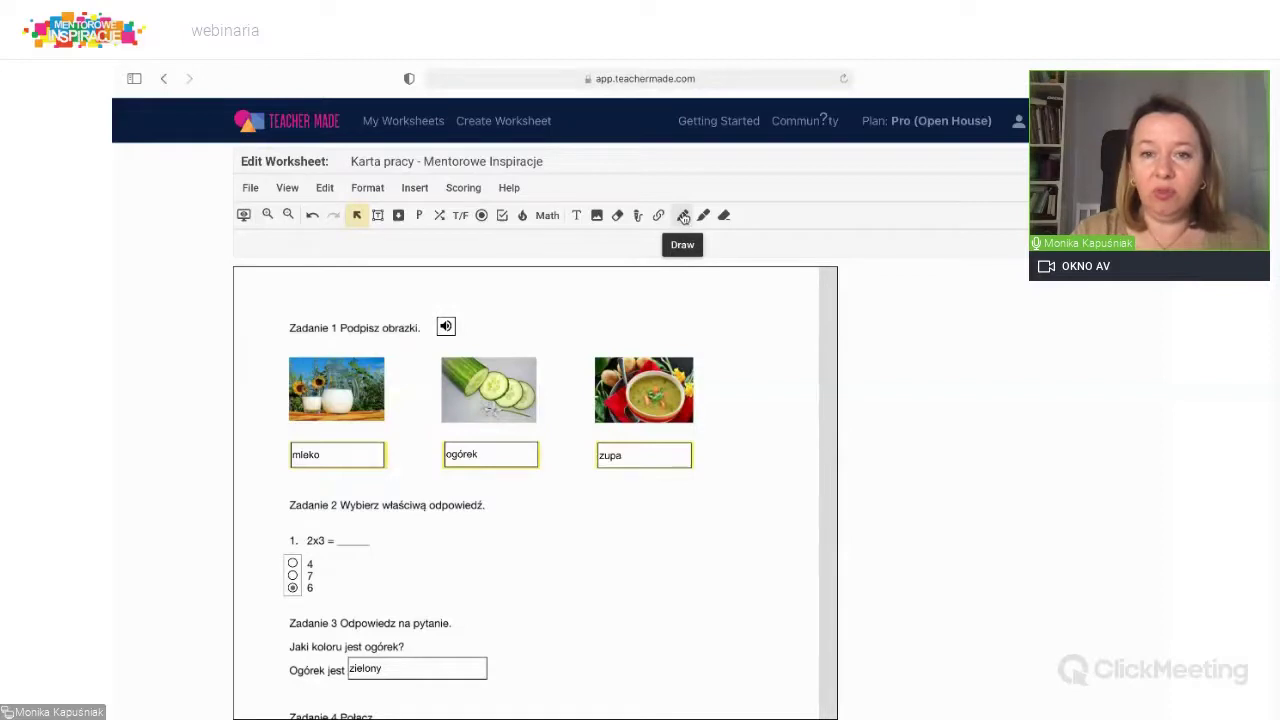
Step: Draw a freehand squiggle top right beside Zadanie 1 and highlight 'właściwą' in Zadanie 2
click(683, 216)
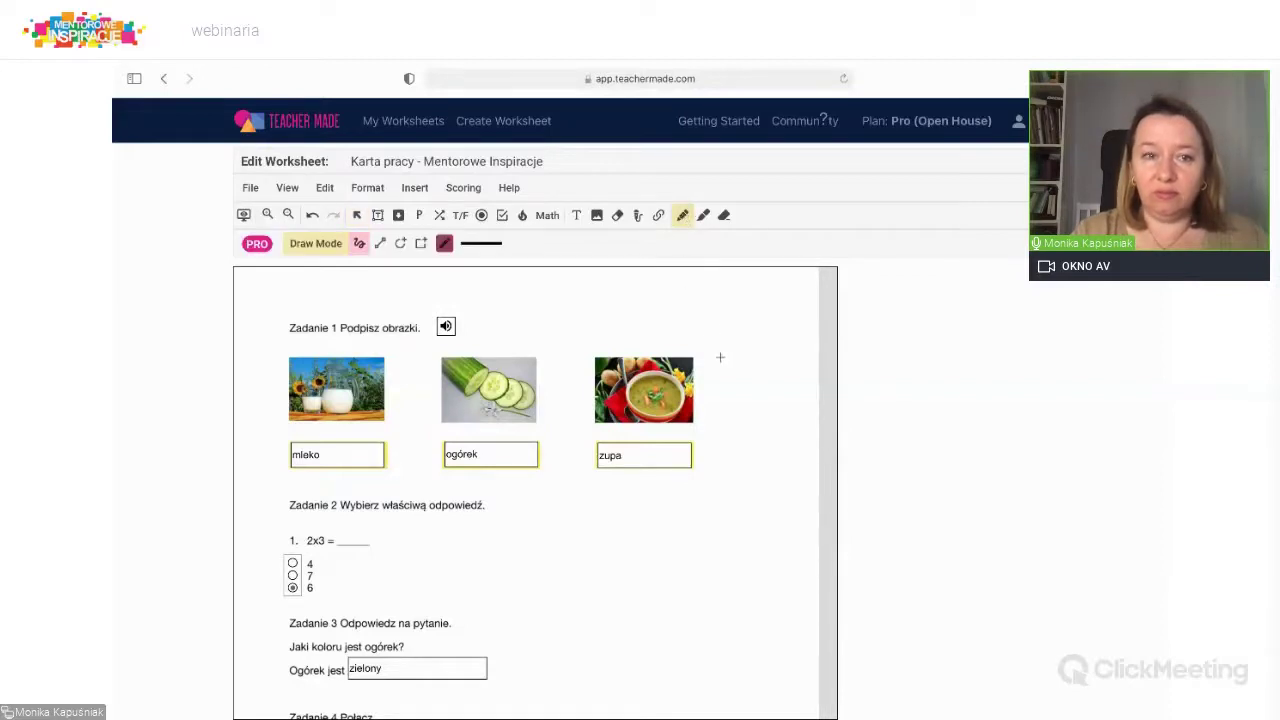
mouse_move(711, 314)
mouse_down()
mouse_move(703, 323)
mouse_move(740, 293)
mouse_move(768, 304)
mouse_move(728, 322)
mouse_move(742, 338)
mouse_move(752, 325)
mouse_up()
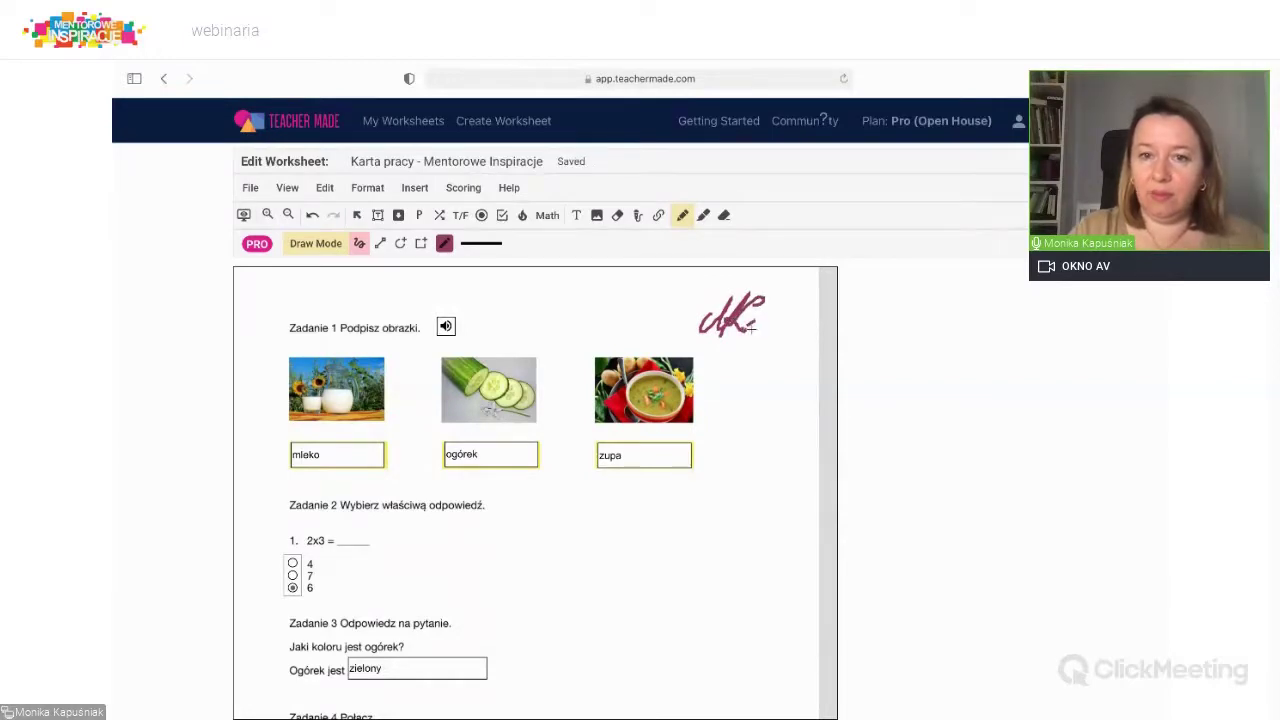
click(703, 215)
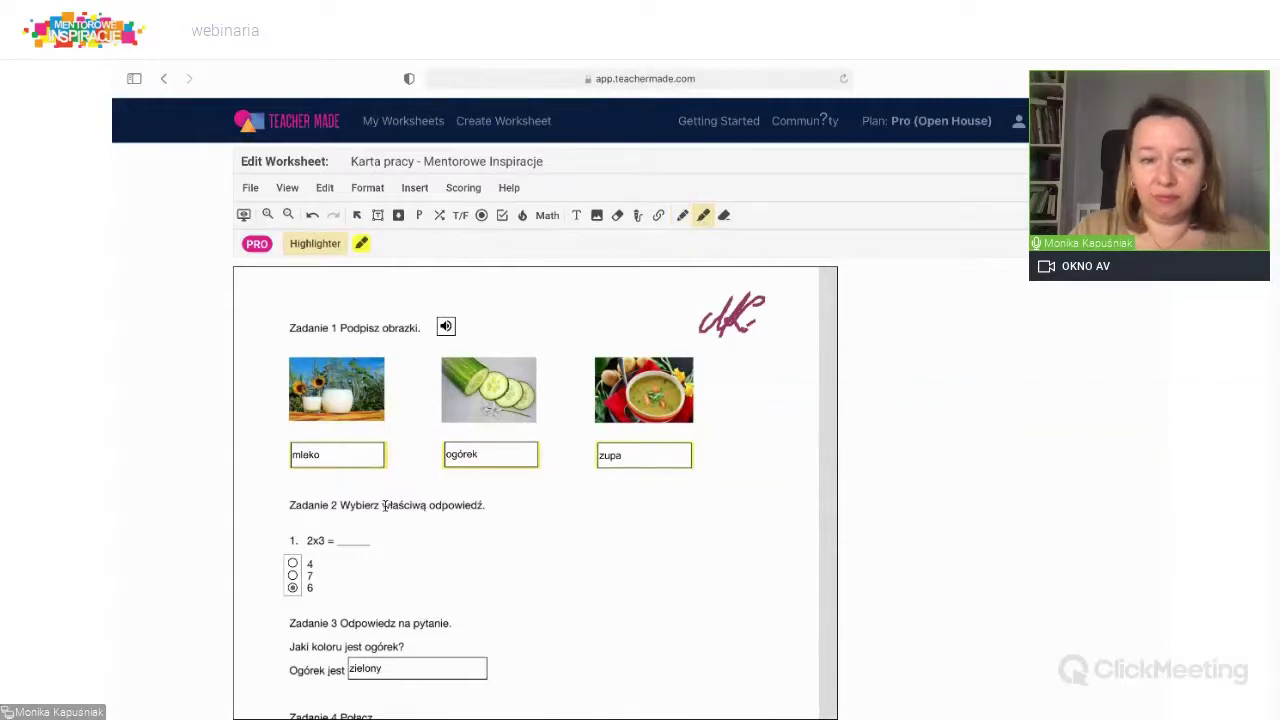
drag(382, 505, 424, 505)
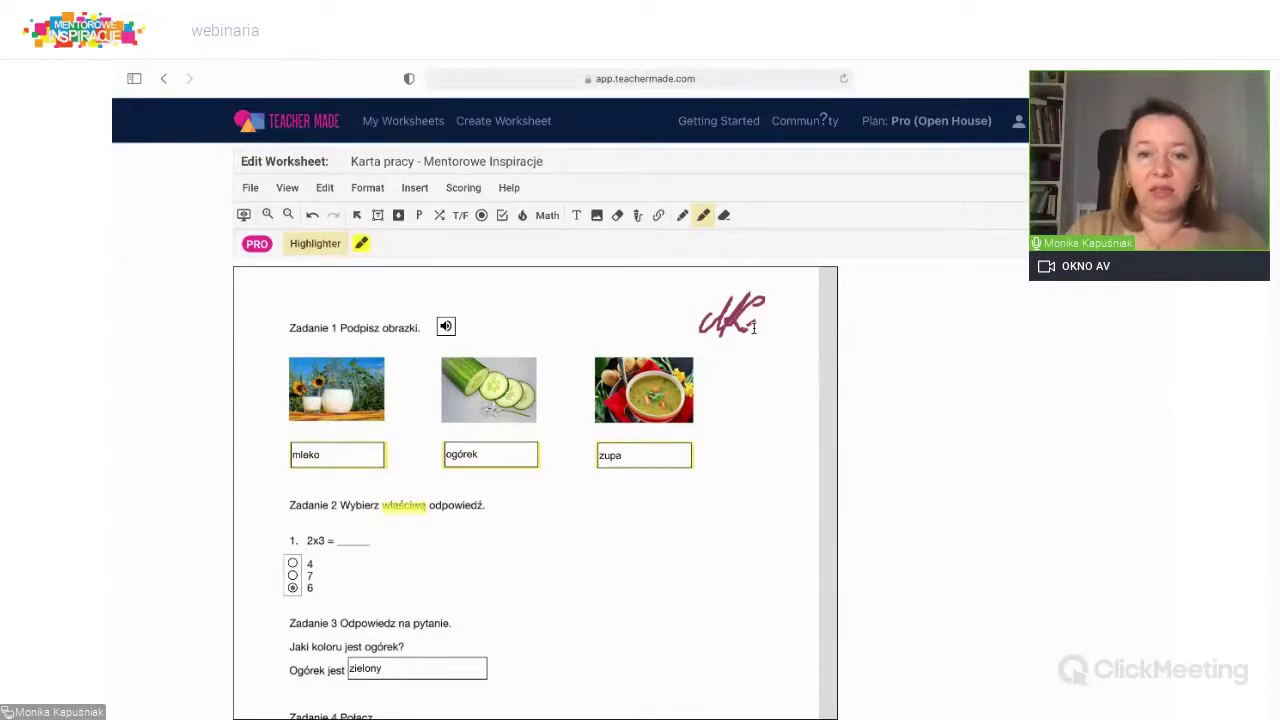
Step: Scroll down through the worksheet to review the Zadanie 6 hot spots and answer box, then back up
scroll(754, 328, down, 10)
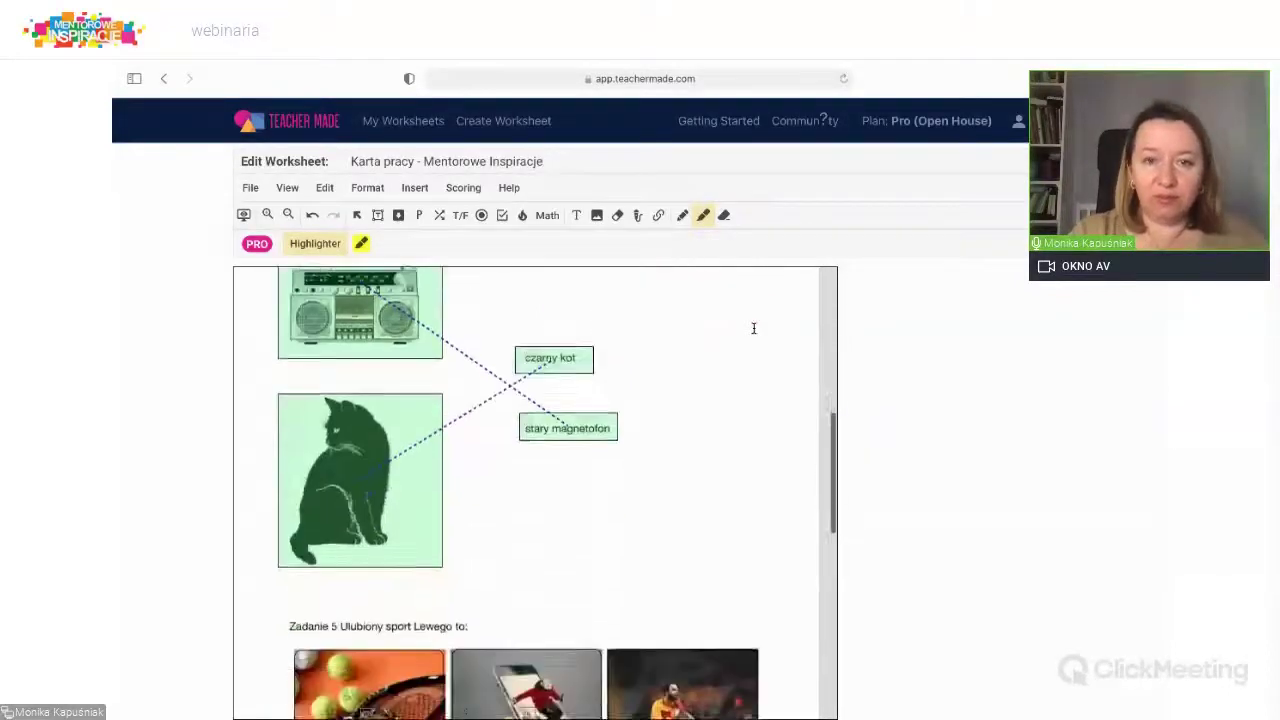
scroll(754, 328, down, 10)
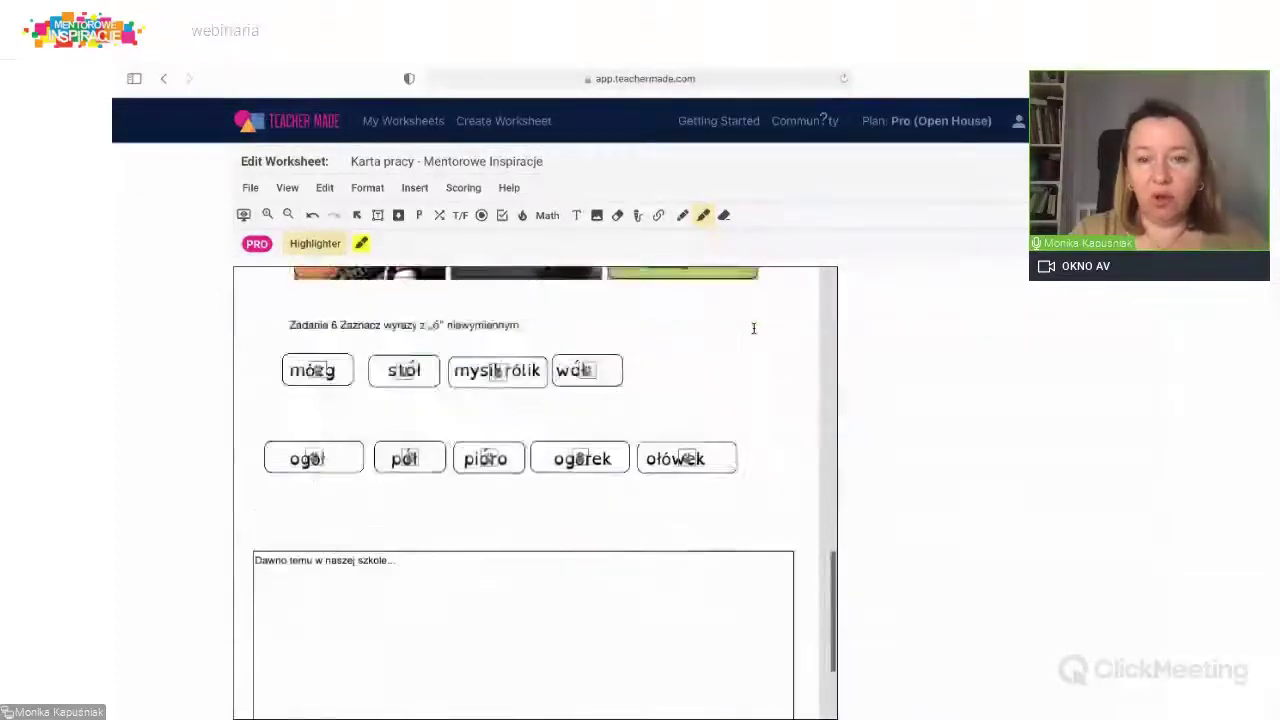
scroll(754, 328, up, 20)
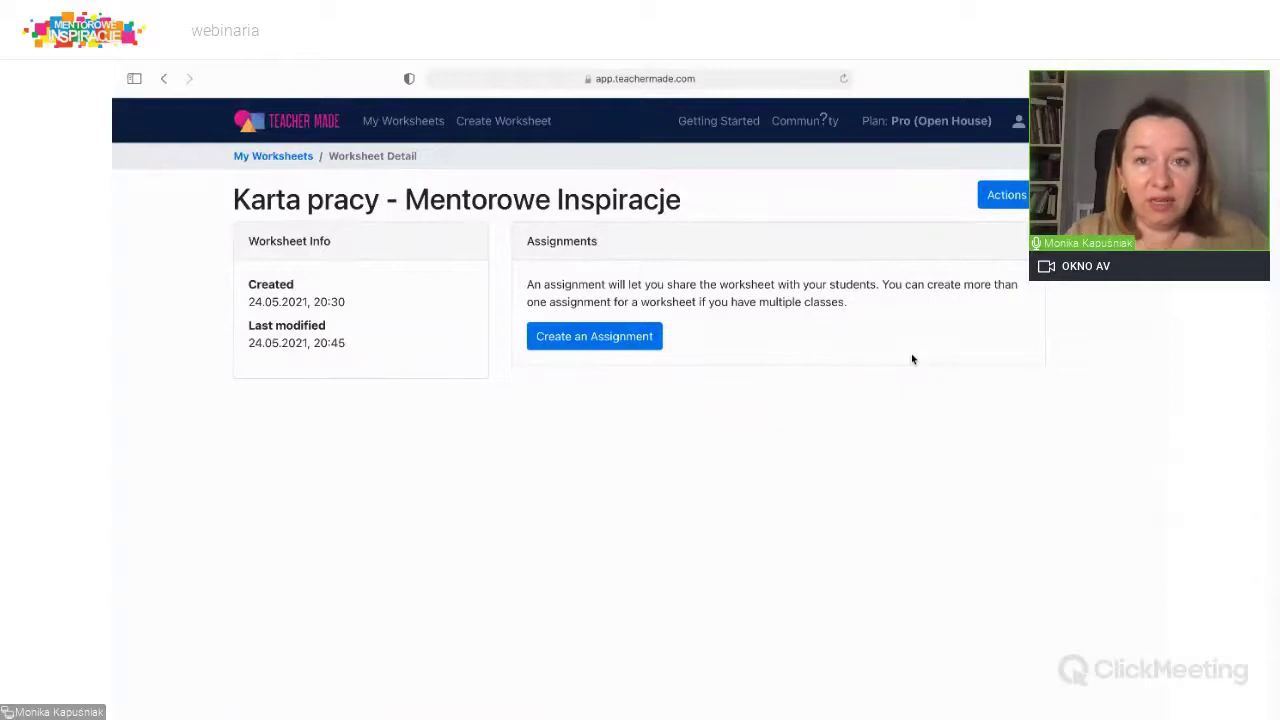
click(1011, 199)
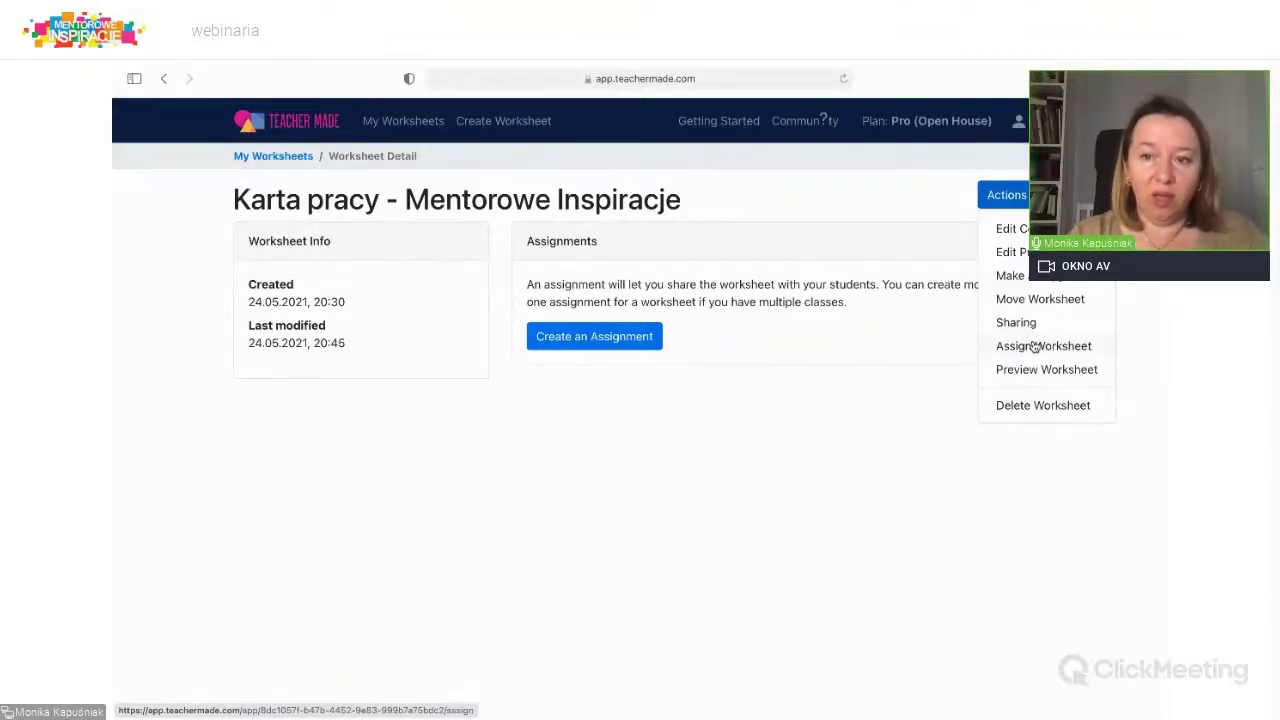
click(1055, 370)
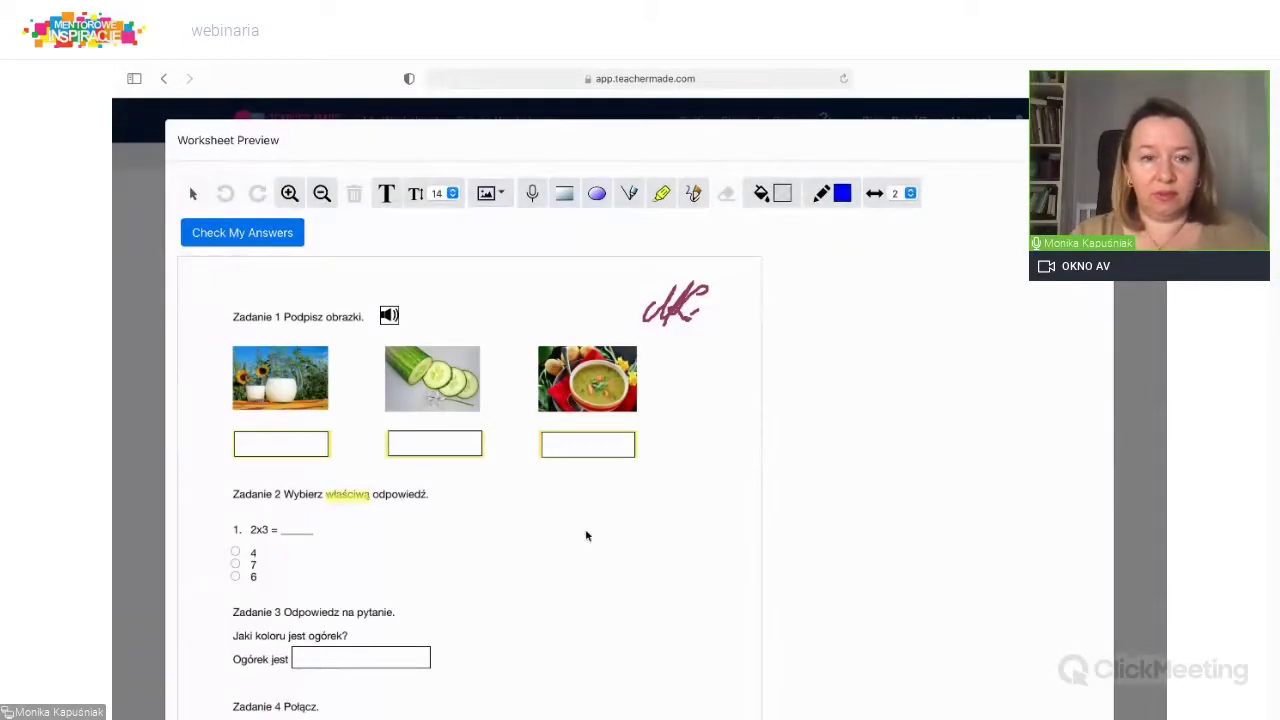
click(259, 443)
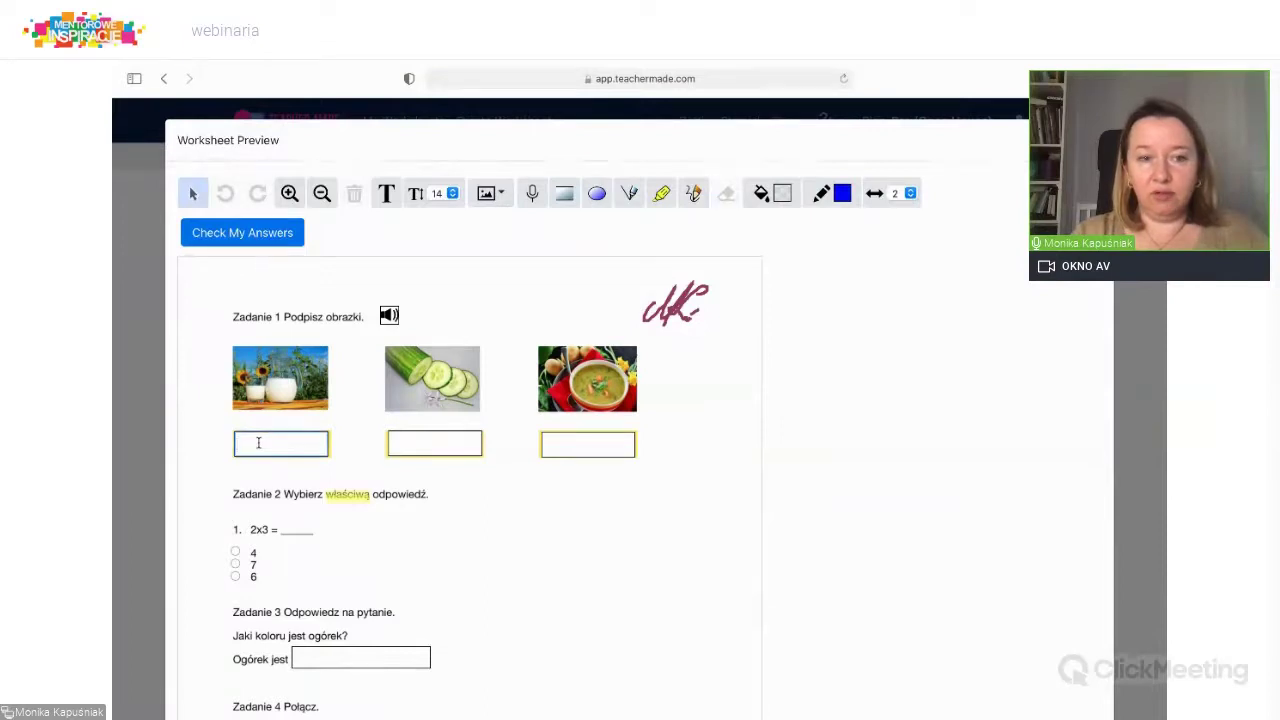
scroll(311, 505, down, 1)
scroll(311, 505, down, 5)
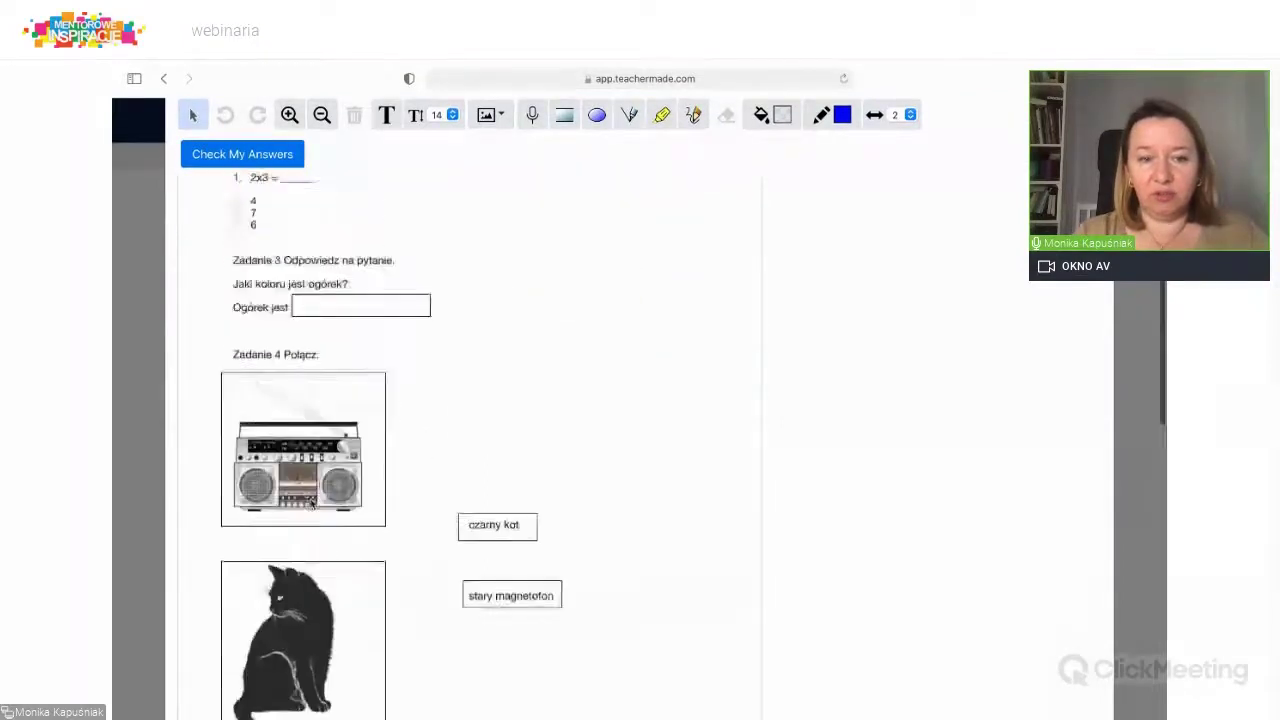
drag(335, 428, 478, 545)
scroll(563, 608, down, 6)
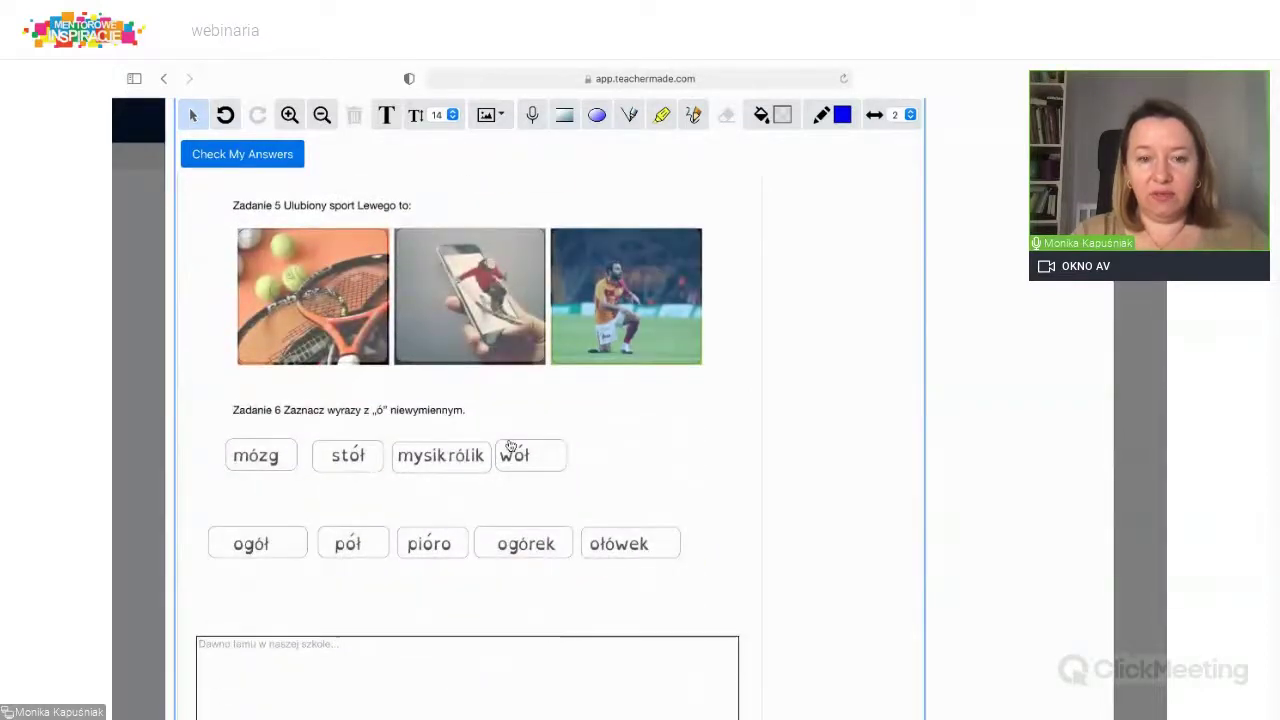
scroll(478, 524, down, 1)
scroll(480, 524, down, 2)
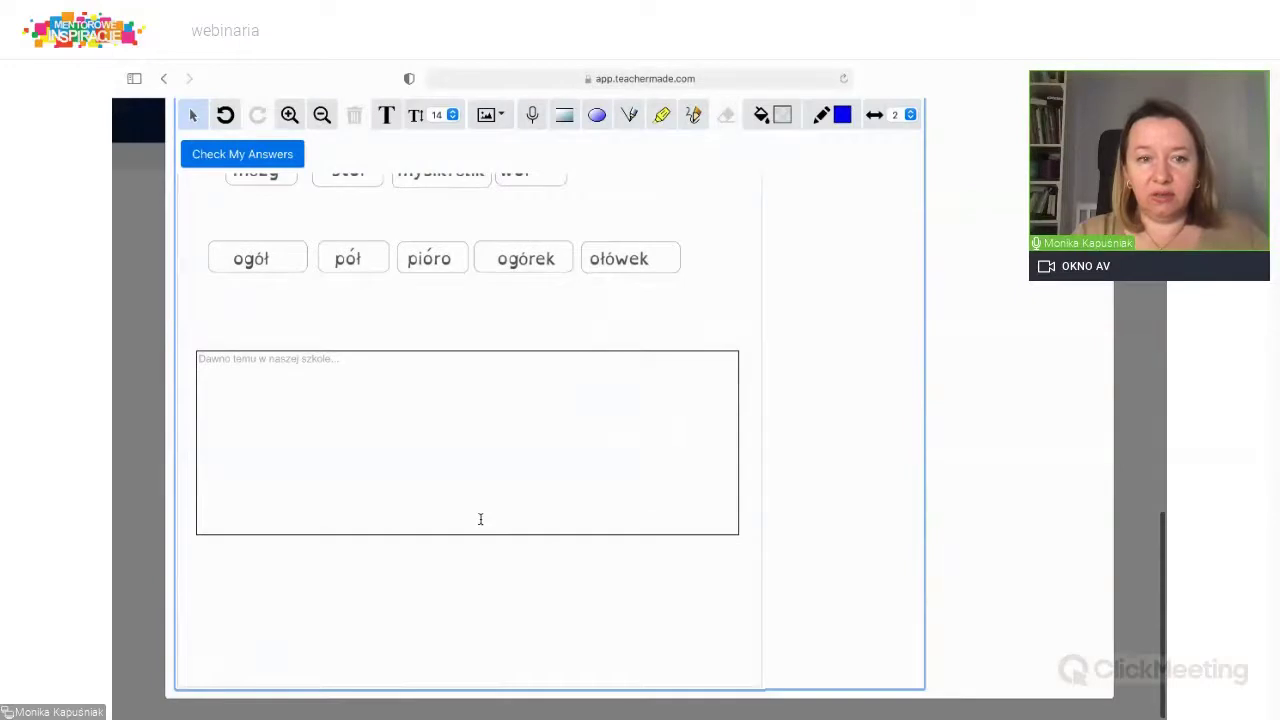
click(348, 366)
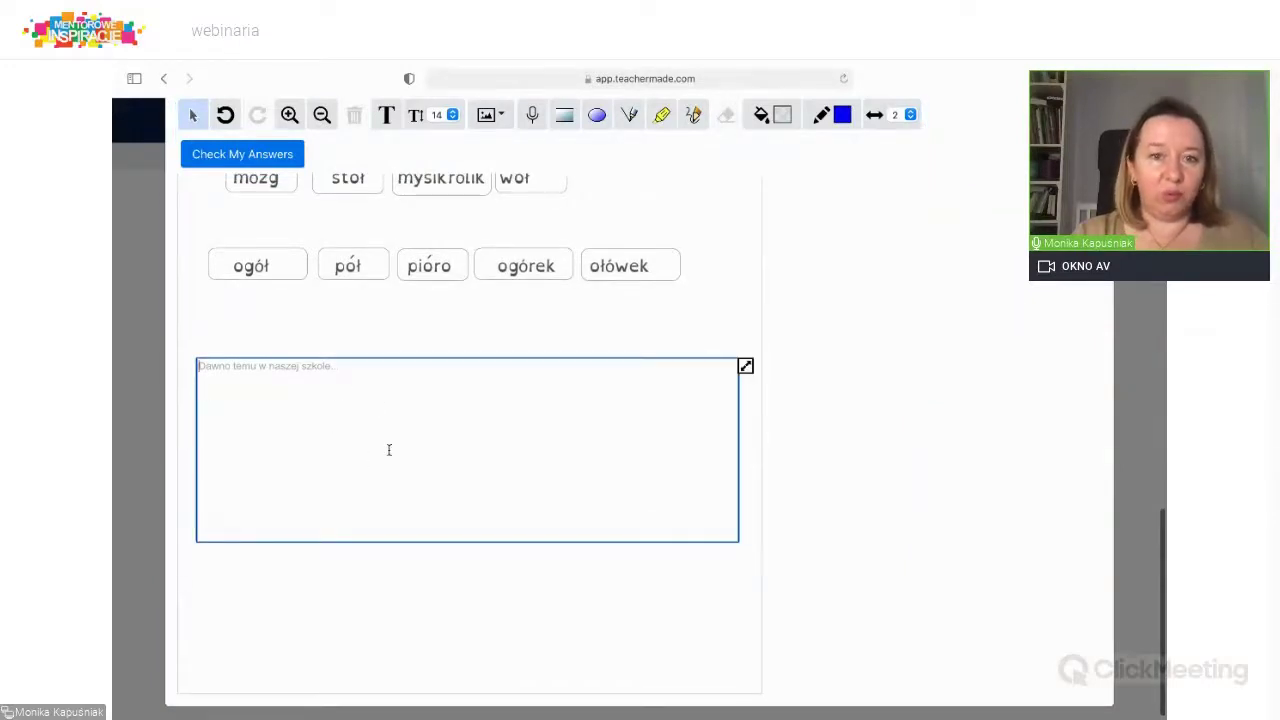
scroll(389, 450, up, 15)
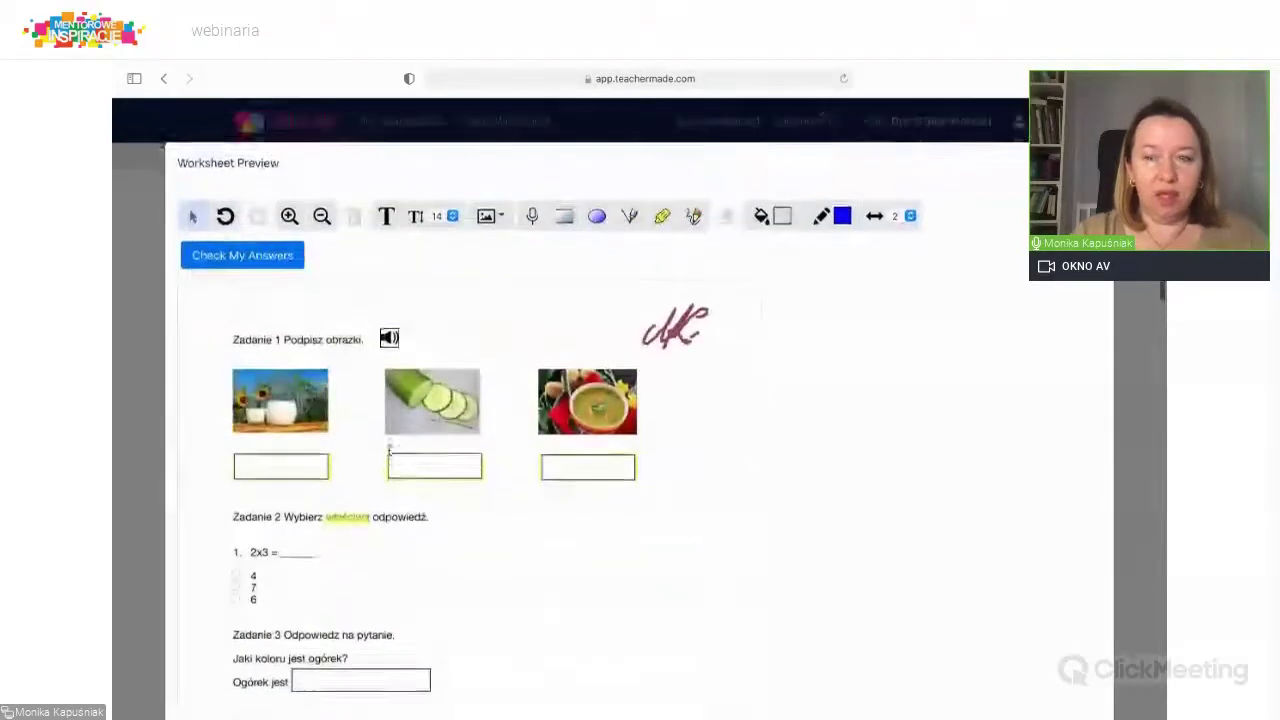
key(Escape)
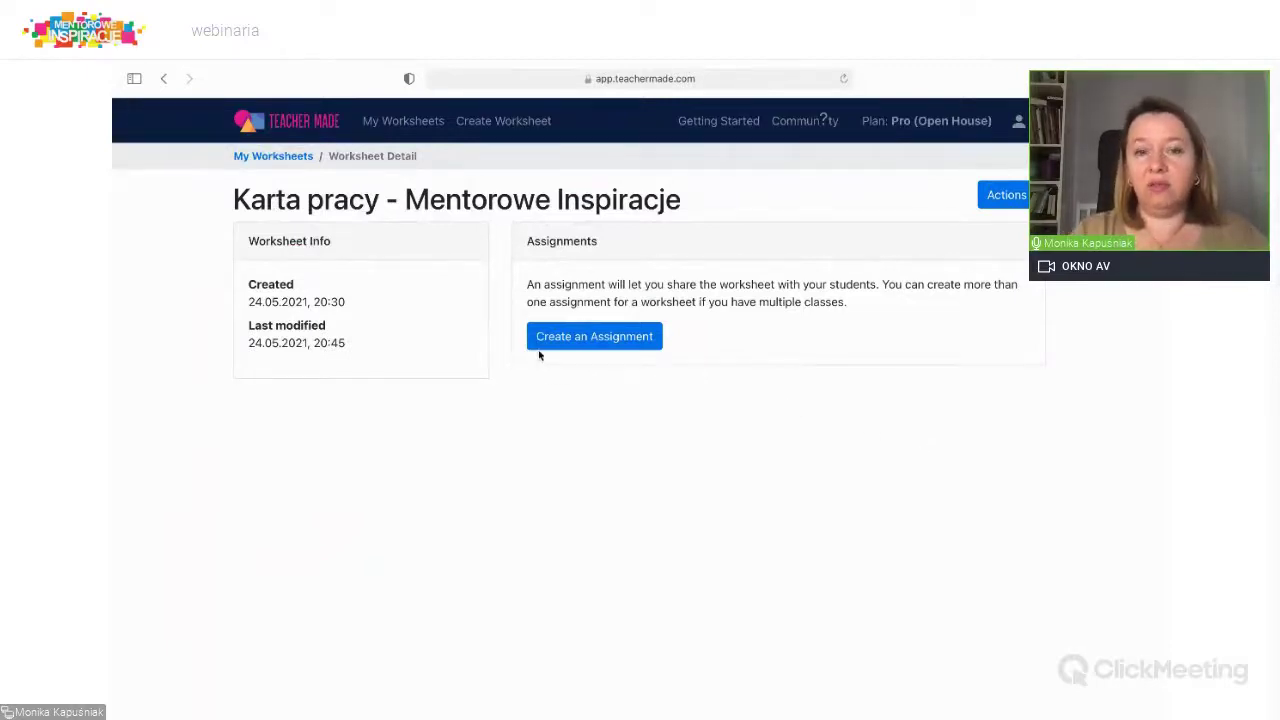
Step: Start a new assignment for the worksheet with TeacherMade as the delivery method
click(591, 340)
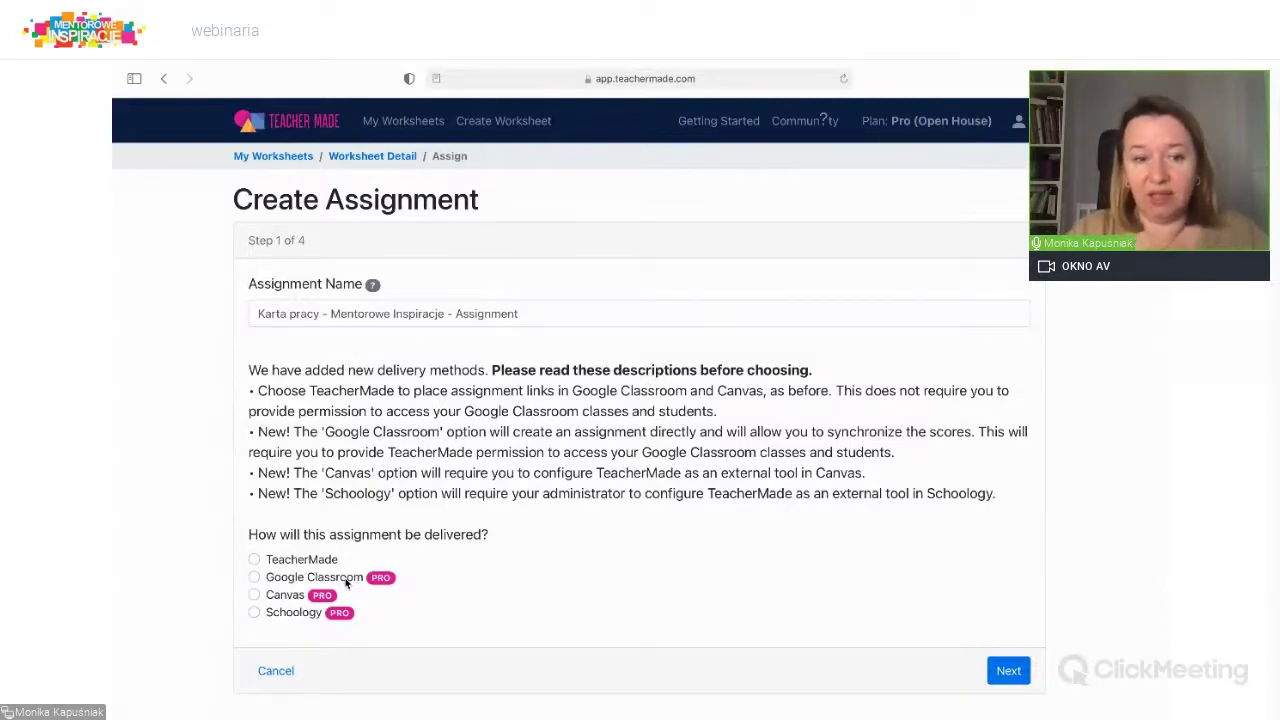
click(255, 560)
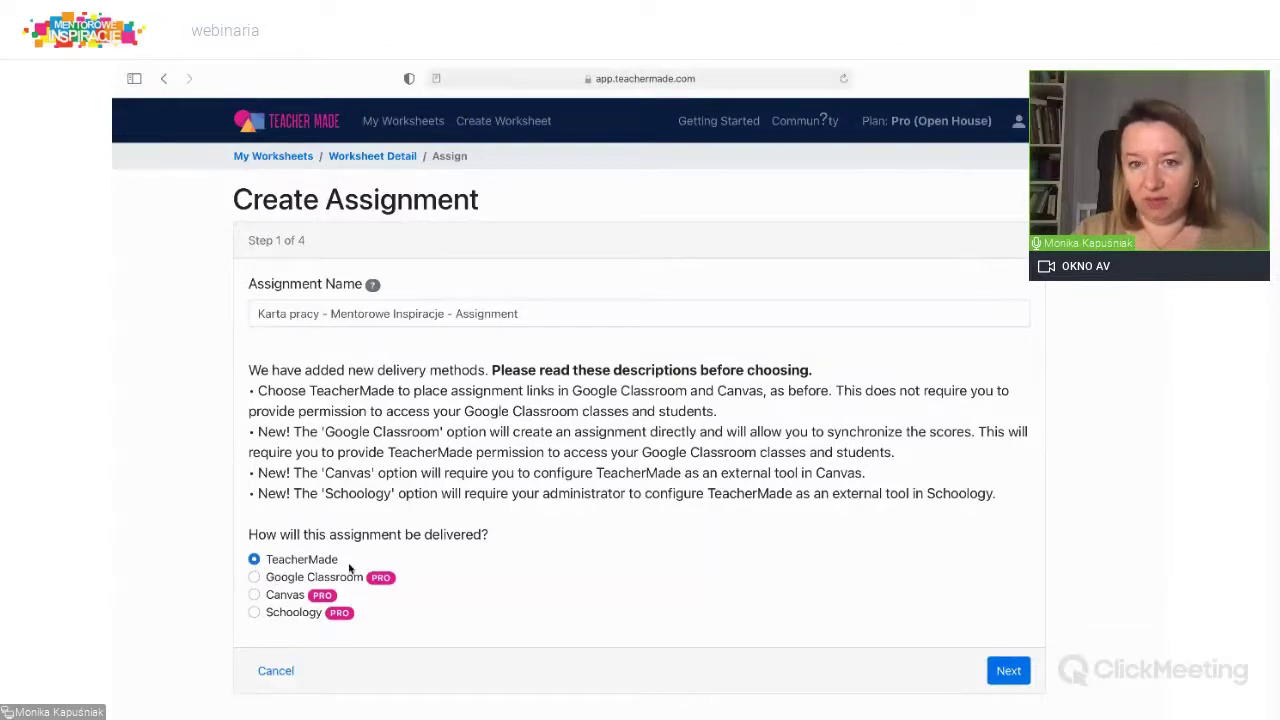
click(1008, 671)
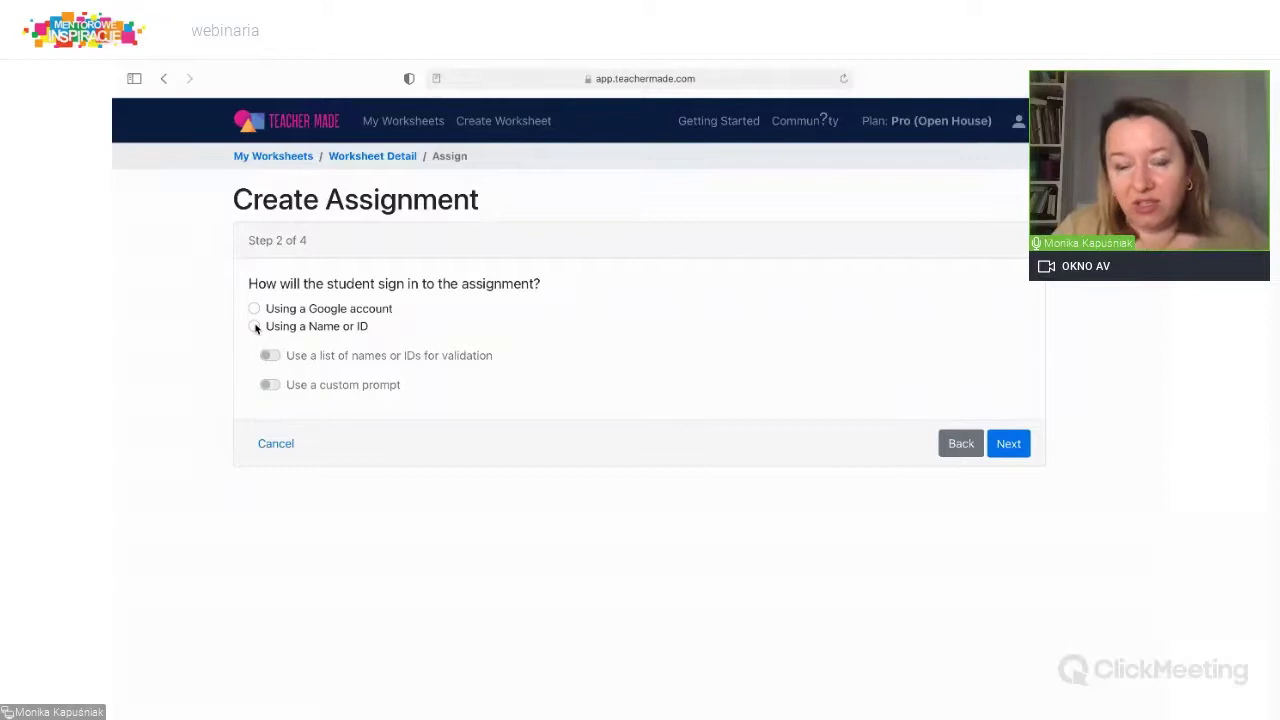
Step: Have students sign in using a name or ID, with scores shown as Points Earned / Points Possible (Score %)
click(255, 327)
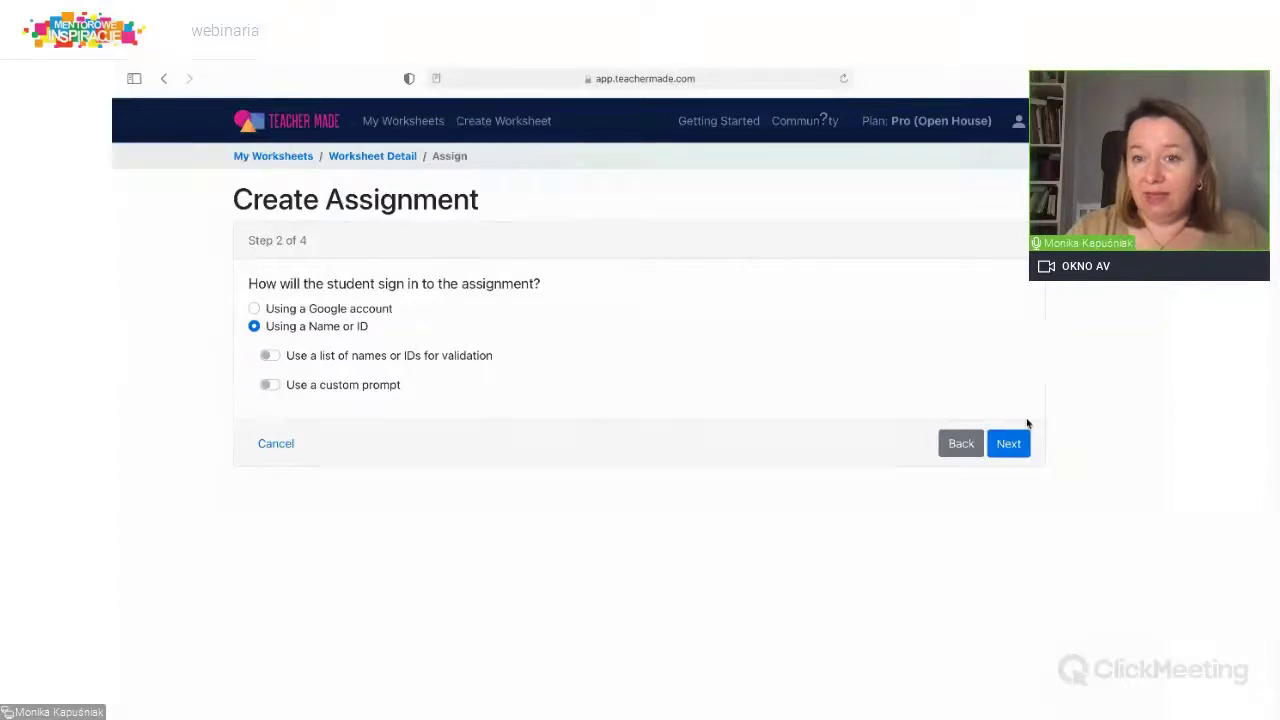
click(1010, 444)
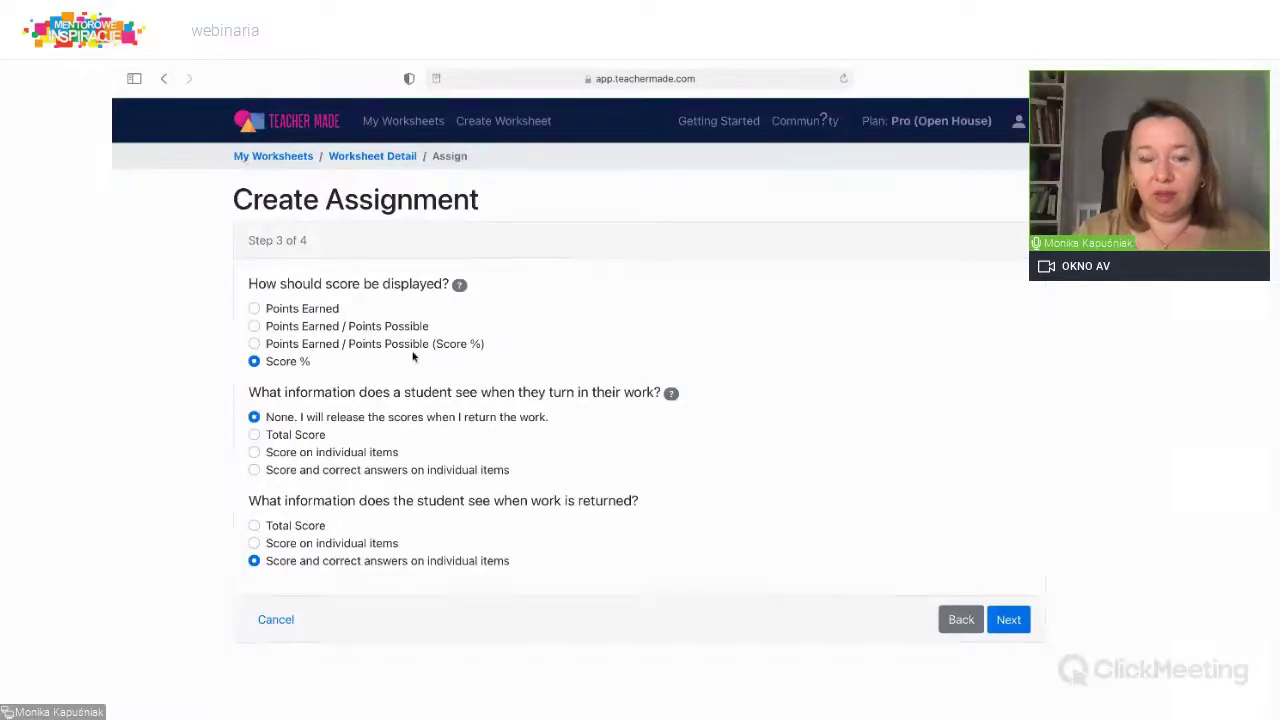
click(254, 343)
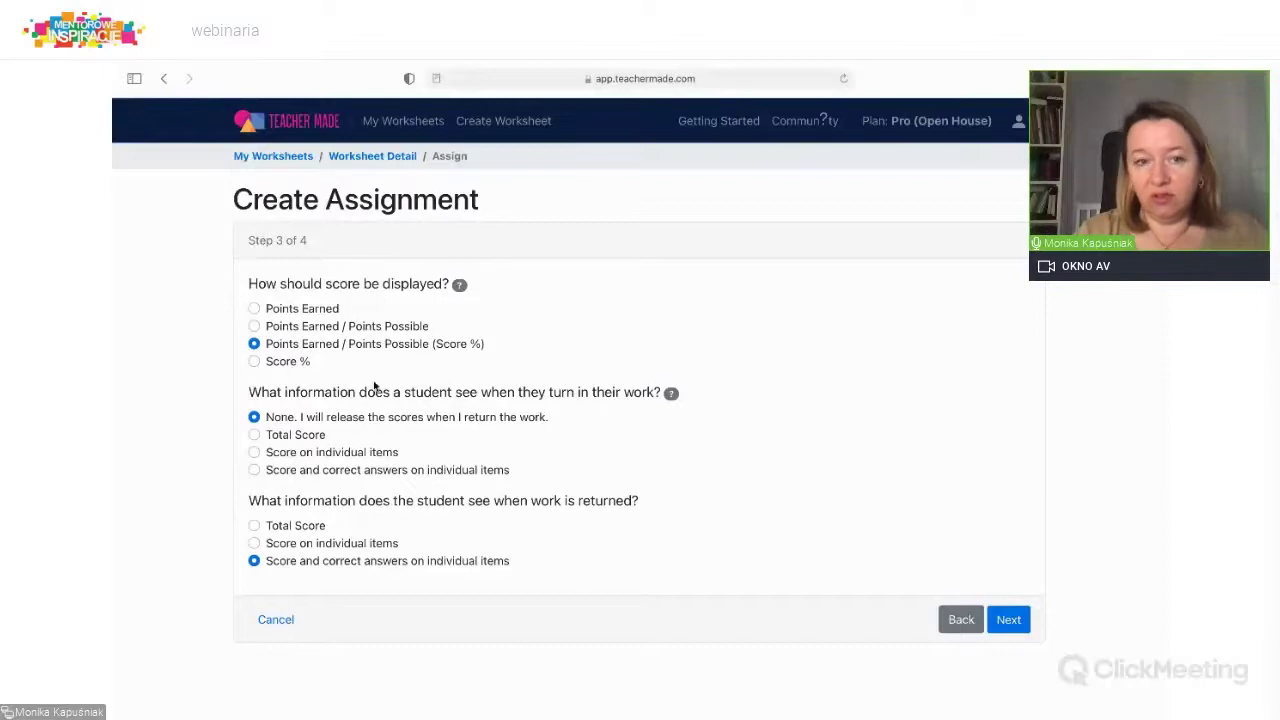
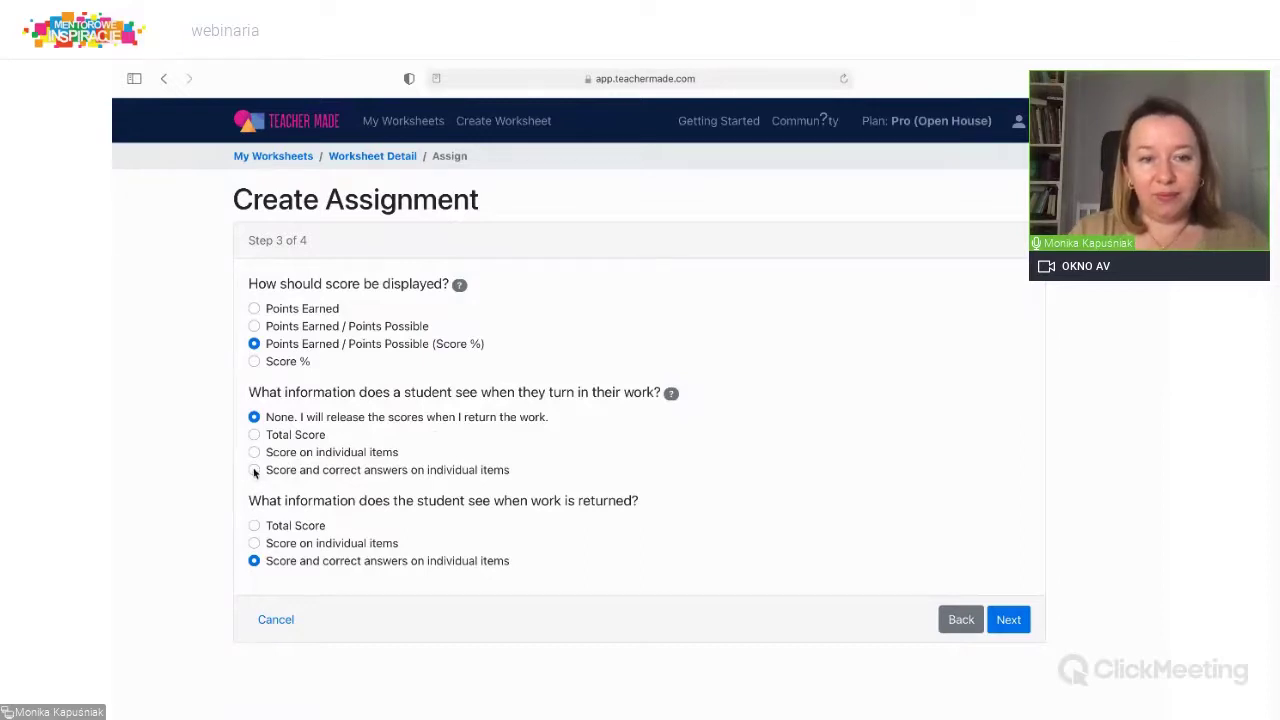
Step: Choose 'Total Score' as what students see on turn-in and continue to step 4
click(254, 434)
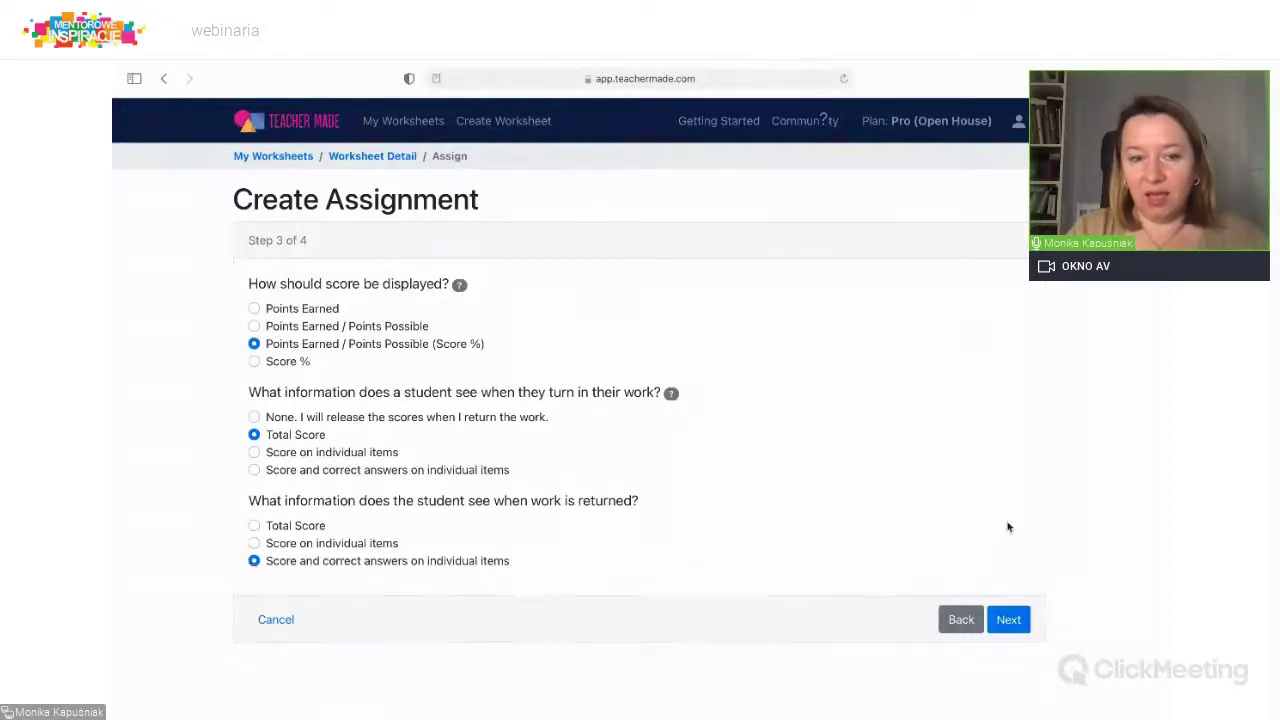
click(1007, 618)
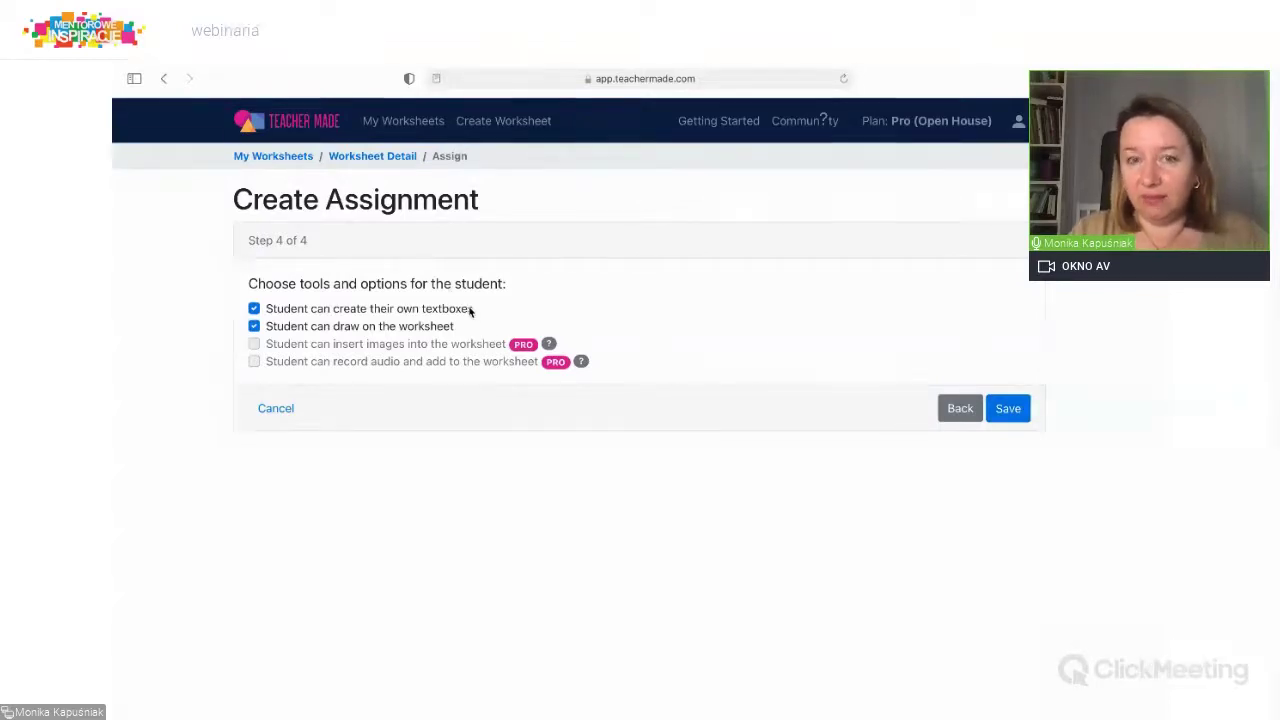
Step: Disable student textboxes and drawing on the worksheet, then save the assignment
click(255, 311)
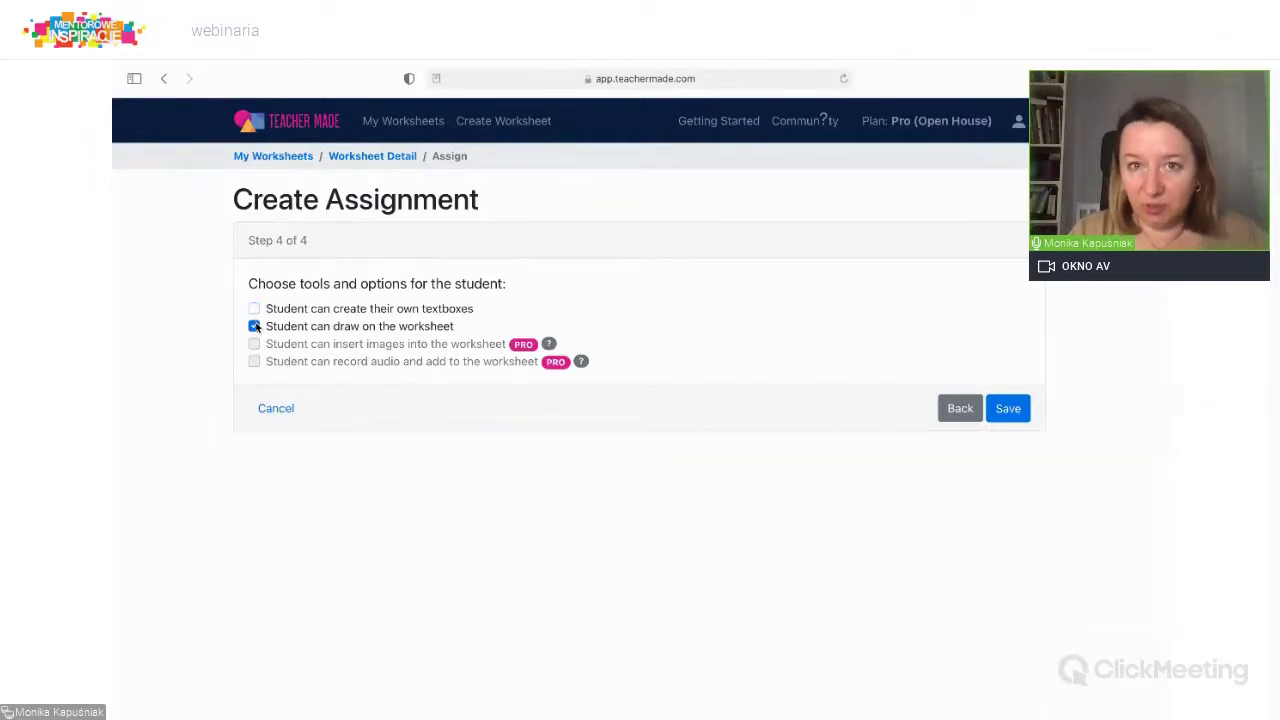
click(255, 327)
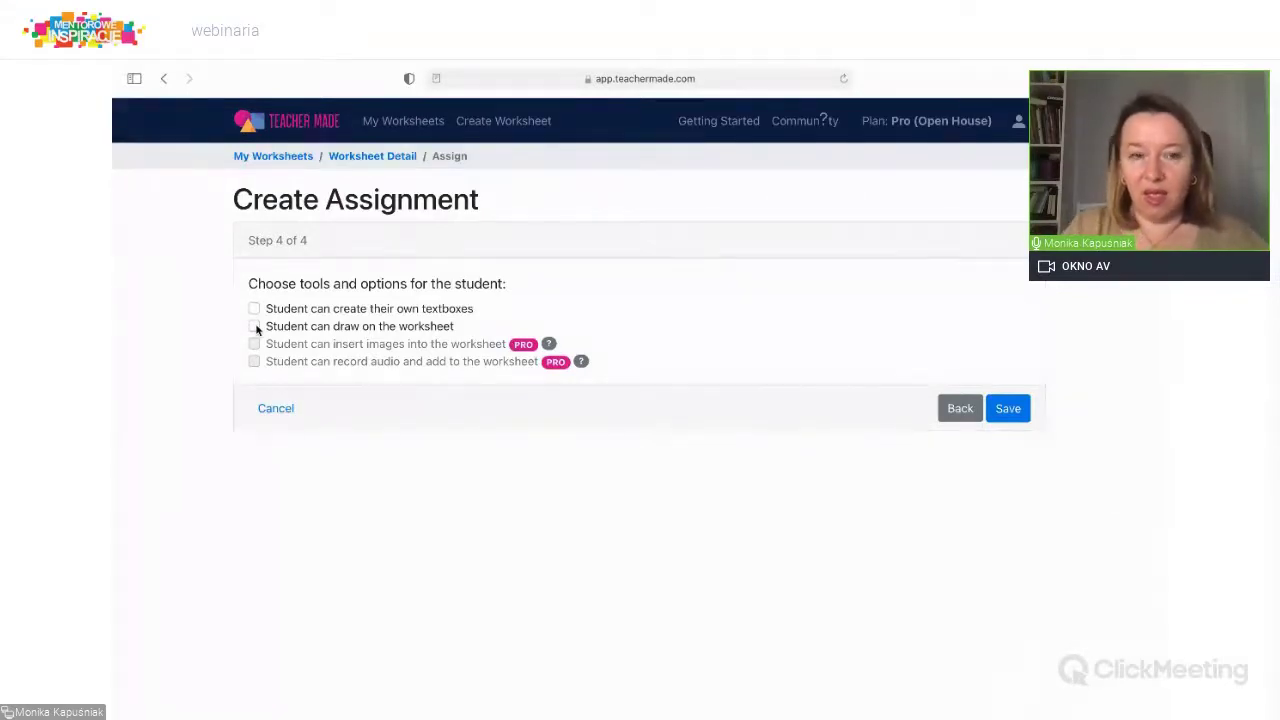
click(1008, 409)
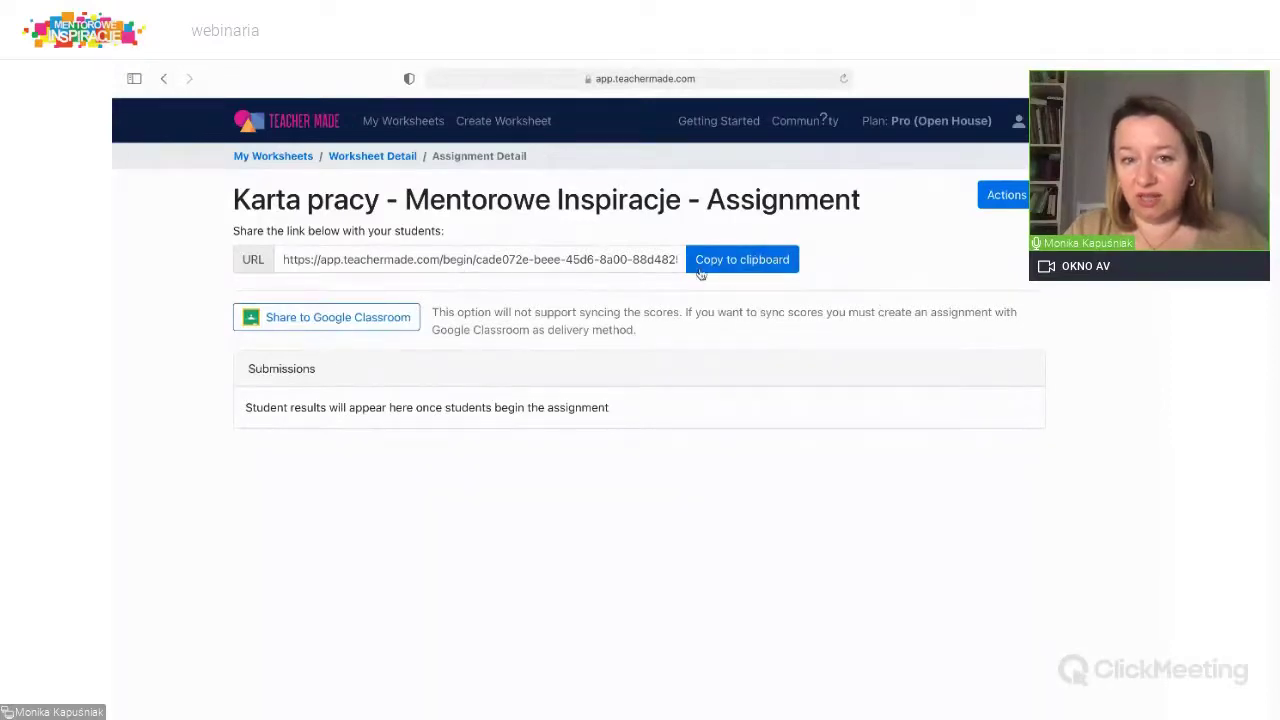
Step: Copy the assignment's student link and switch back to the ClickMeeting webinar in Chrome
click(765, 264)
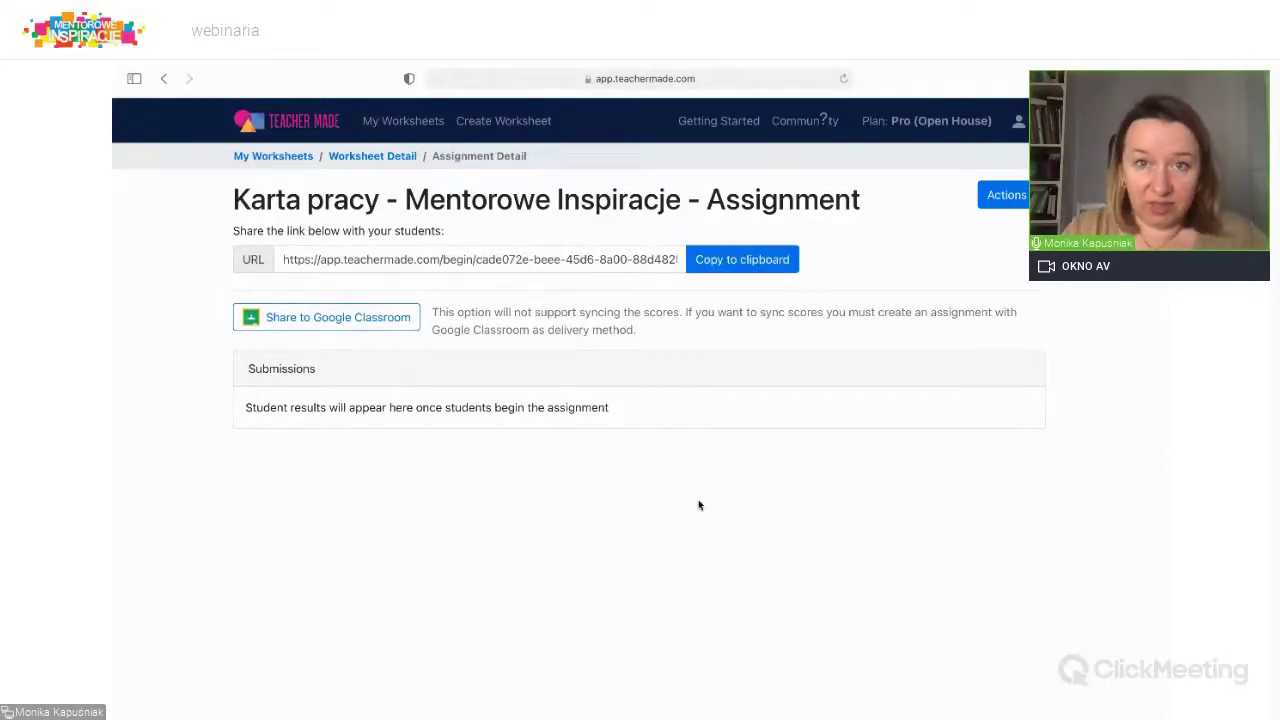
mouse_move(698, 698)
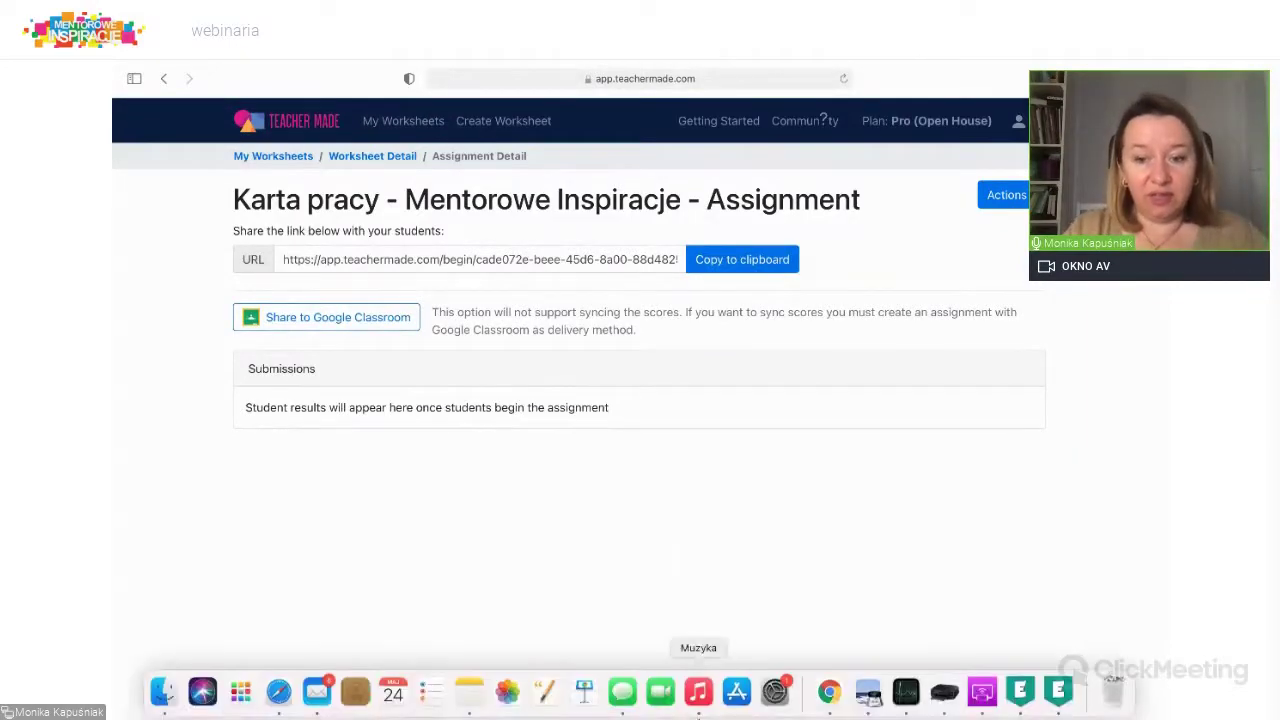
click(829, 693)
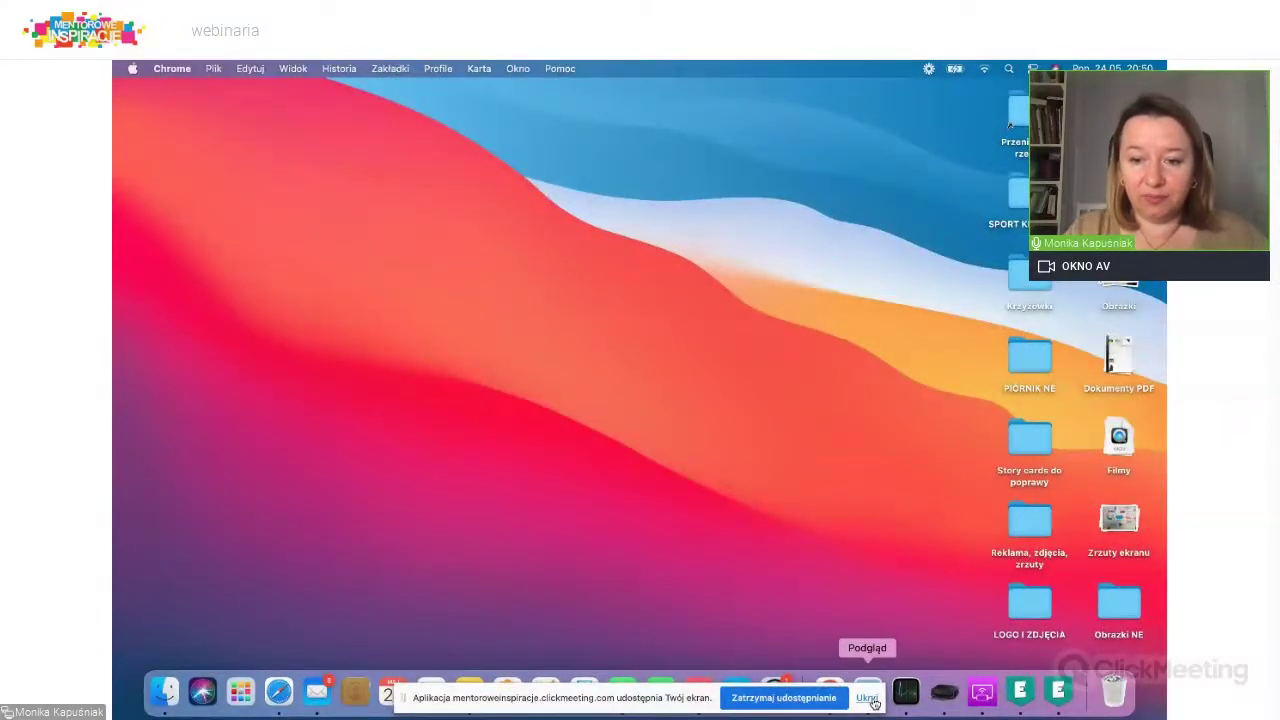
click(867, 697)
click(806, 693)
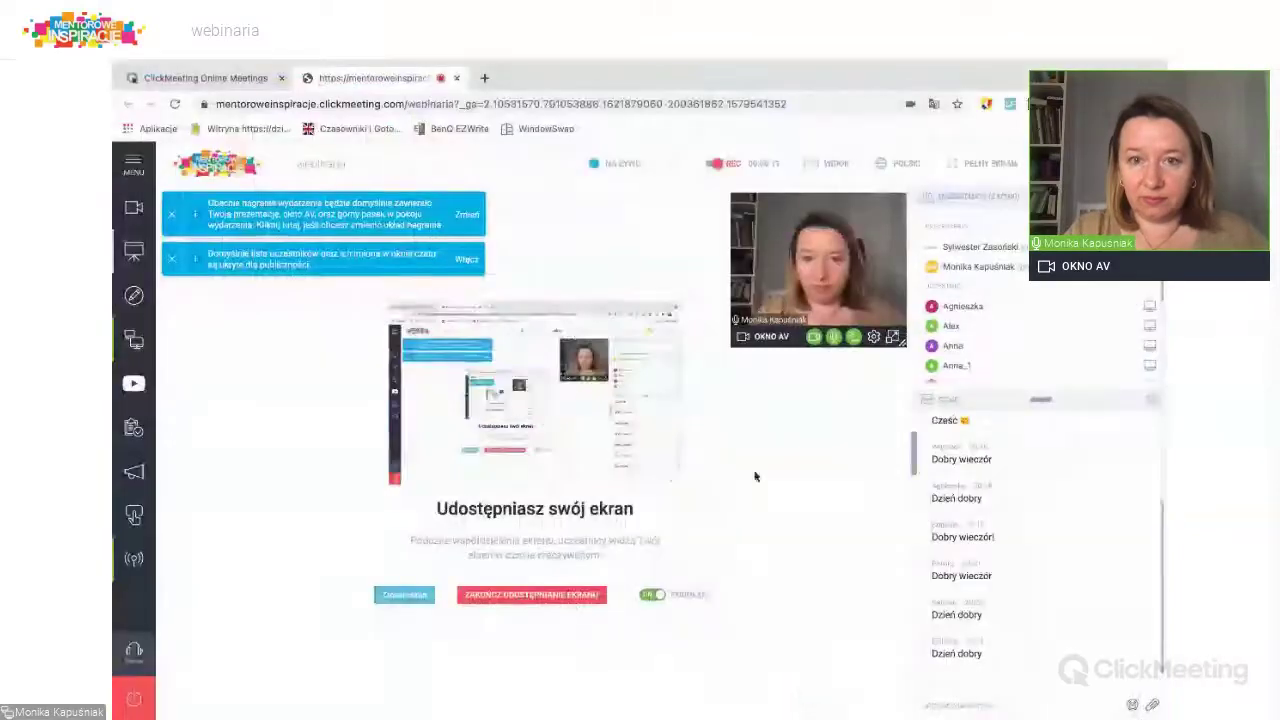
Step: Paste the copied assignment link into a new browser tab and load it
click(485, 79)
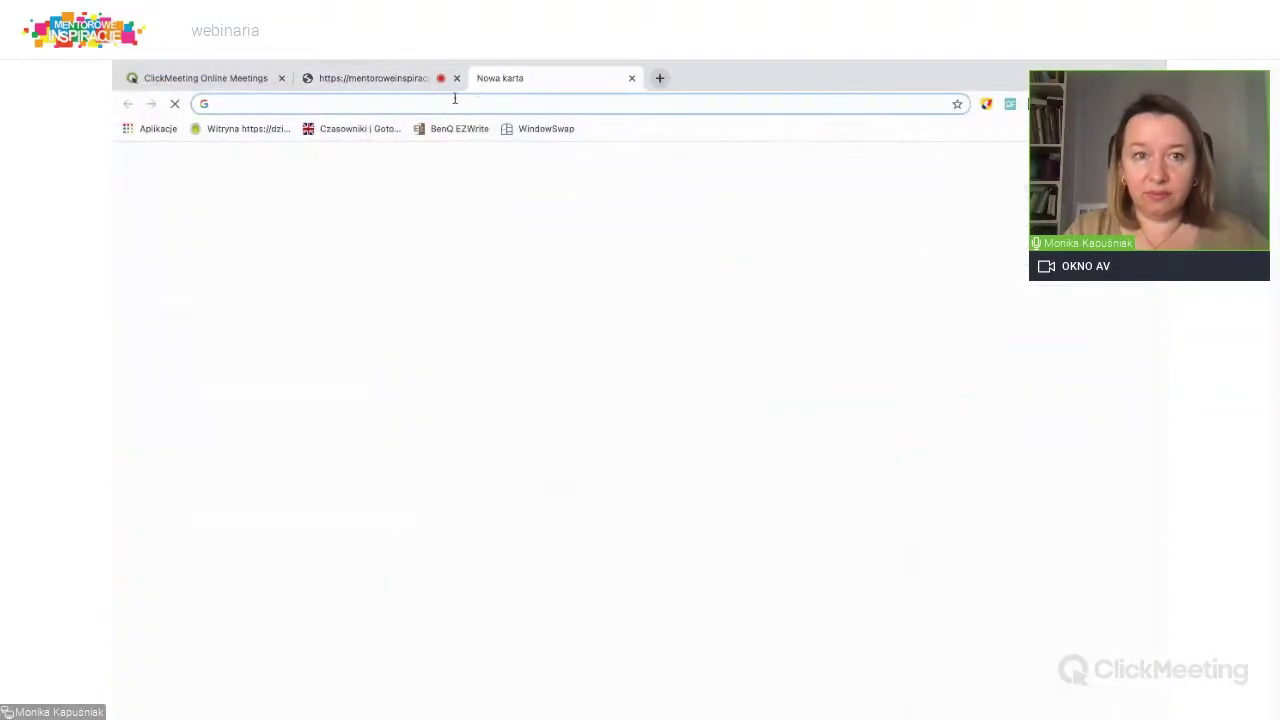
click(442, 106)
key(super+v)
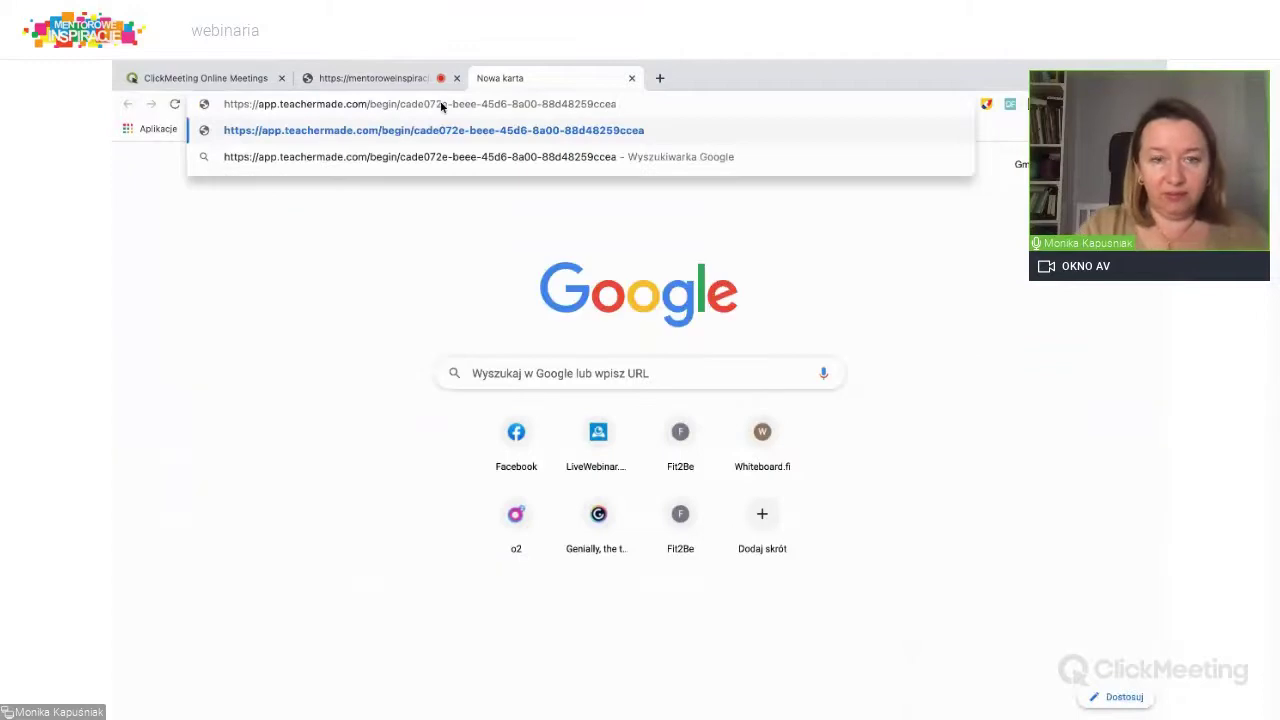
key(Return)
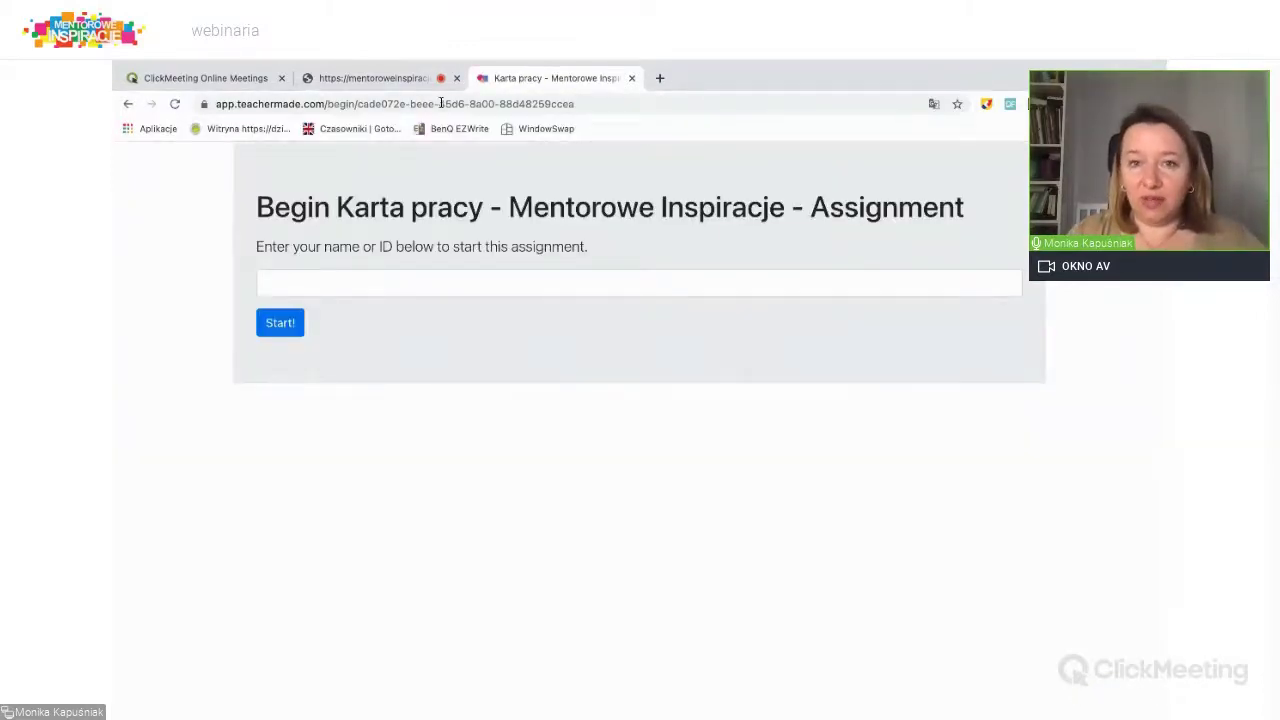
Step: Fill in a saved student name and start the assignment
click(294, 280)
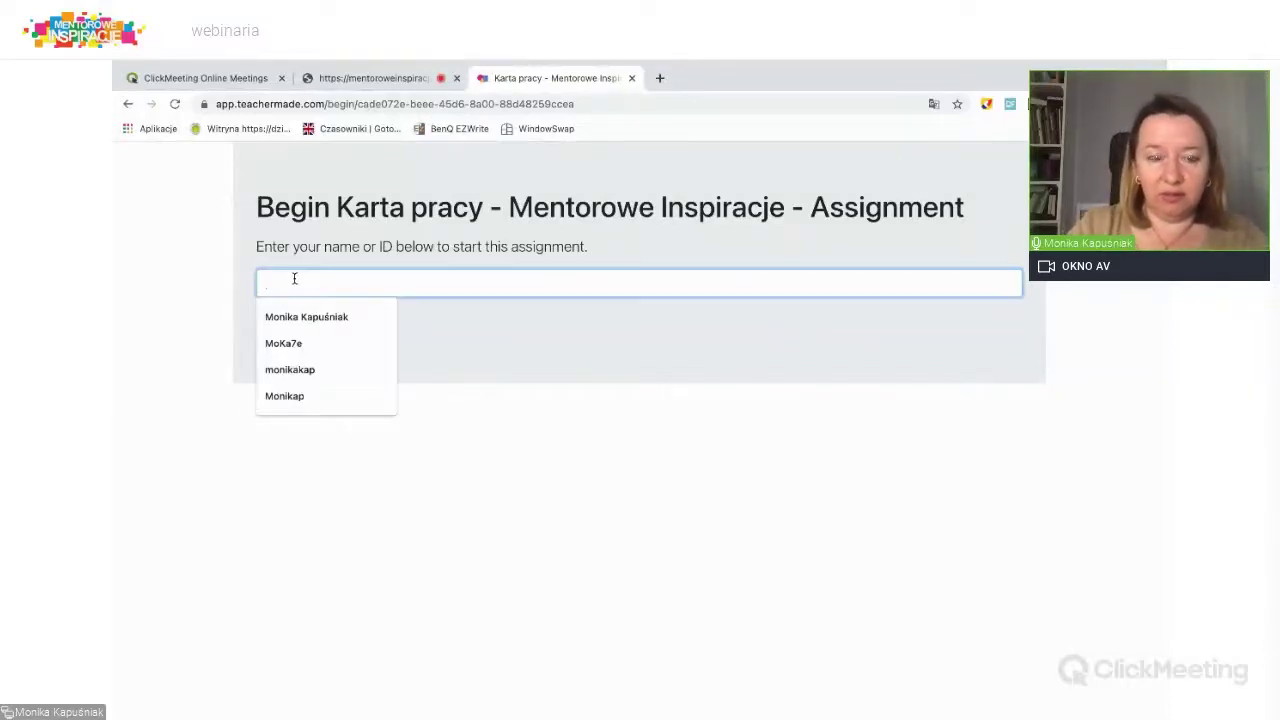
click(297, 398)
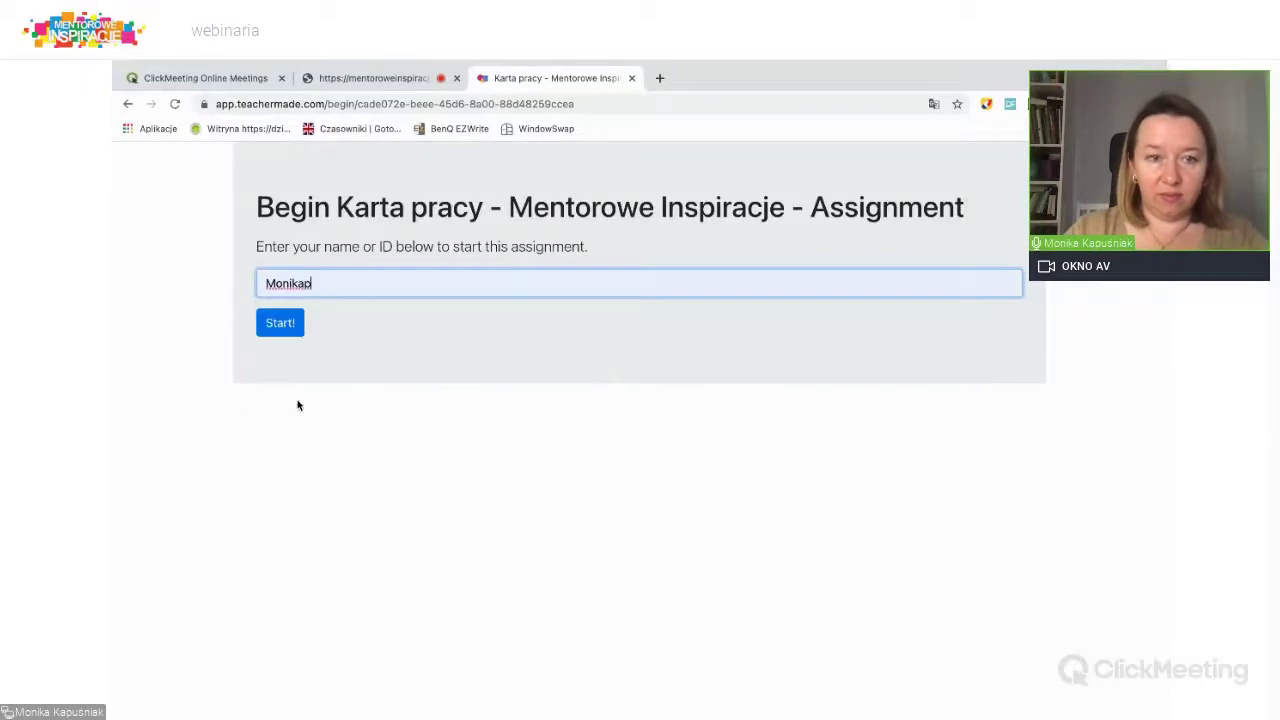
click(290, 325)
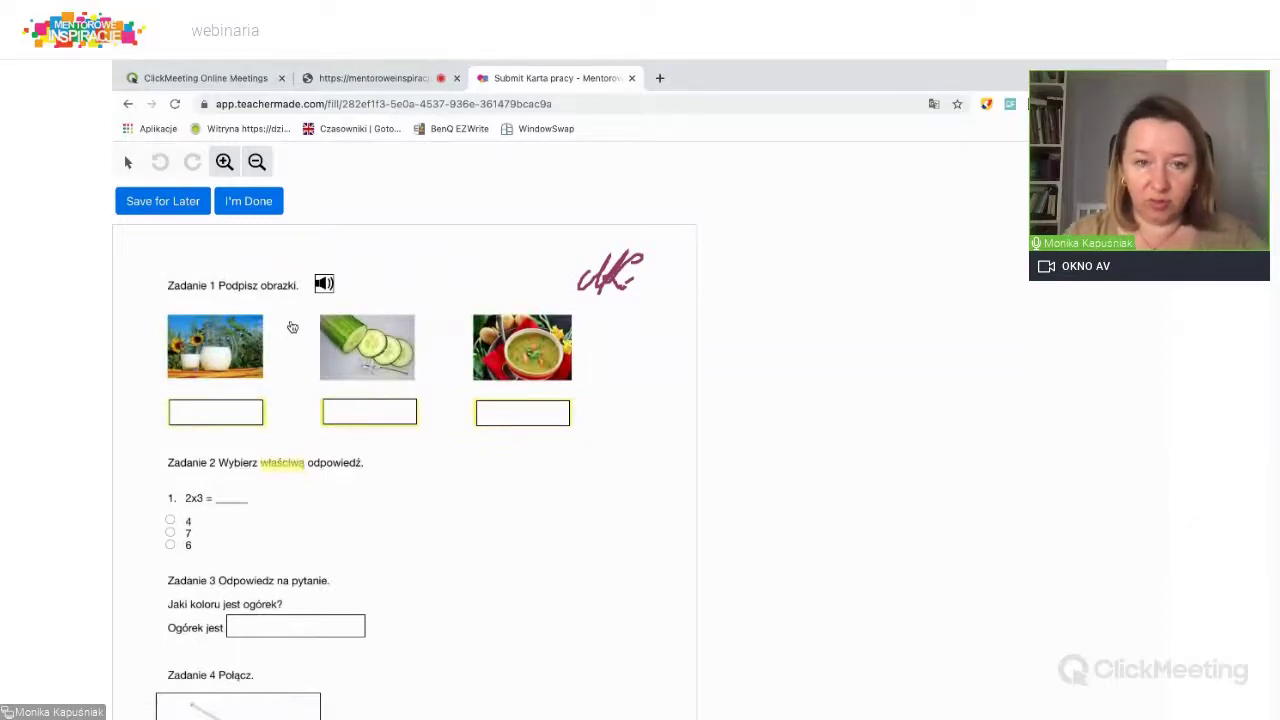
Step: Zoom in on the worksheet and play the Zadanie 1 audio instructions
click(224, 162)
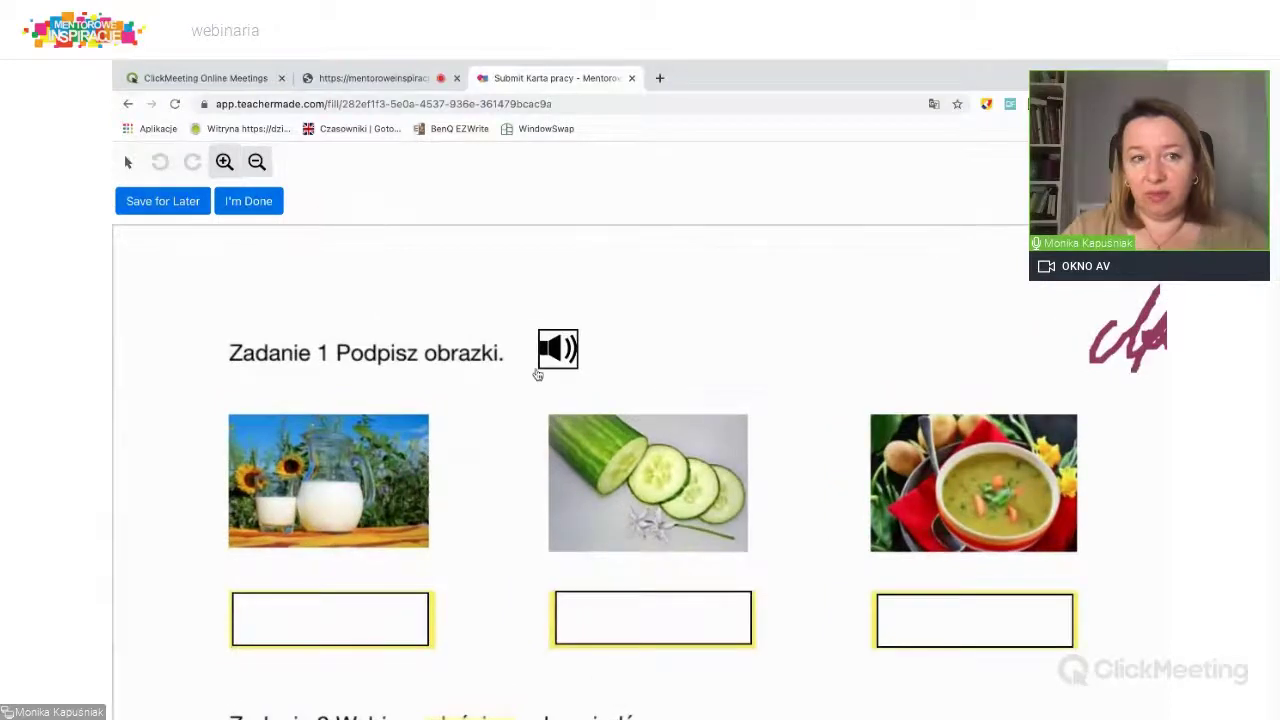
scroll(538, 375, down, 2)
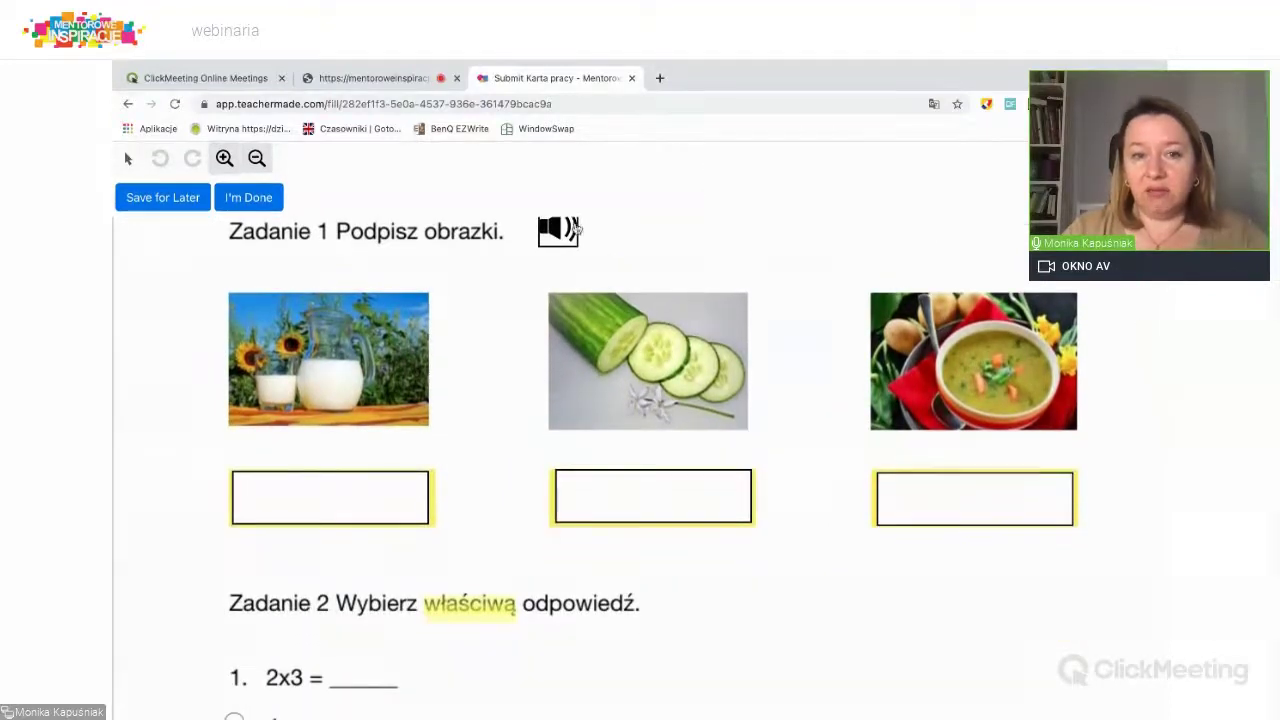
scroll(562, 232, up, 1)
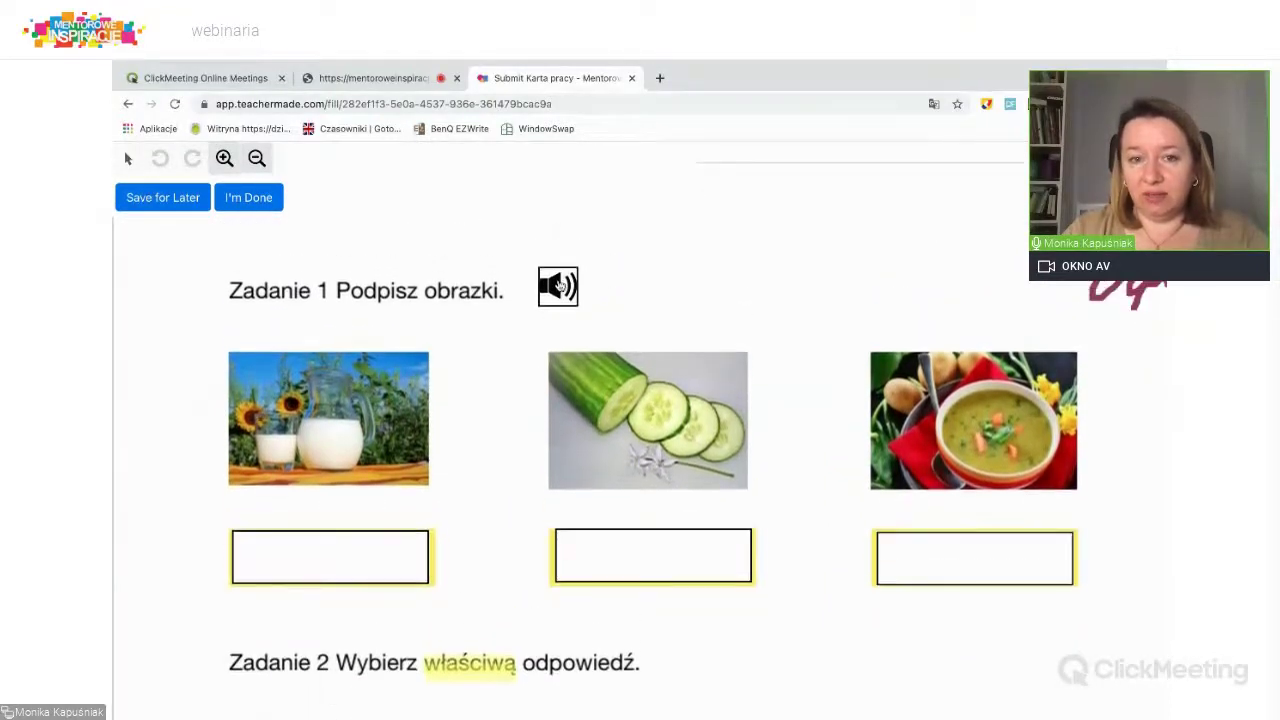
click(559, 286)
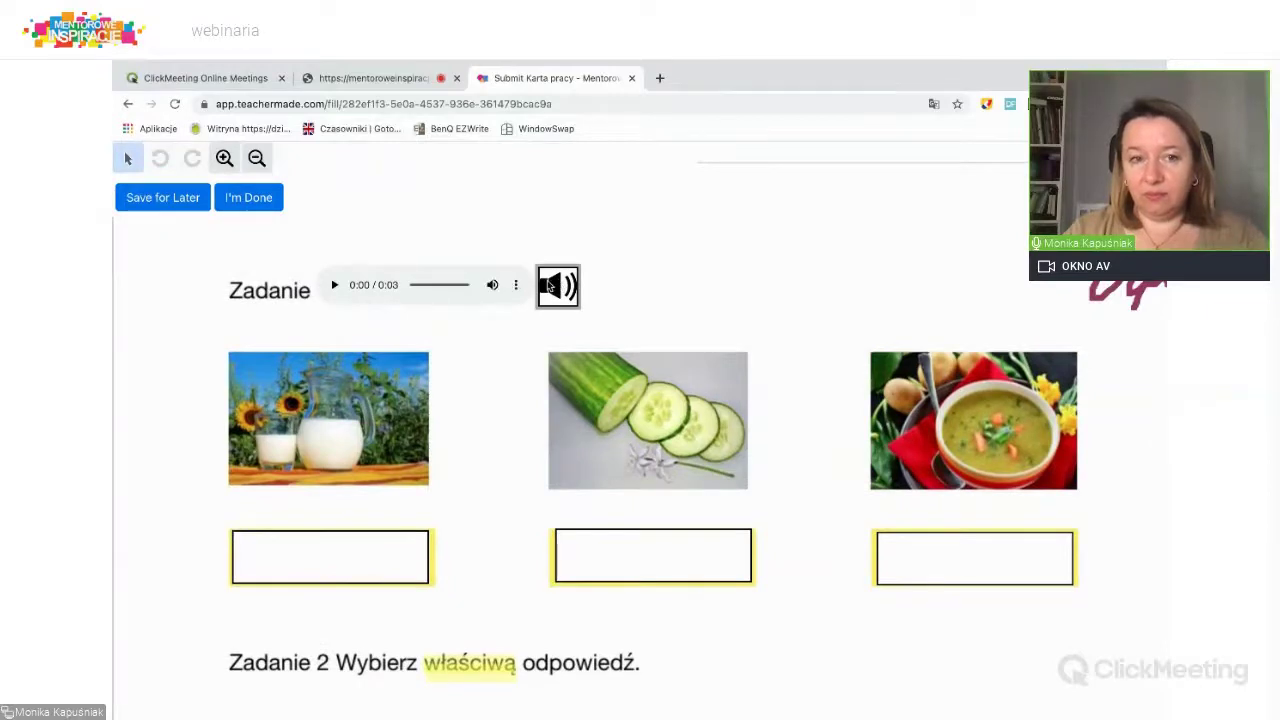
click(338, 287)
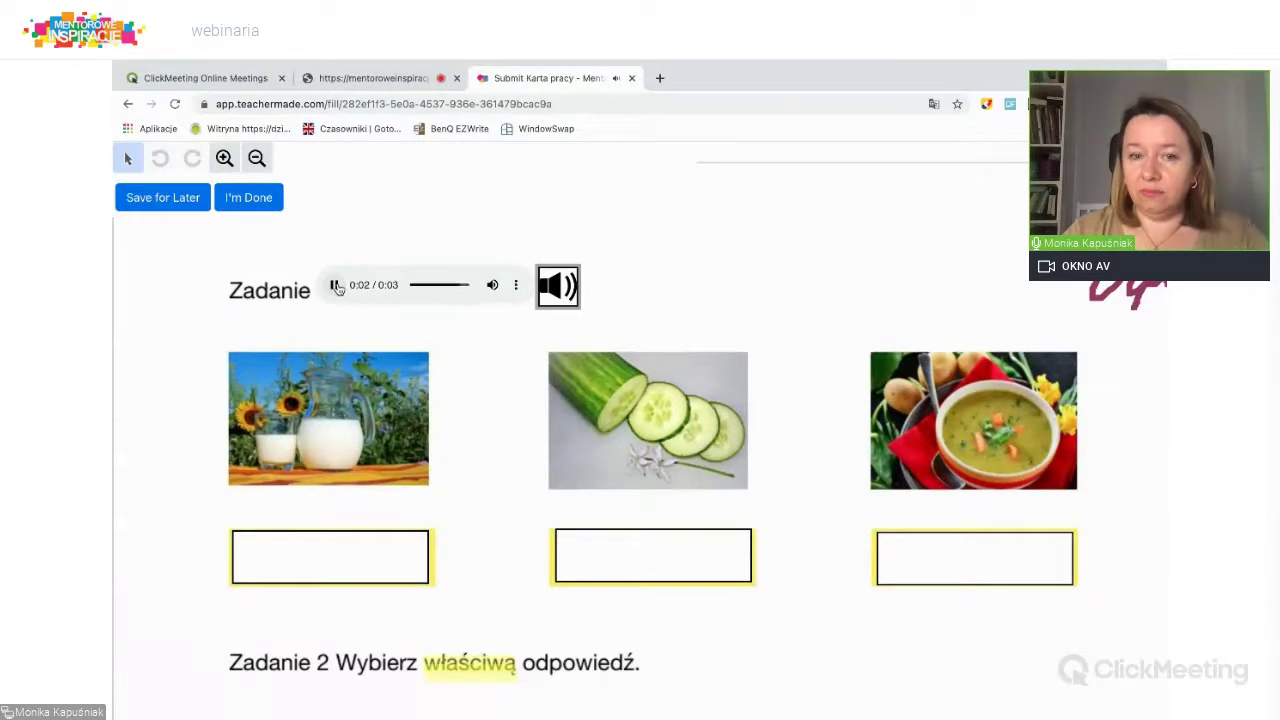
Step: Label the three pictures 'mleko', 'ogórek' and 'zupa'
click(257, 555)
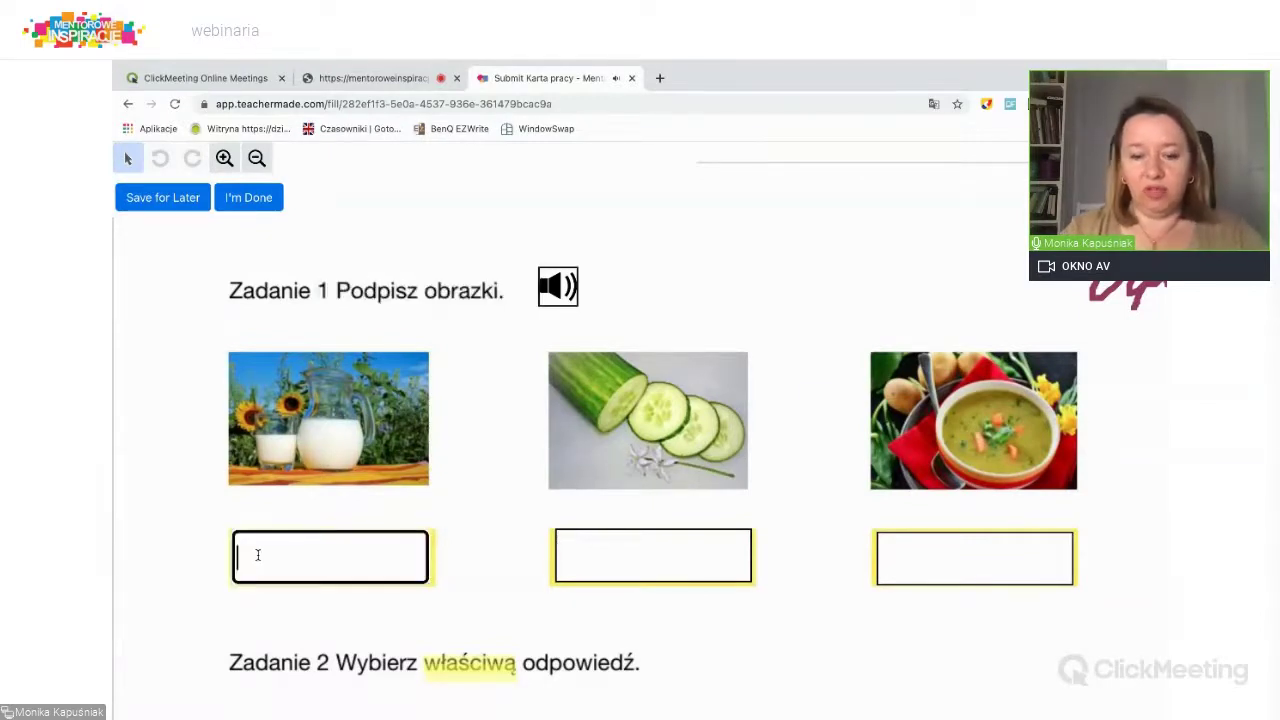
text(mleko)
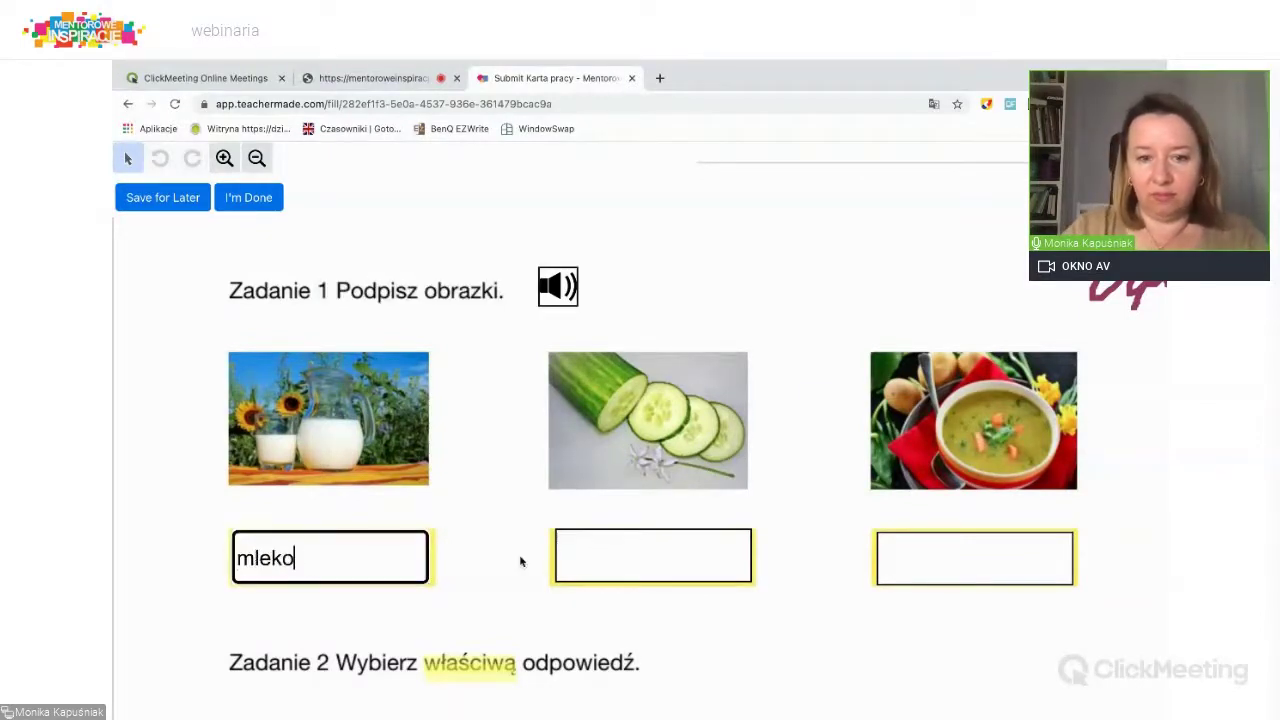
click(608, 552)
text(ogórek)
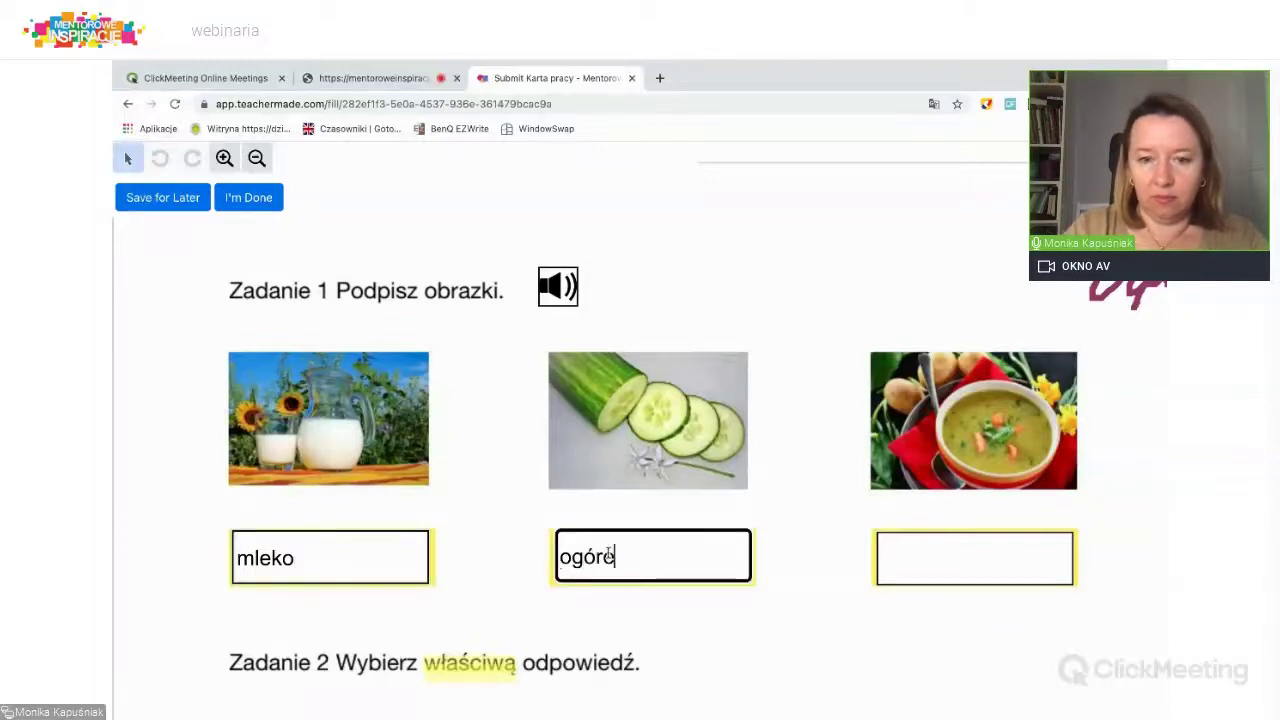
click(995, 557)
text(zupa)
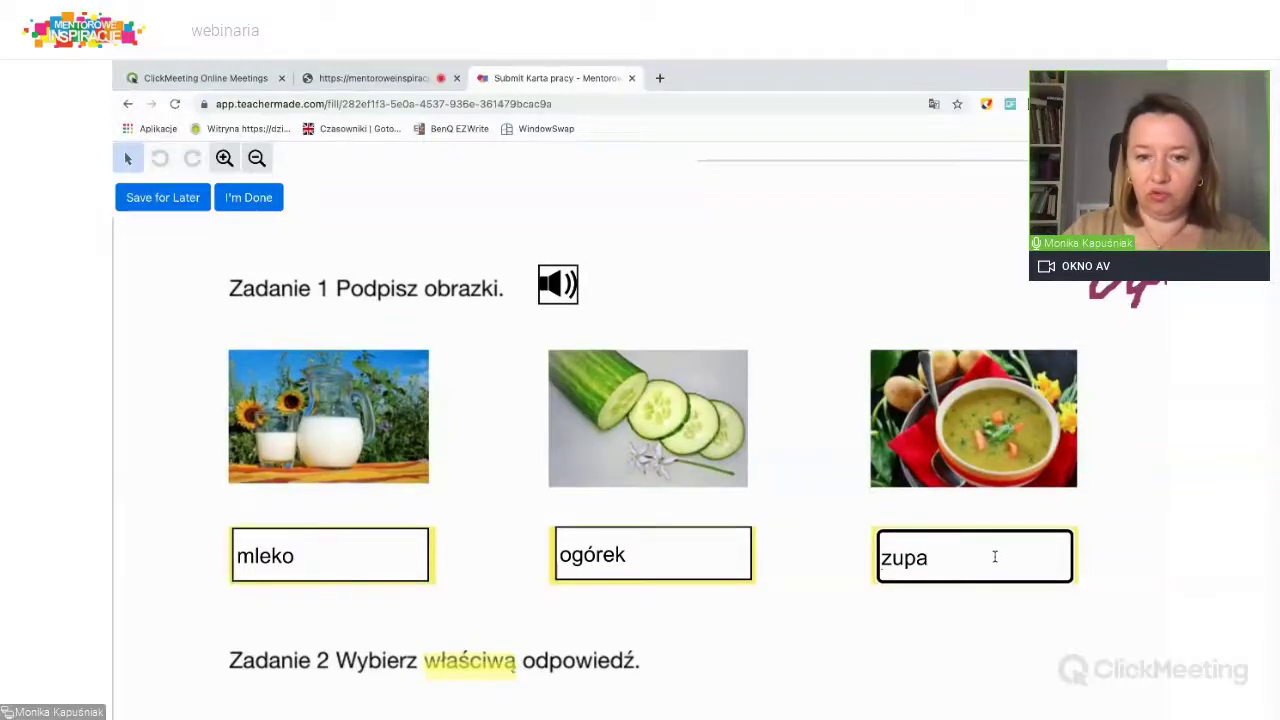
Step: Choose 7 as the answer to 2x3 and type 'zielony' for the cucumber's colour
scroll(995, 557, down, 4)
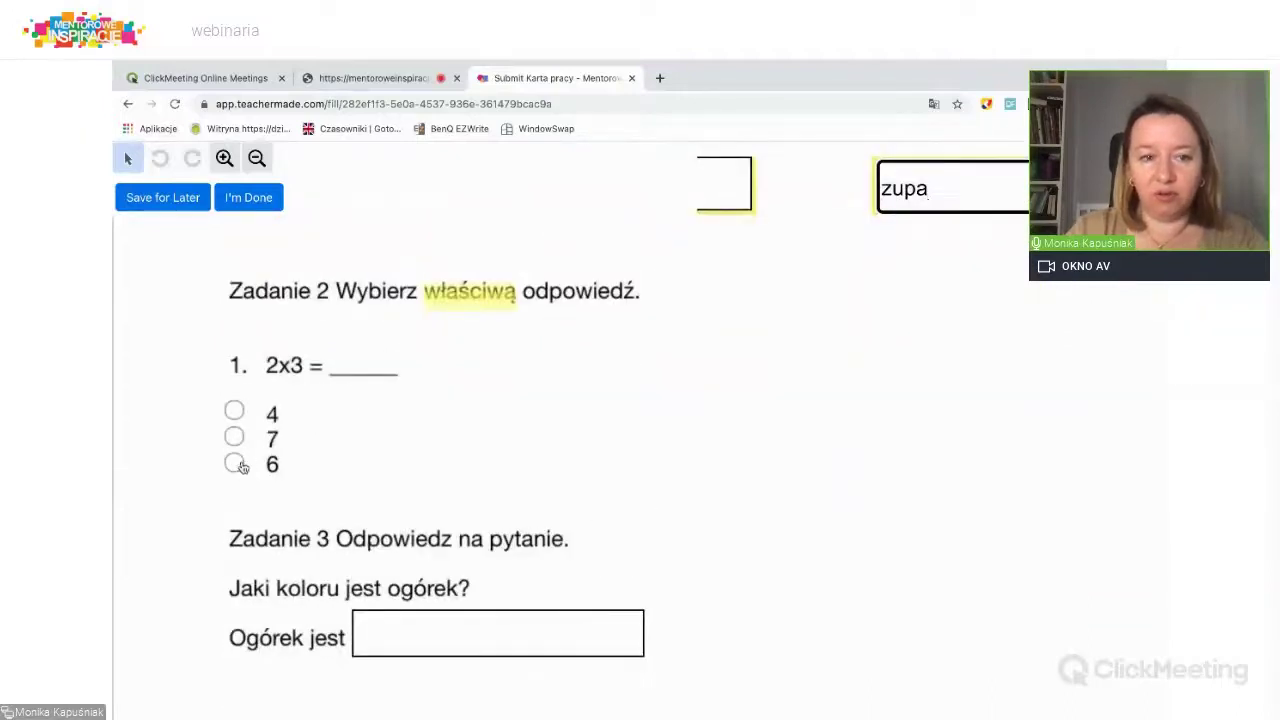
click(234, 440)
scroll(515, 463, down, 2)
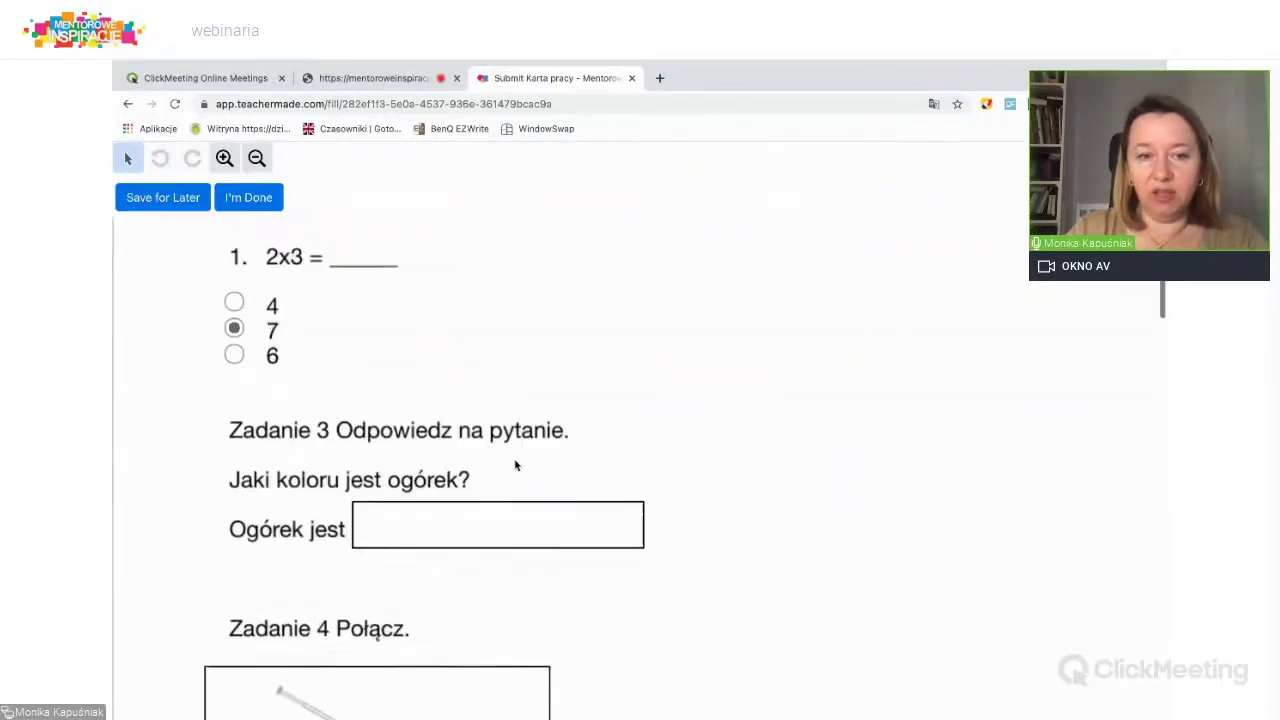
click(434, 437)
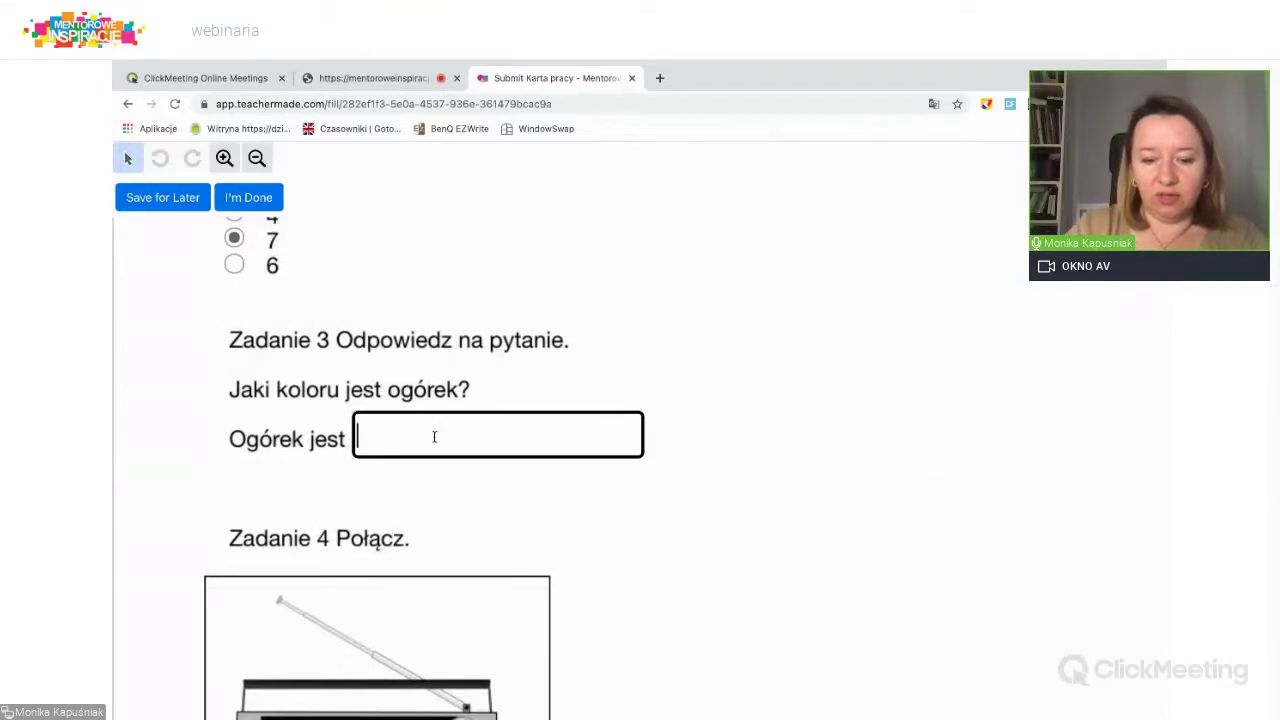
text(zielony)
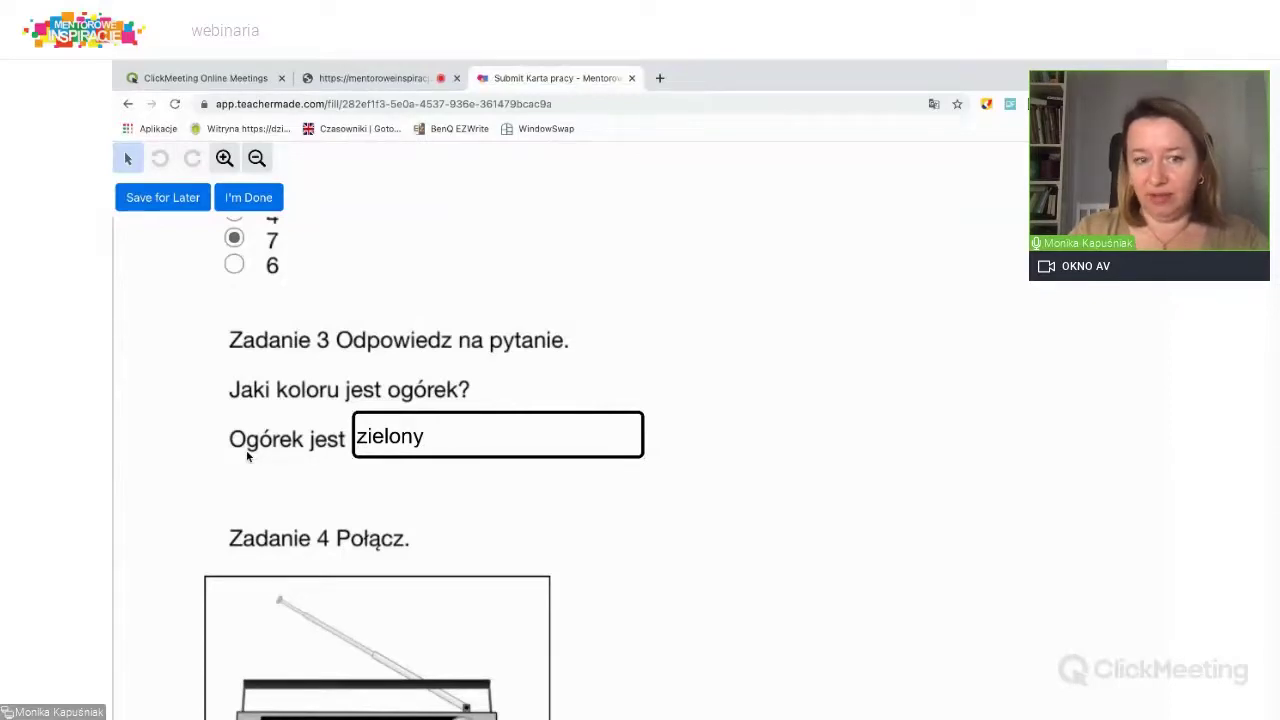
Step: Match the pictures to their phrases, connecting the cat to 'czarny kot'
scroll(248, 456, down, 4)
drag(437, 380, 748, 618)
drag(496, 638, 744, 472)
scroll(748, 478, down, 8)
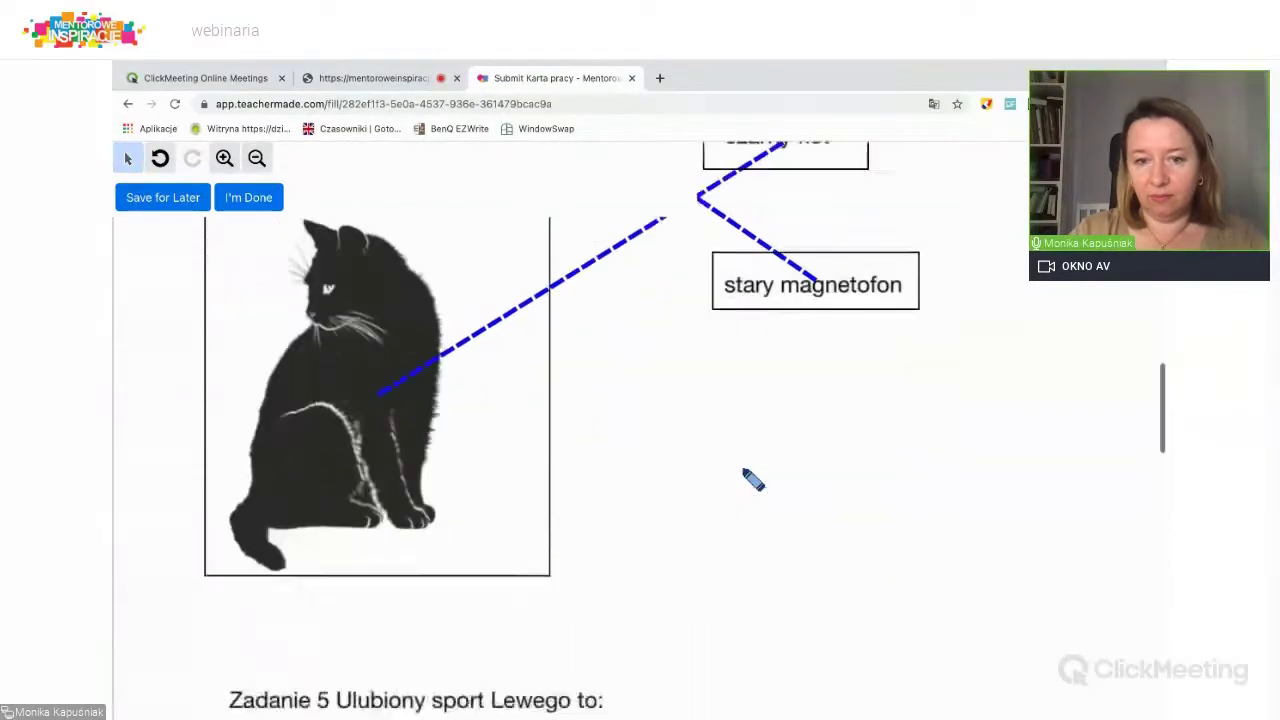
scroll(744, 474, up, 1)
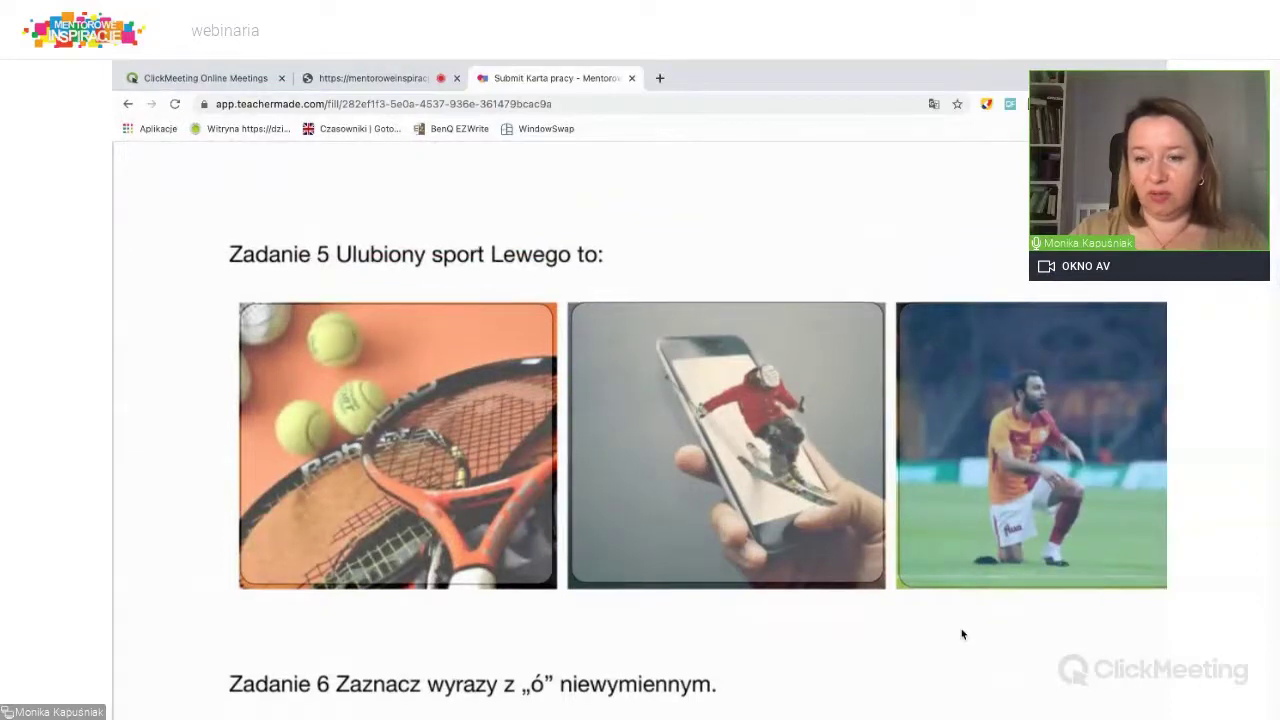
scroll(962, 634, down, 3)
scroll(962, 634, down, 2)
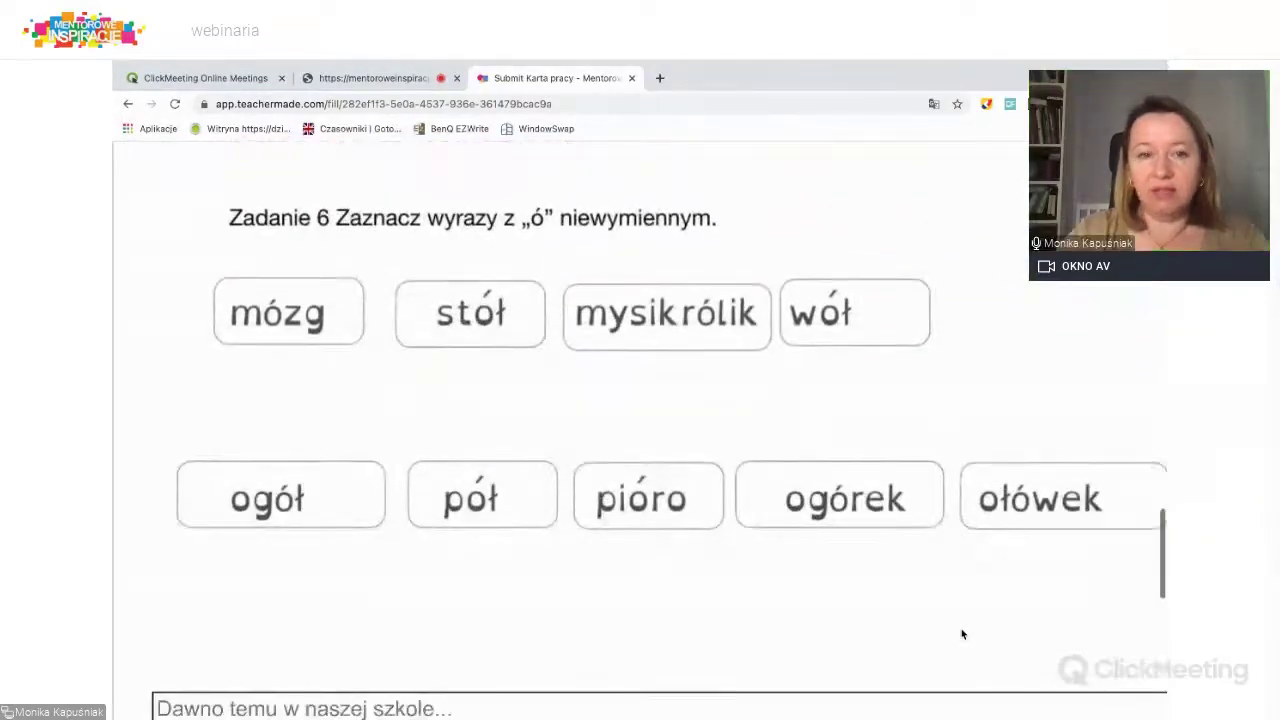
Step: Mark stół, mózg, wół, ogół, pół, ogórek and ołówek in Zadanie 6
click(464, 318)
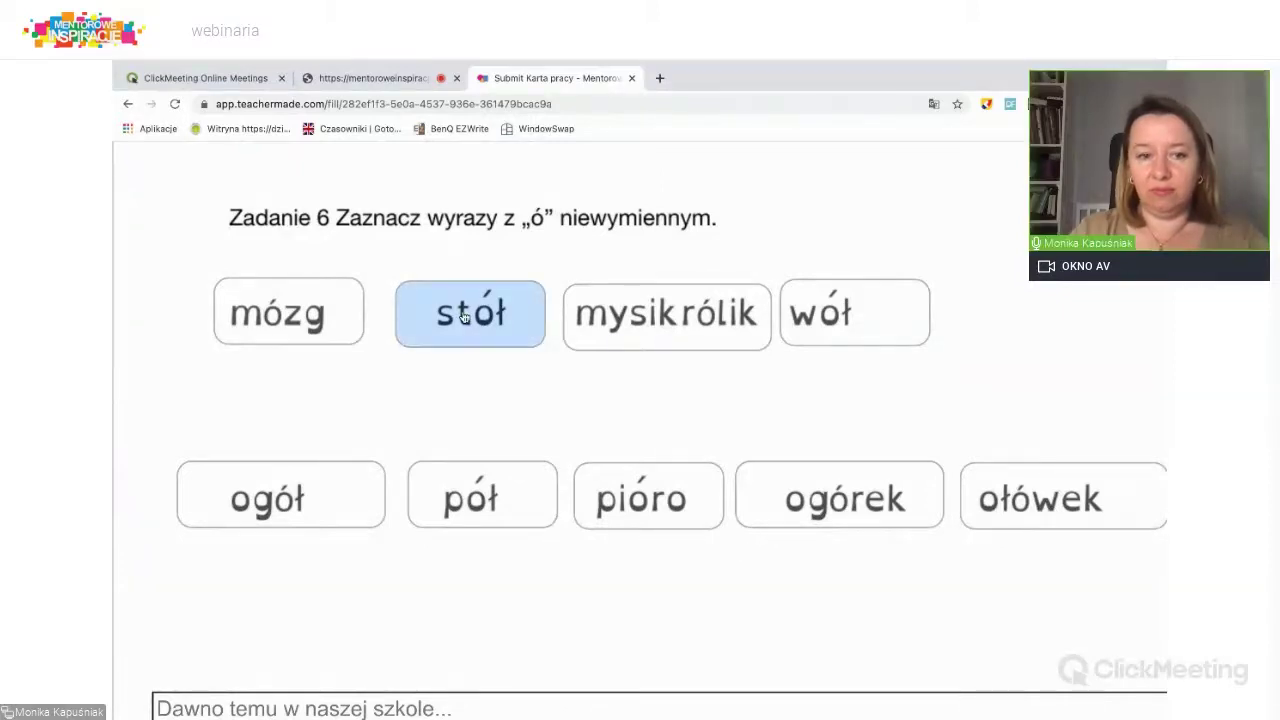
click(288, 311)
click(280, 495)
click(482, 495)
click(1062, 495)
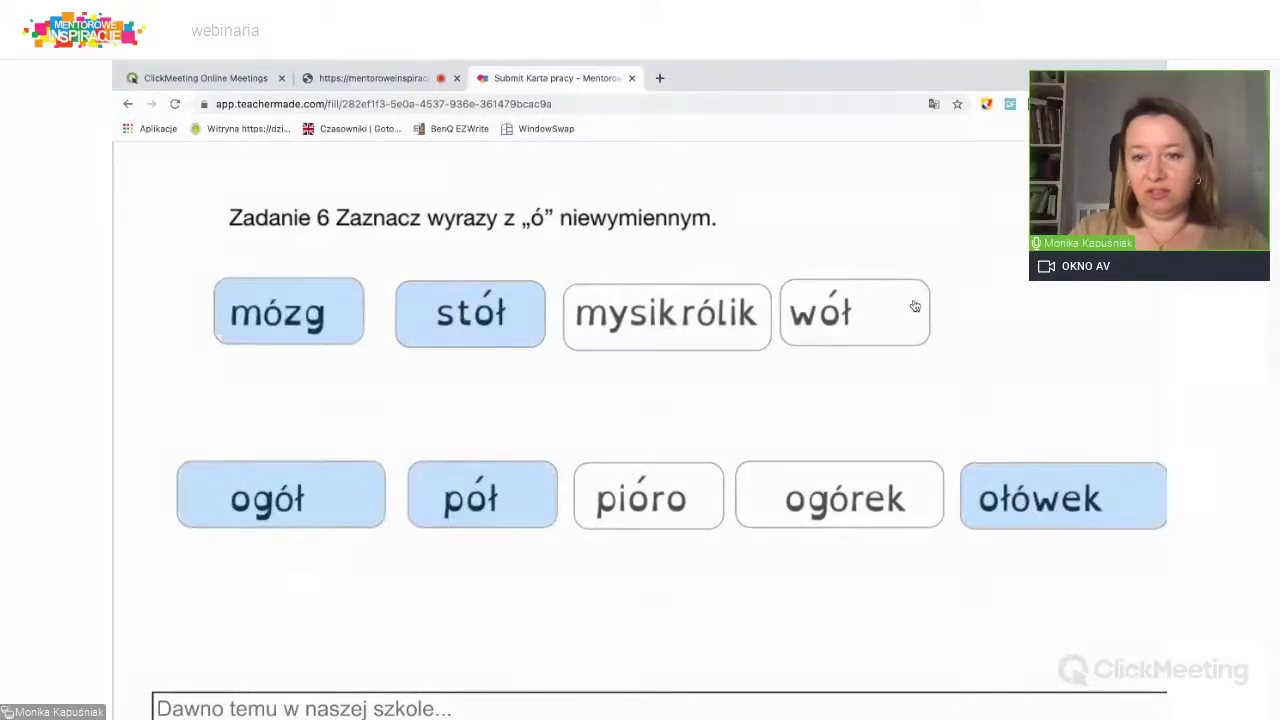
click(914, 306)
click(831, 491)
scroll(614, 627, down, 1)
scroll(614, 627, down, 5)
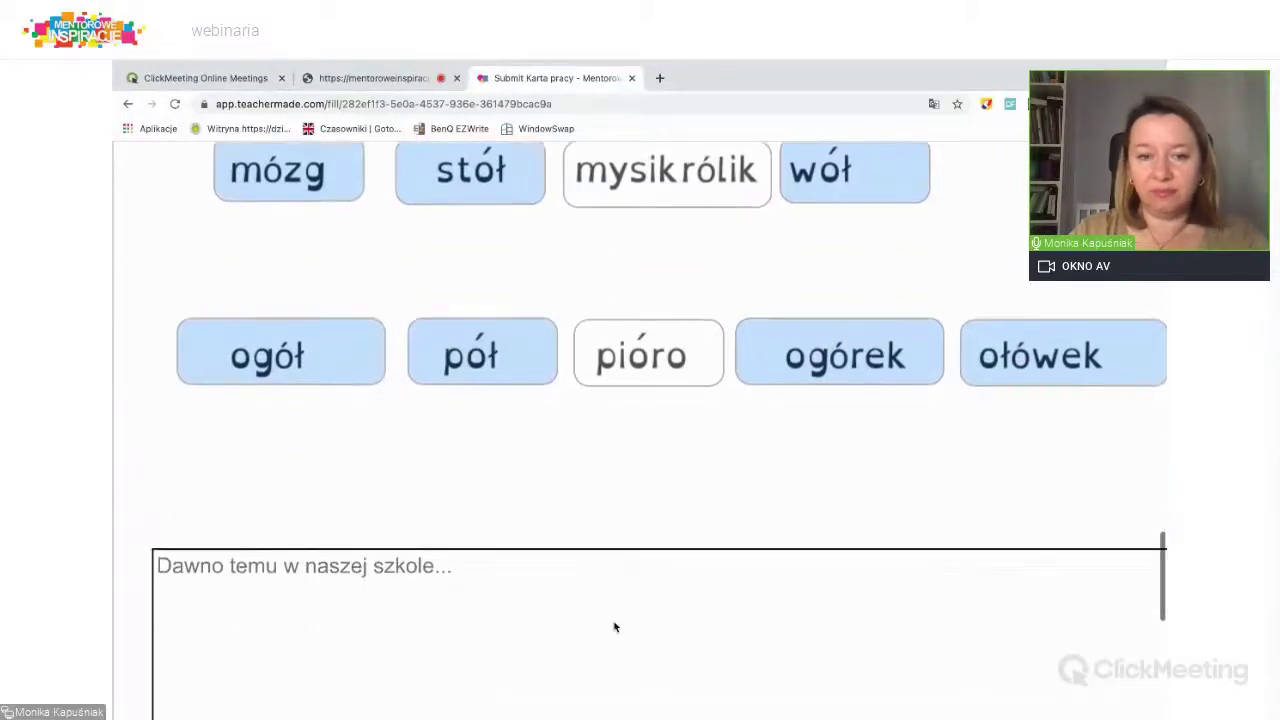
Step: Write 'Dawno temu w naszej szkole było jakby lepiej:-)' in the story box
click(170, 204)
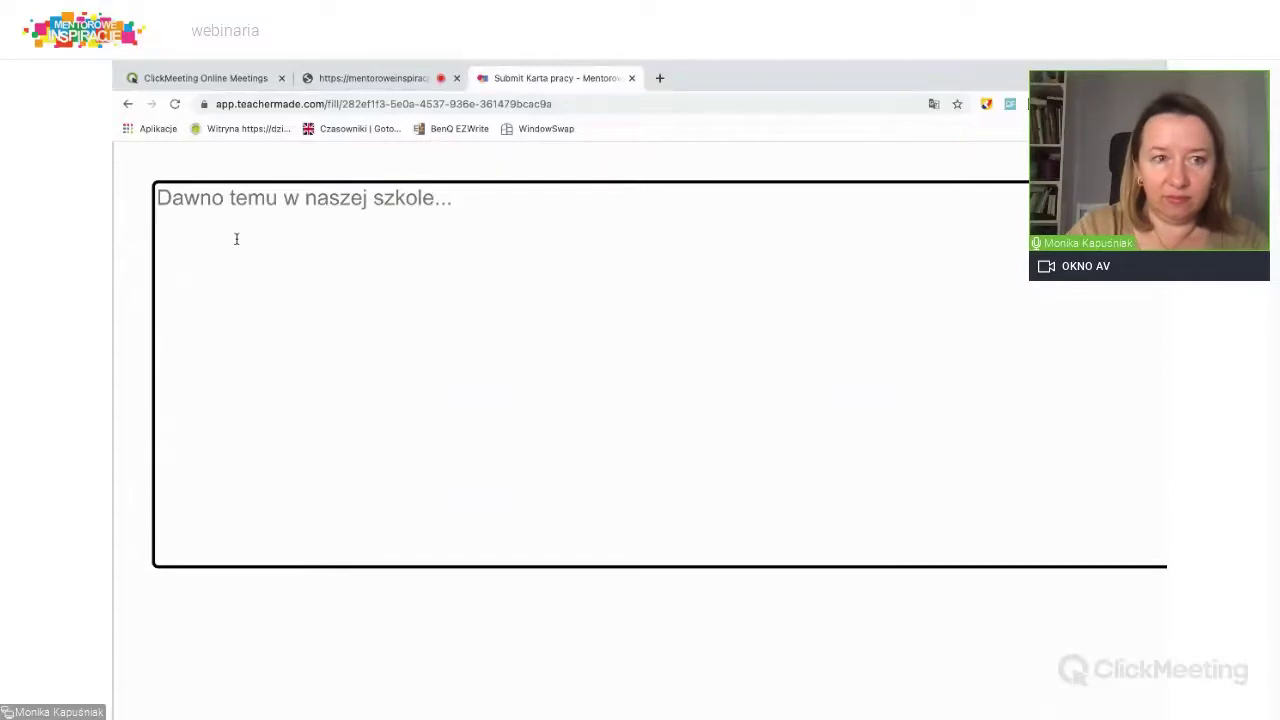
text(Dawno t)
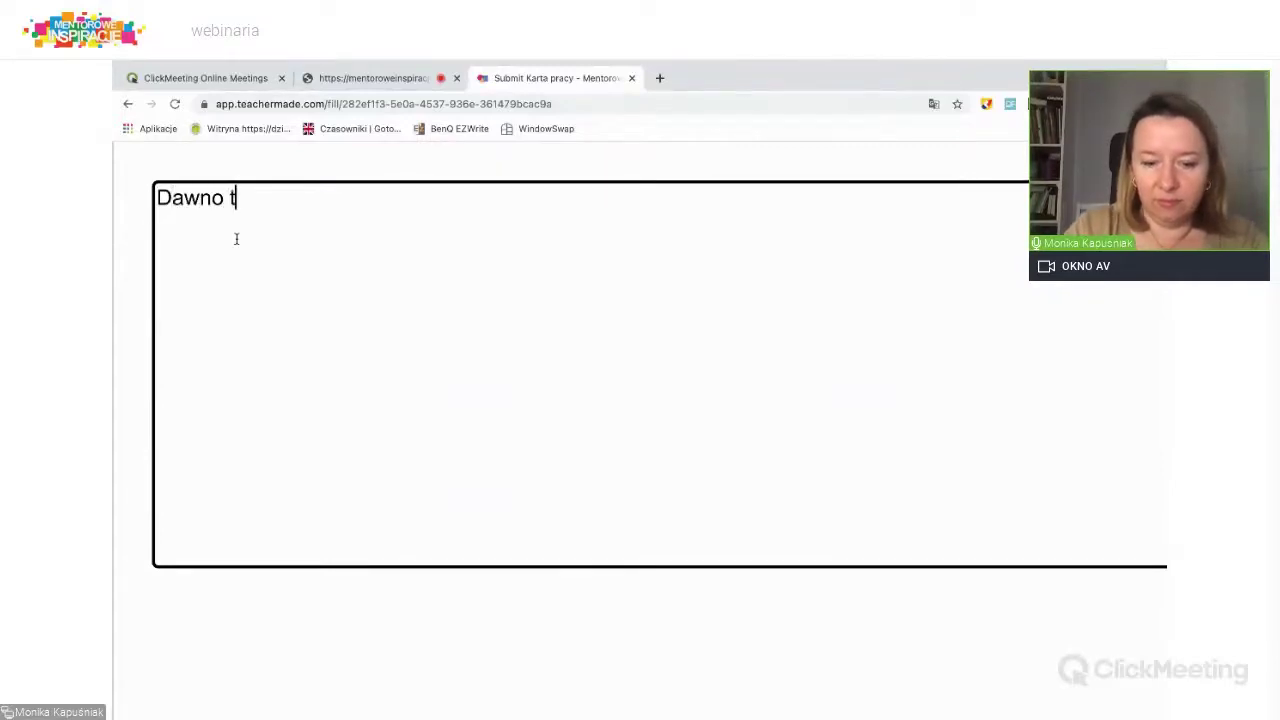
text(emu w naszej)
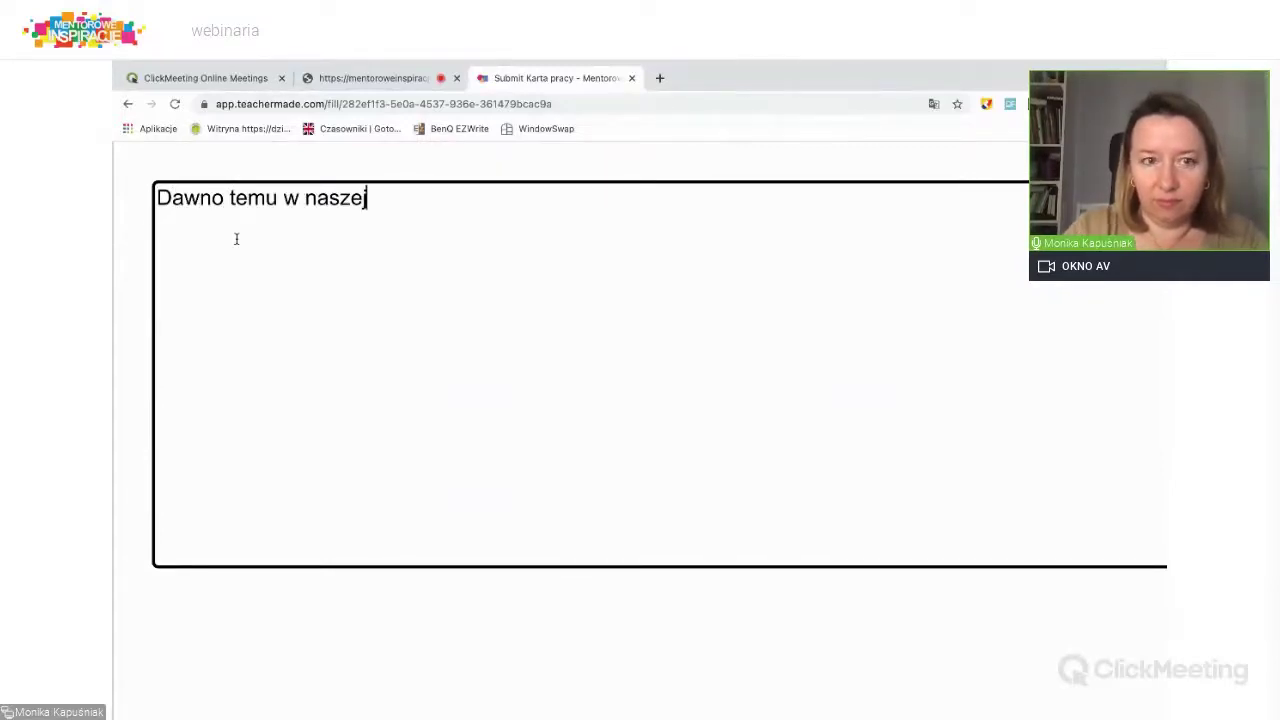
text( szkole b)
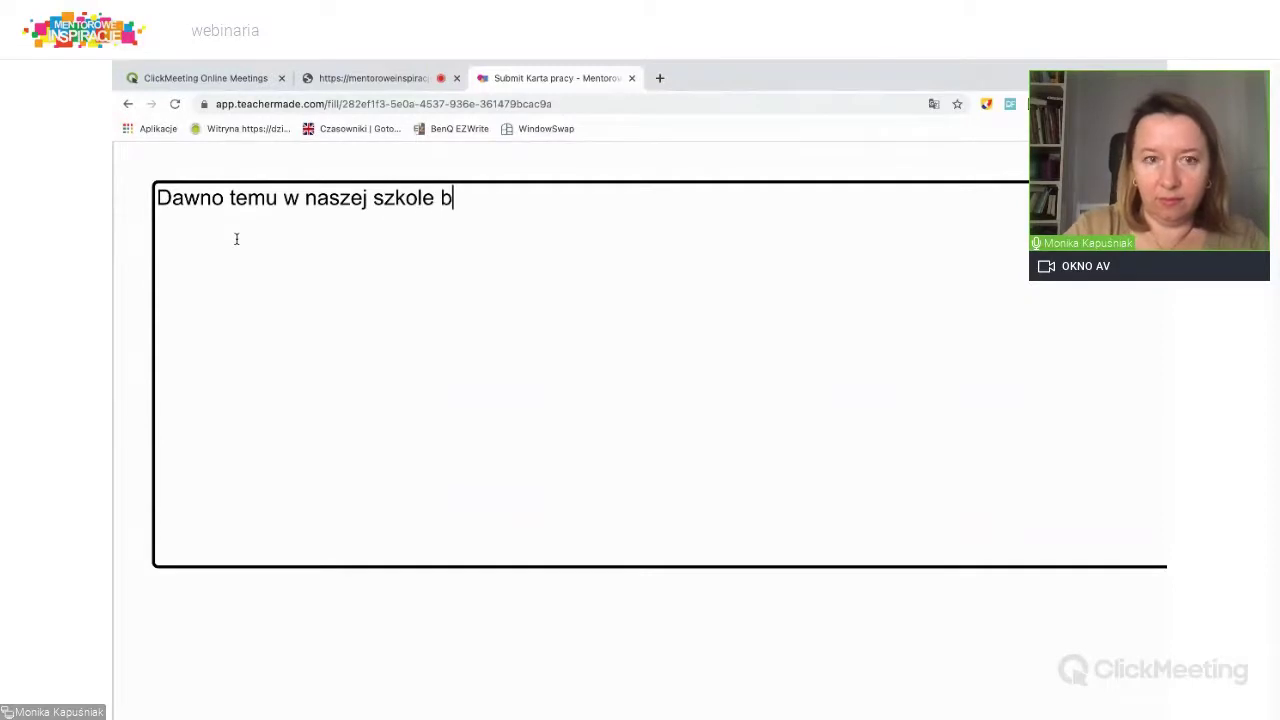
text(yło jakby lepiej:-))
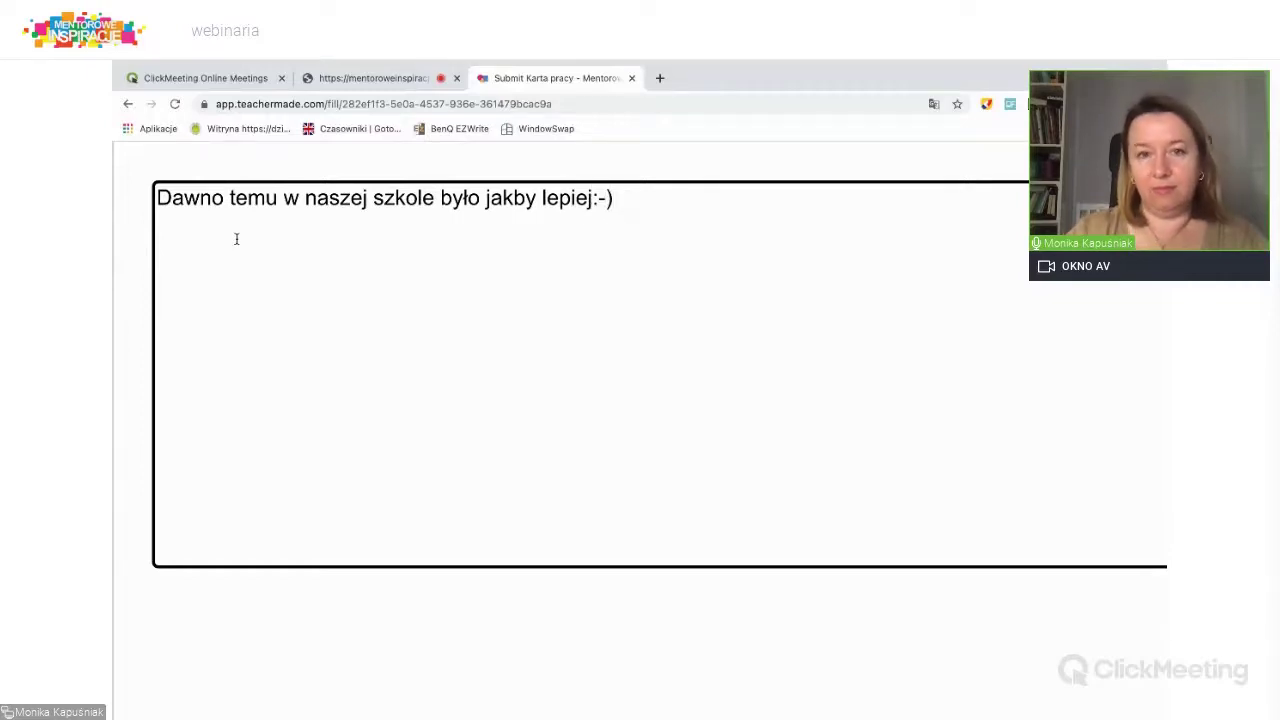
scroll(236, 240, up, 10)
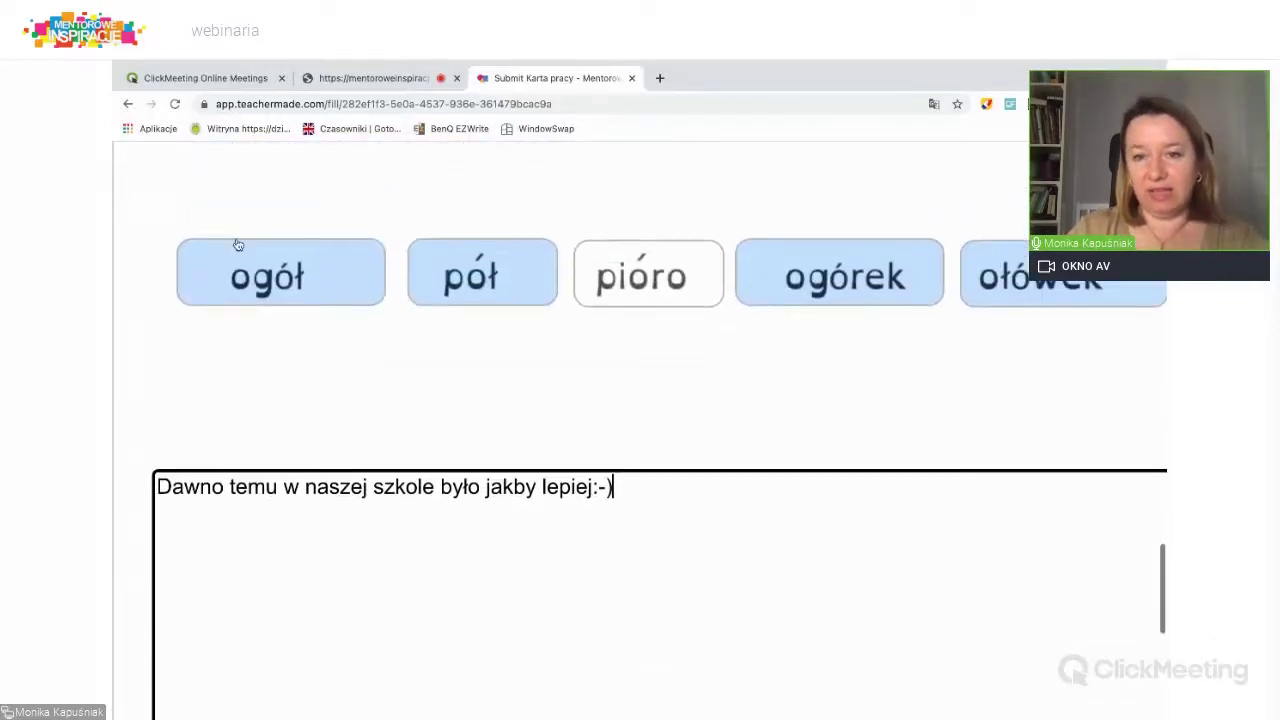
scroll(237, 243, up, 15)
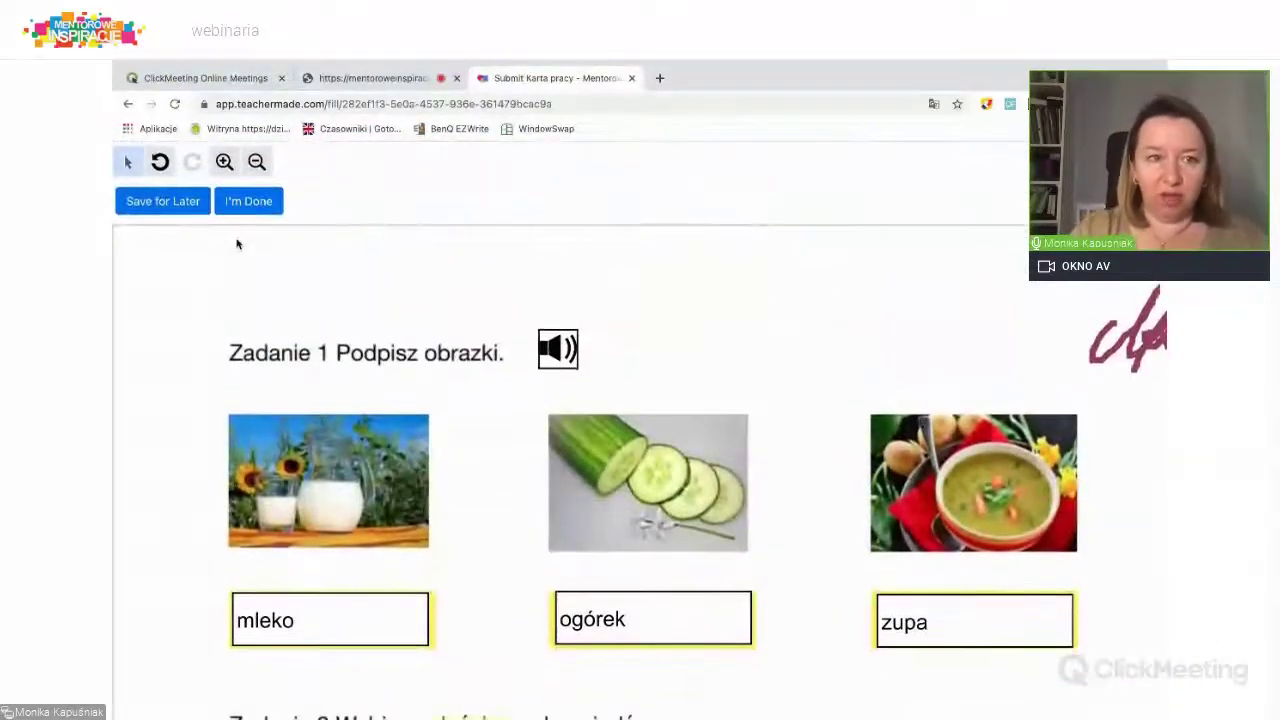
Step: Zoom the worksheet out twice and turn it in with I'm Done
click(258, 163)
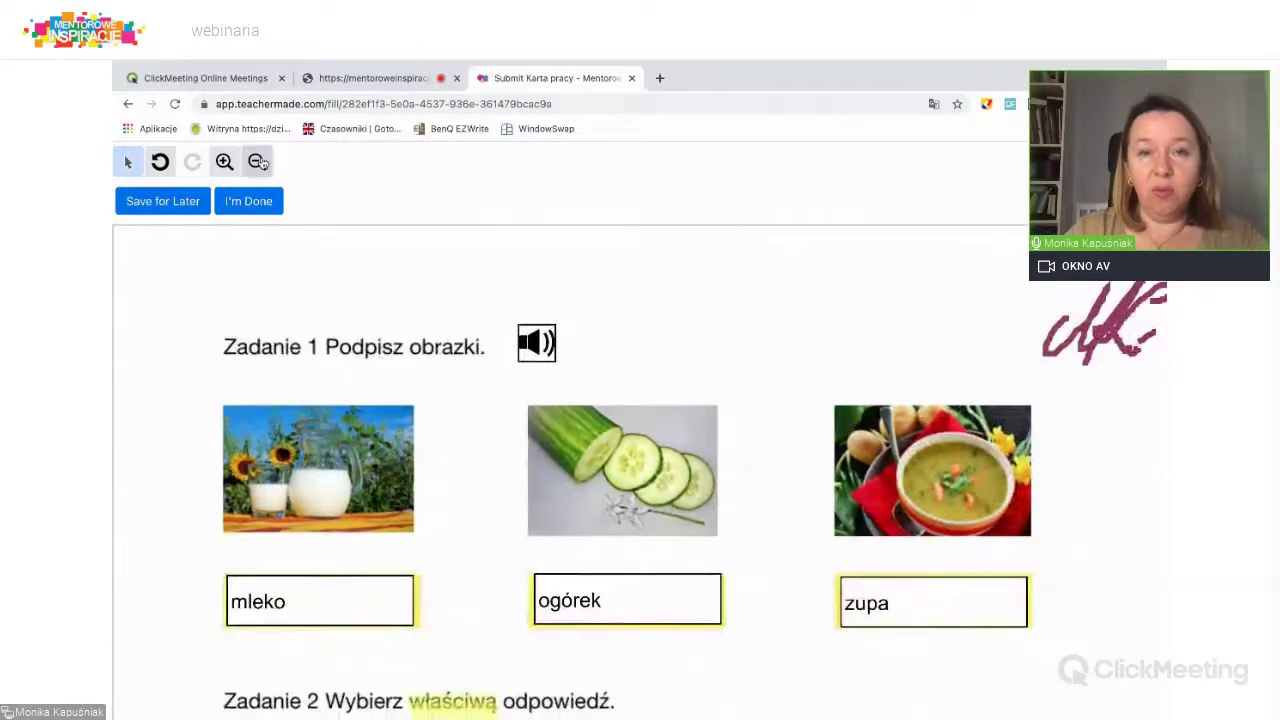
click(258, 163)
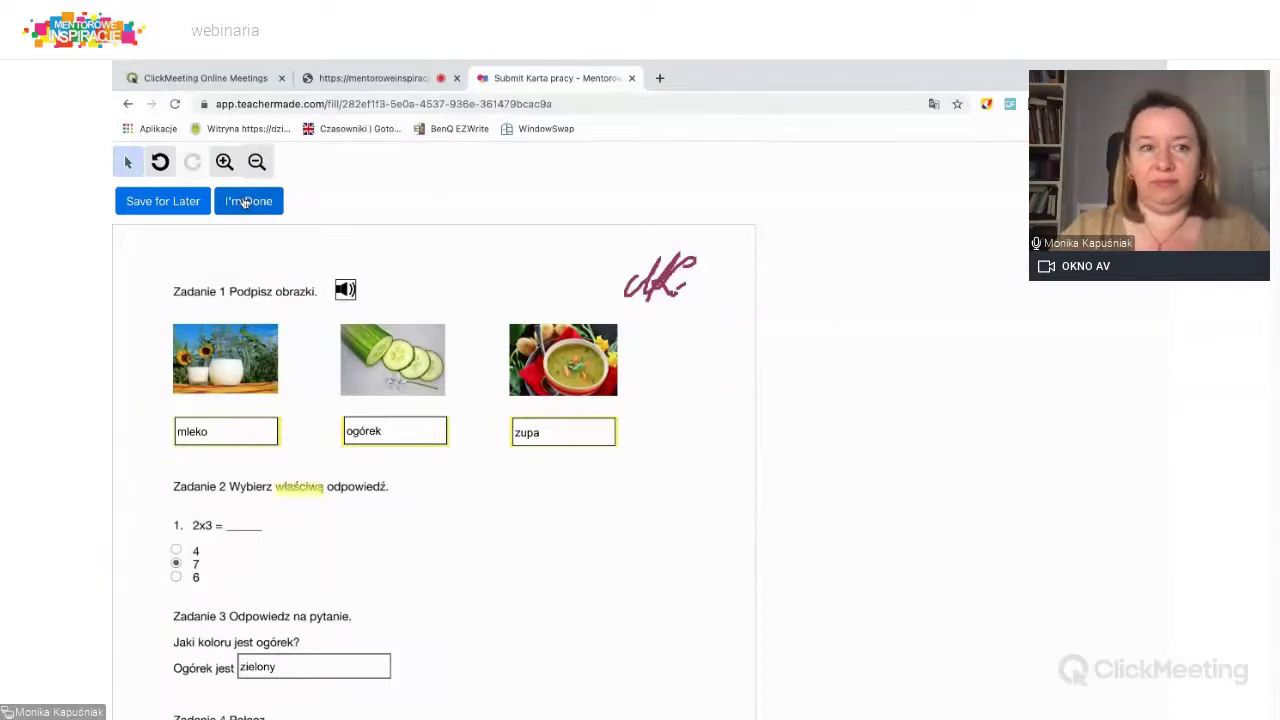
click(246, 202)
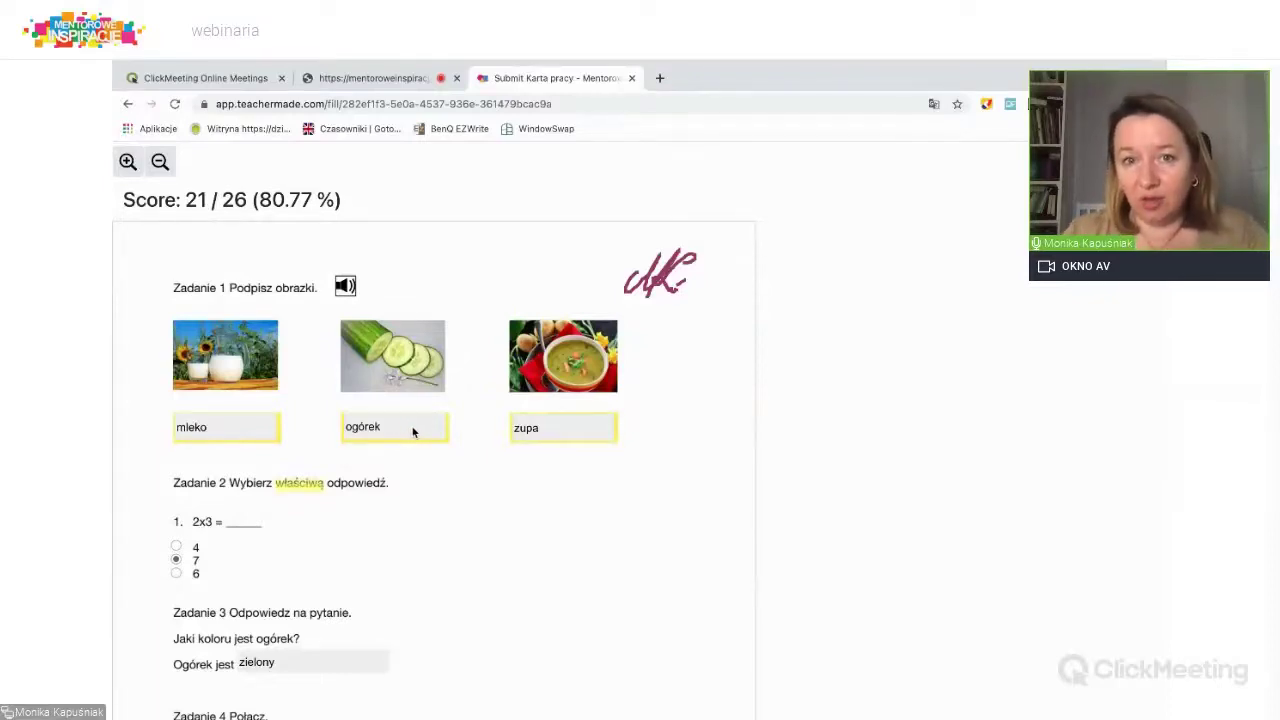
scroll(413, 432, down, 4)
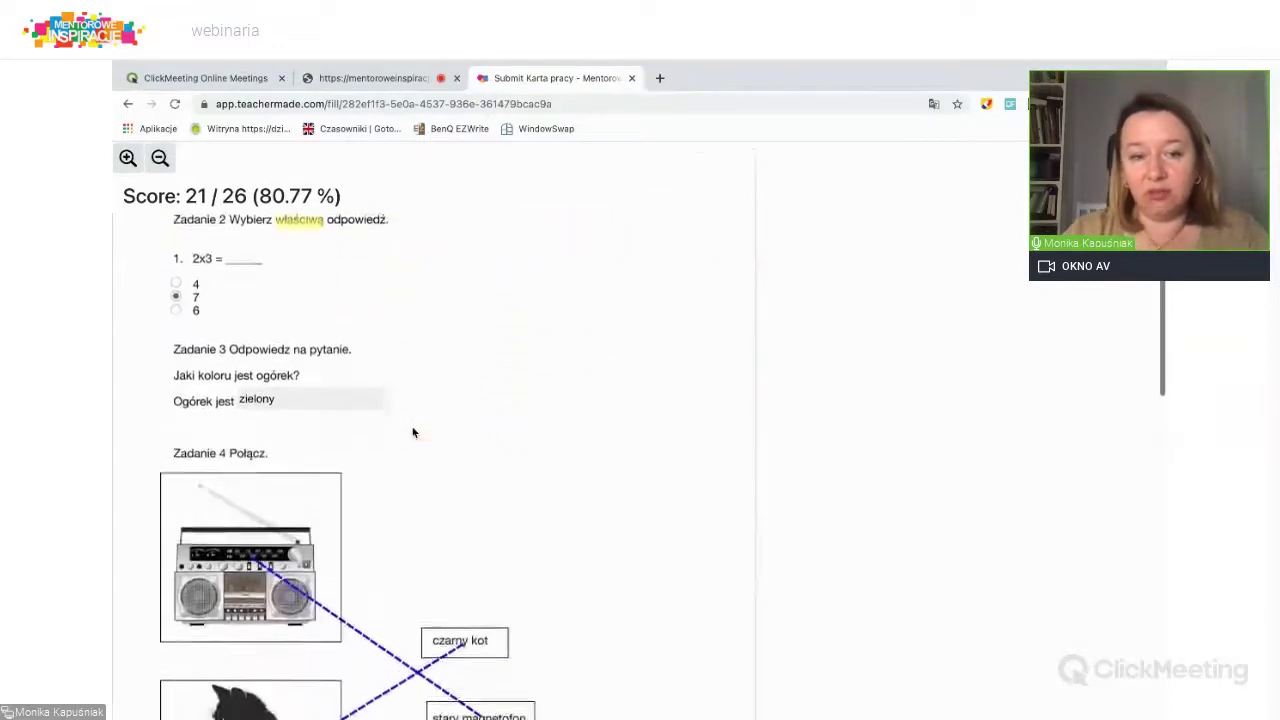
scroll(413, 432, down, 8)
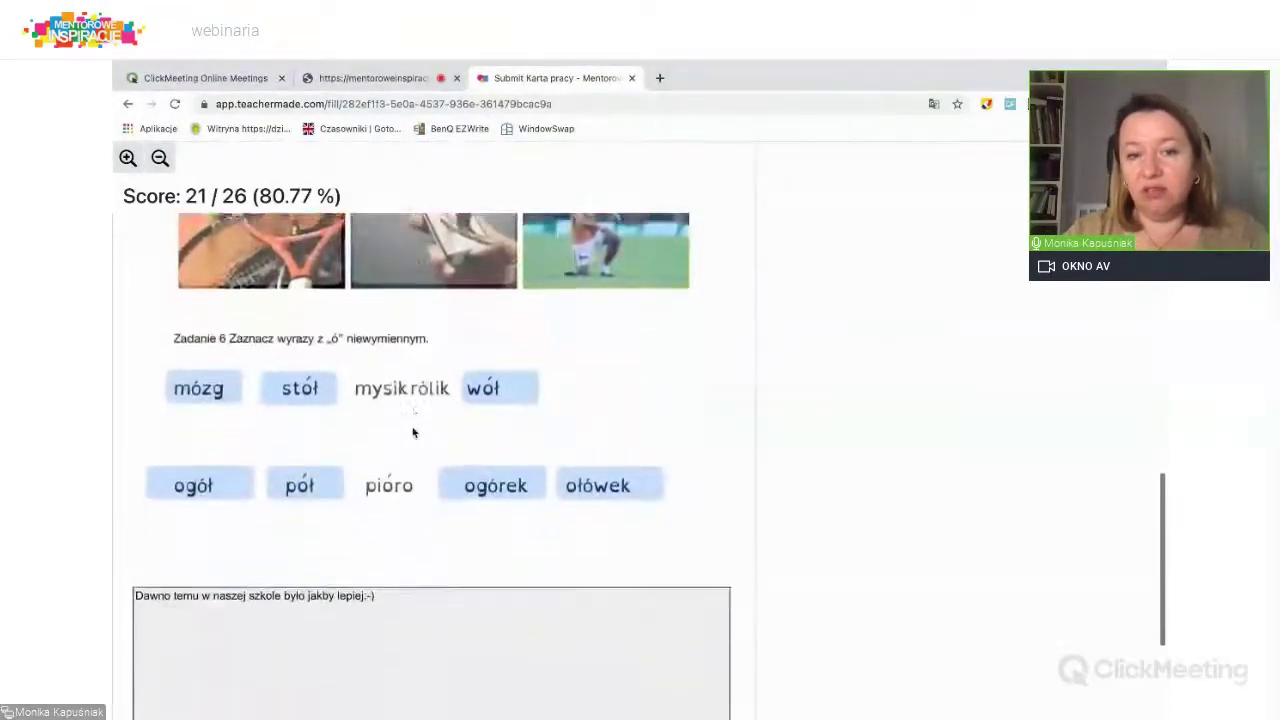
scroll(413, 432, up, 6)
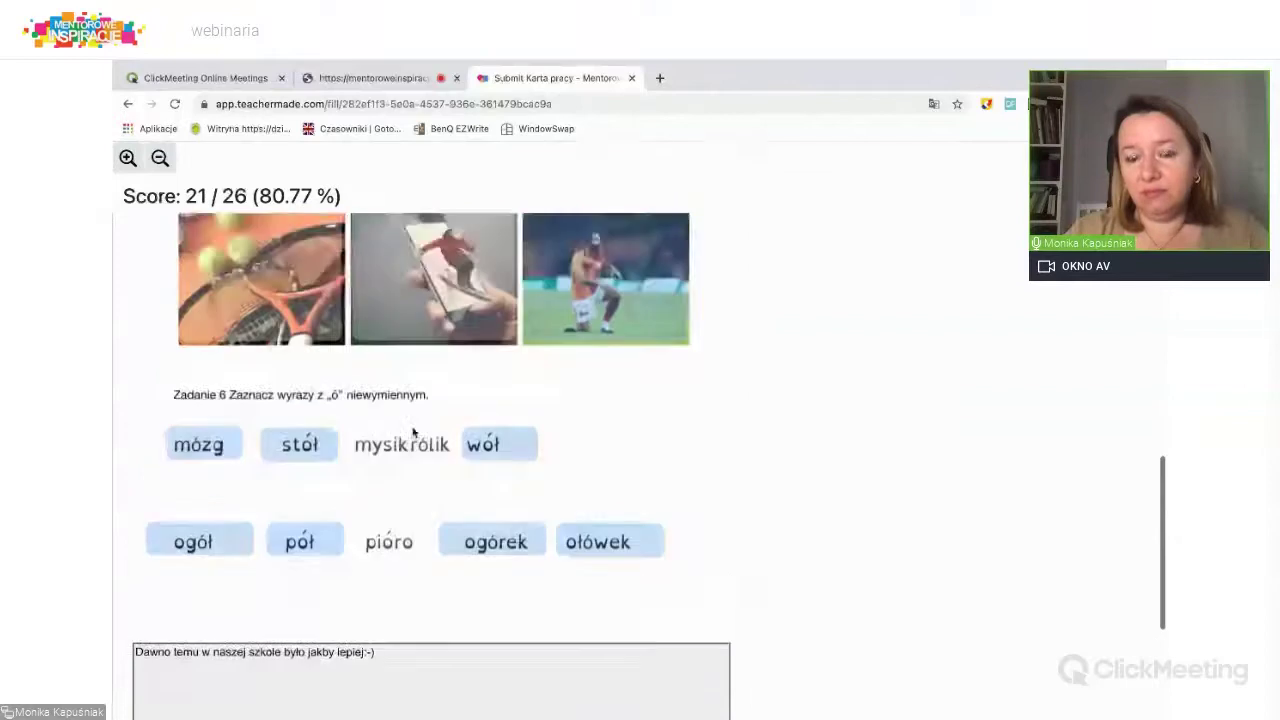
scroll(413, 432, up, 5)
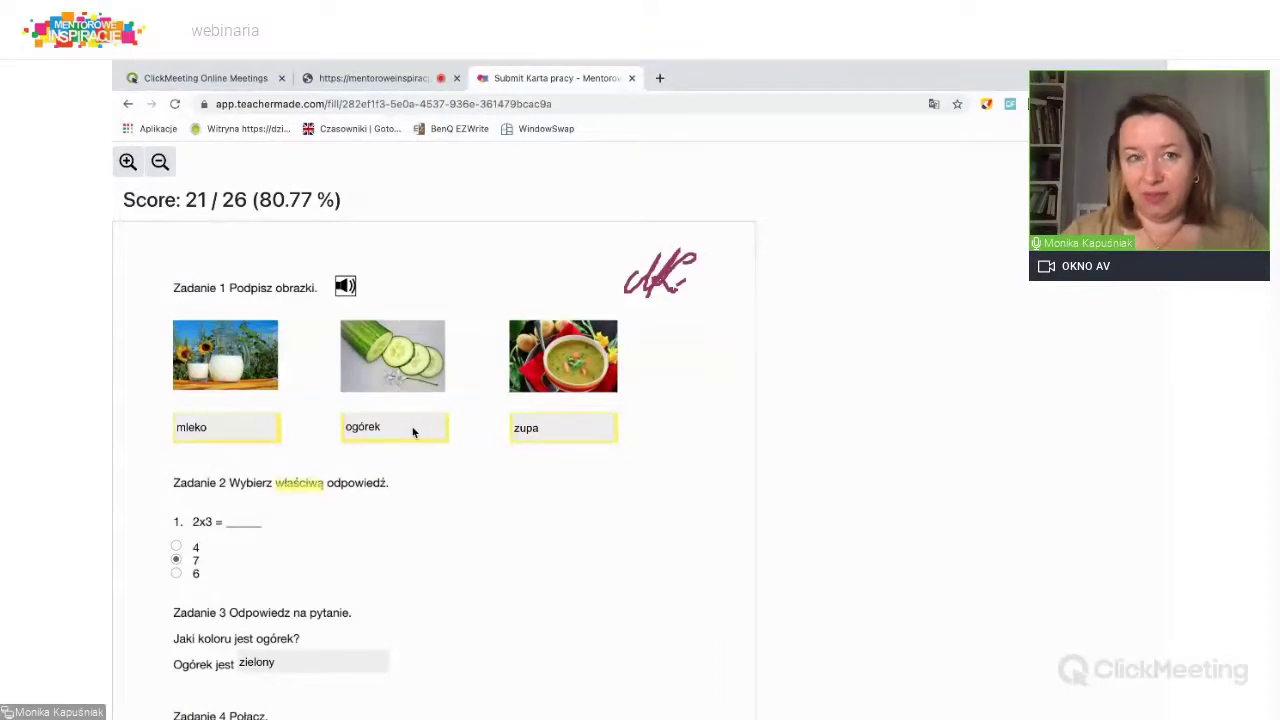
mouse_move(383, 700)
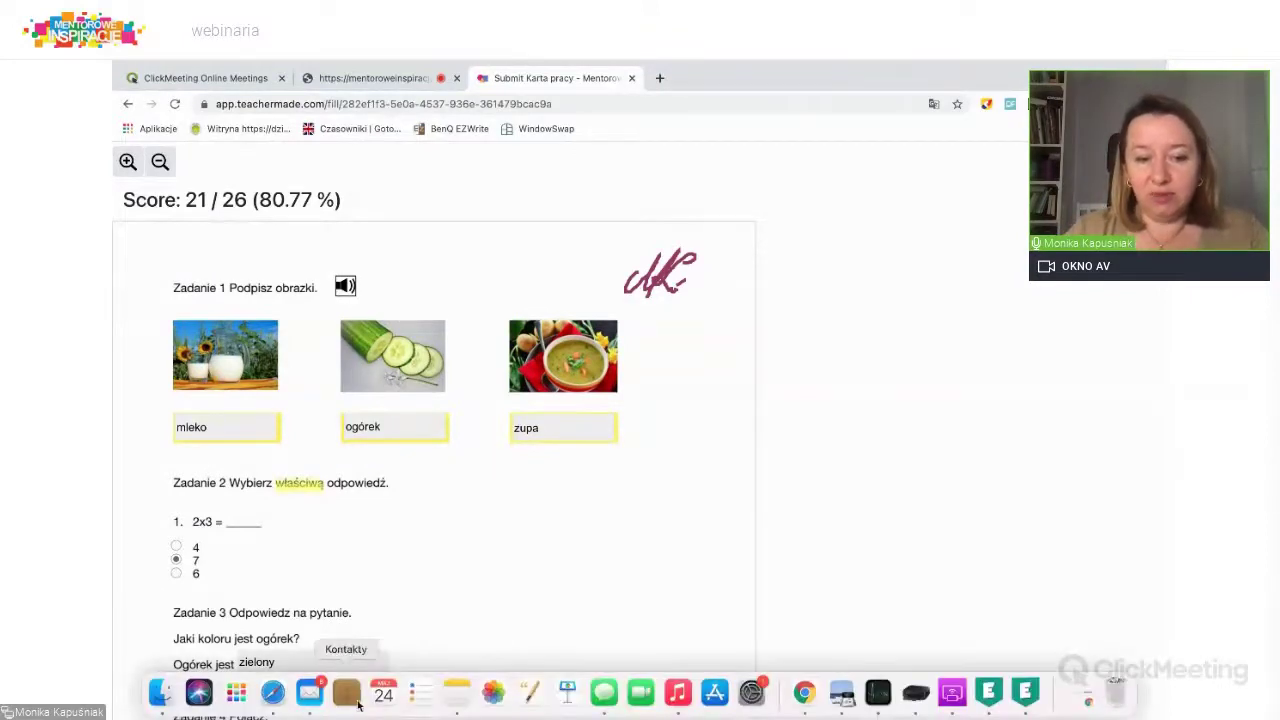
Step: Switch to Safari and open the 21 / 26 submission from the Submissions table
click(273, 693)
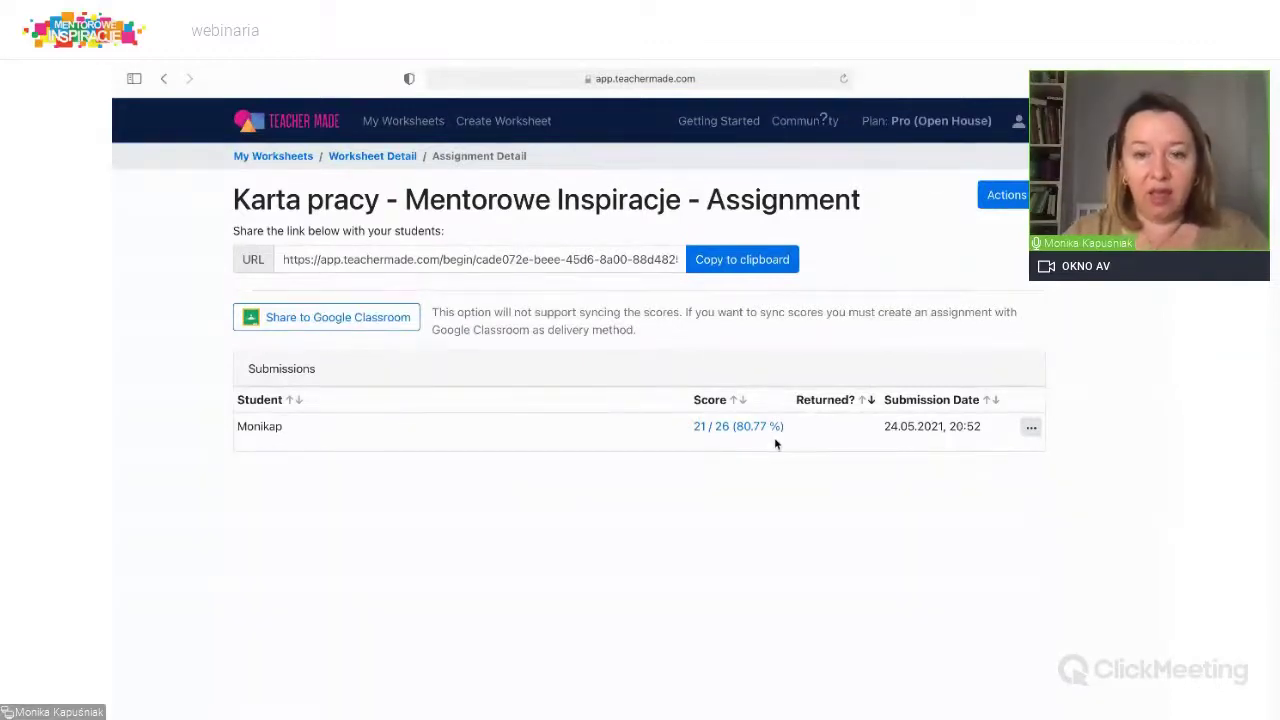
click(719, 428)
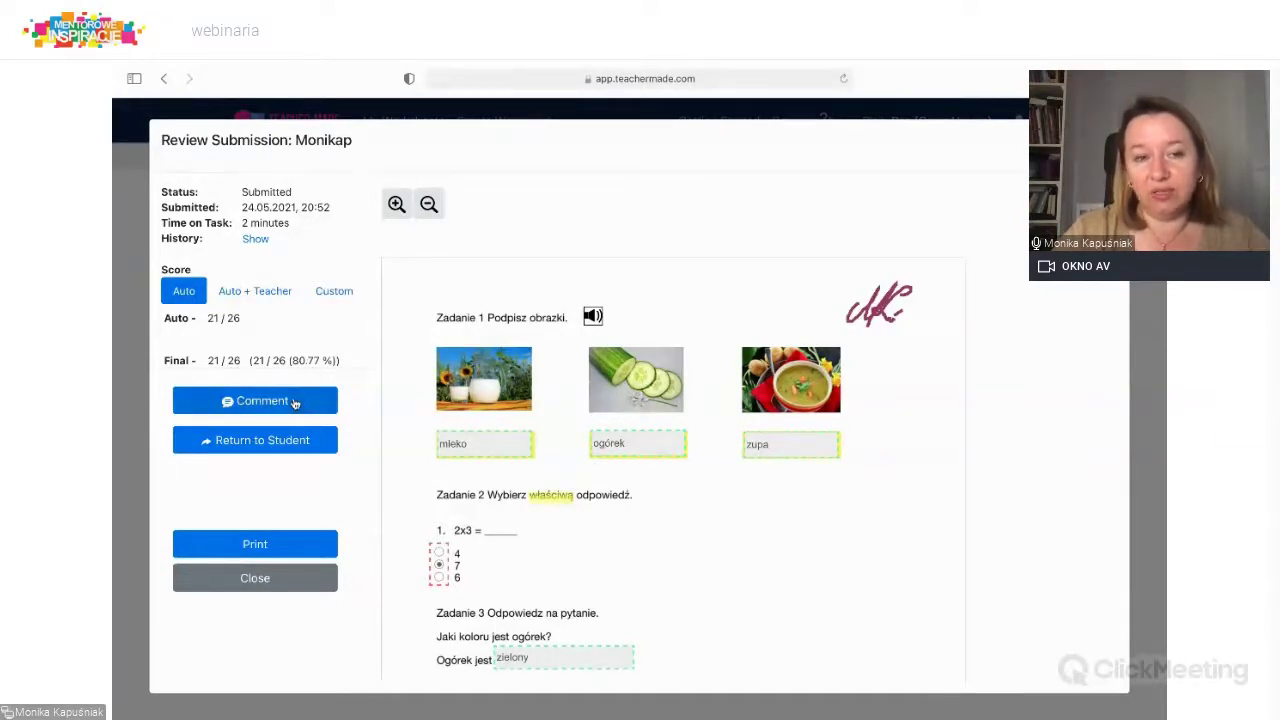
Step: Open and close the comment box without commenting, then switch scoring to Custom
click(295, 401)
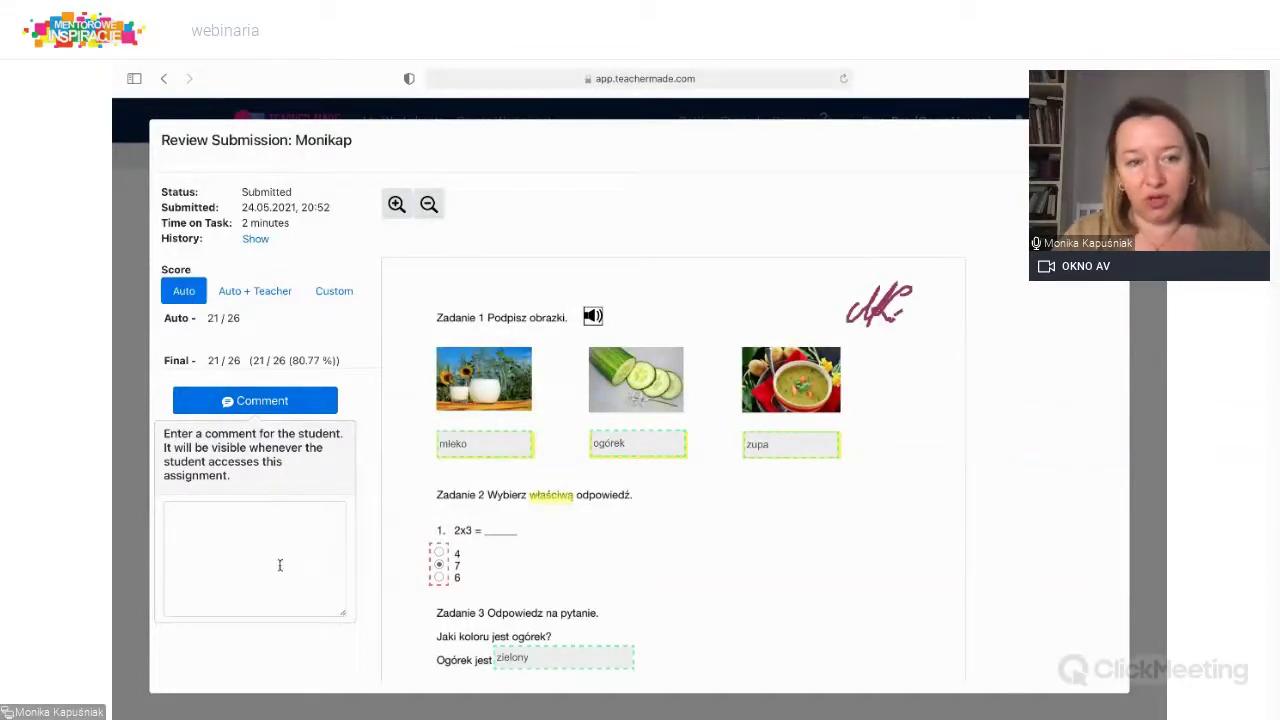
click(306, 402)
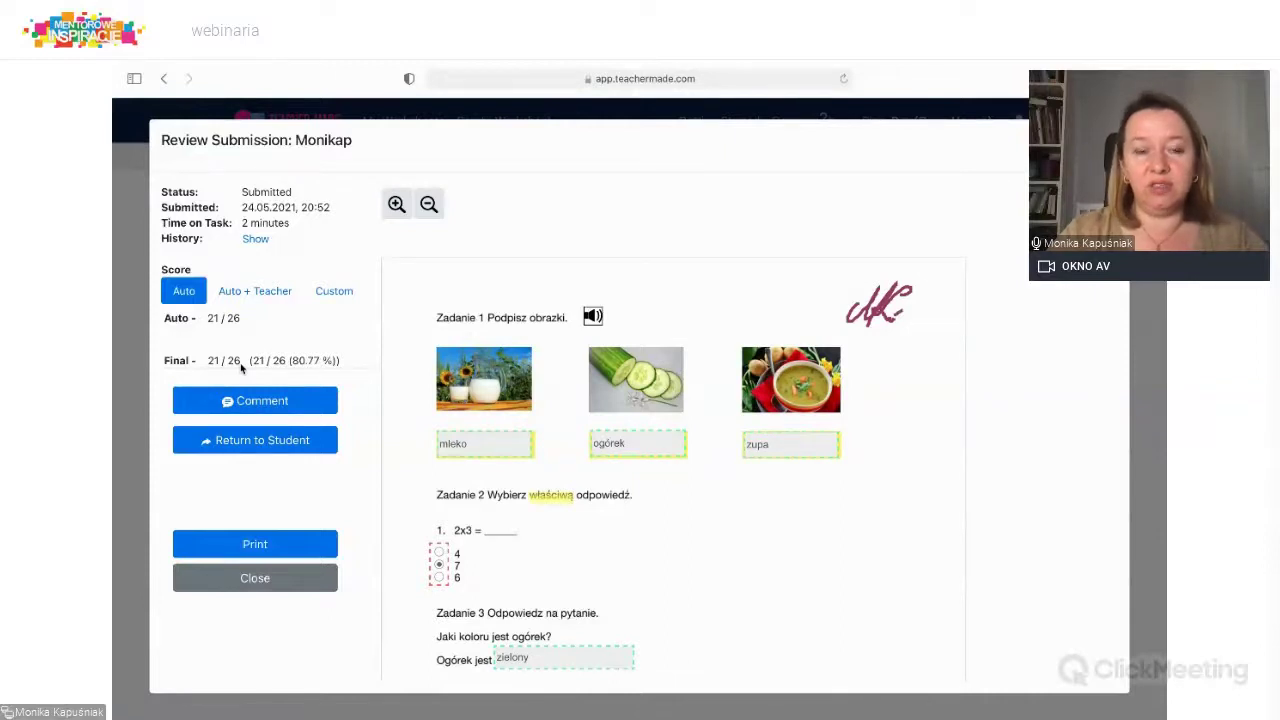
click(334, 292)
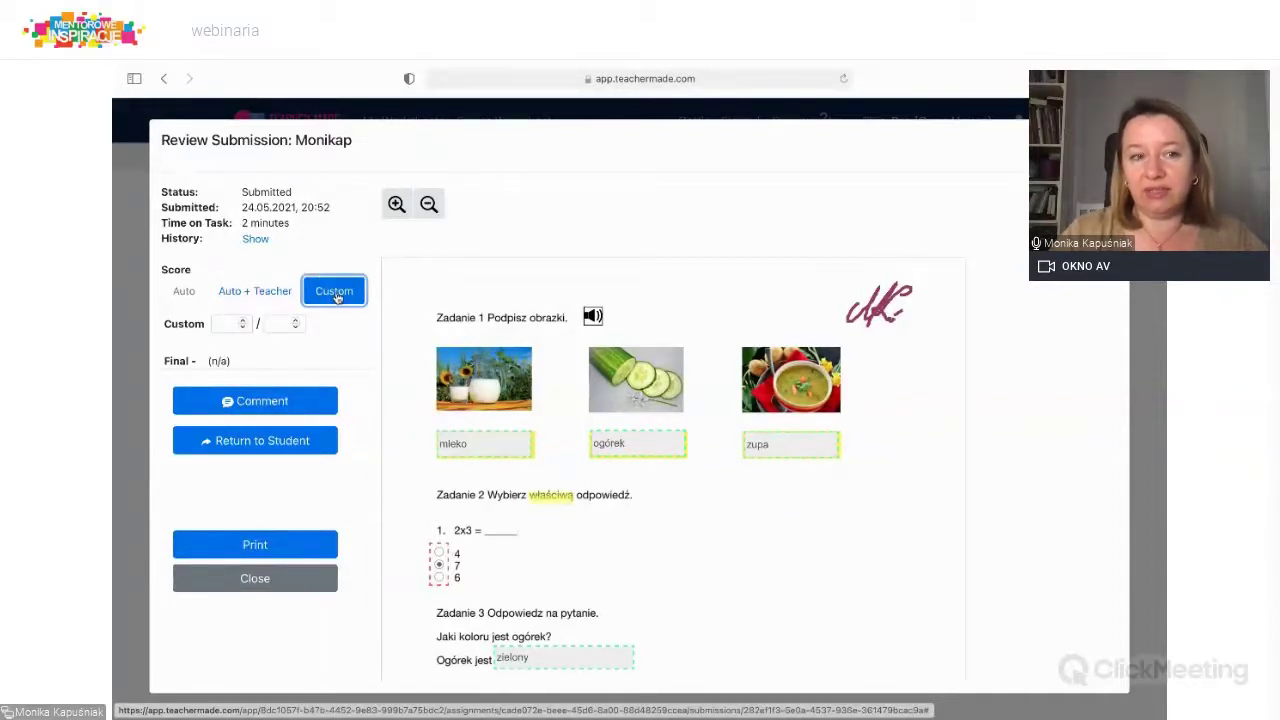
Step: Enter a custom score of 21 / 26, then raise it to 22 after checking Zadanie 3
click(185, 292)
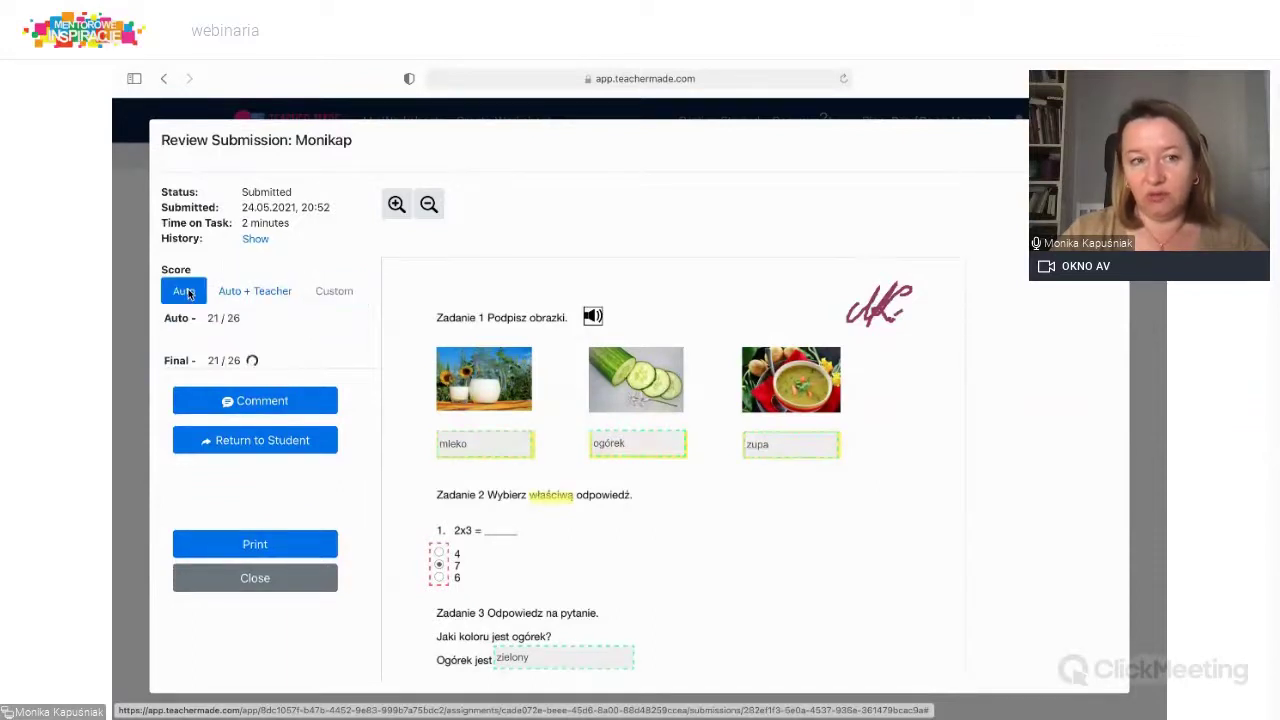
click(341, 292)
click(228, 323)
text(21)
click(281, 322)
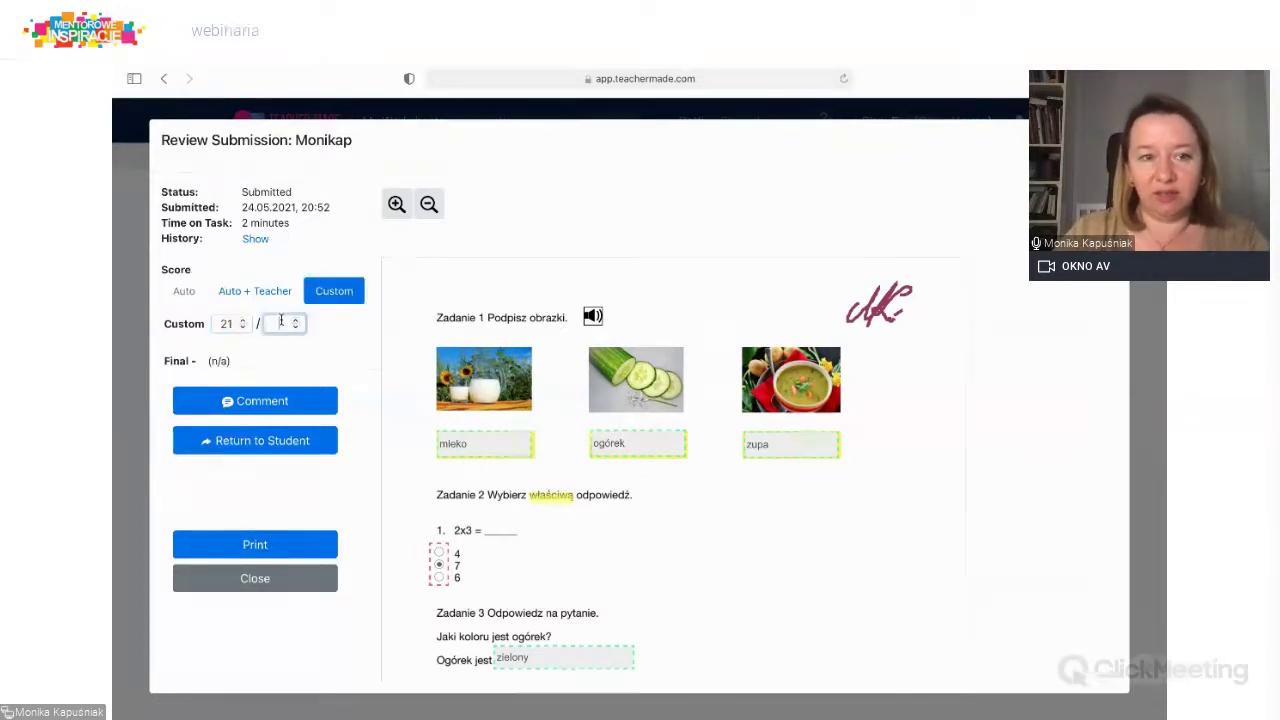
text(2)
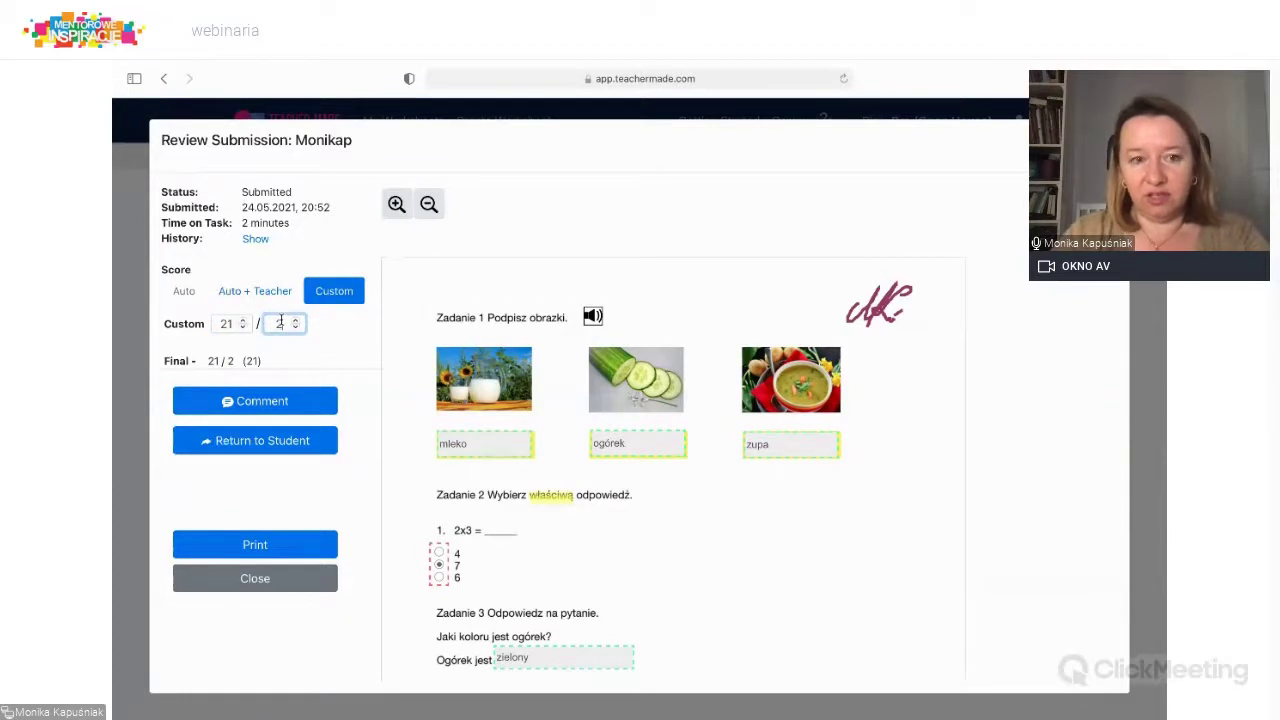
text(6)
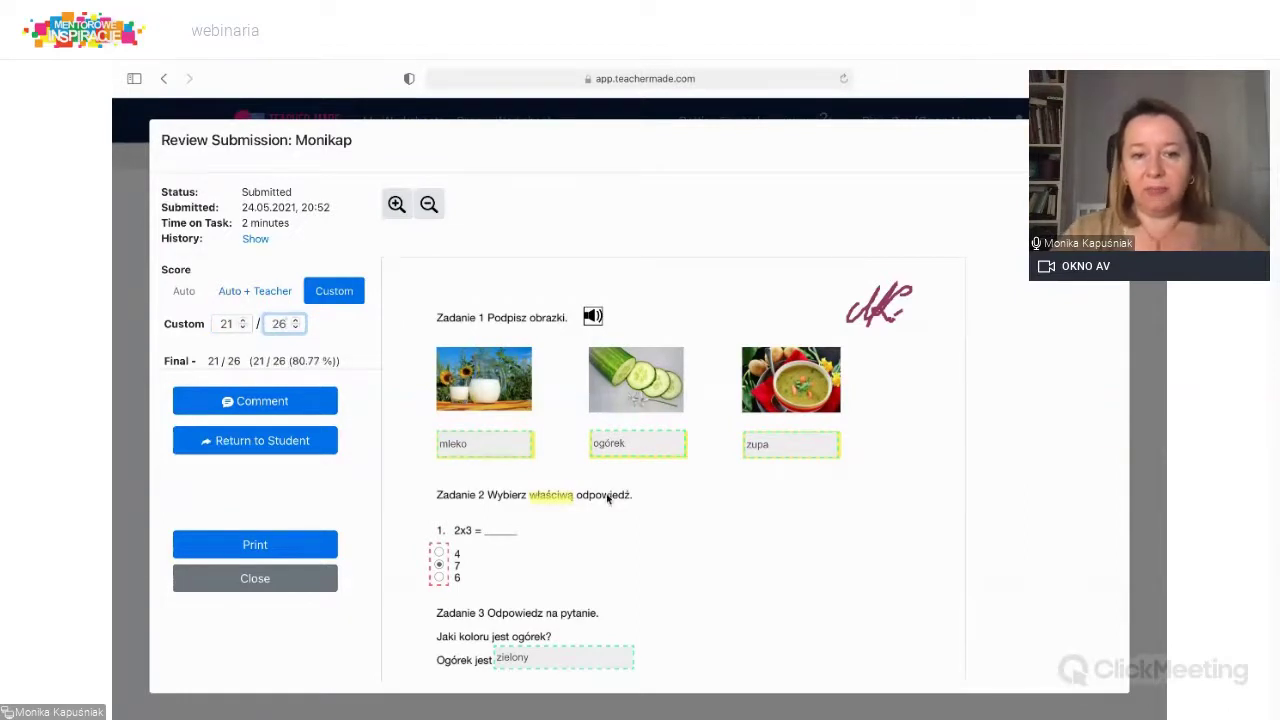
scroll(607, 498, down, 5)
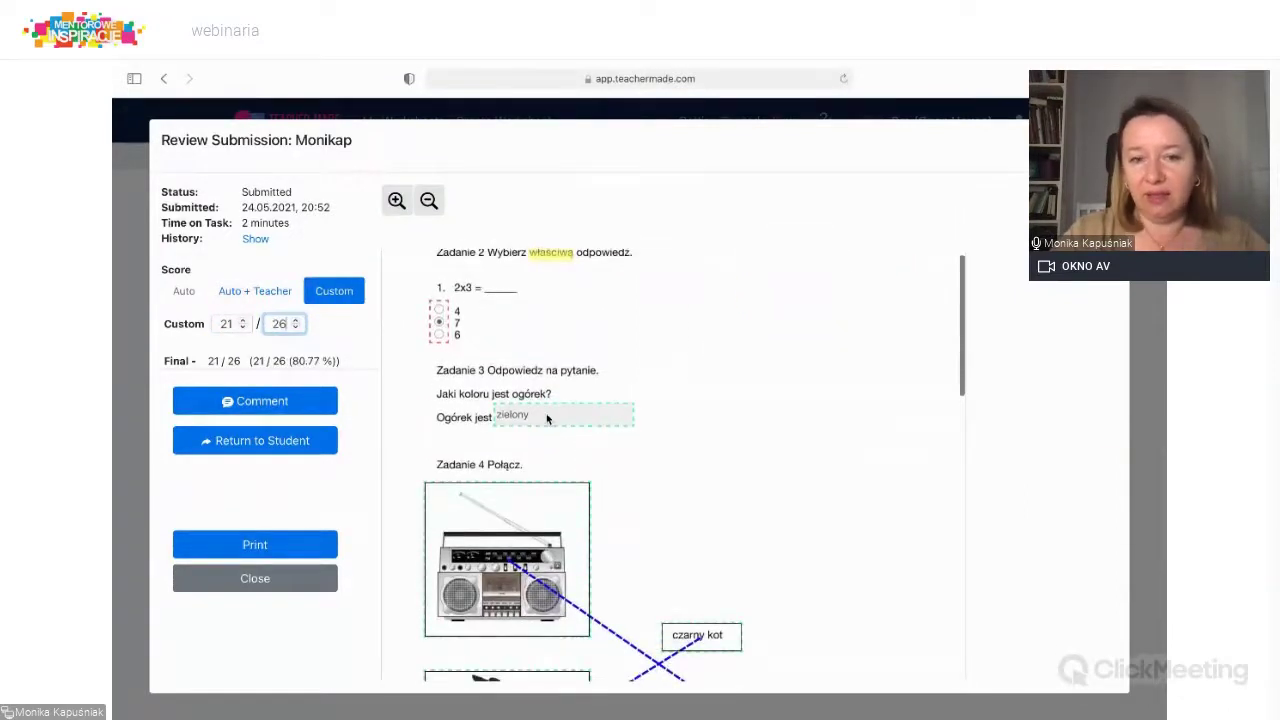
click(547, 418)
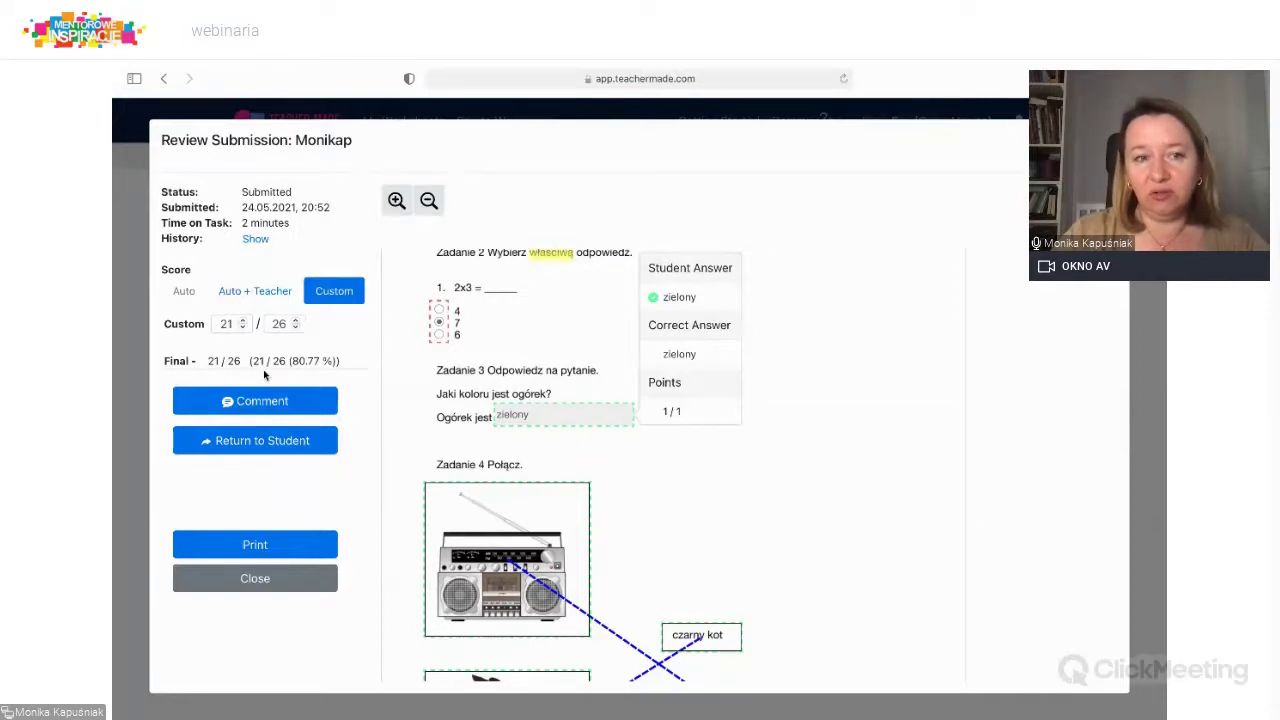
click(242, 320)
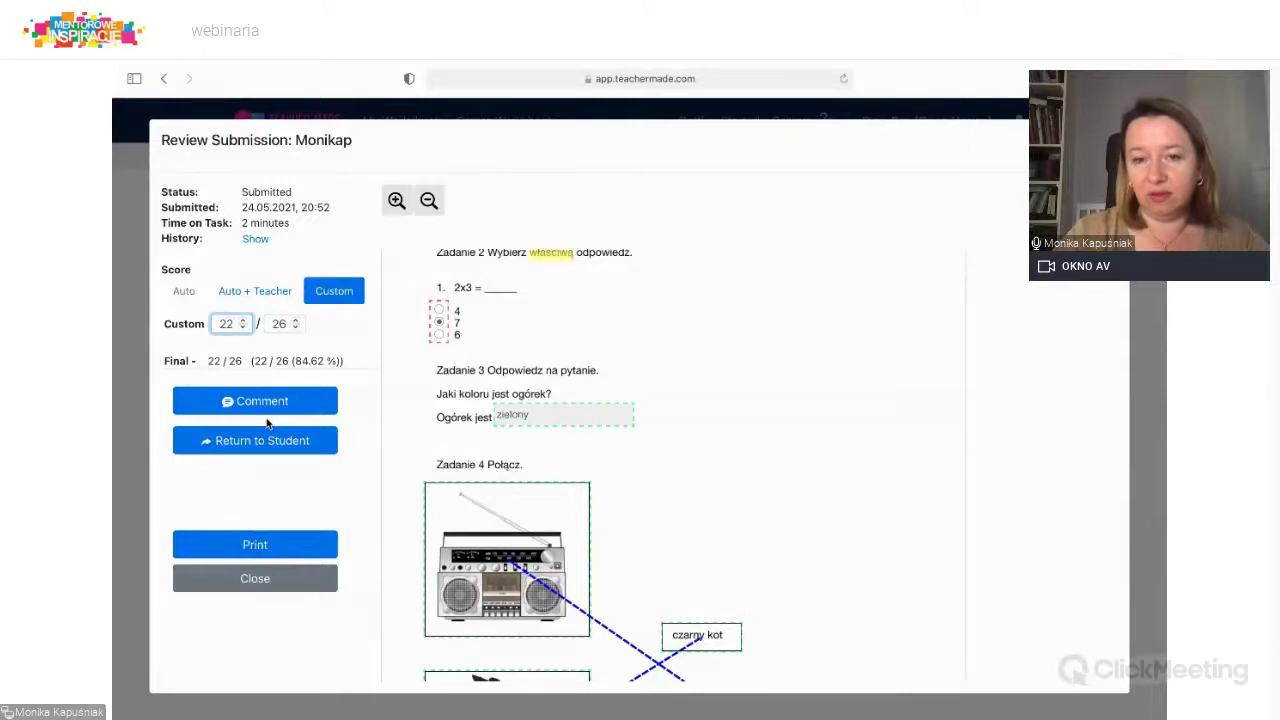
Step: Review the student's full written answer and return the submission to the student
scroll(689, 492, down, 5)
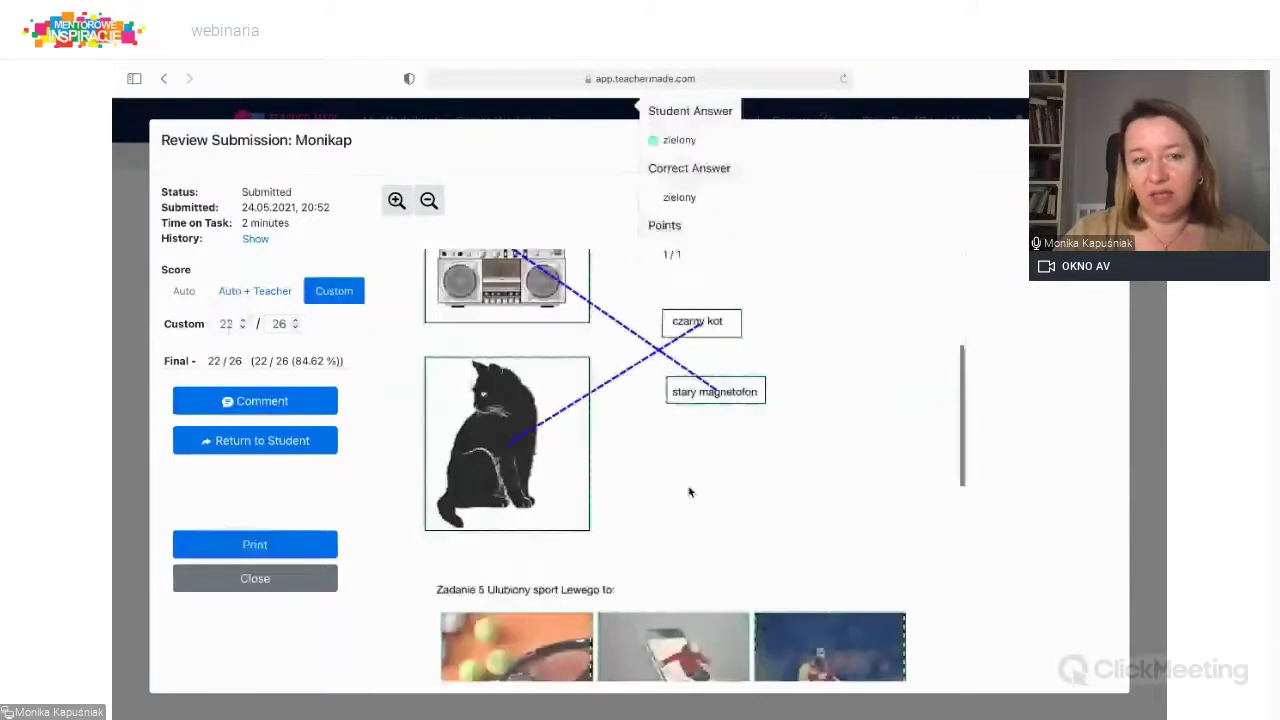
scroll(689, 492, down, 10)
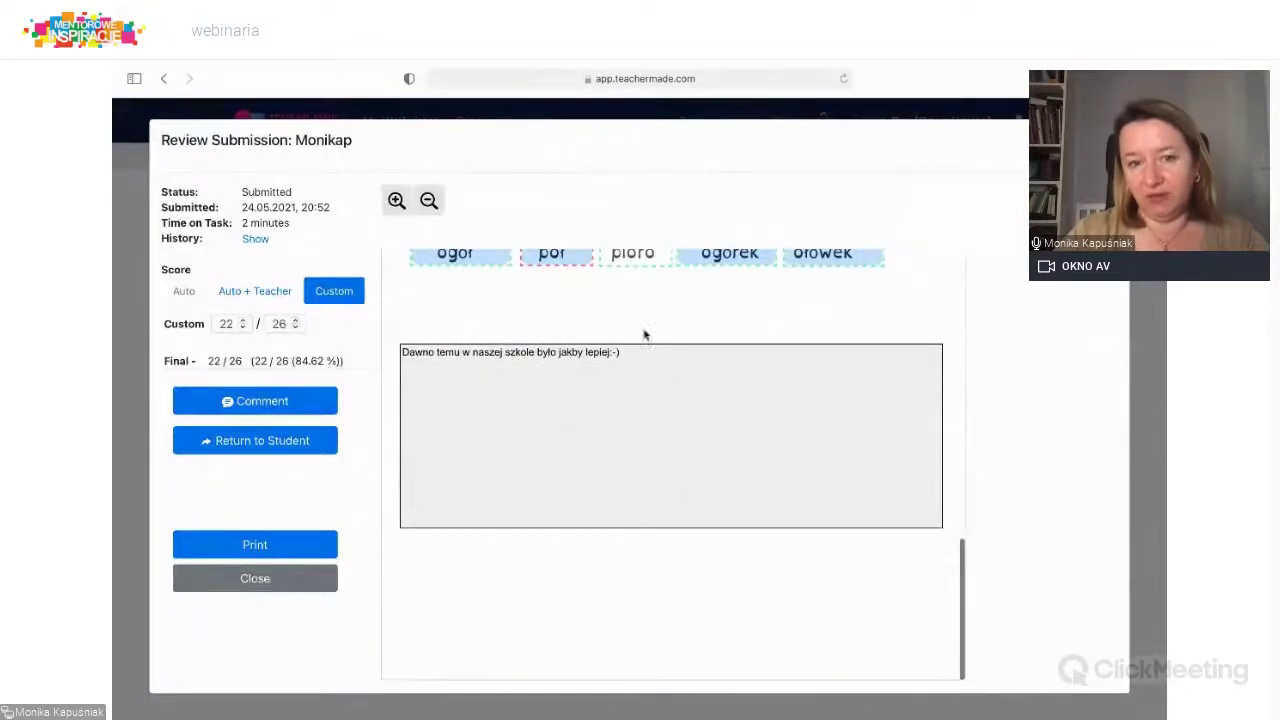
click(642, 362)
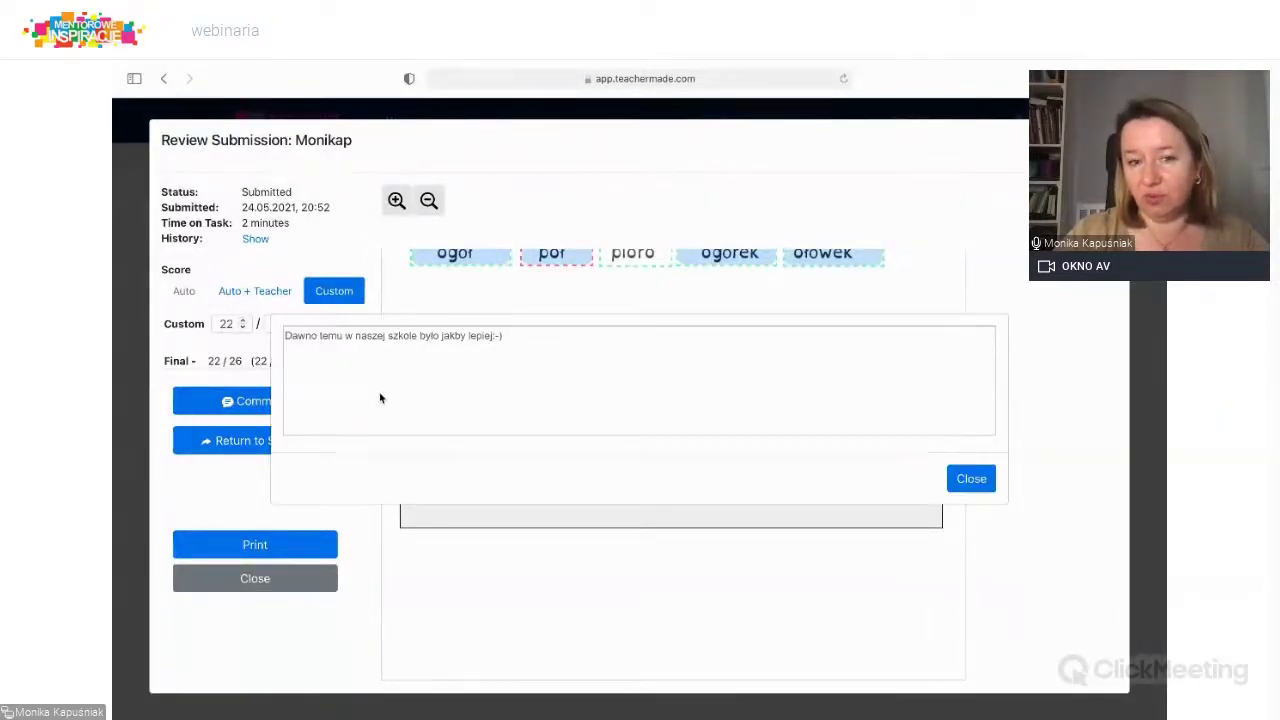
click(971, 479)
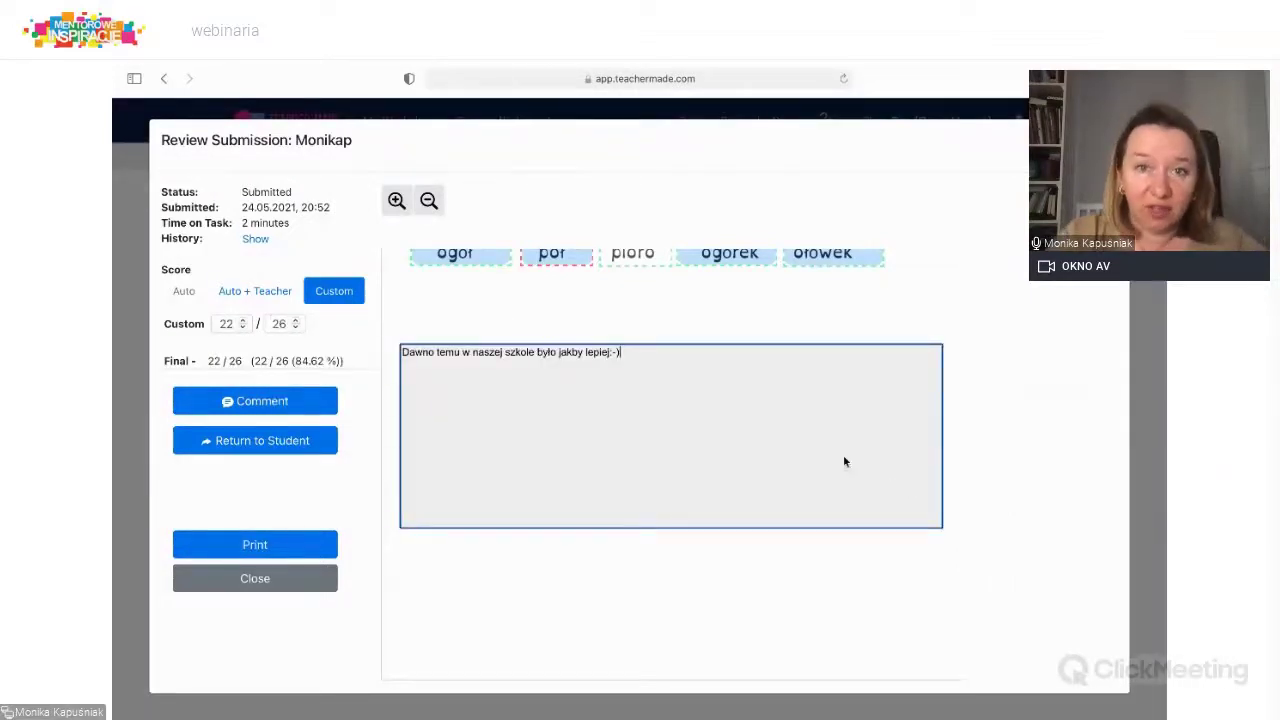
scroll(843, 461, up, 1)
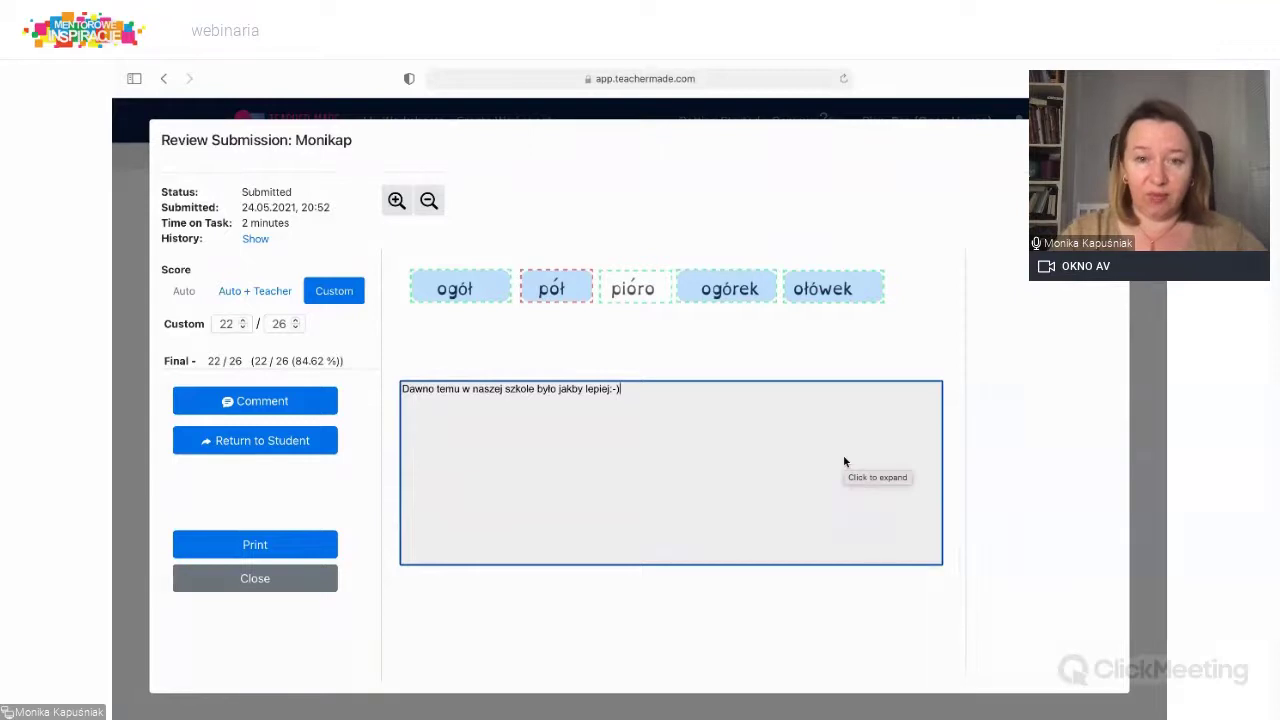
scroll(843, 462, up, 2)
scroll(843, 463, up, 8)
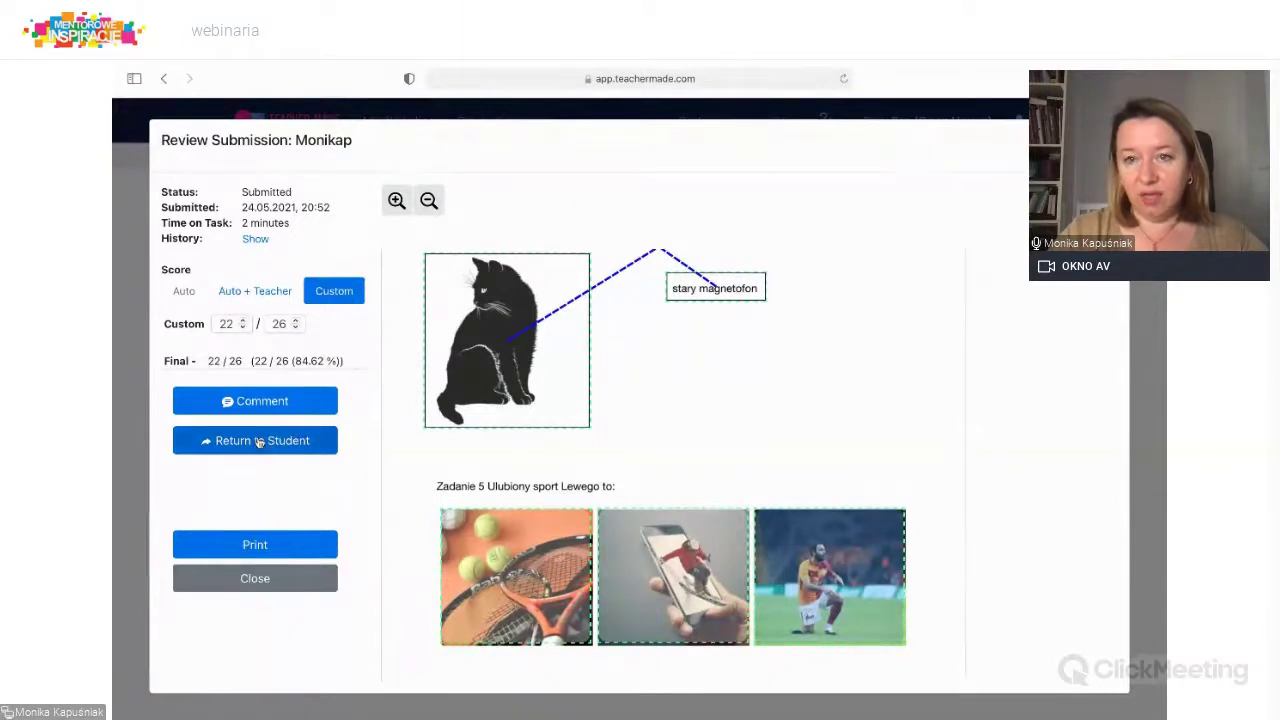
click(258, 441)
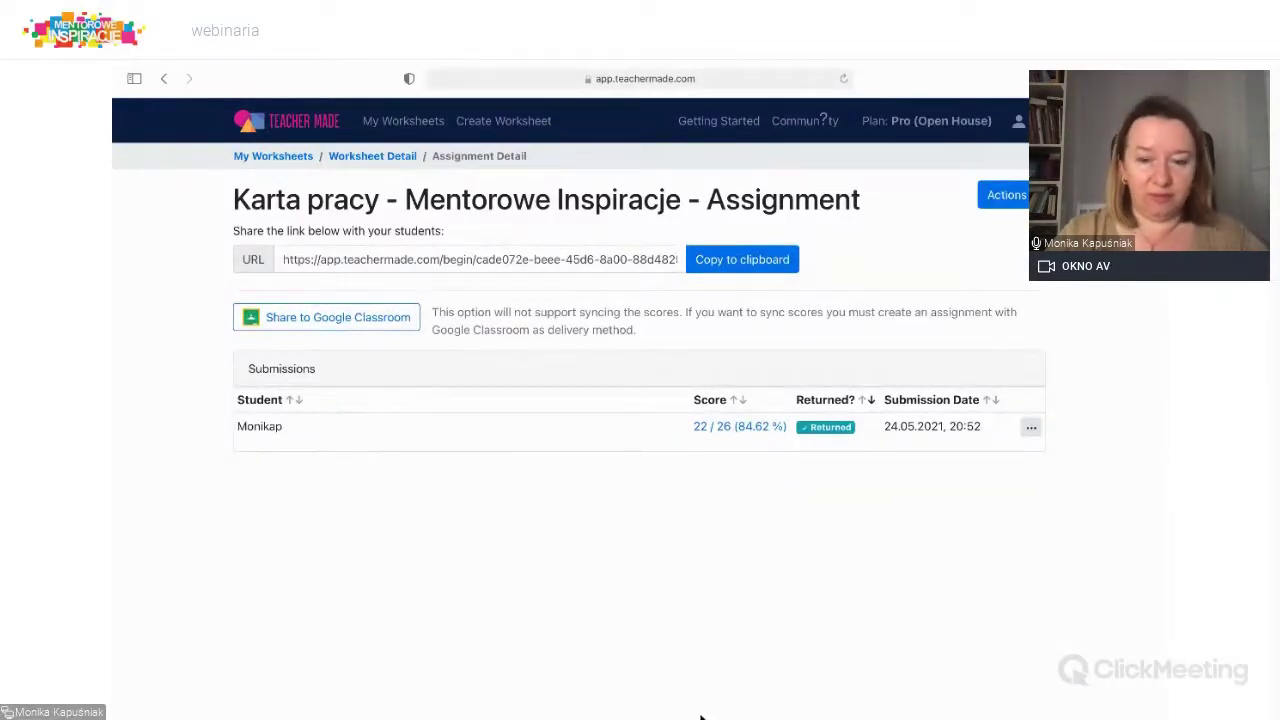
Step: Reload the student's worksheet in Chrome and scroll through it to confirm the 22 / 26 (84.62 %) score
mouse_move(700, 716)
click(806, 700)
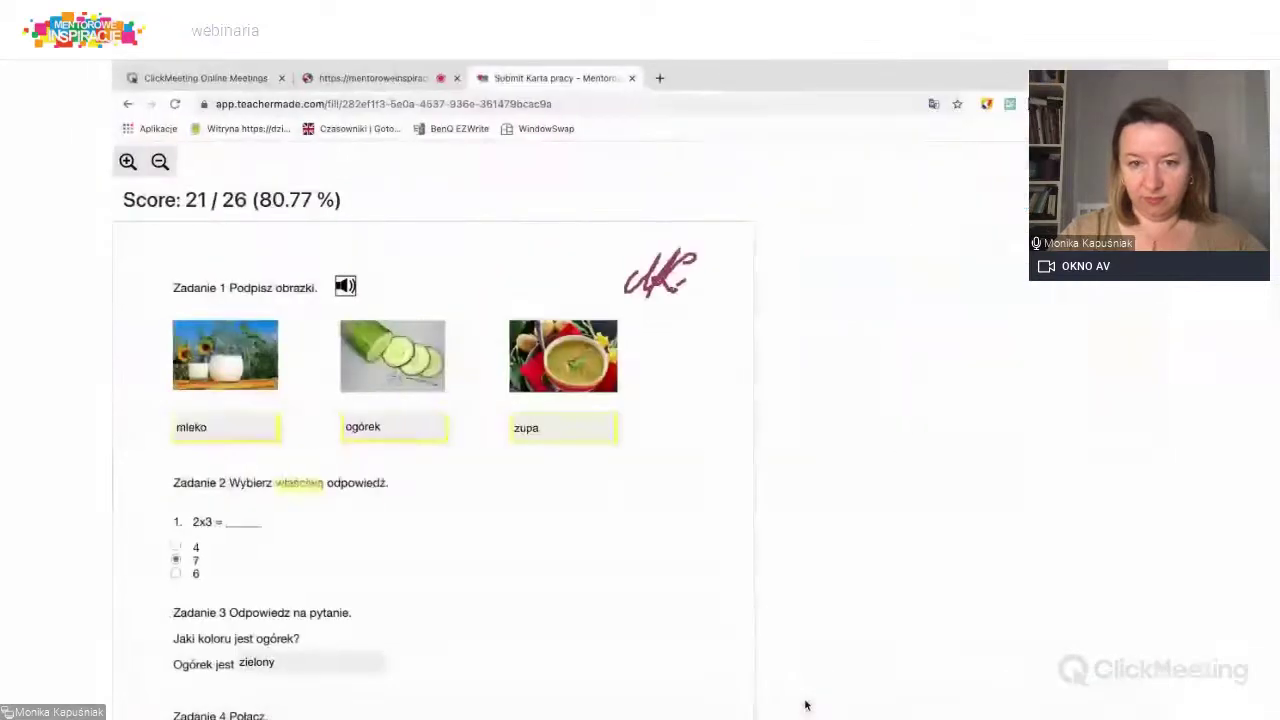
click(833, 100)
key(Return)
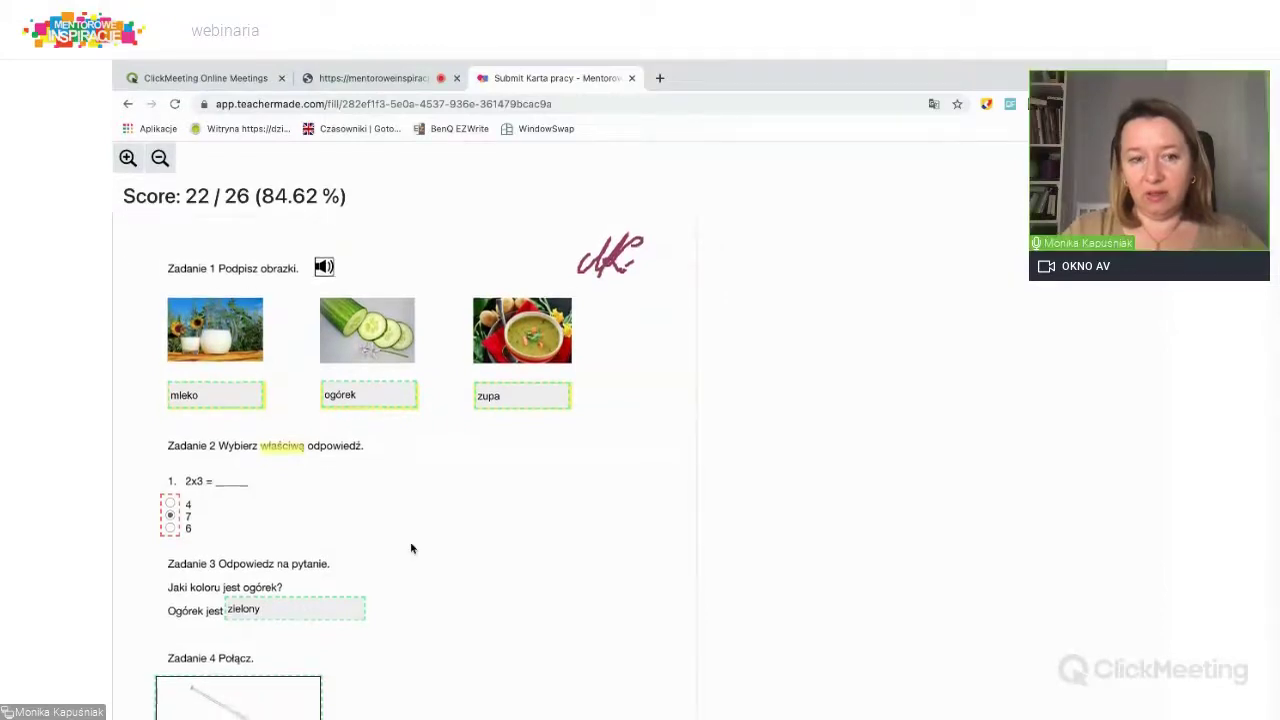
scroll(409, 546, down, 3)
scroll(410, 501, down, 4)
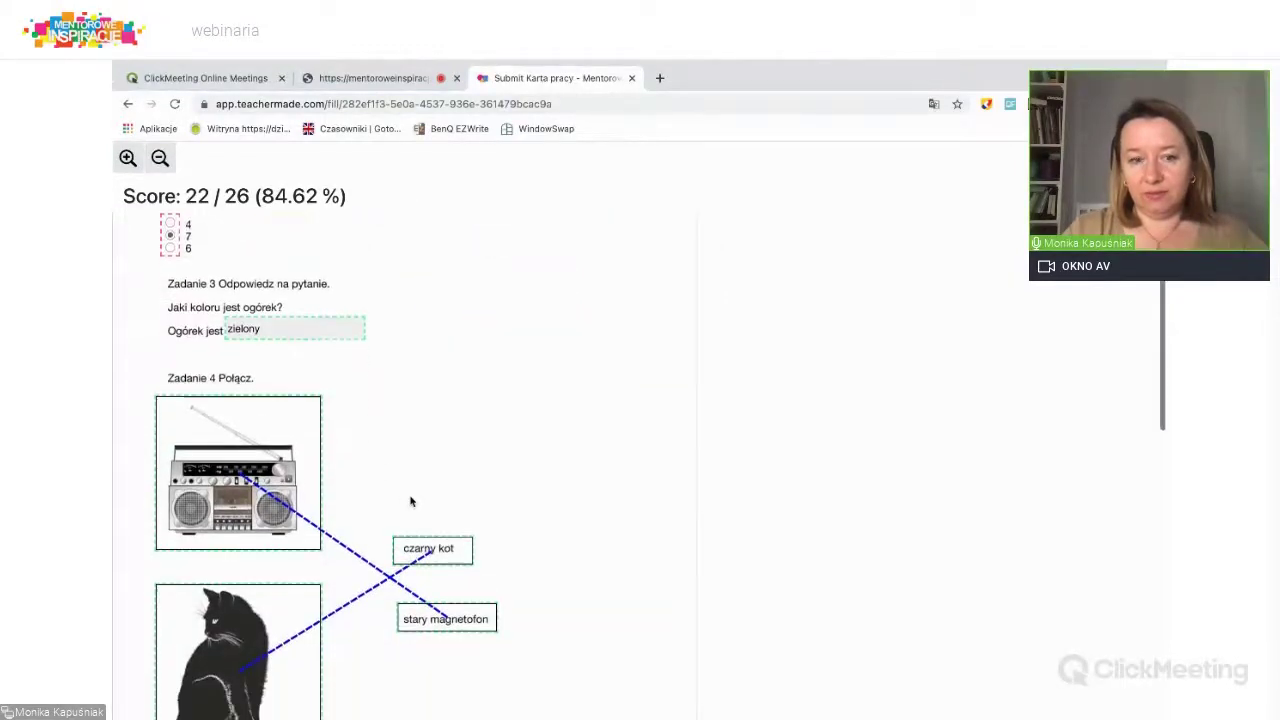
scroll(410, 501, down, 5)
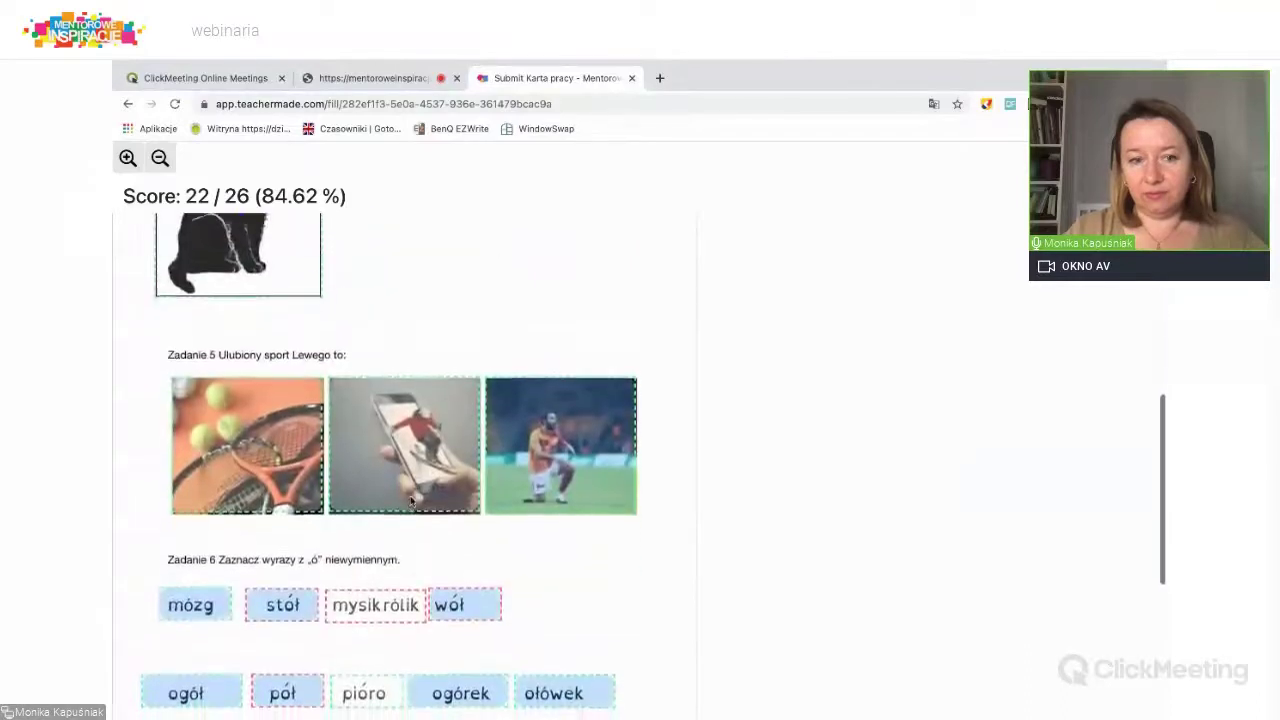
scroll(410, 501, down, 2)
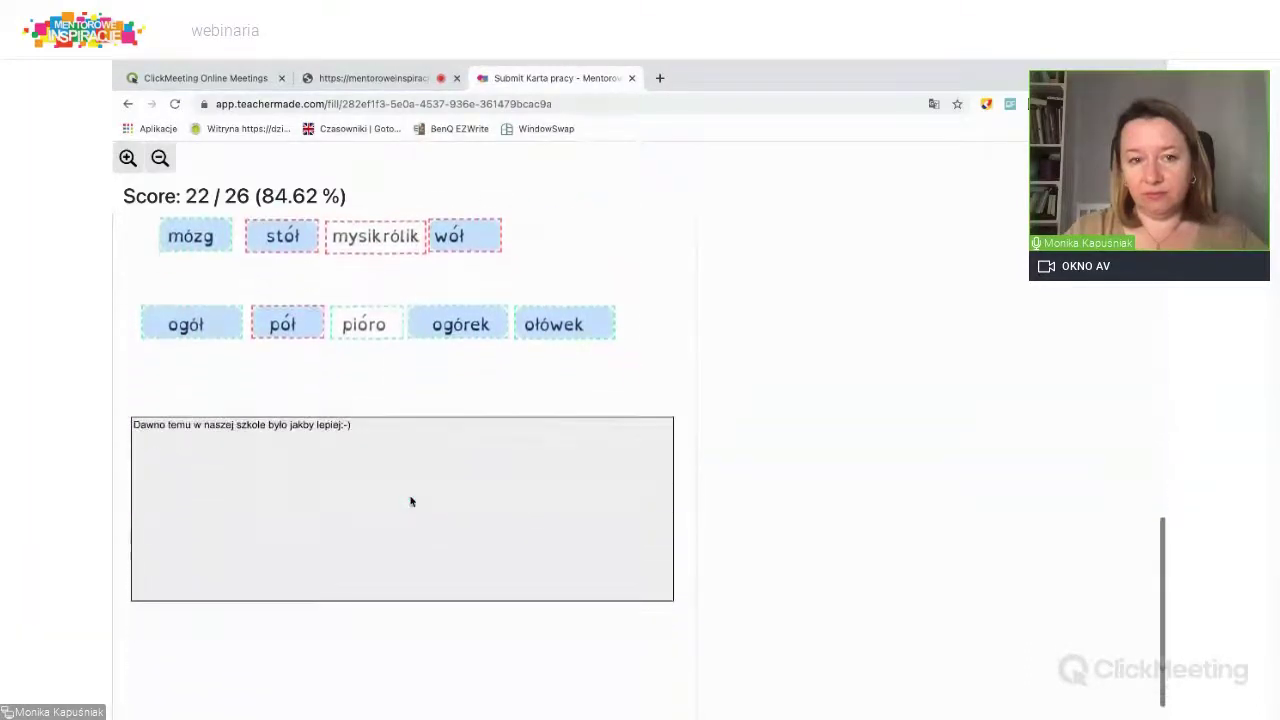
scroll(410, 501, down, 1)
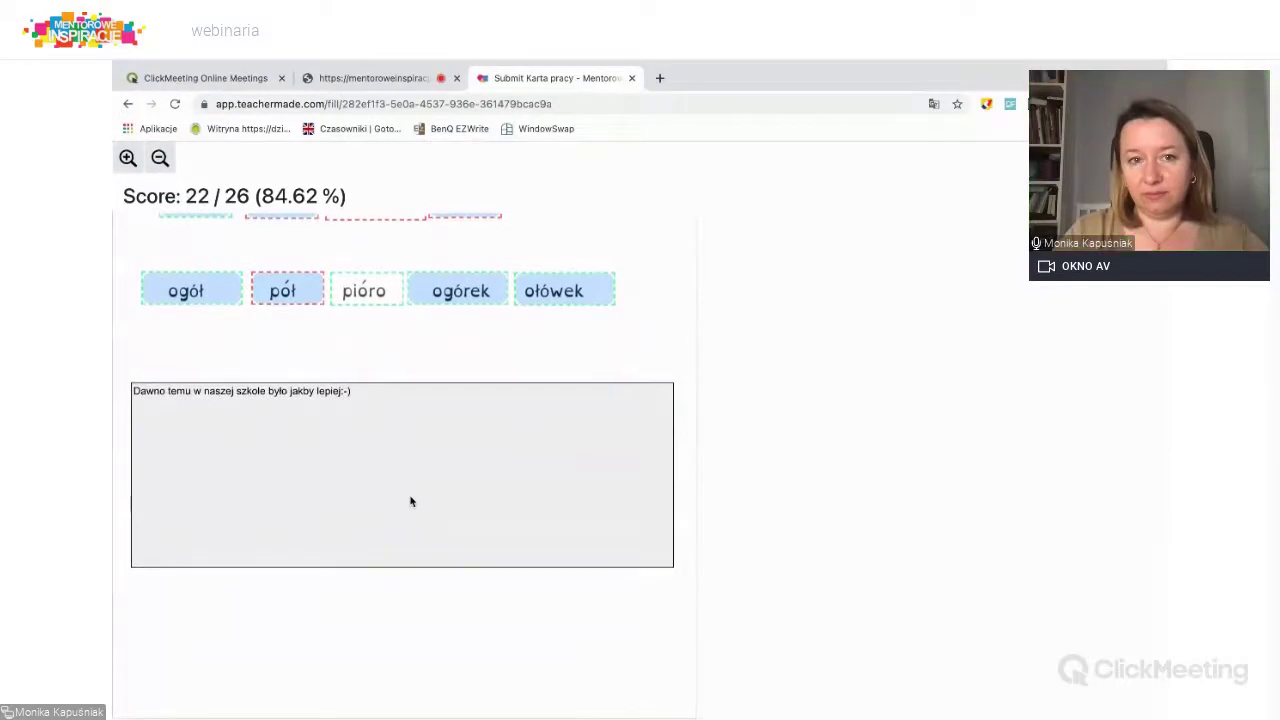
scroll(410, 501, up, 3)
scroll(410, 501, up, 10)
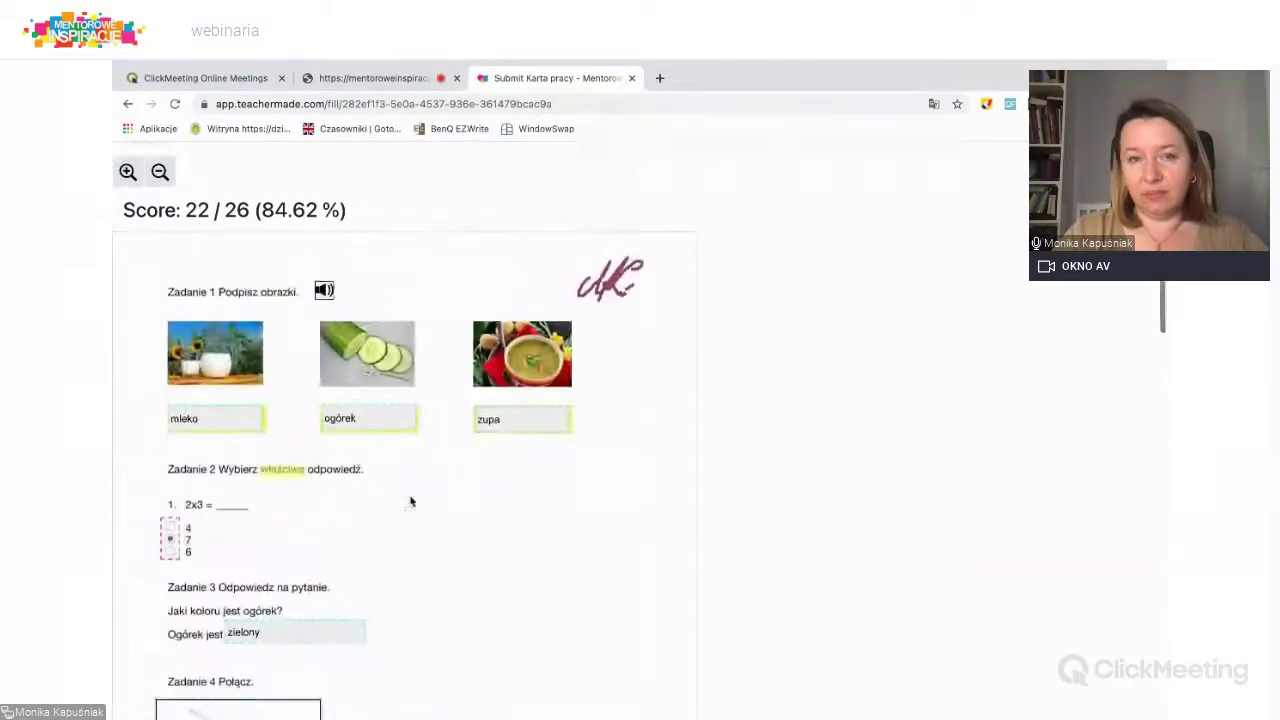
Step: Close the student worksheet tab, send the assignment link in the ClickMeeting chat, and return to the assignment page
click(632, 78)
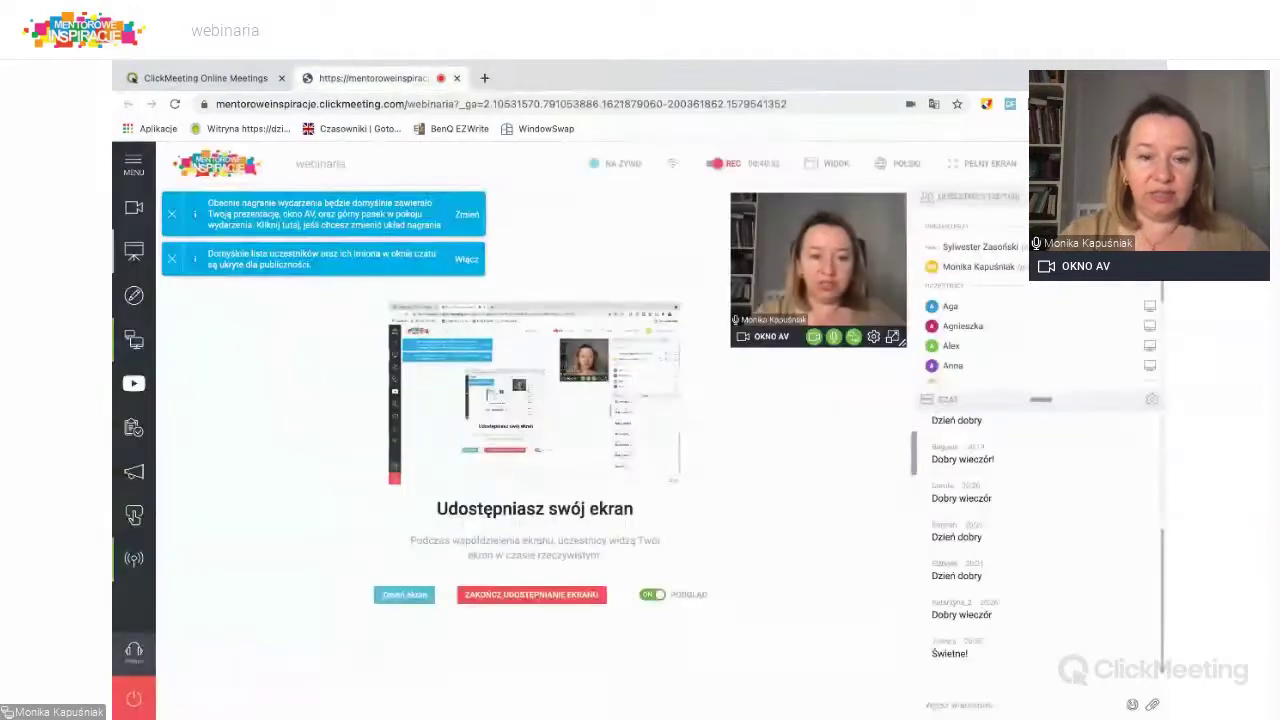
click(273, 693)
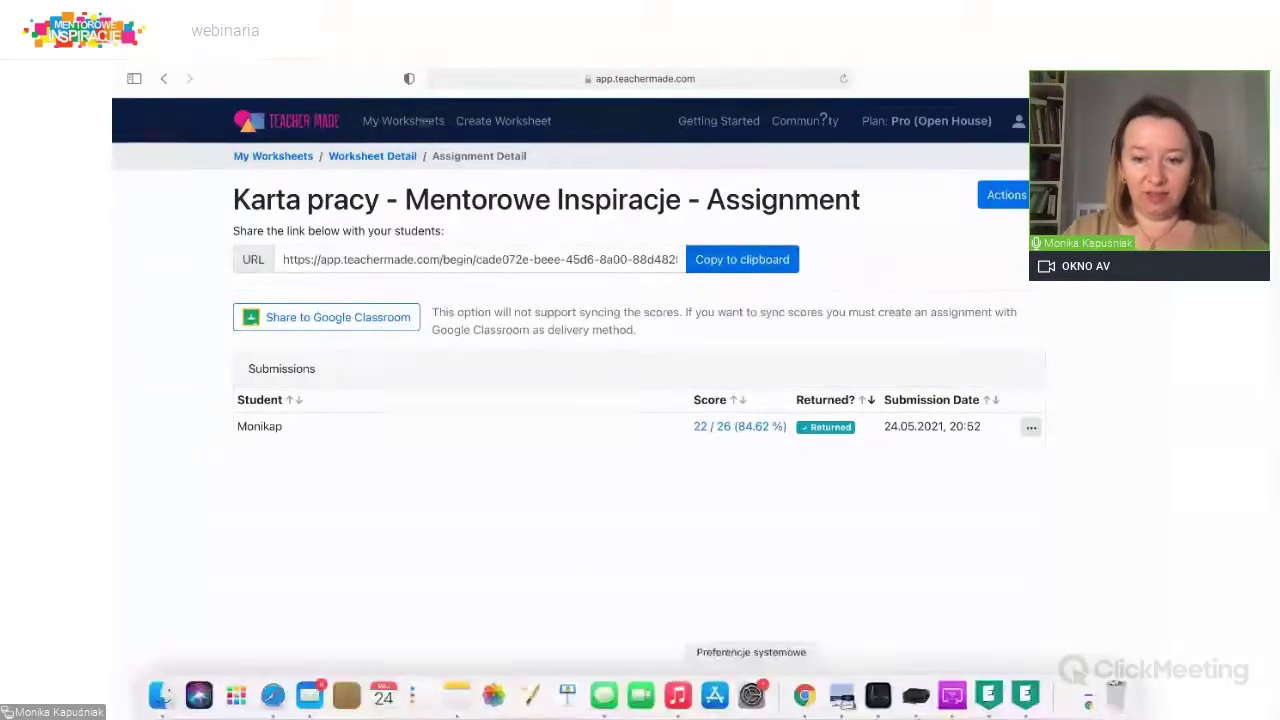
click(803, 698)
click(951, 705)
text(https://app.teachermade.com/begin/cade072e-bae1-45db-8a00-88d48259ccea)
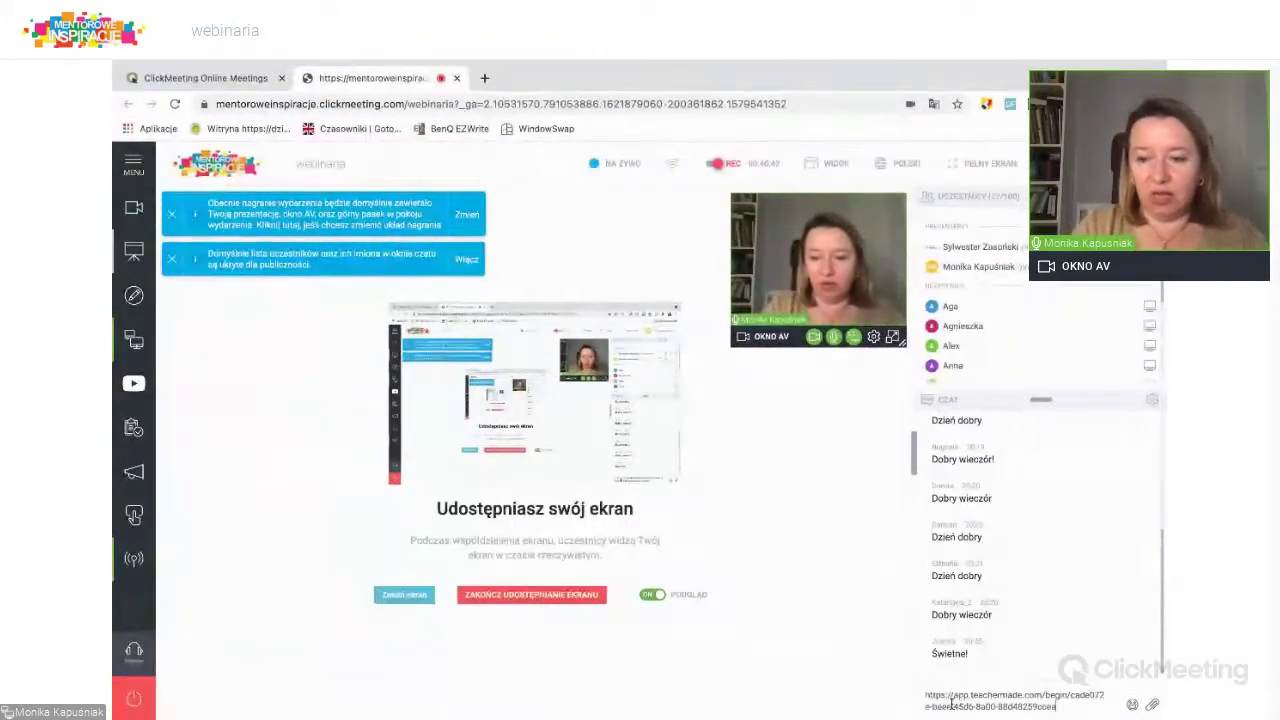
key(Return)
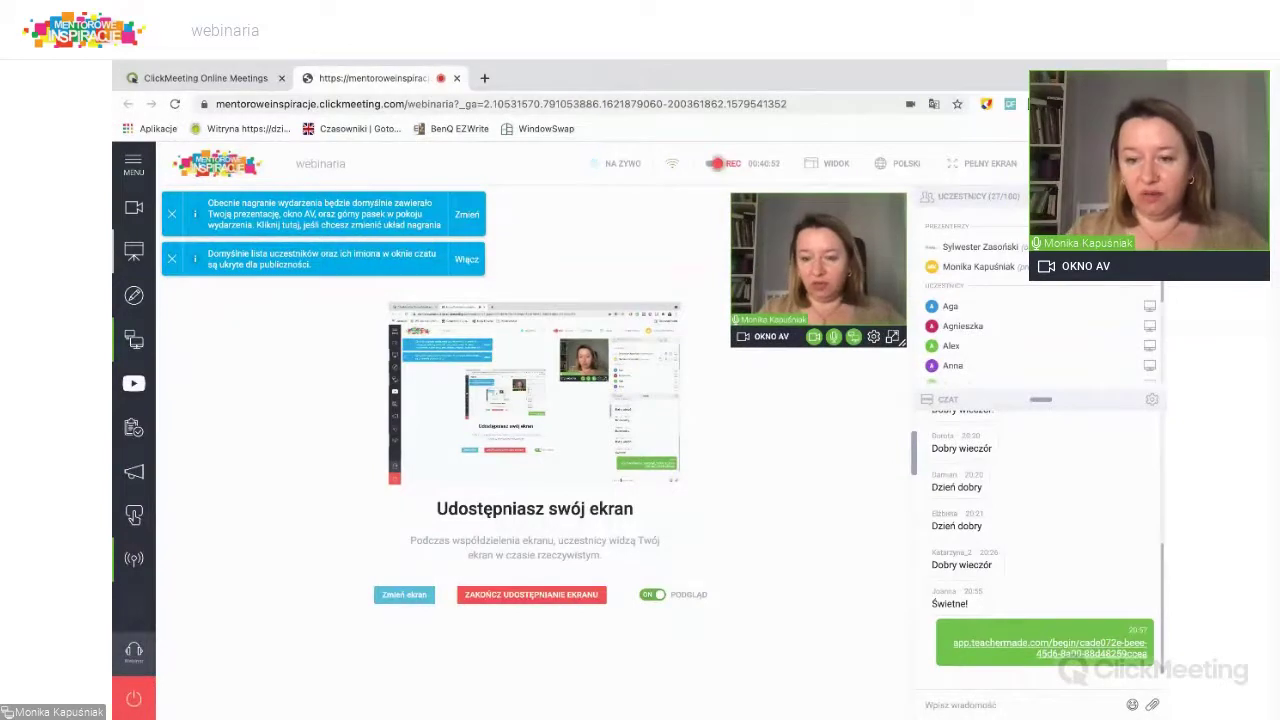
mouse_move(630, 708)
click(265, 703)
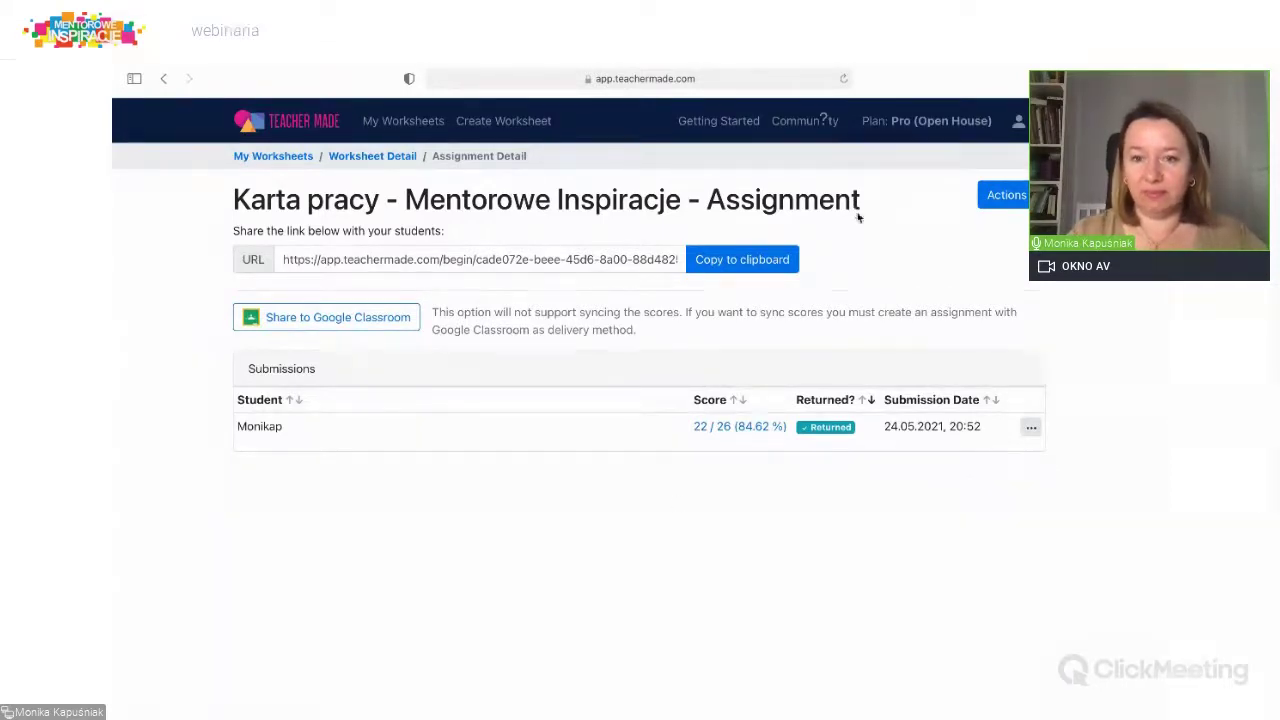
Step: Reload the assignment page twice to list the new submissions and open the 26 / 26 one
click(844, 79)
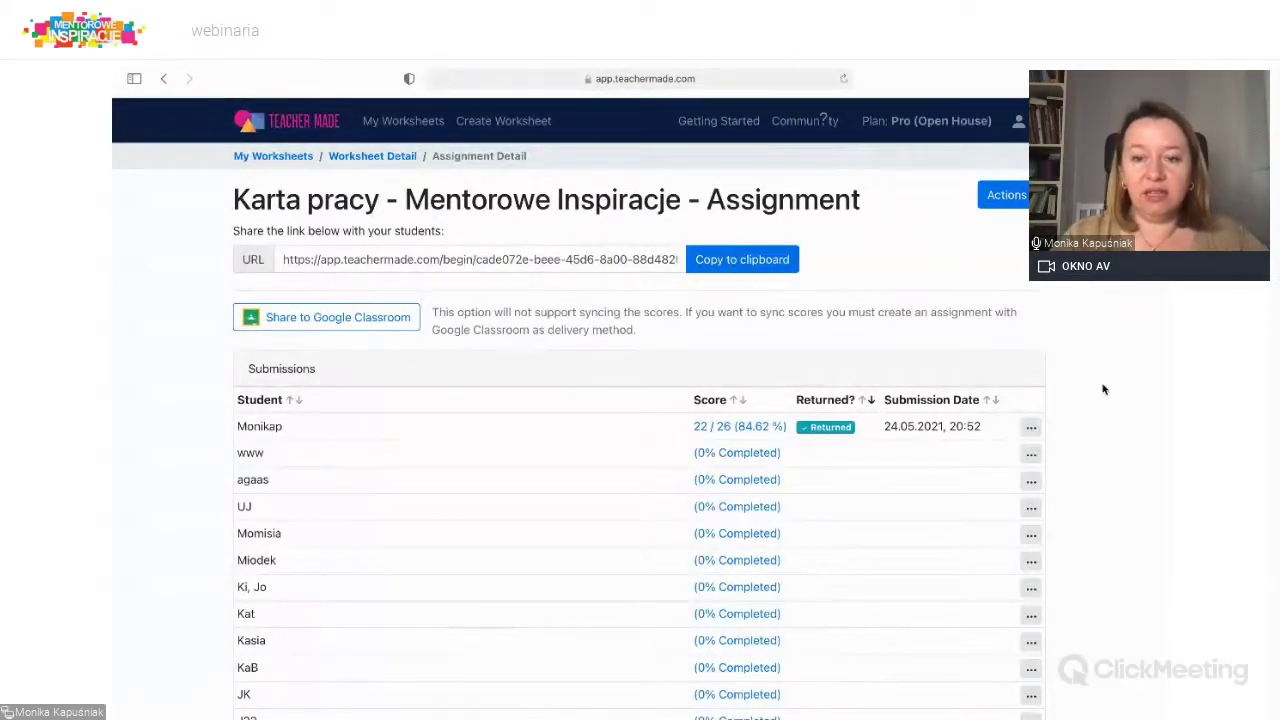
scroll(1104, 390, down, 3)
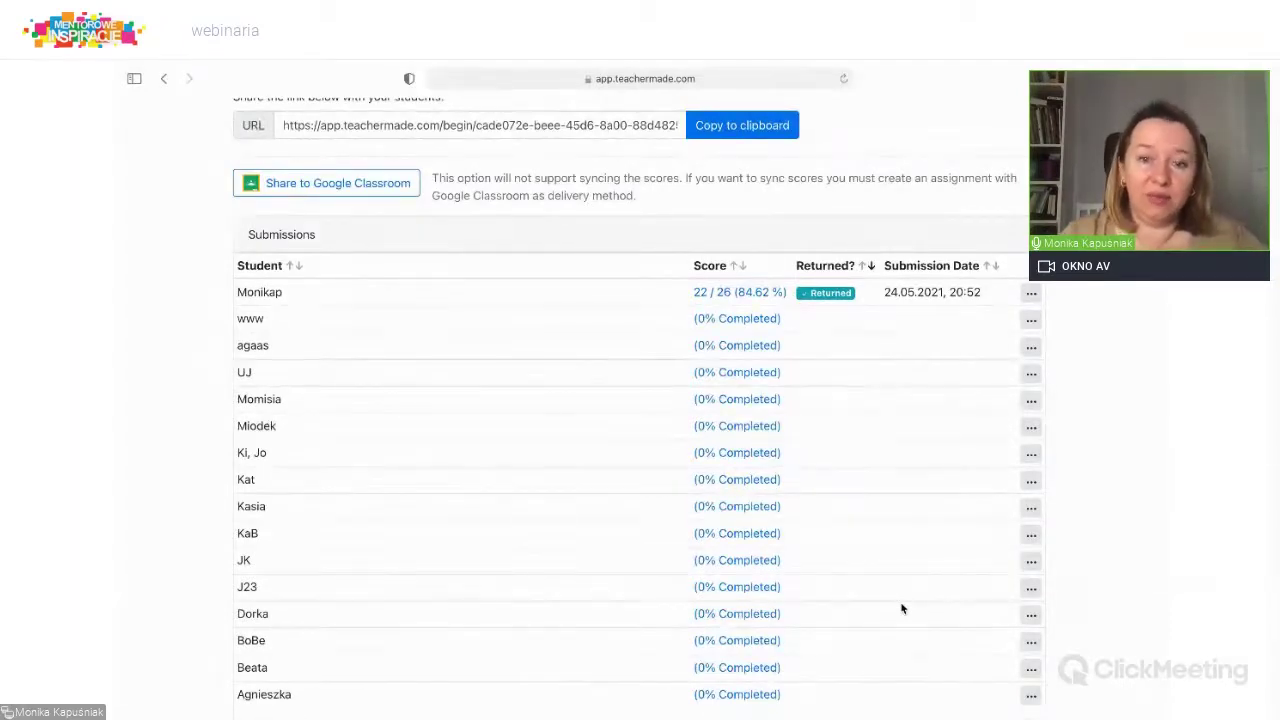
click(843, 78)
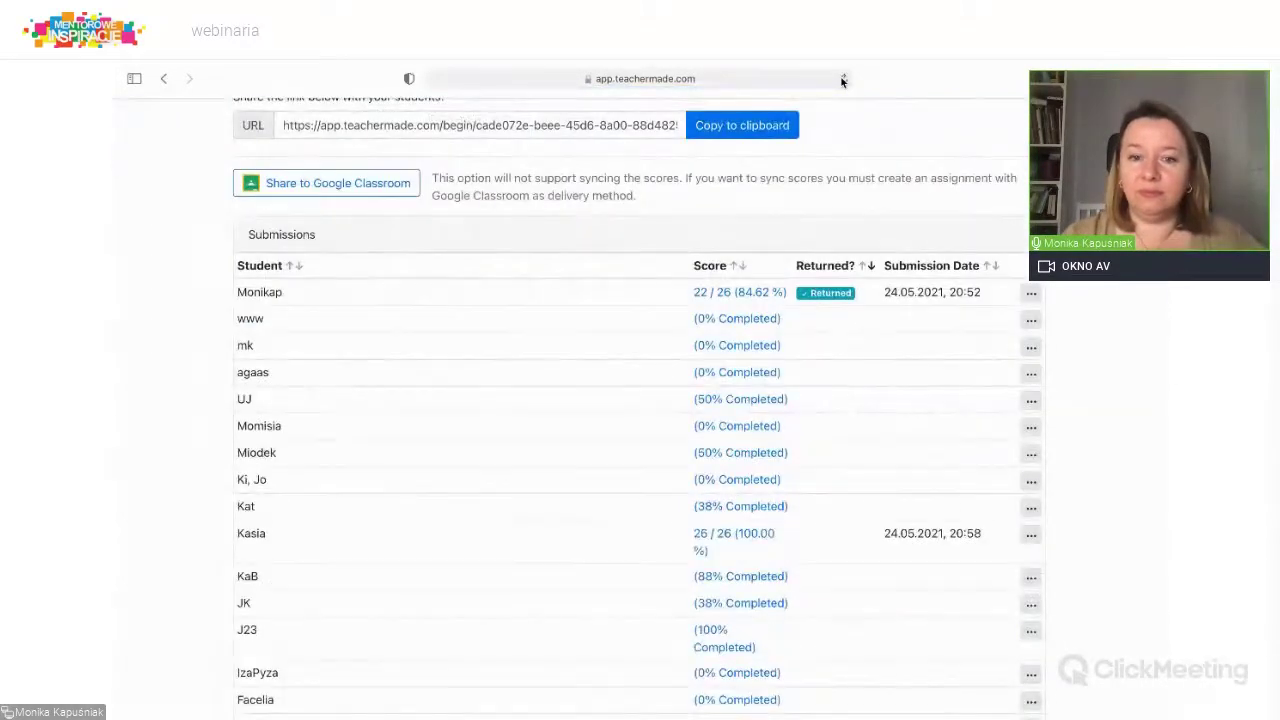
scroll(755, 482, down, 3)
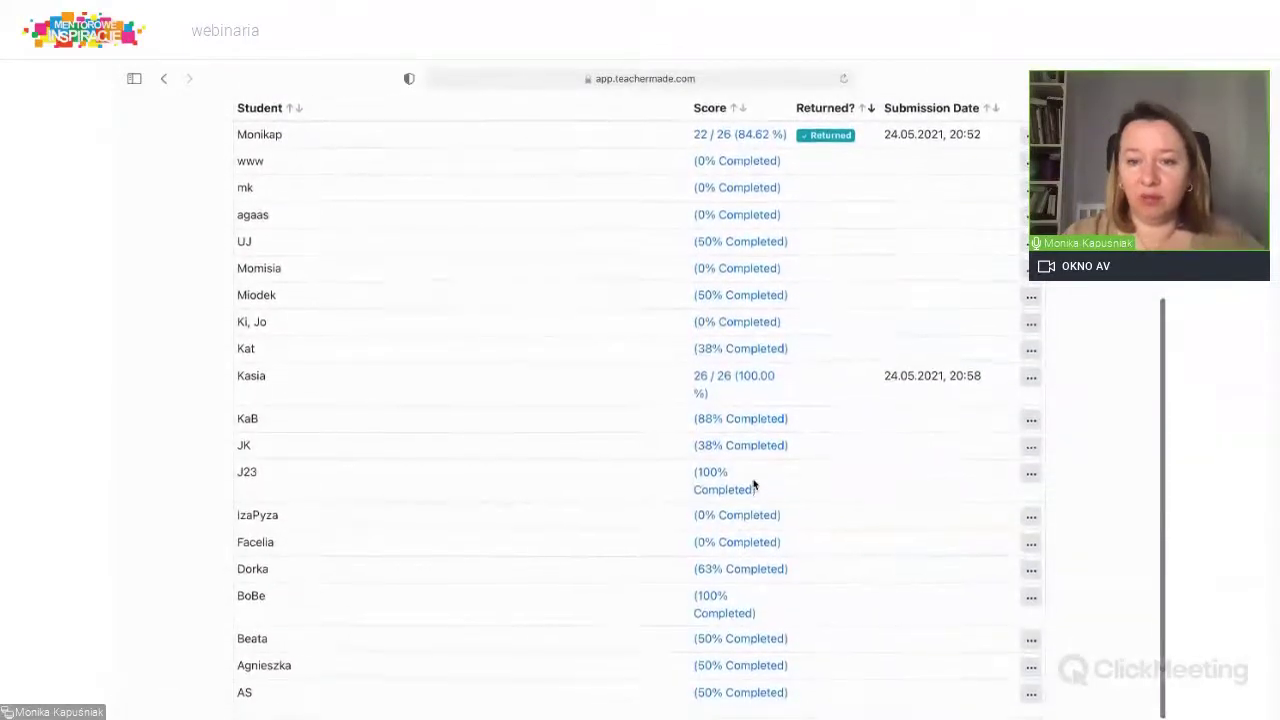
click(731, 381)
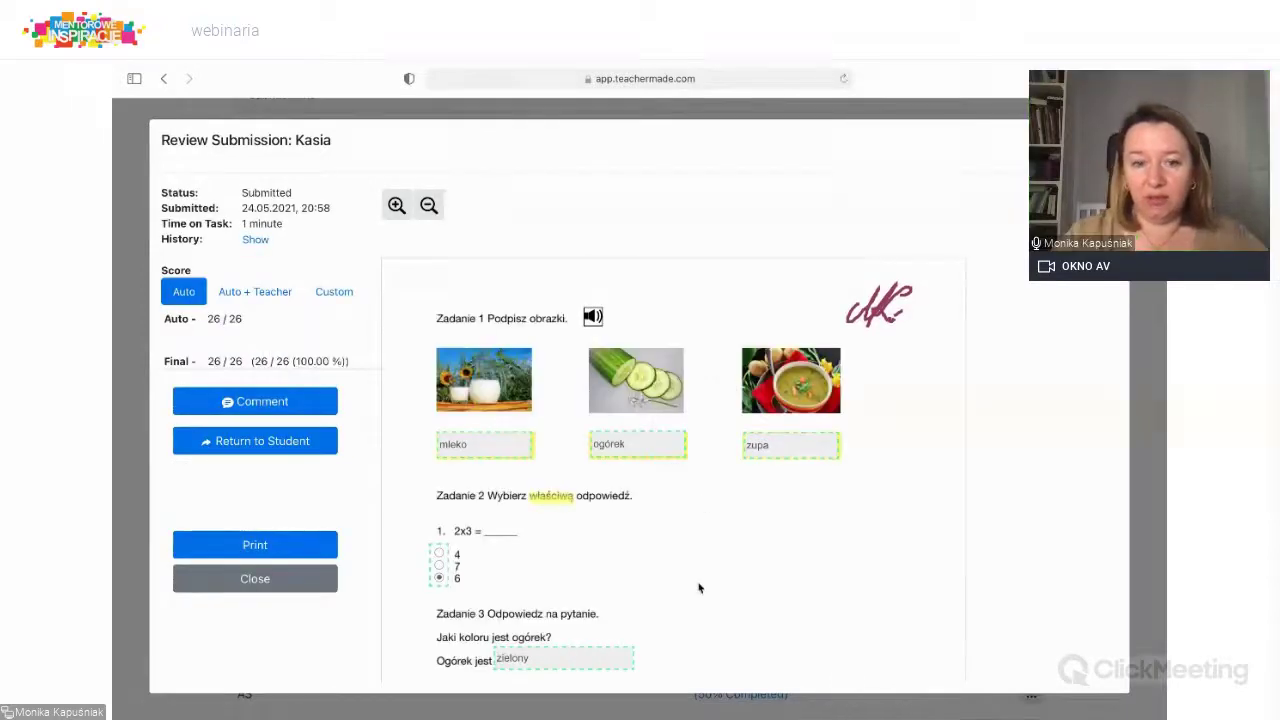
Step: Return the 26 / 26 submission to the student and close the review
scroll(699, 588, down, 1)
scroll(699, 588, down, 15)
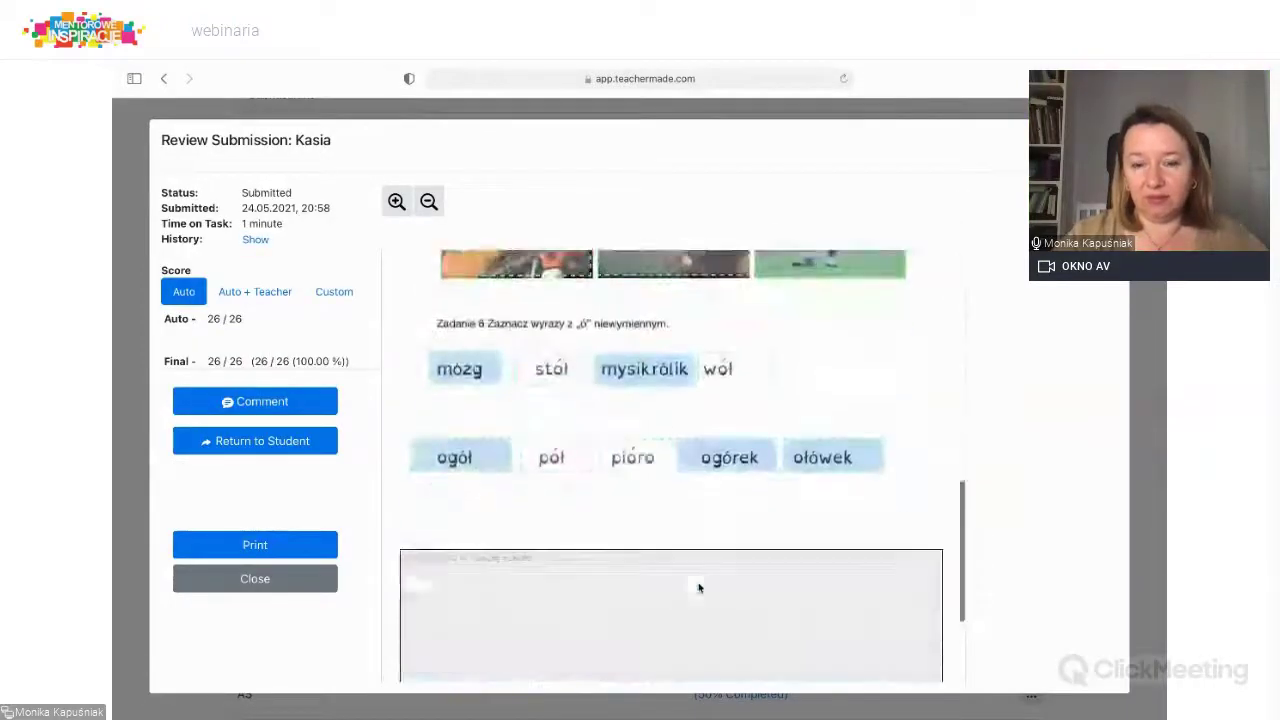
scroll(699, 588, up, 15)
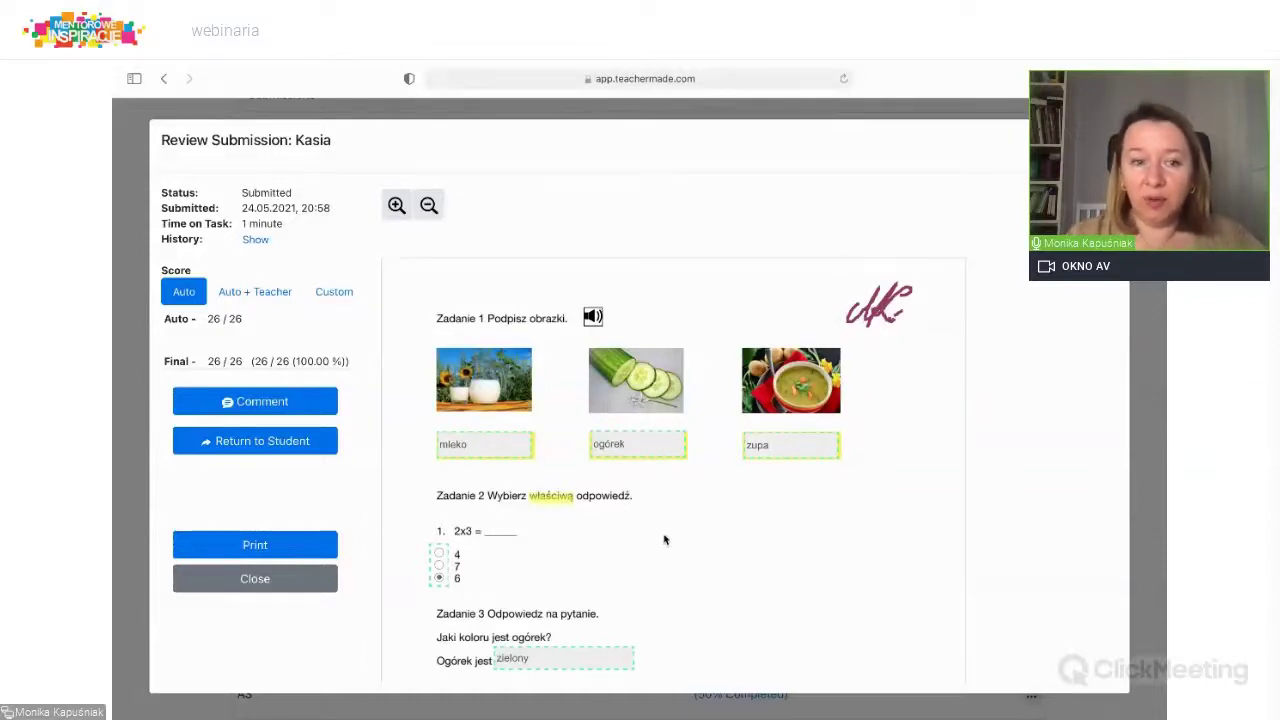
click(290, 446)
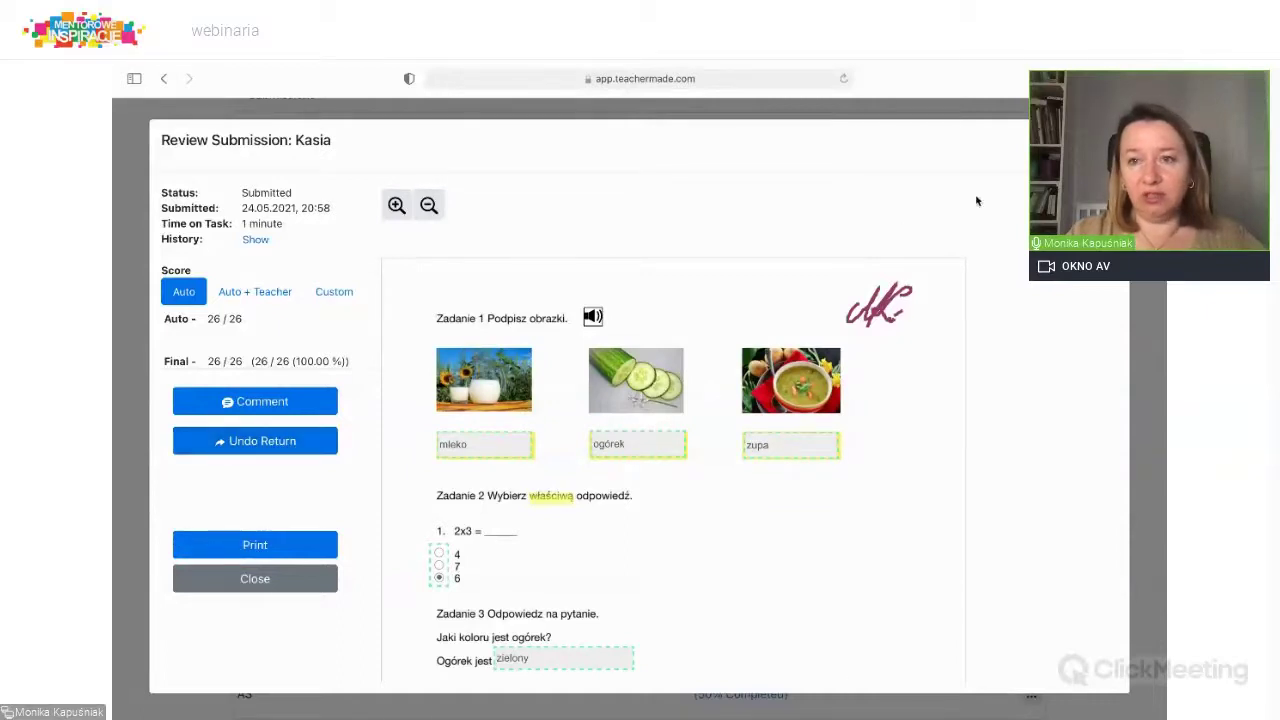
key(Escape)
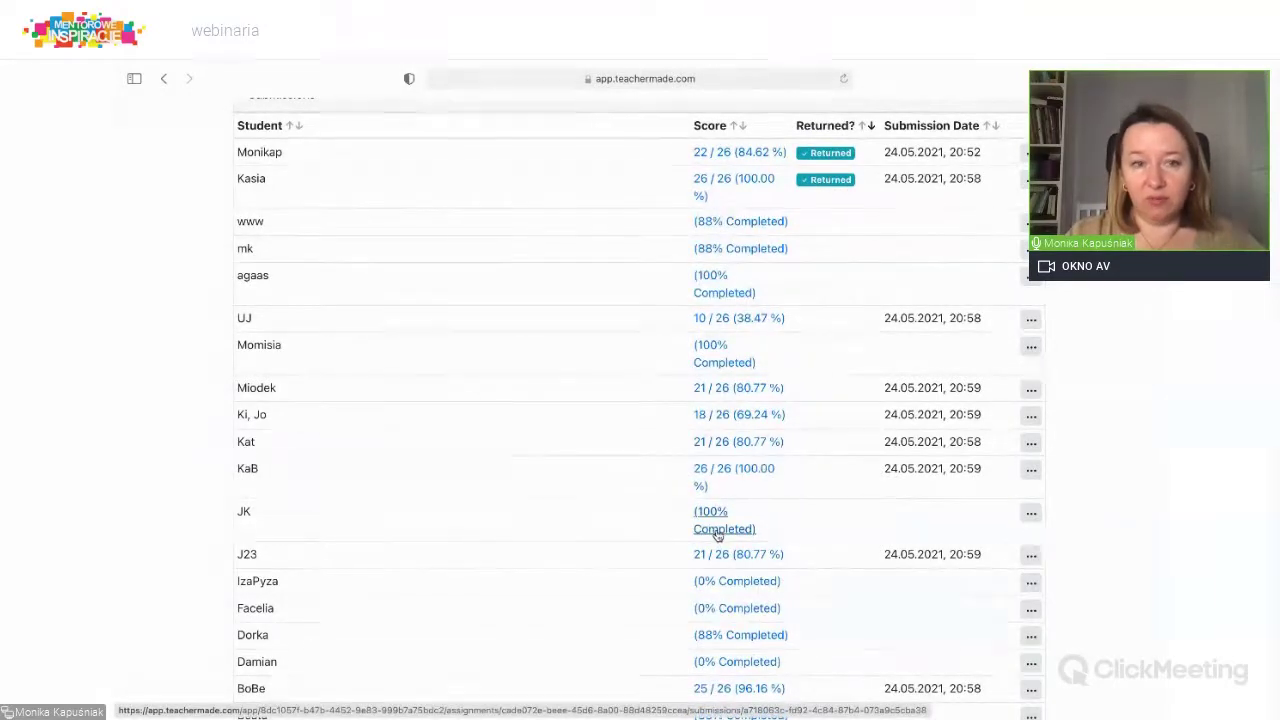
click(724, 362)
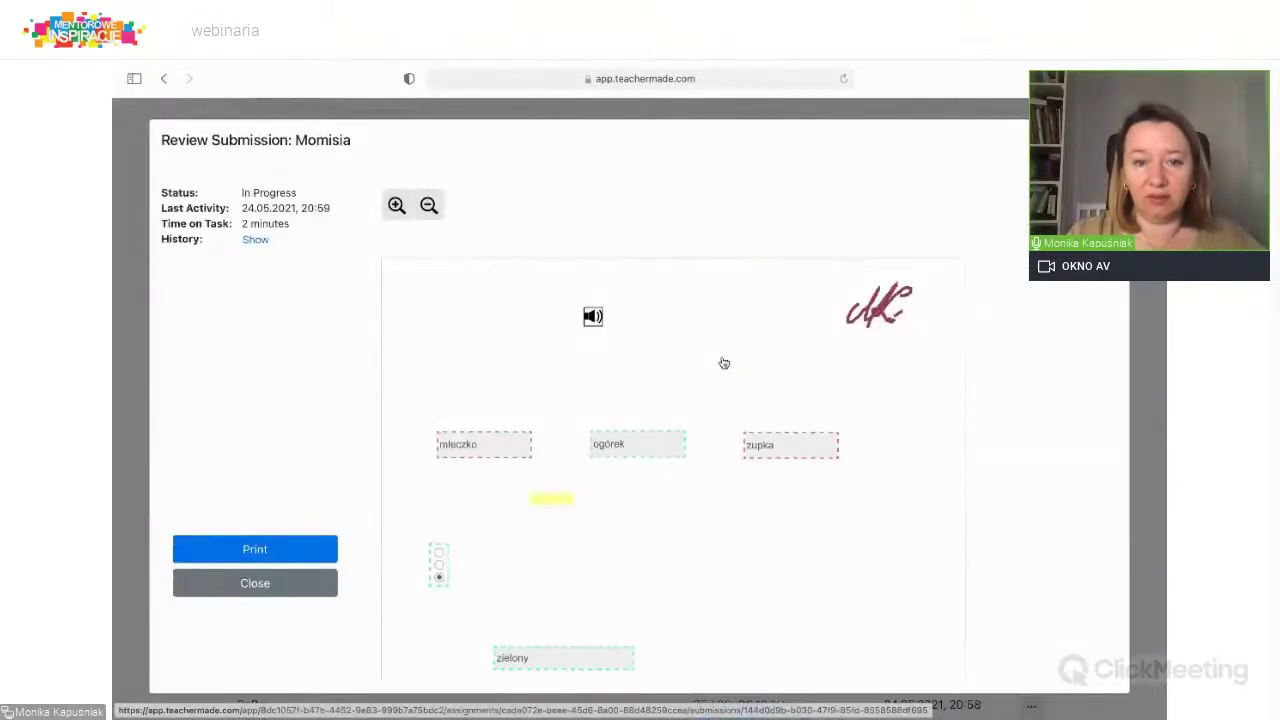
scroll(732, 520, down, 3)
scroll(732, 520, down, 15)
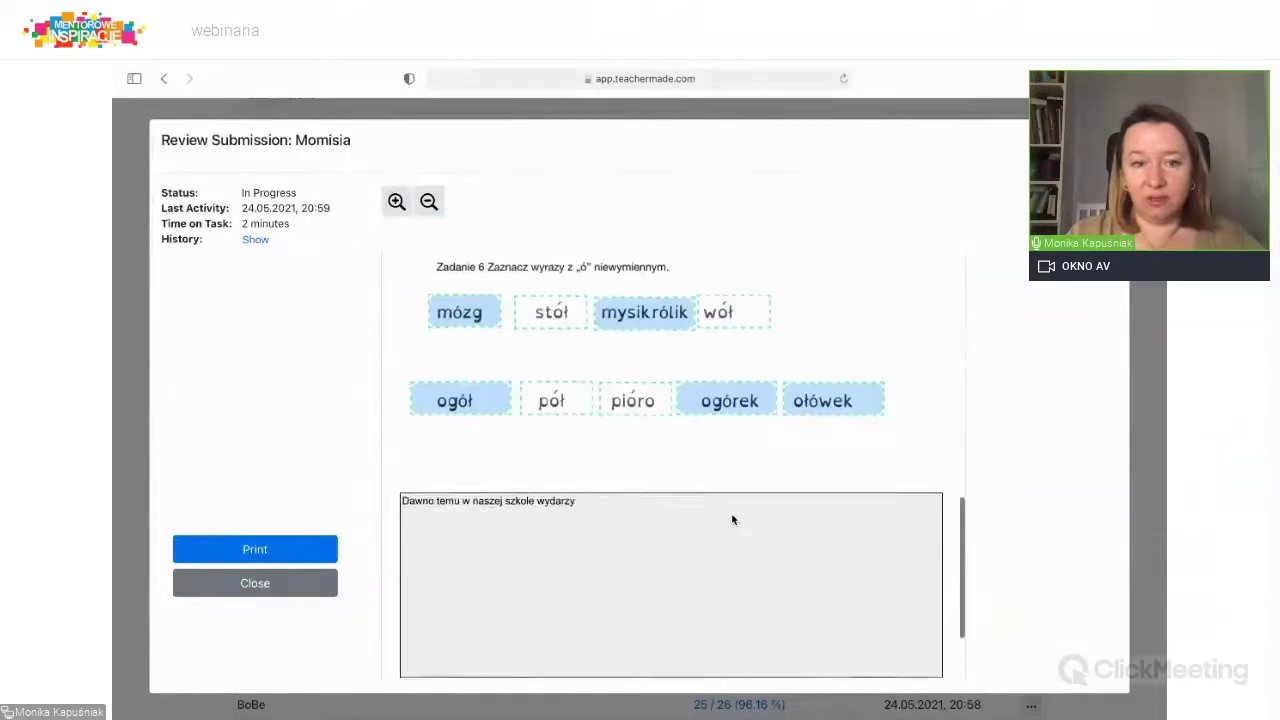
scroll(732, 520, up, 18)
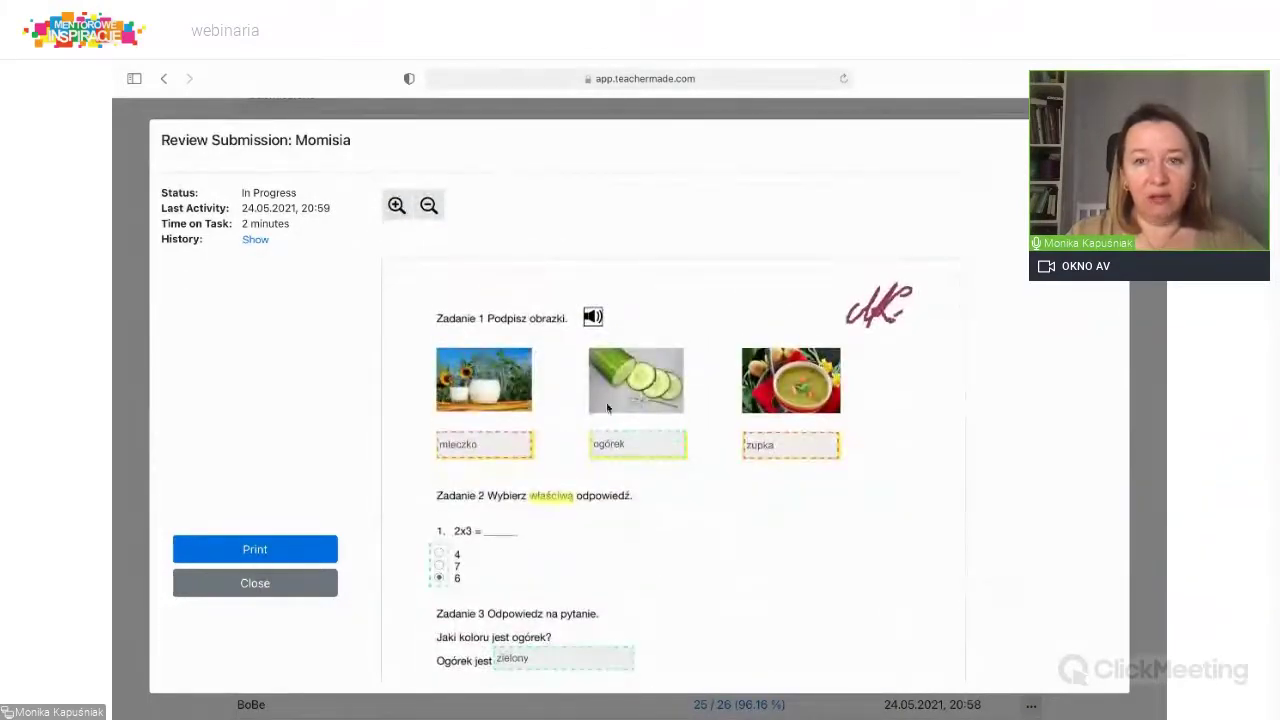
key(Escape)
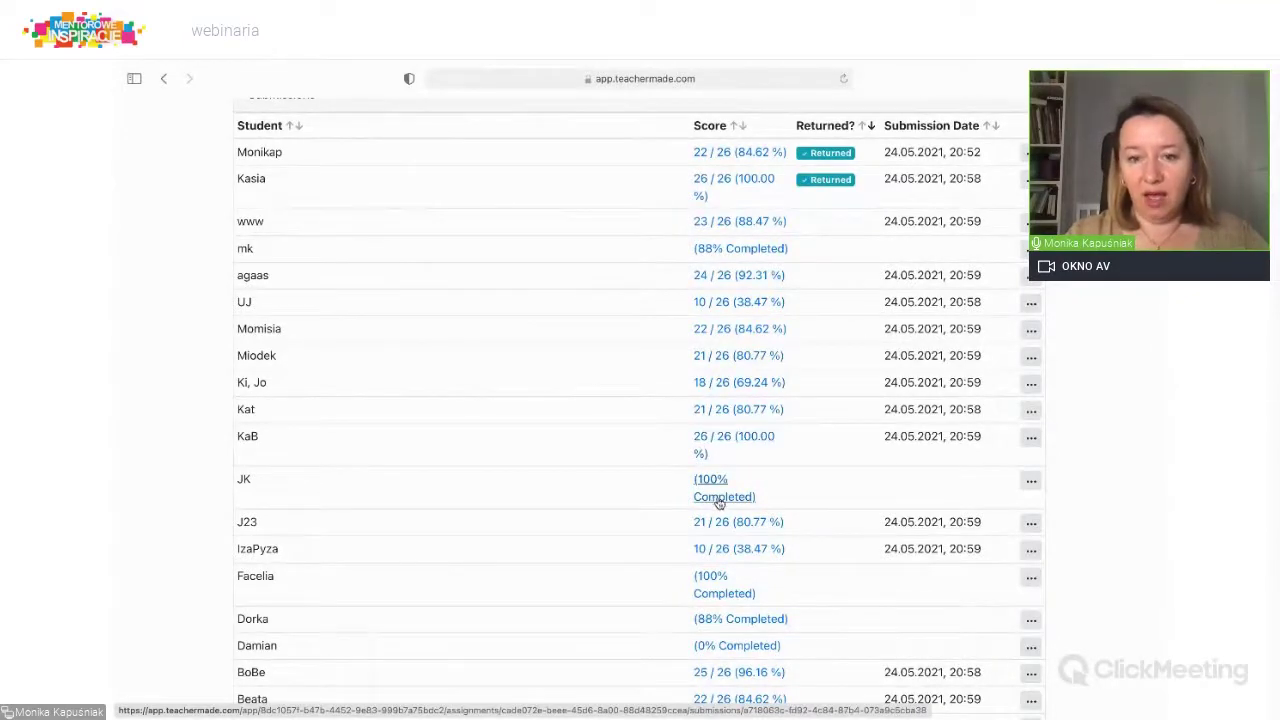
Step: Open the 25 / 26 submission and comment 'Dziękiję! Masz u mnie kawę!', signed with the teacher's name
click(722, 497)
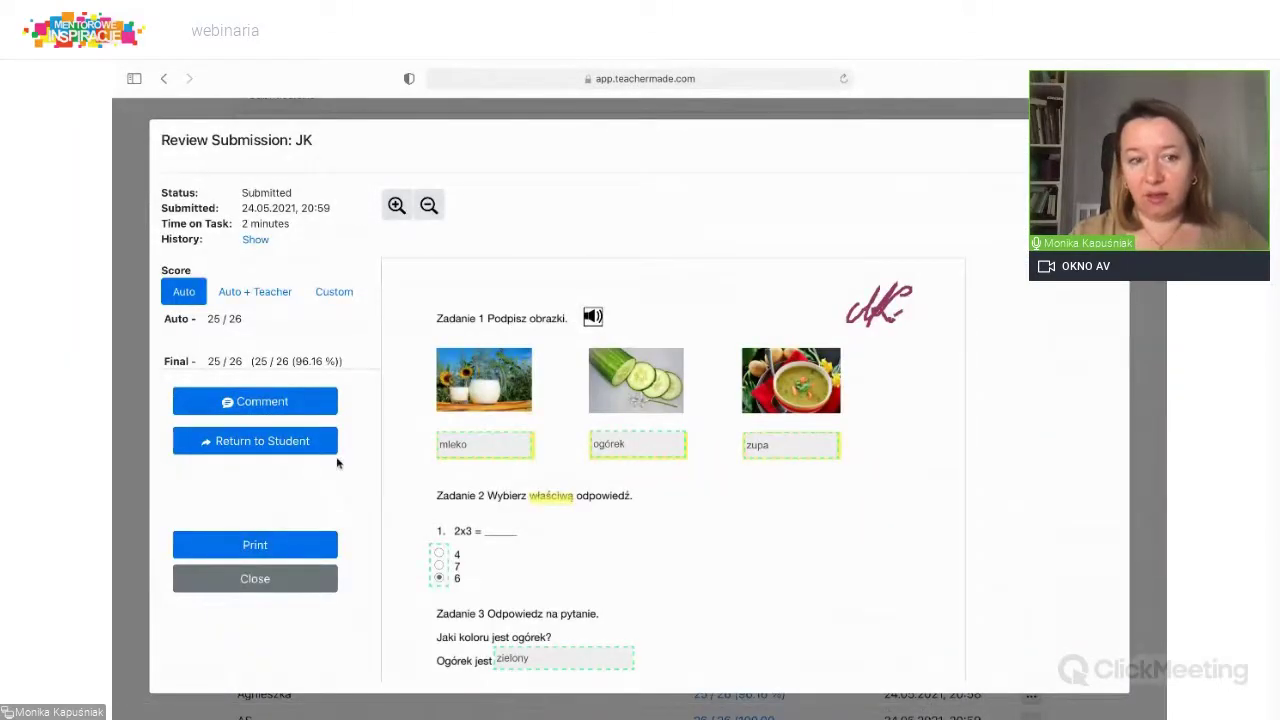
click(285, 401)
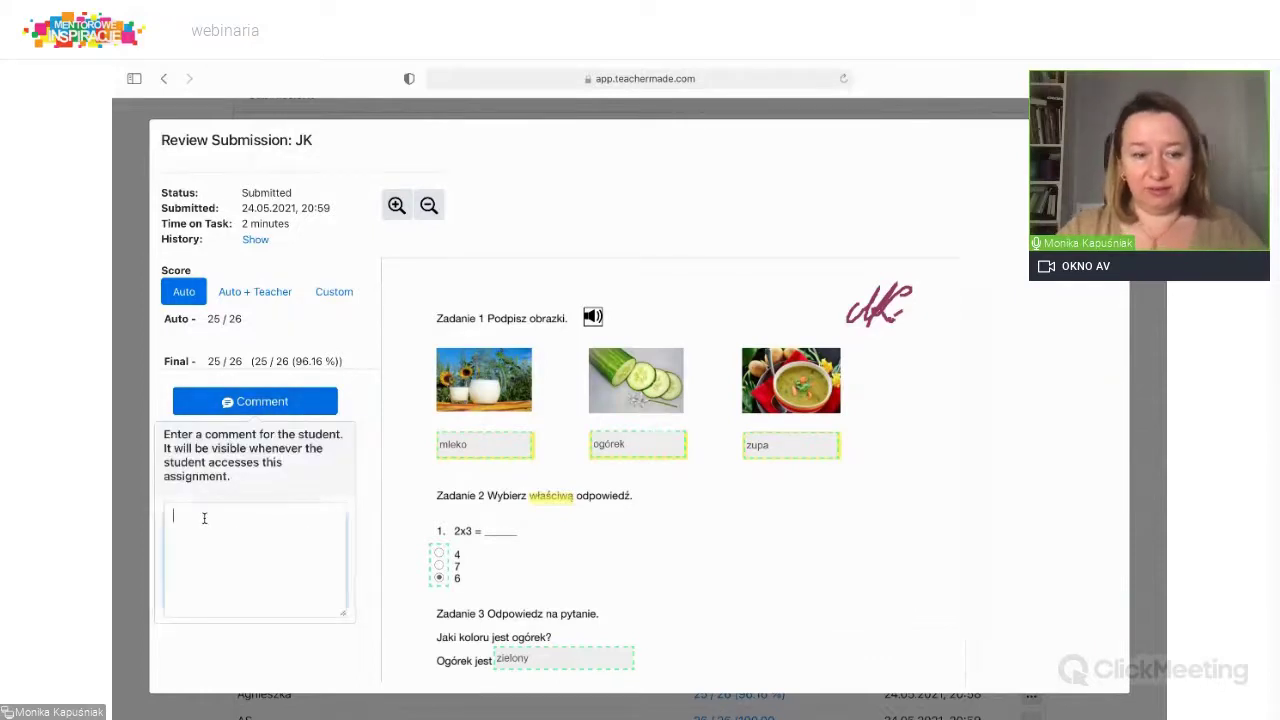
click(204, 518)
text(Dzięki)
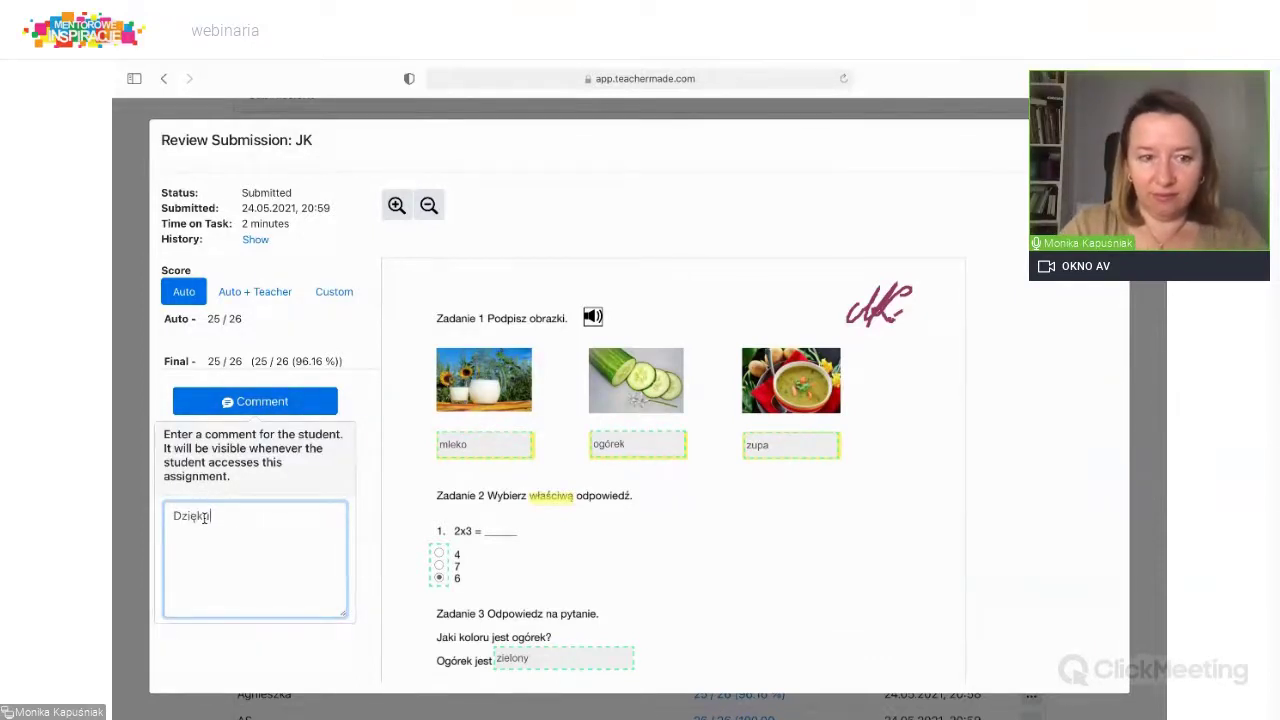
text(ję! Masz u mnie kawę!)
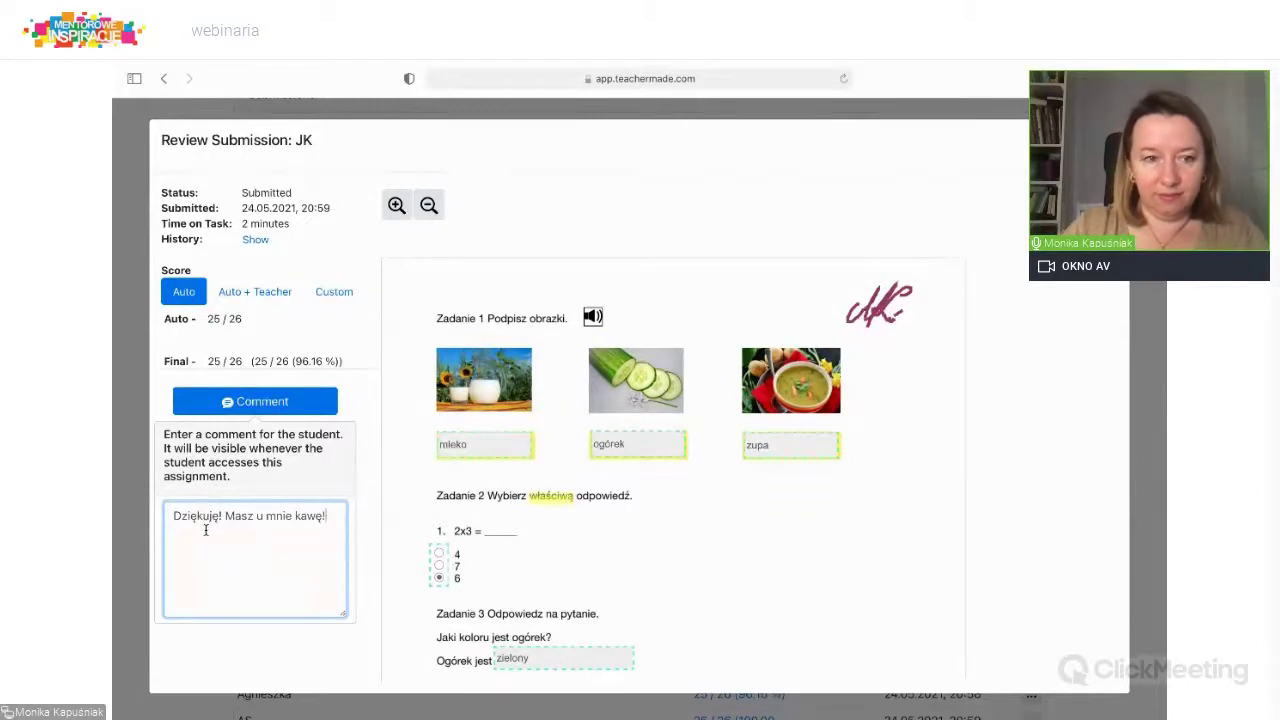
key(Return)
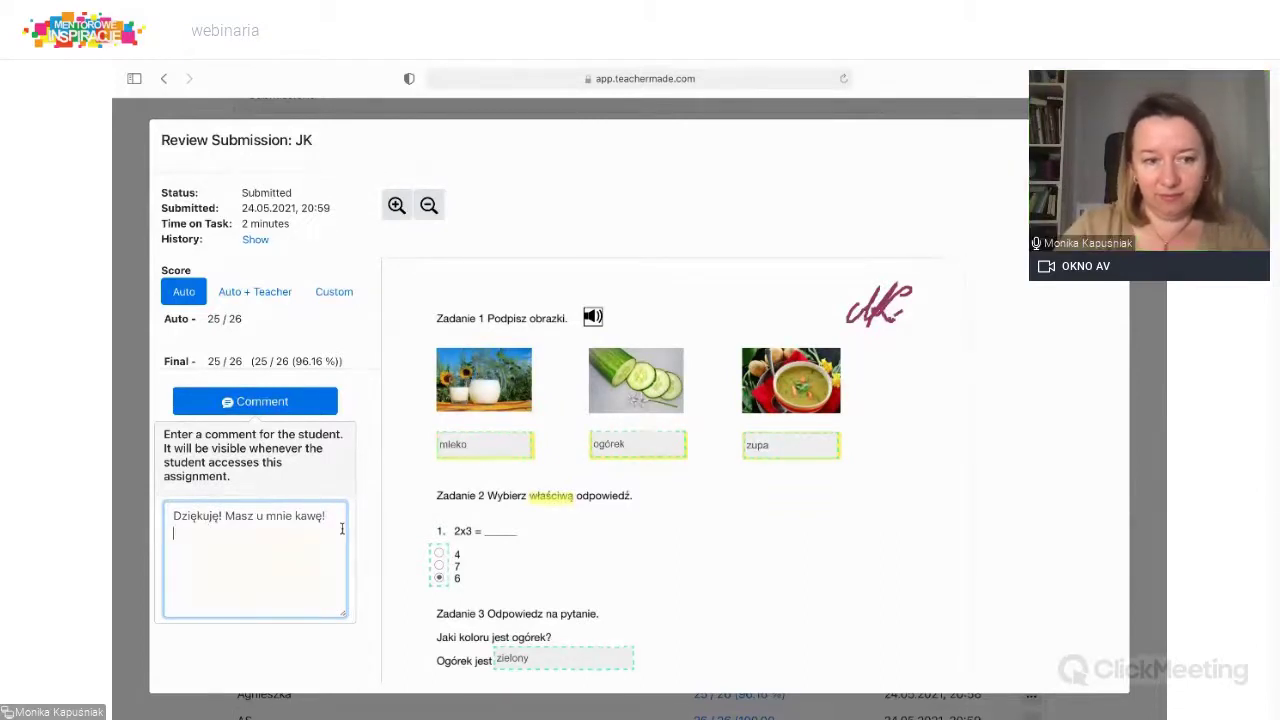
scroll(341, 529, down, 2)
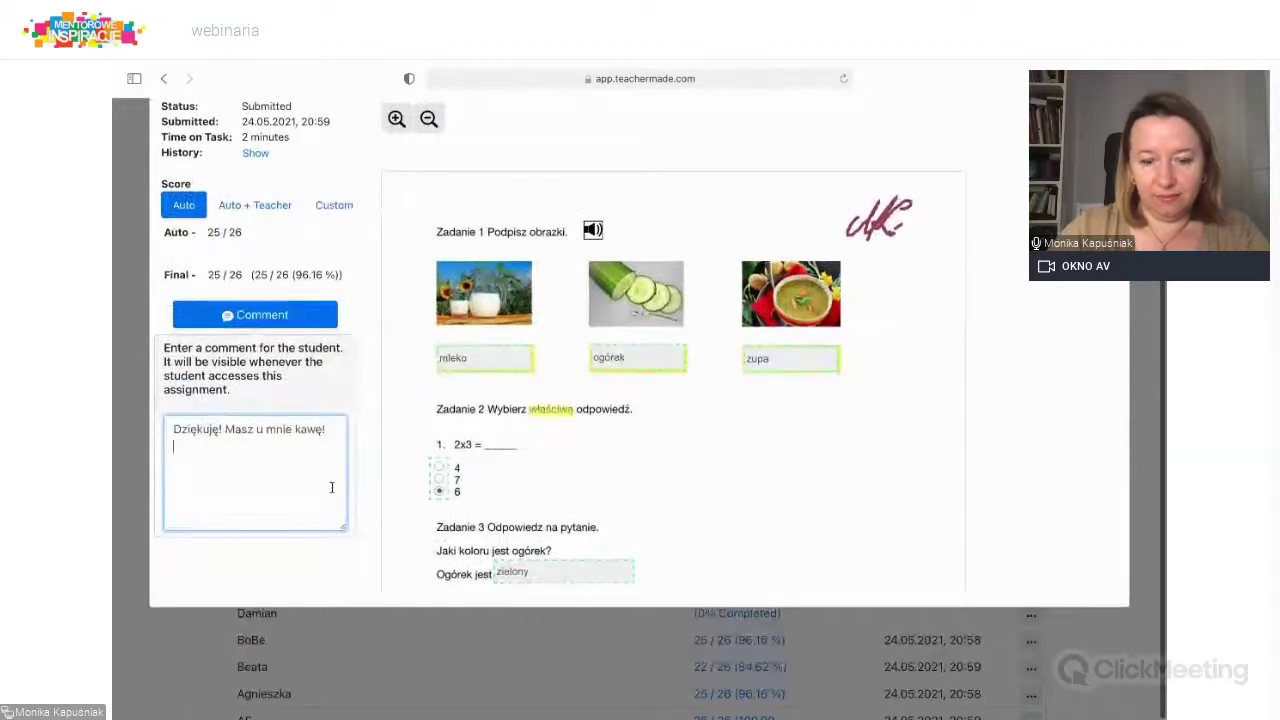
text(Monika)
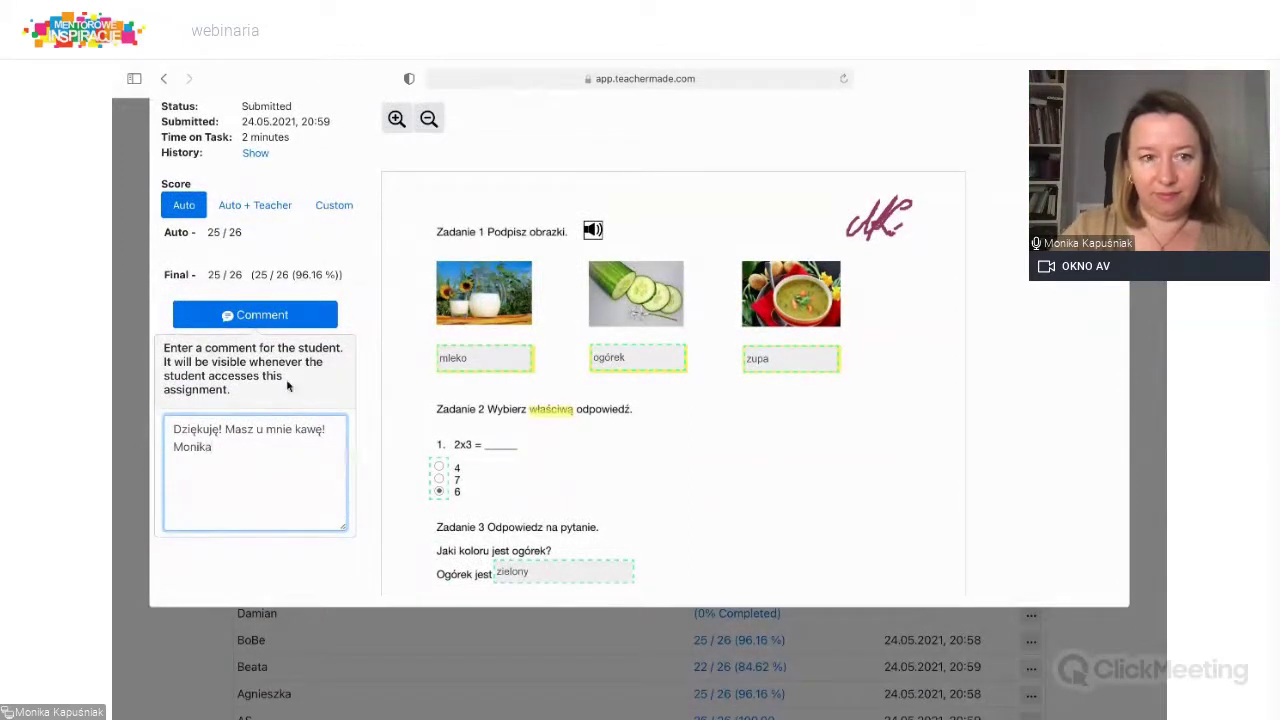
click(272, 314)
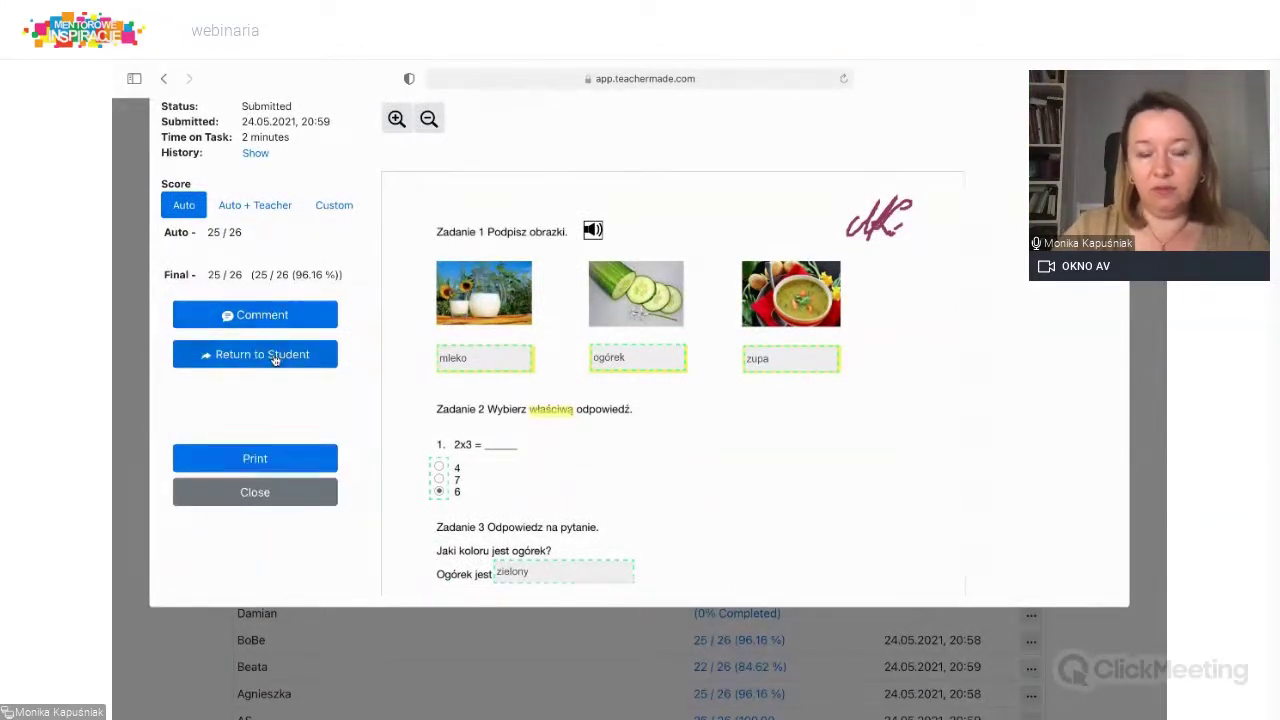
Step: Return the 25 / 26 submission to the student and close the review
click(275, 358)
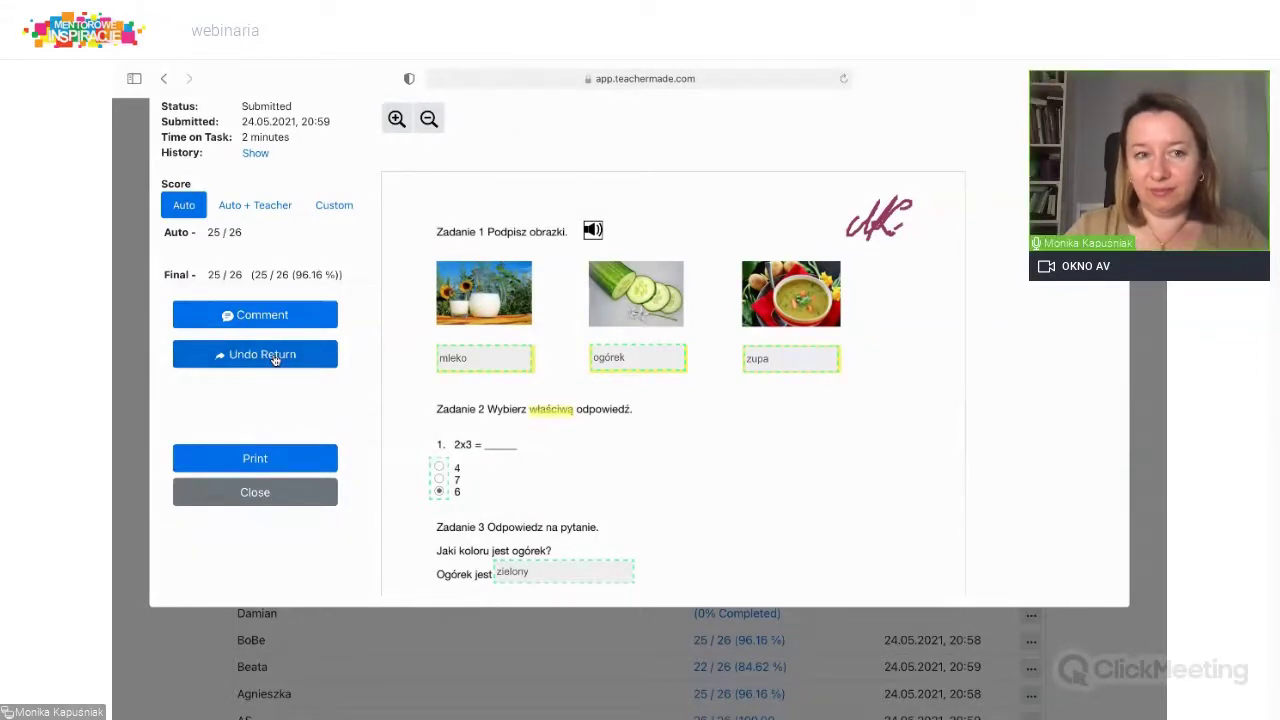
scroll(275, 361, up, 2)
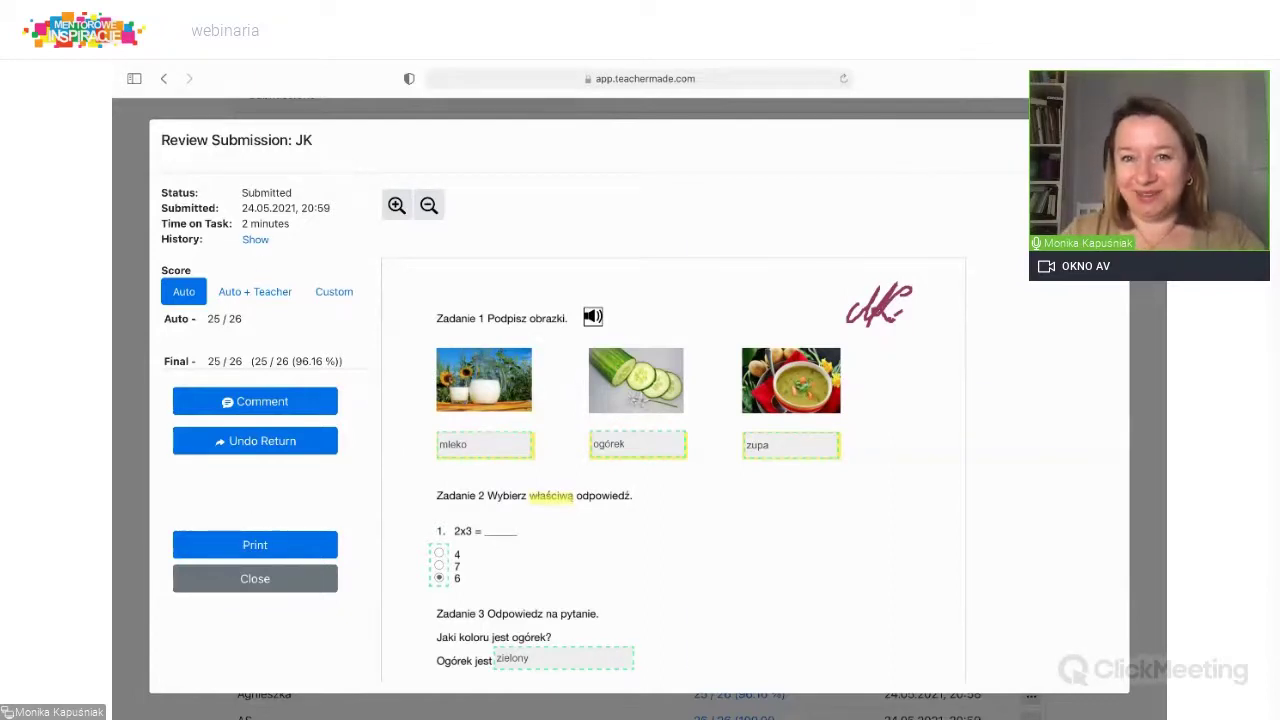
key(Escape)
scroll(843, 620, down, 1)
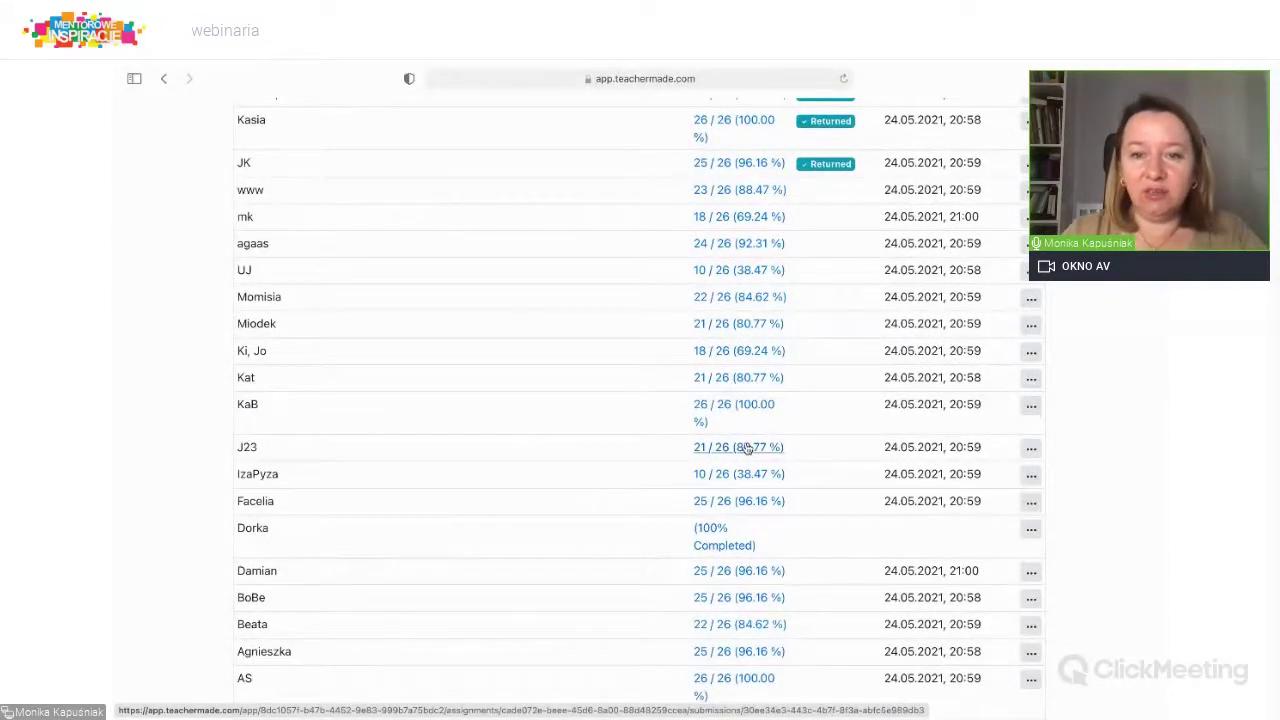
Step: Return the 22 / 26 submission to its student without a comment
click(742, 298)
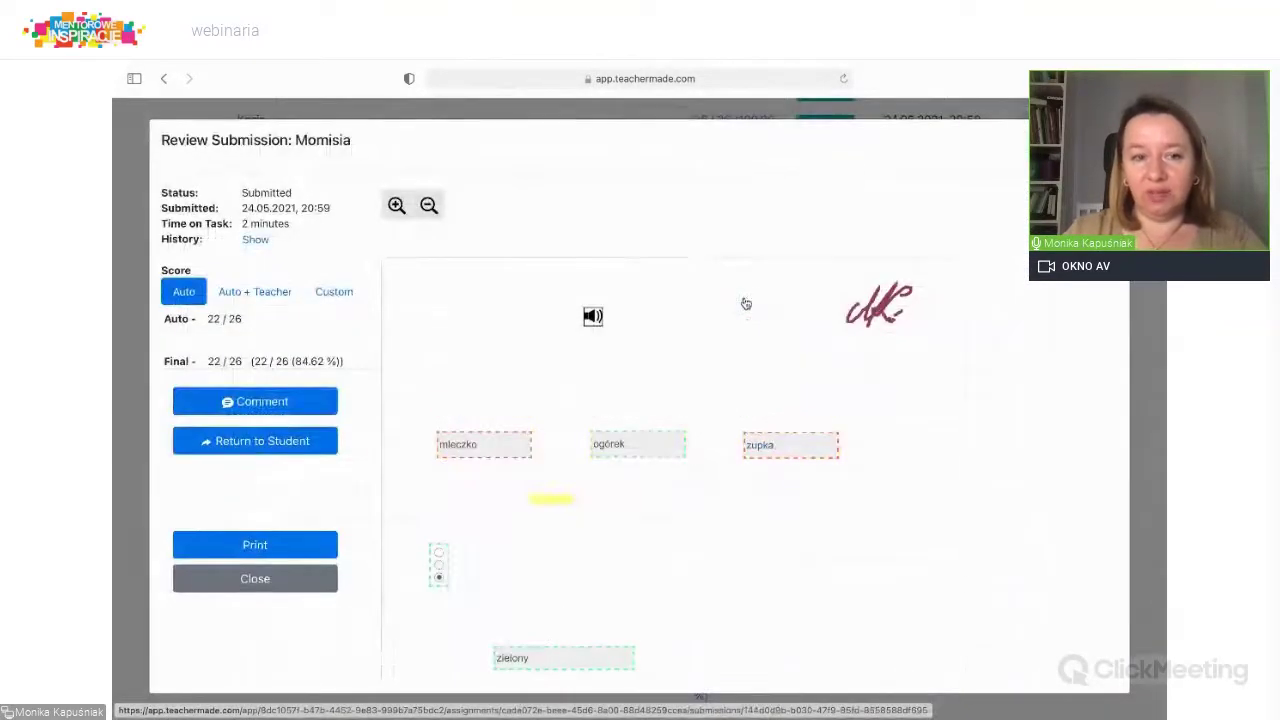
click(277, 447)
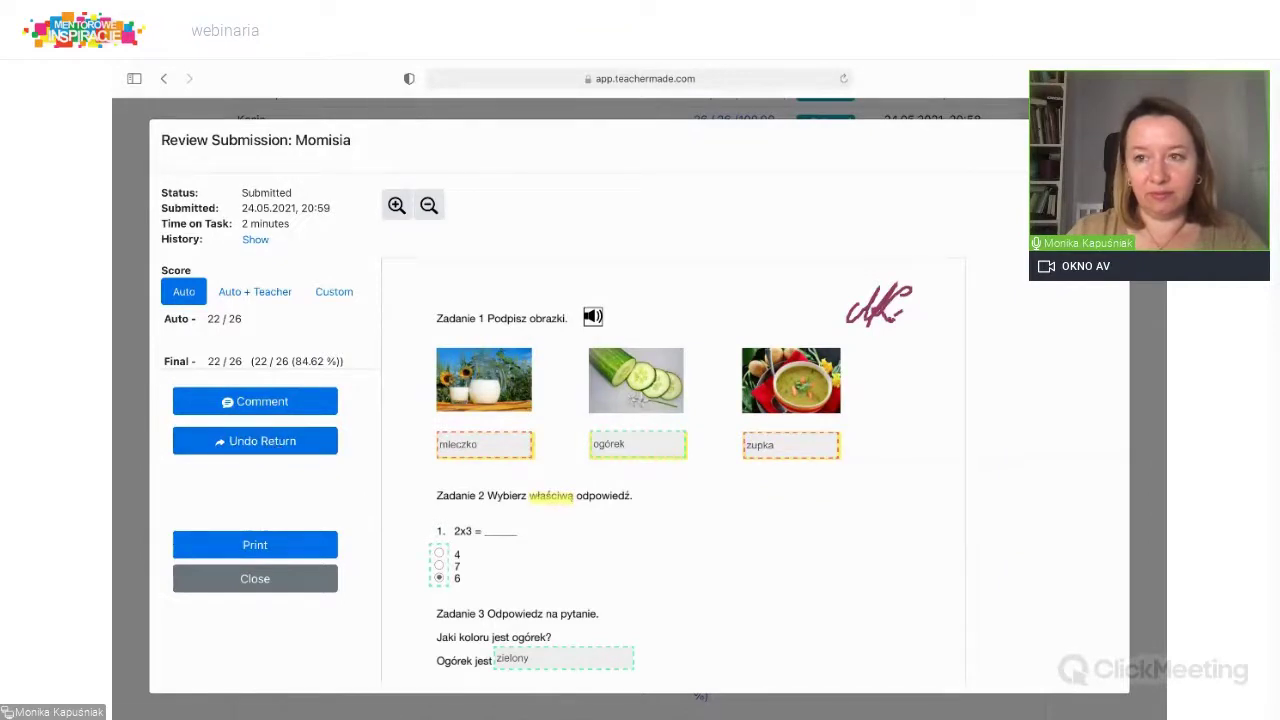
click(698, 697)
scroll(740, 270, up, 1)
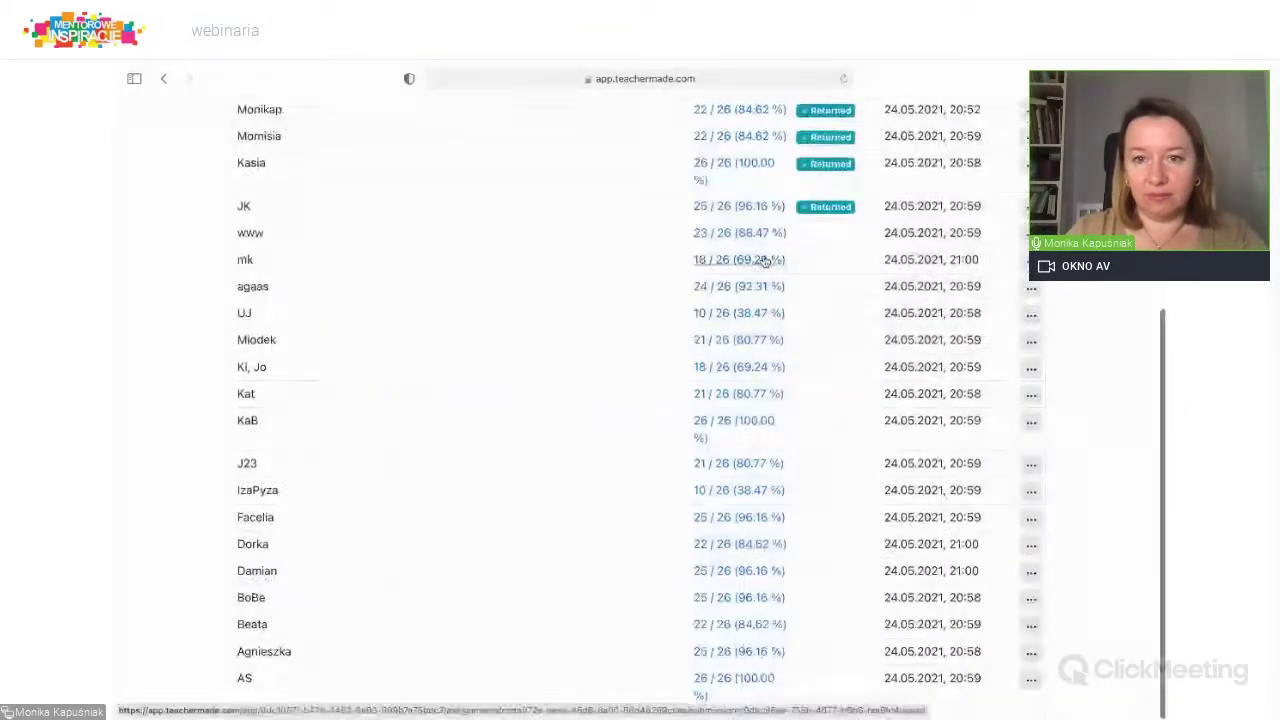
Step: Return the 18 / 26 submission with the comment 'Kawa! Napisz gdzie:-)'
click(763, 259)
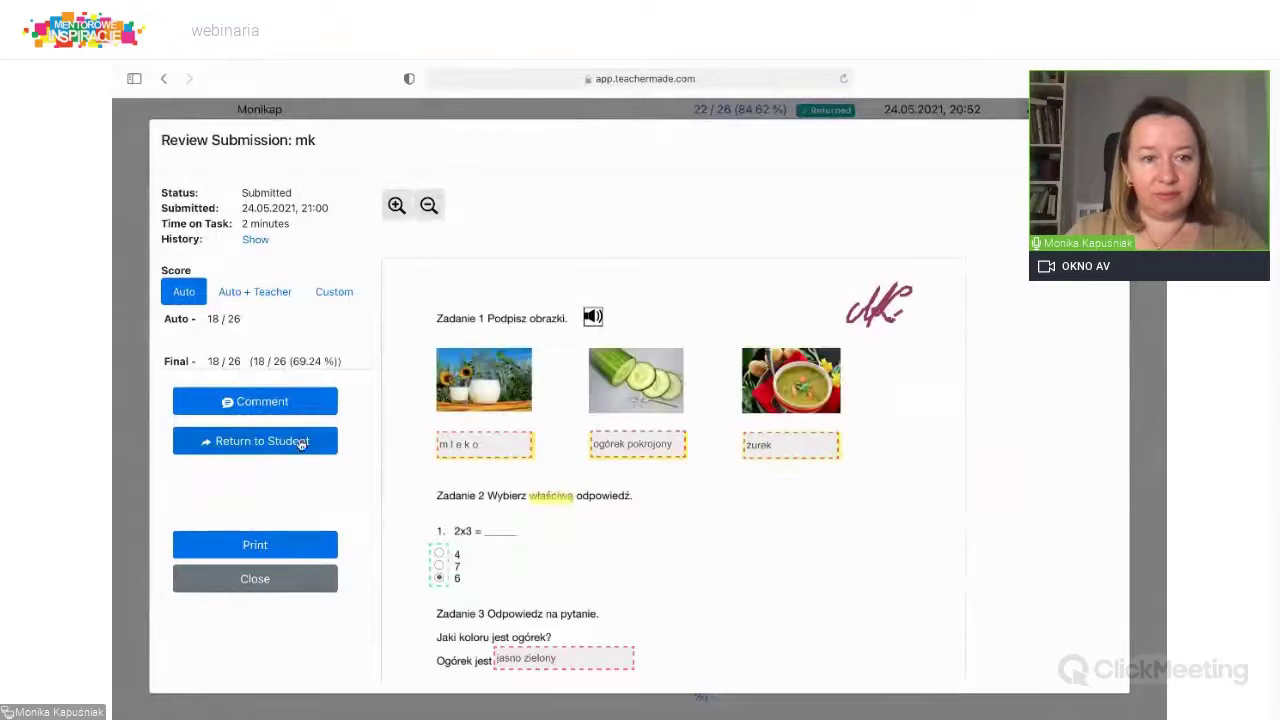
click(282, 407)
click(220, 525)
text(Kawa! )
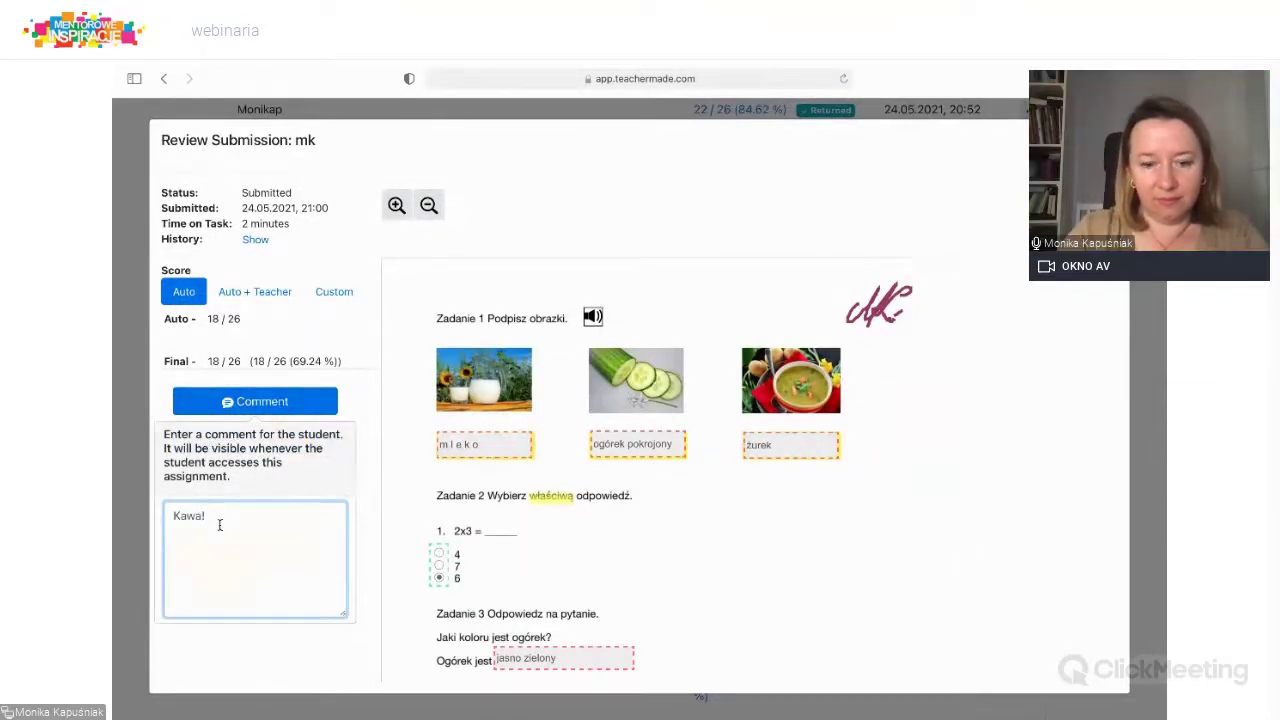
text(Napisz )
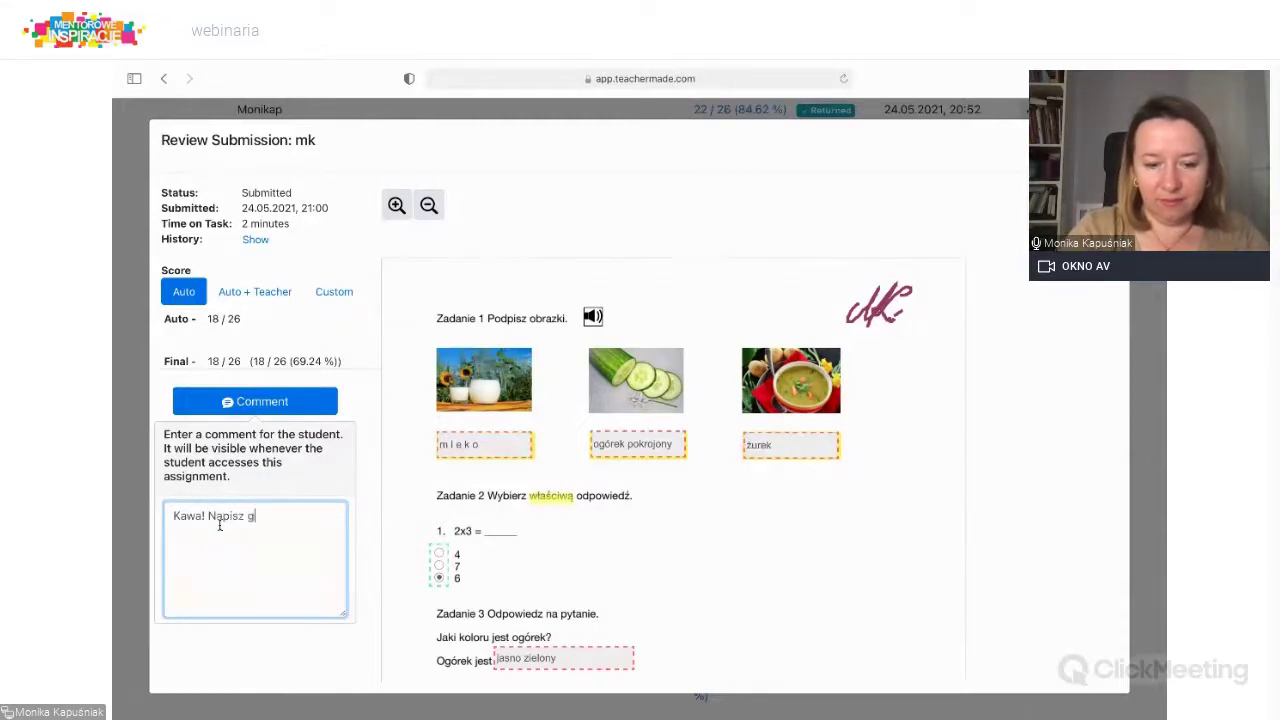
text(gdzie:-))
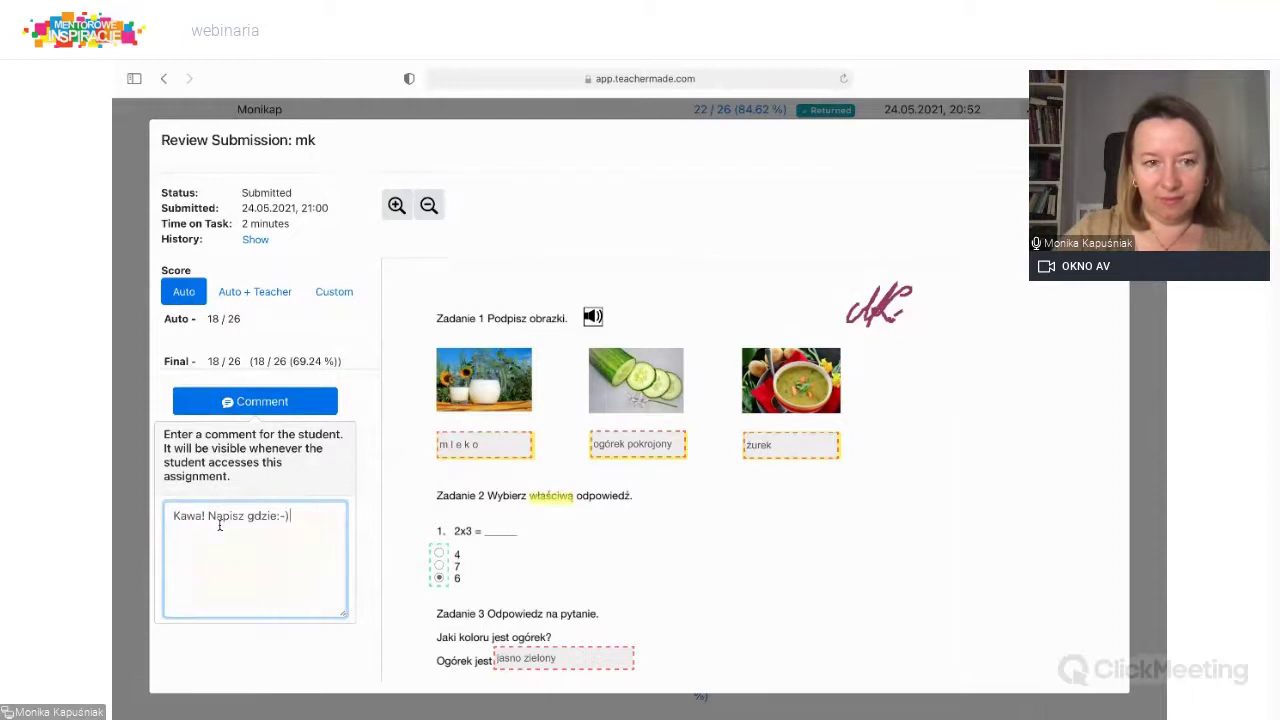
click(246, 405)
click(275, 444)
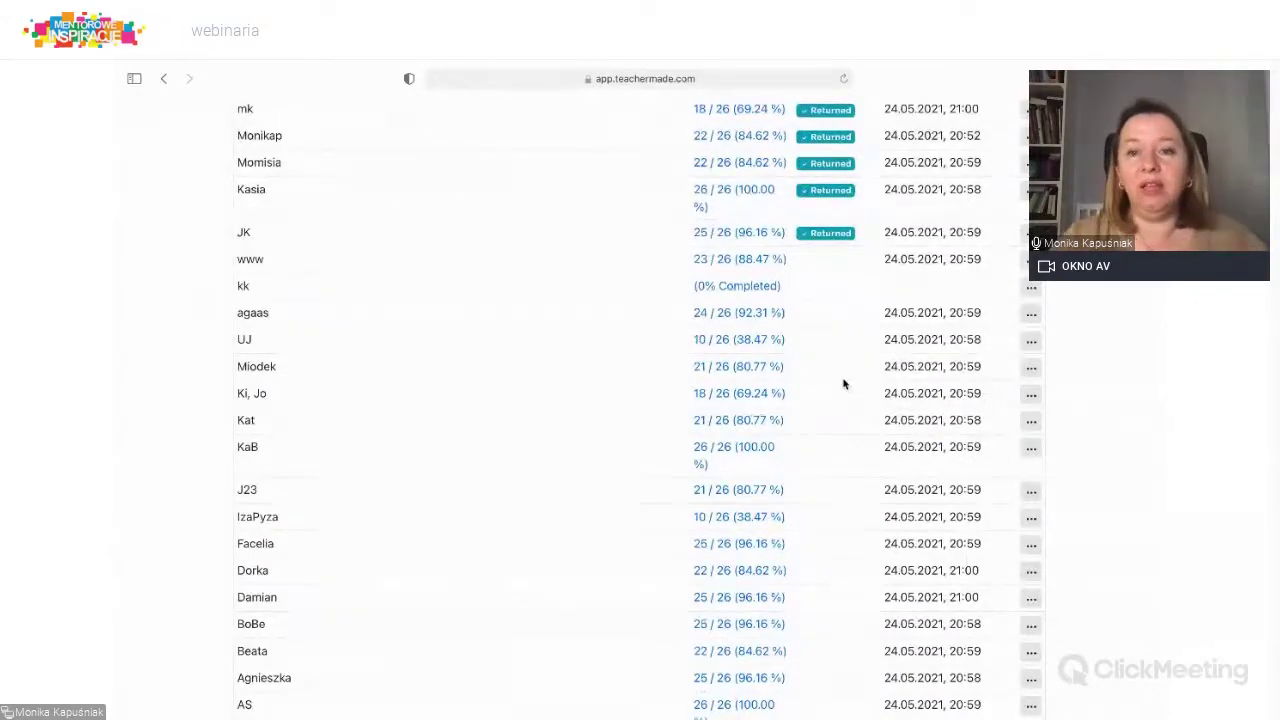
Step: Scroll through the submissions table to check which entries are marked Returned
scroll(811, 273, up, 3)
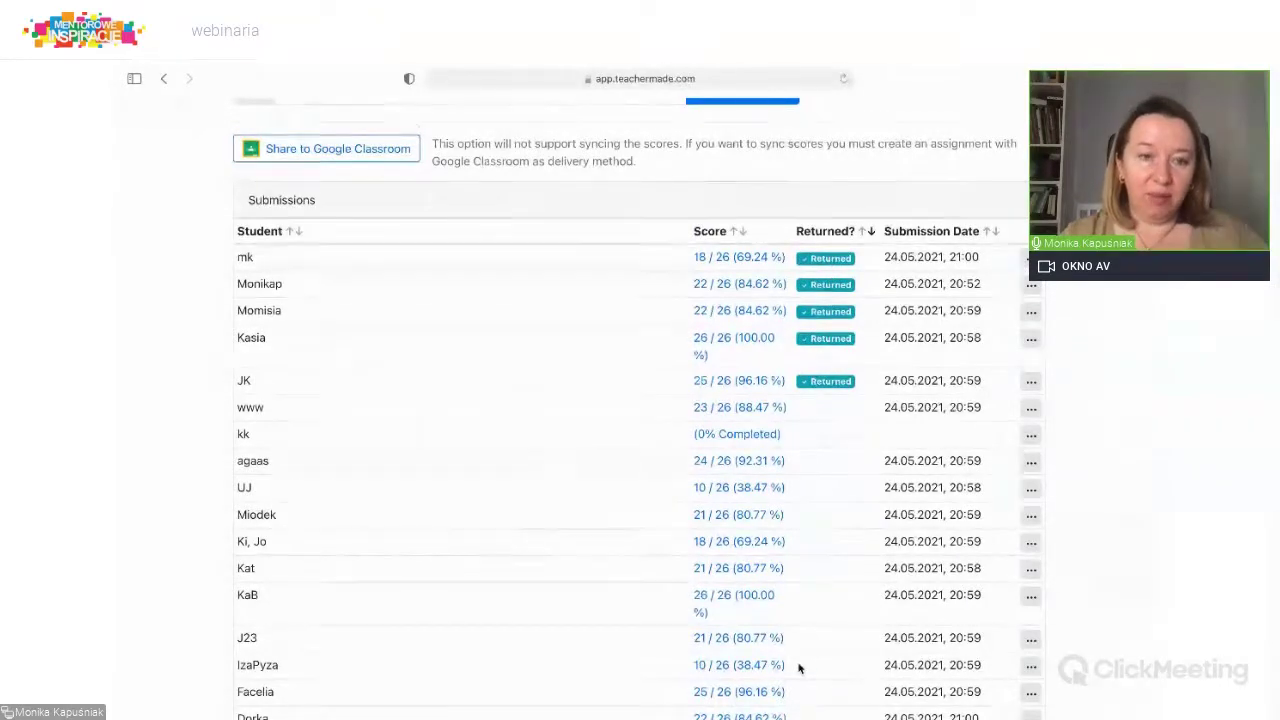
scroll(800, 664, down, 2)
scroll(800, 668, down, 2)
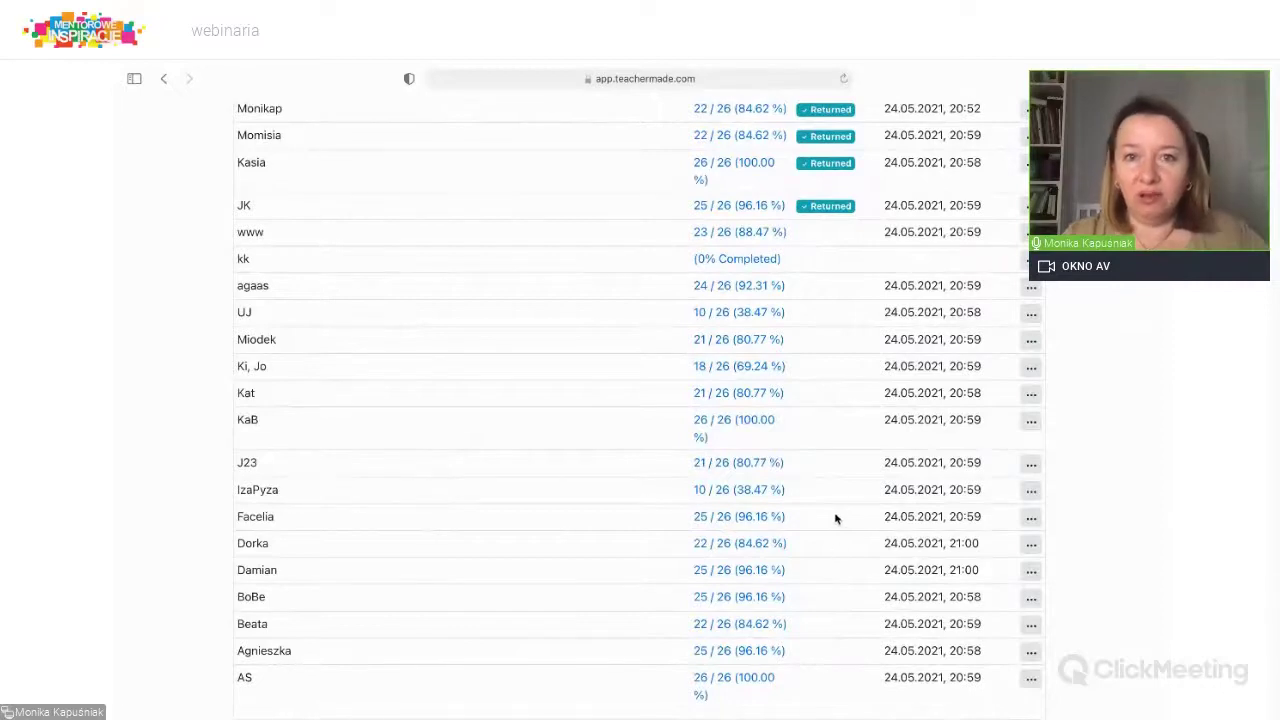
scroll(836, 518, up, 7)
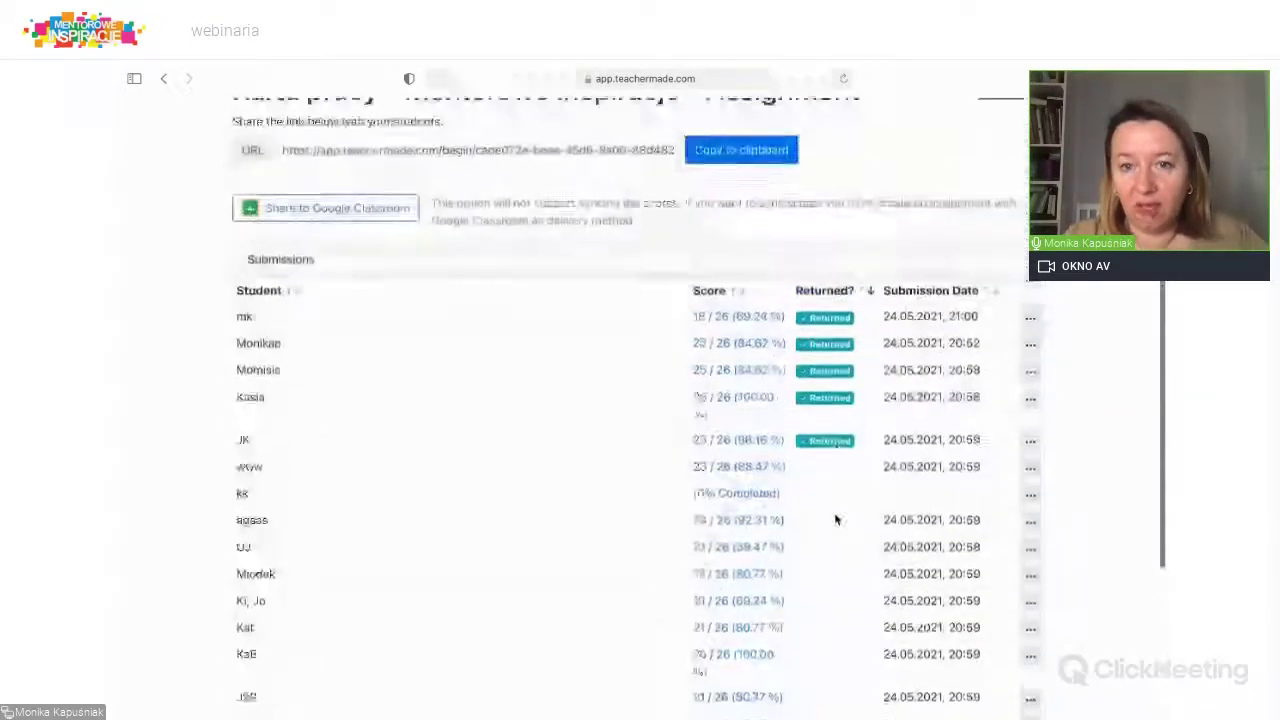
scroll(836, 518, up, 1)
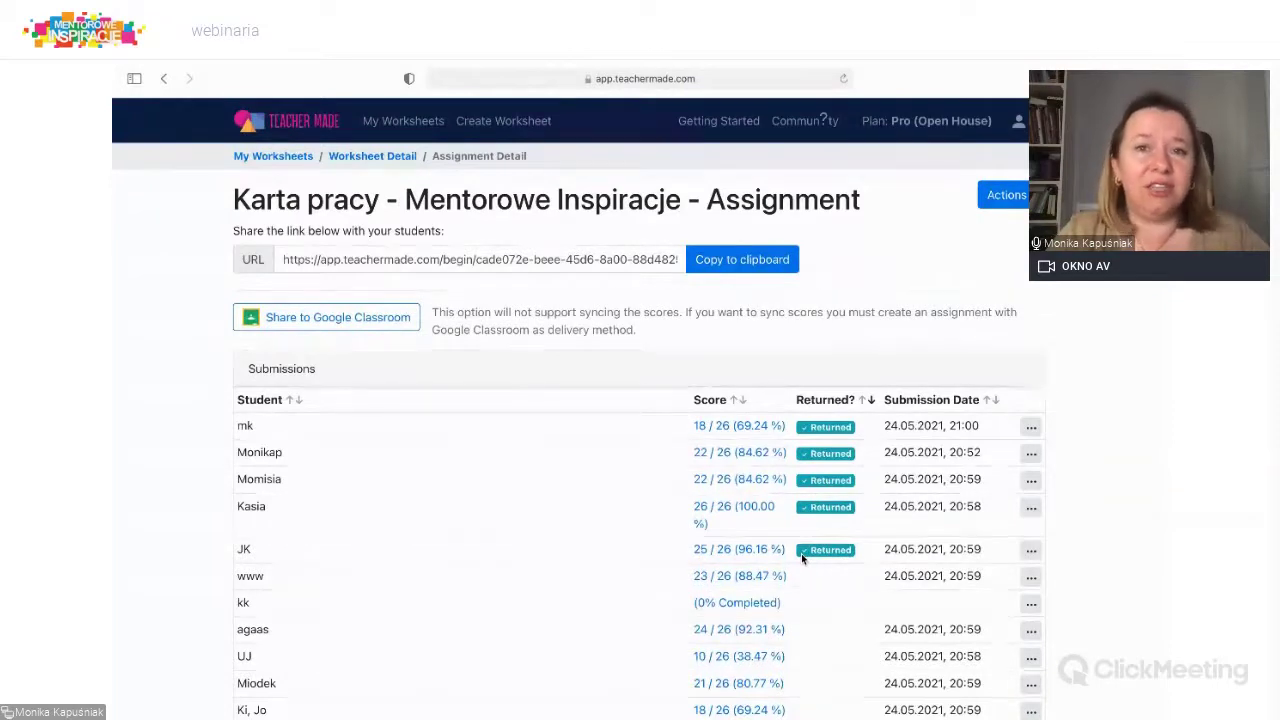
scroll(801, 553, down, 5)
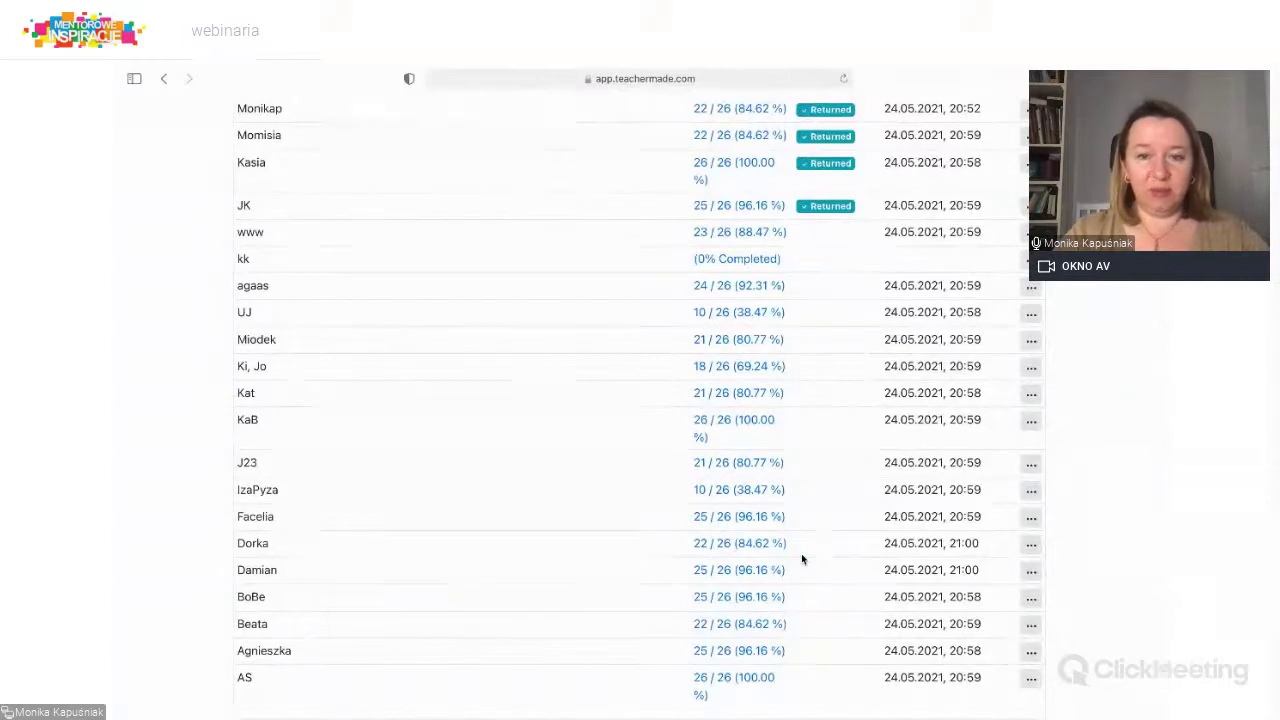
scroll(801, 553, up, 5)
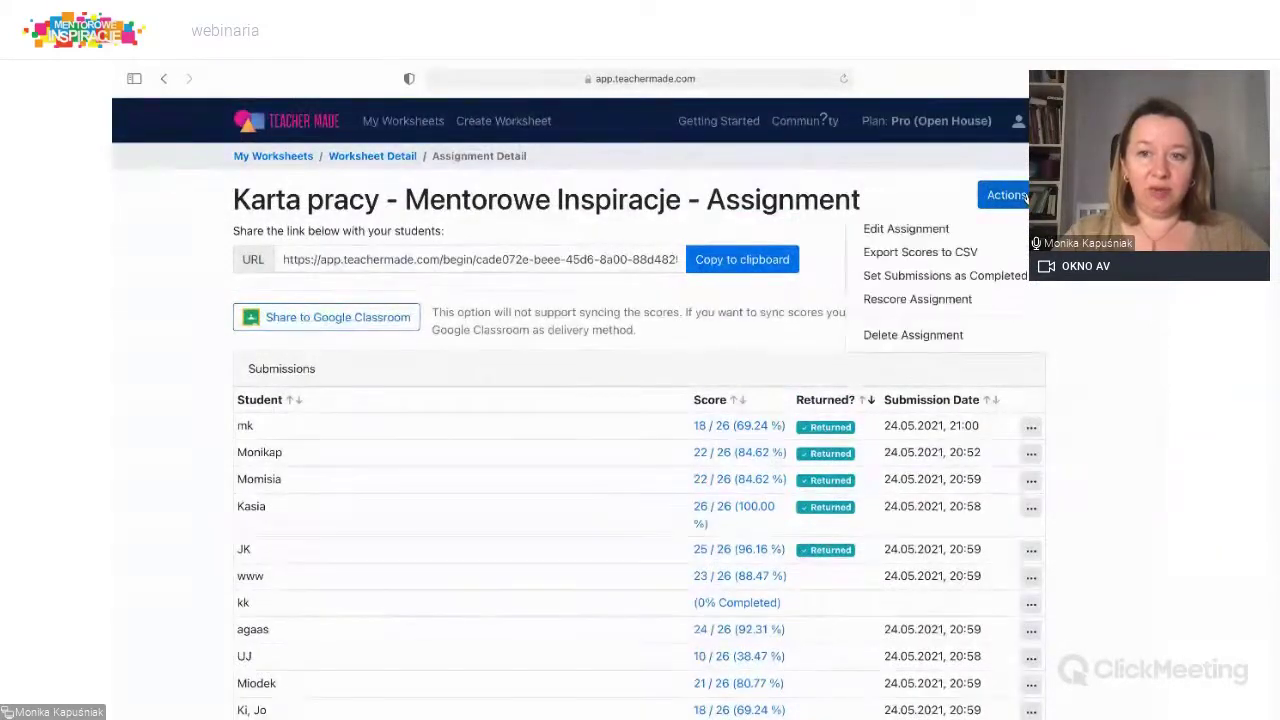
Step: Export the assignment scores to CSV and open the downloaded file in Numbers
click(920, 252)
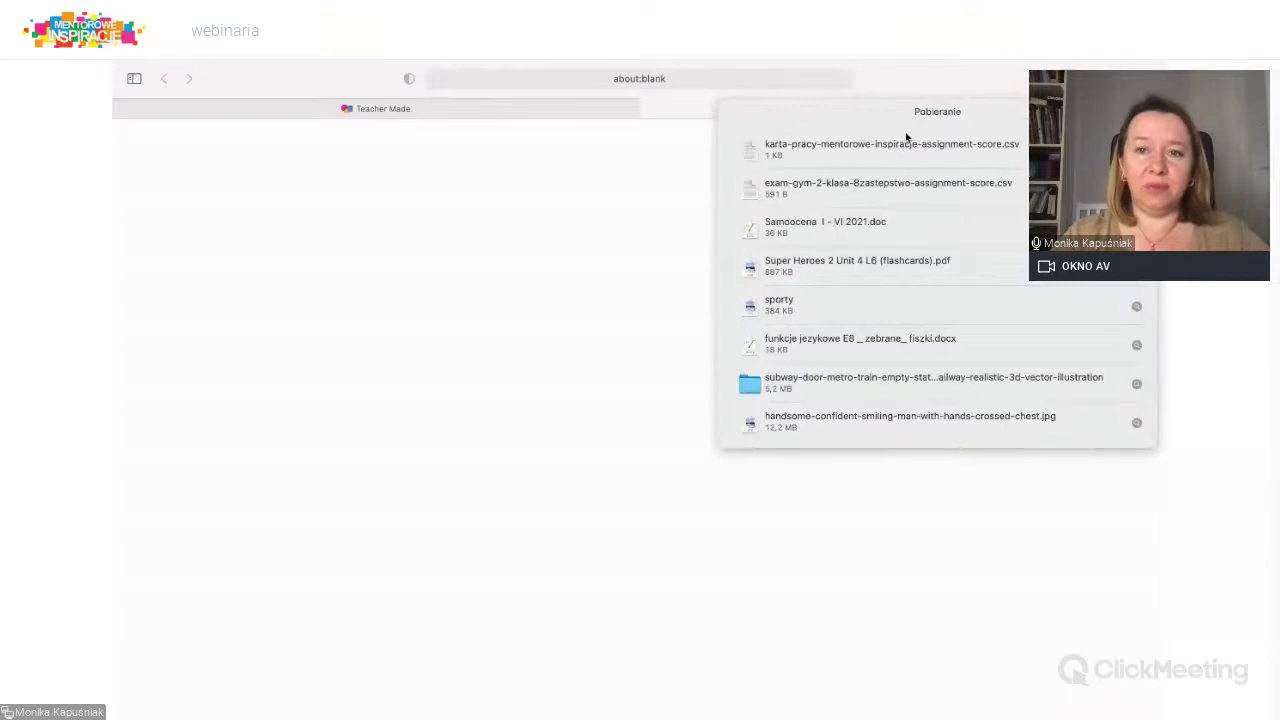
double_click(866, 147)
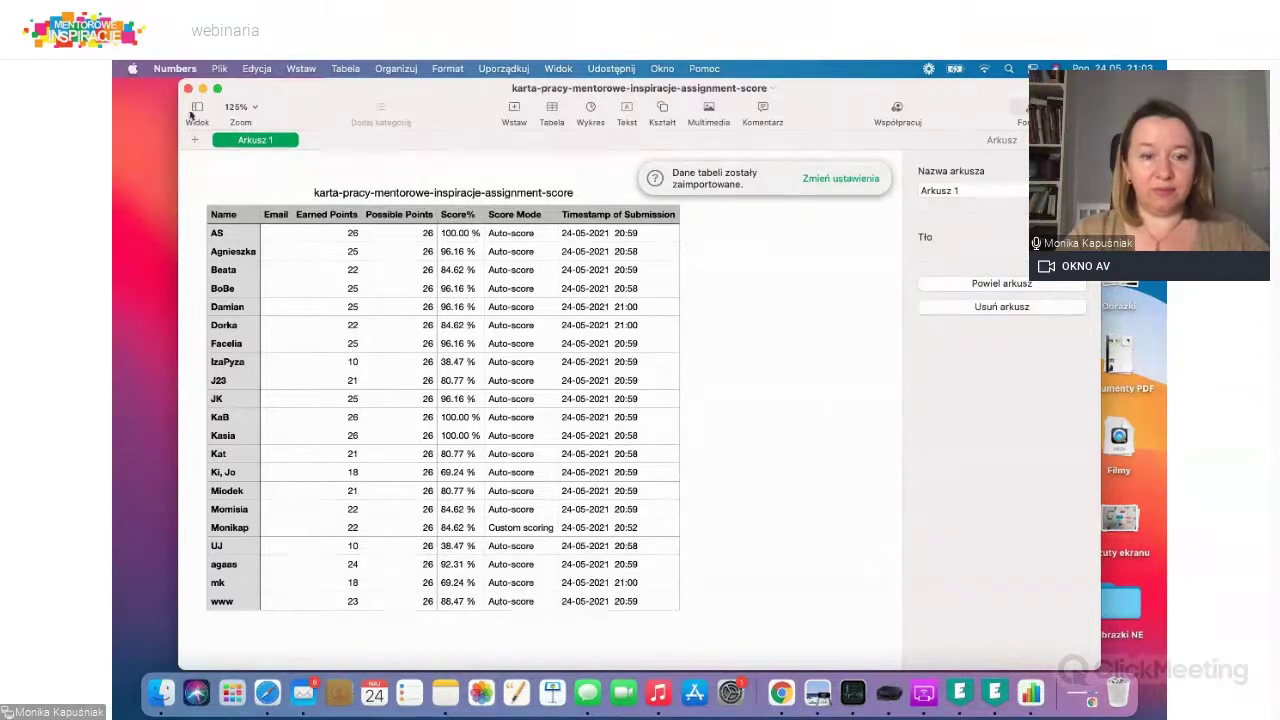
Step: Leave the Numbers score table and switch back to Safari
click(267, 693)
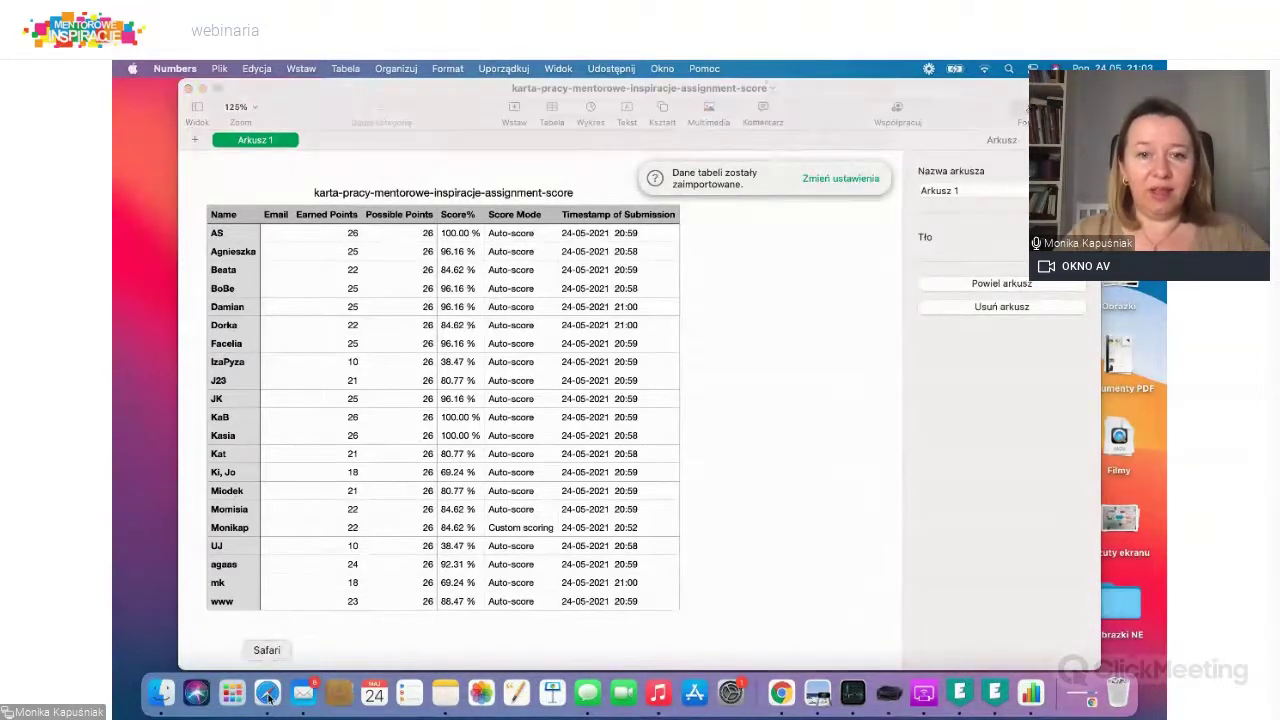
Step: Dismiss the Downloads list, close the blank tab, and stop screen sharing in ClickMeeting
click(517, 511)
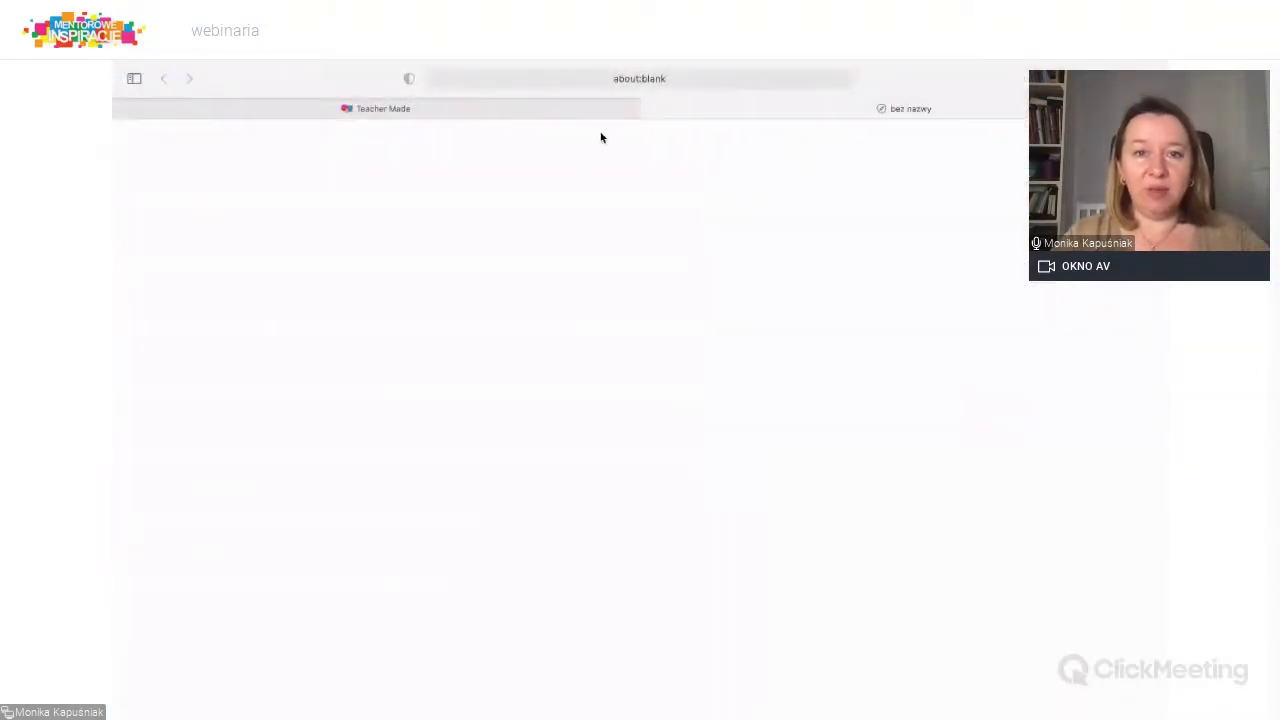
click(647, 111)
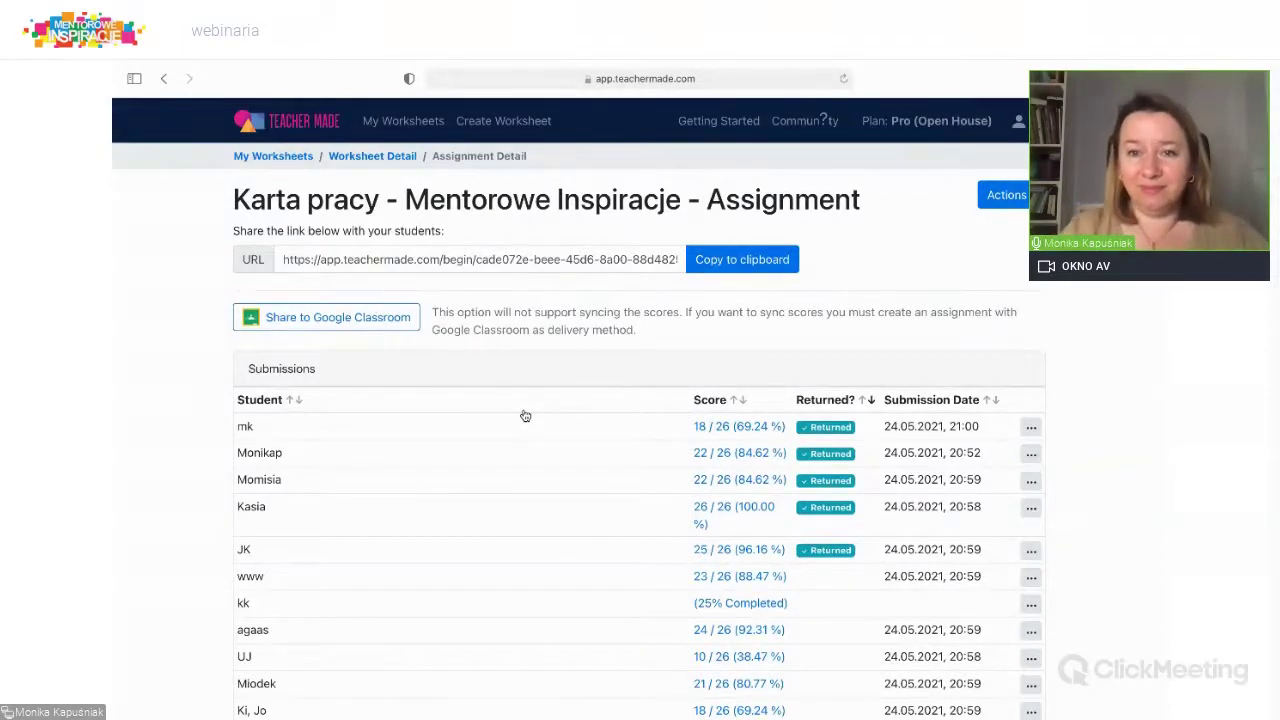
mouse_move(590, 712)
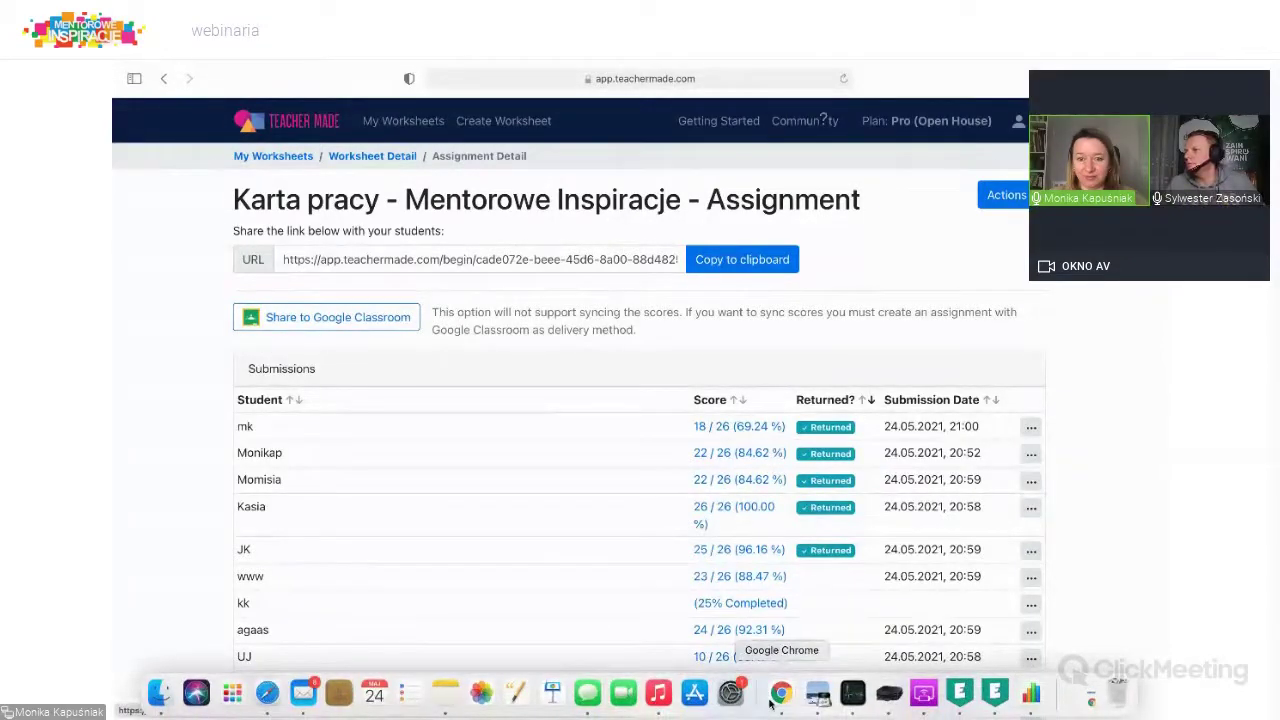
click(775, 698)
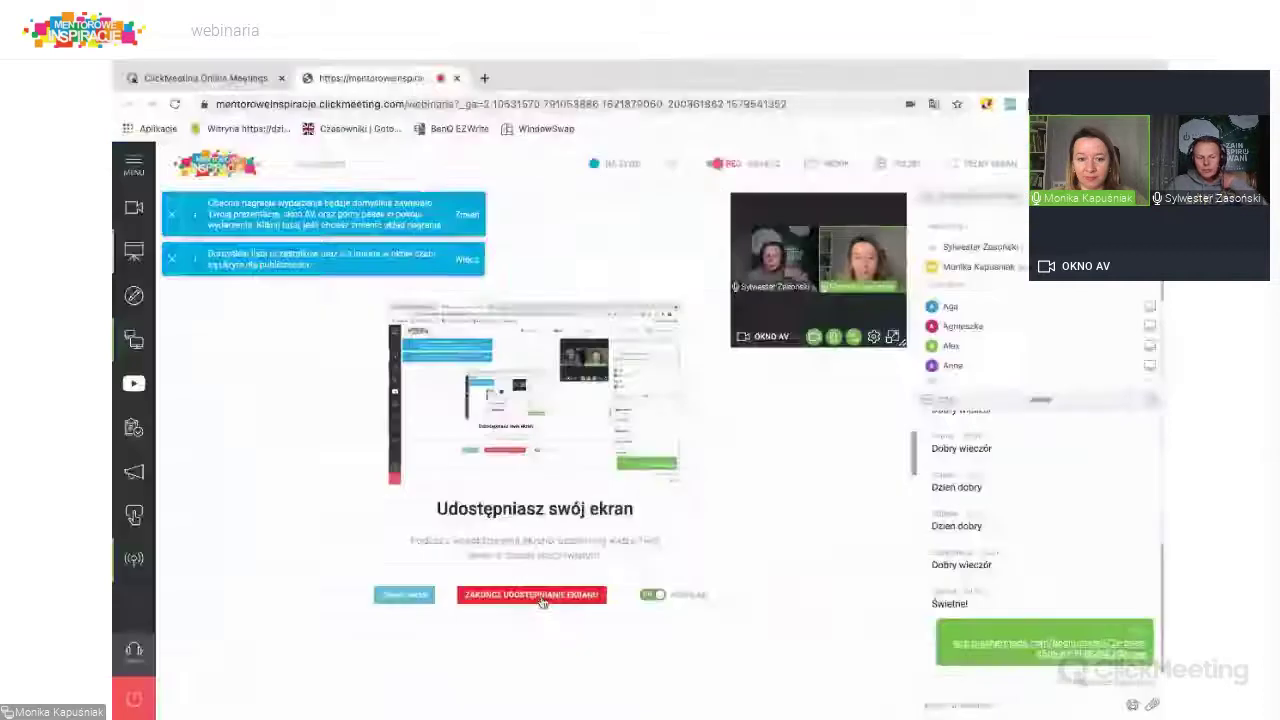
click(537, 594)
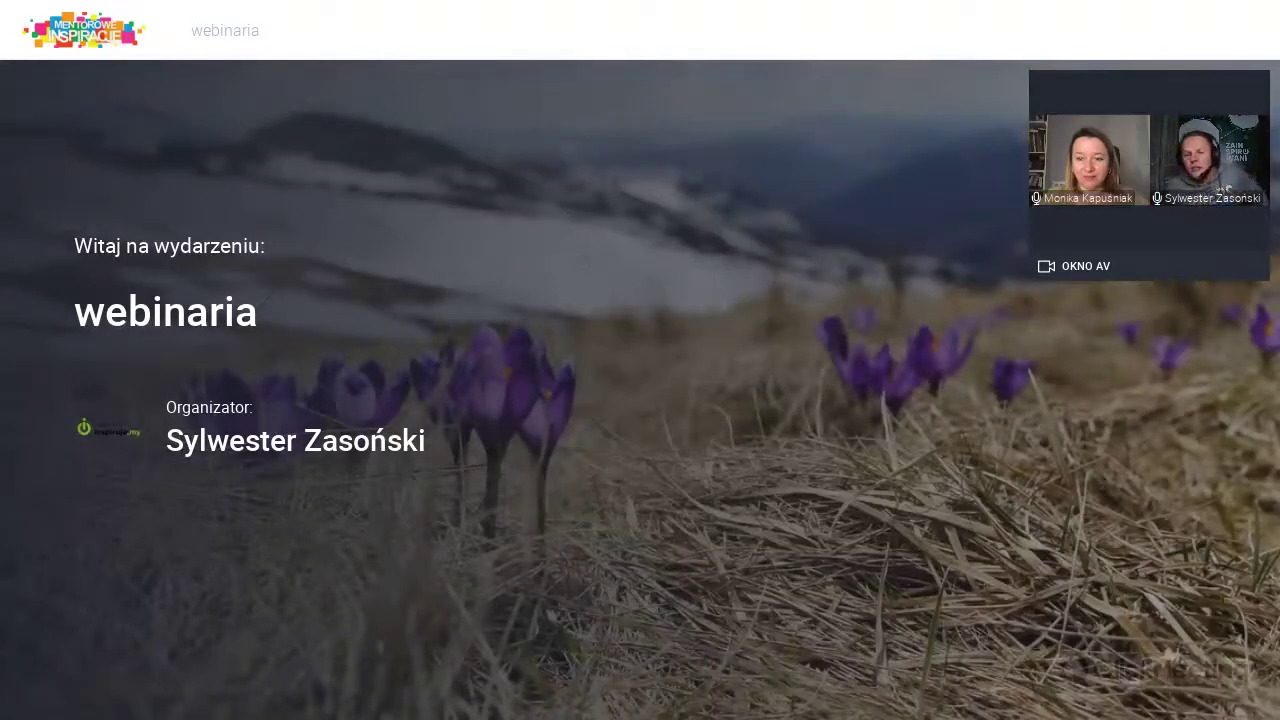